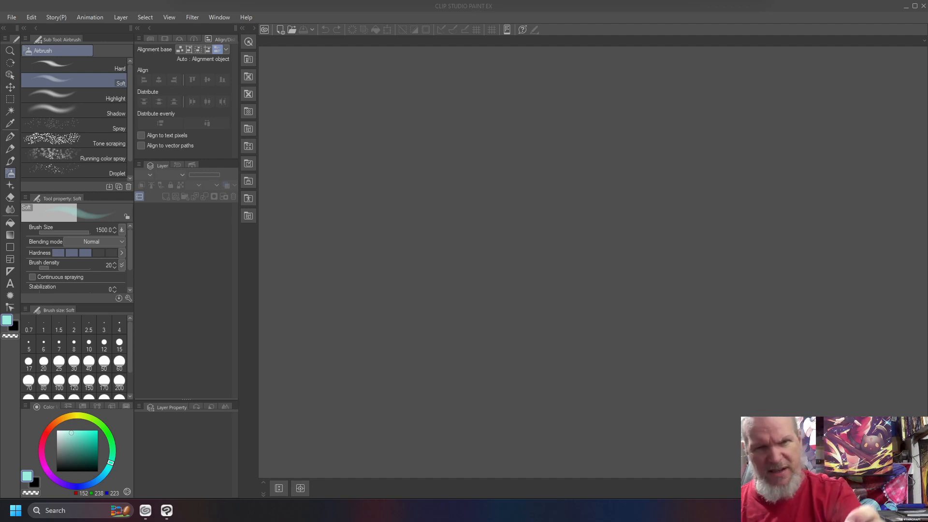
- Create a new A4 illustration, 3508 × 2480 px at 300 dpi, with its preset layer folders
click(584, 7)
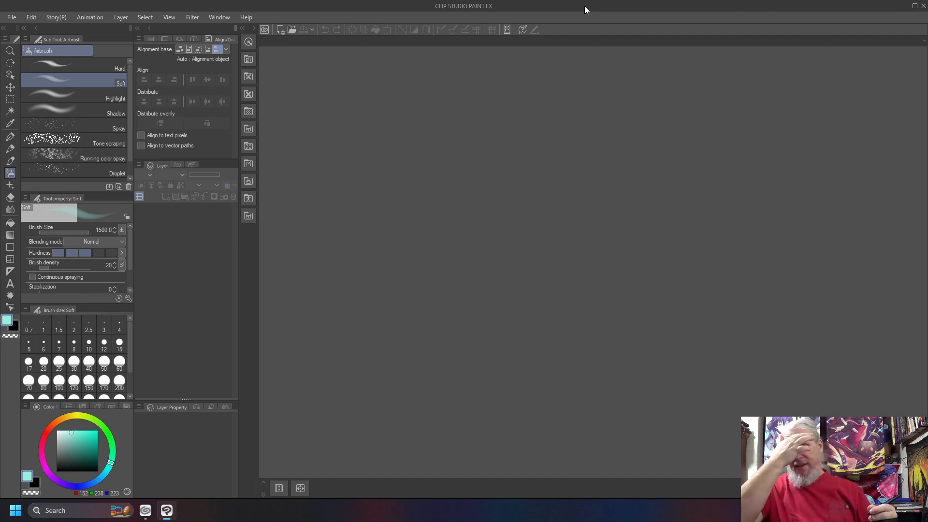
key(ctrl+alt+n)
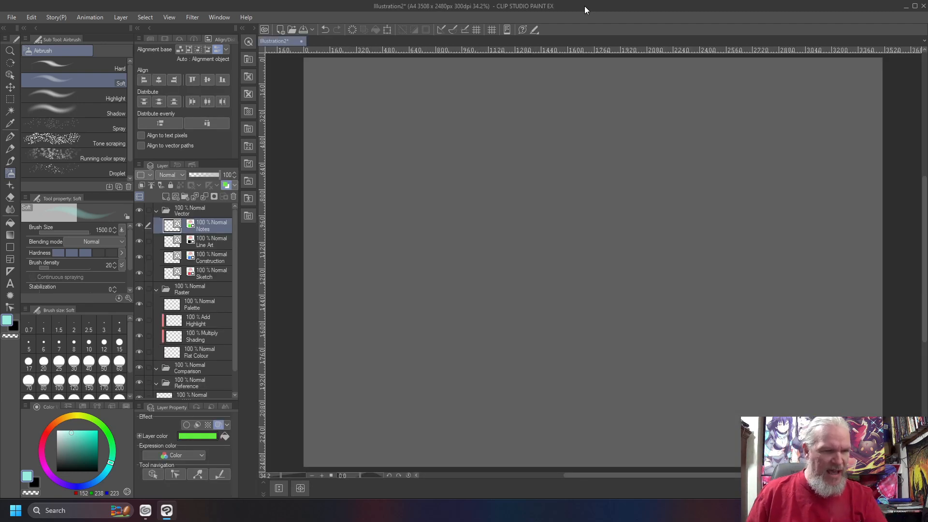
- Add seven empty raster layers above the Background layer
click(207, 352)
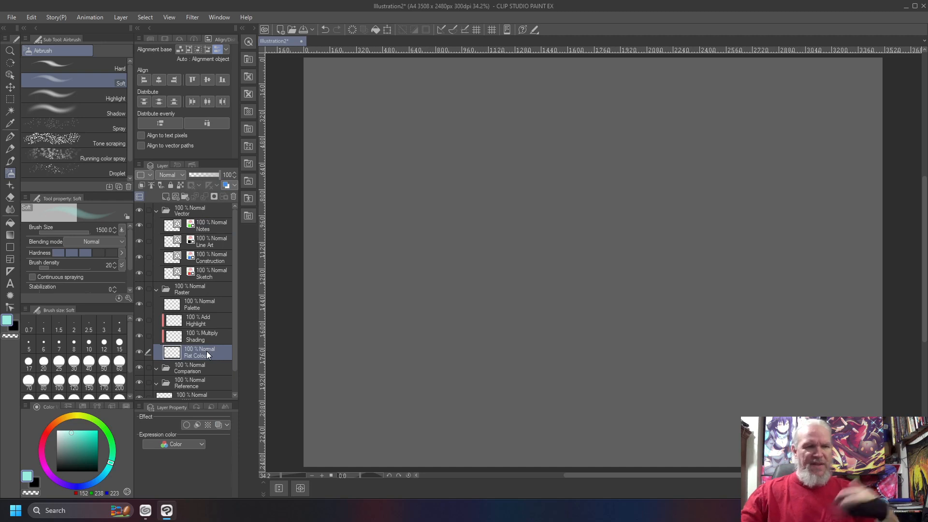
scroll(207, 351, down, 1)
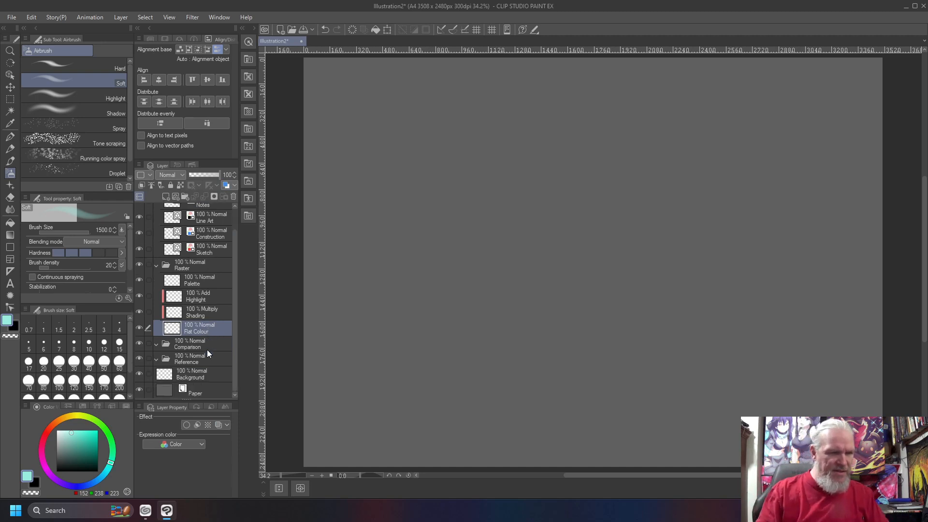
click(207, 376)
key(ctrl+shift+n)
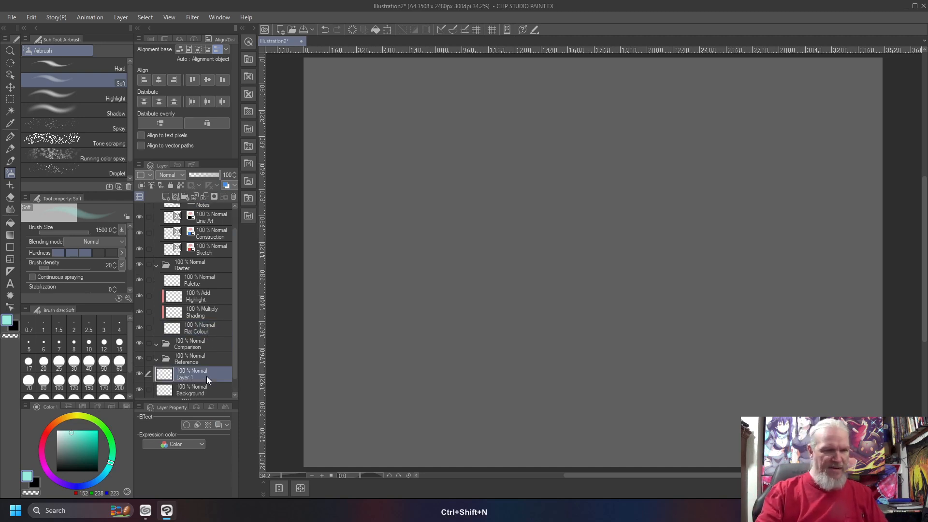
key(ctrl+shift+n)
key(ctrl+shift+n)
key(ctrl+shift+n)
key(ctrl+shift+n)
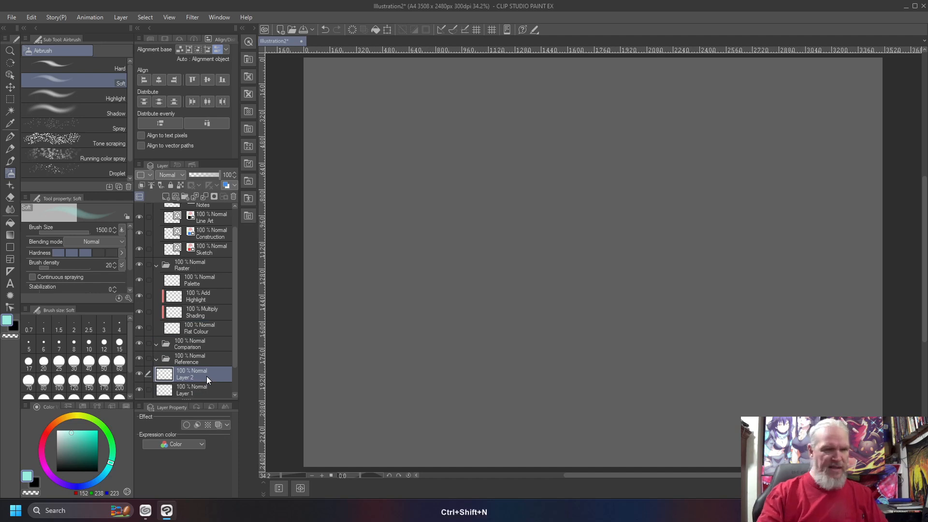
key(ctrl+shift+n)
key(ctrl+shift+n)
scroll(207, 376, down, 3)
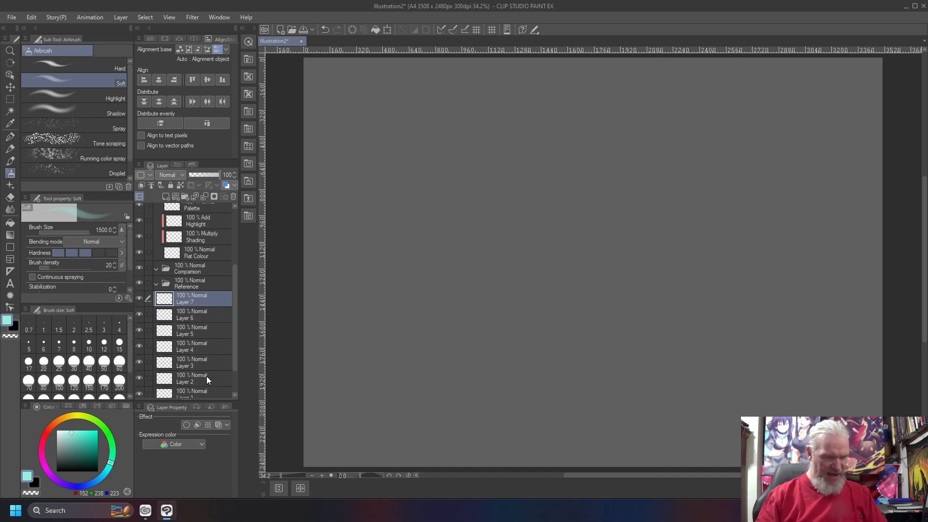
scroll(205, 372, up, 3)
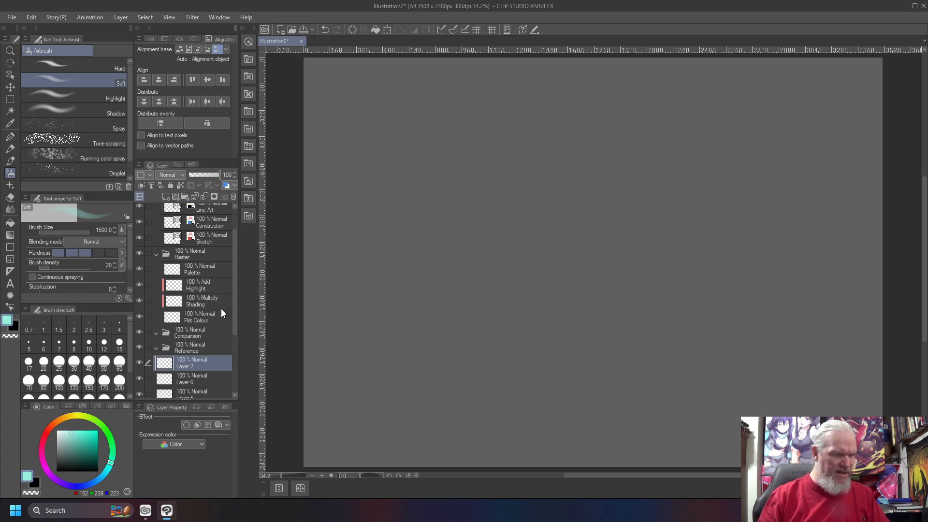
- Move the Palette layer above Layer 7 and pick a dark blue on the colour wheel
drag(196, 272, 198, 356)
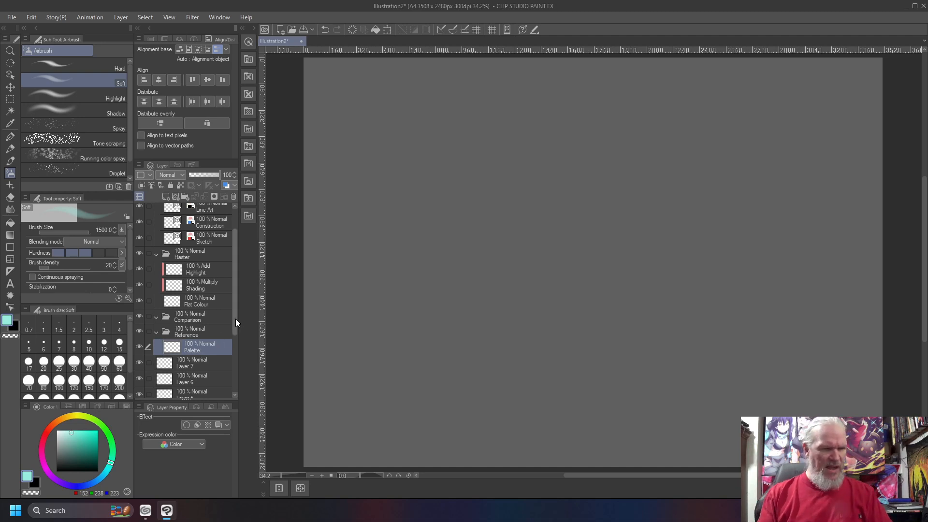
drag(232, 318, 234, 399)
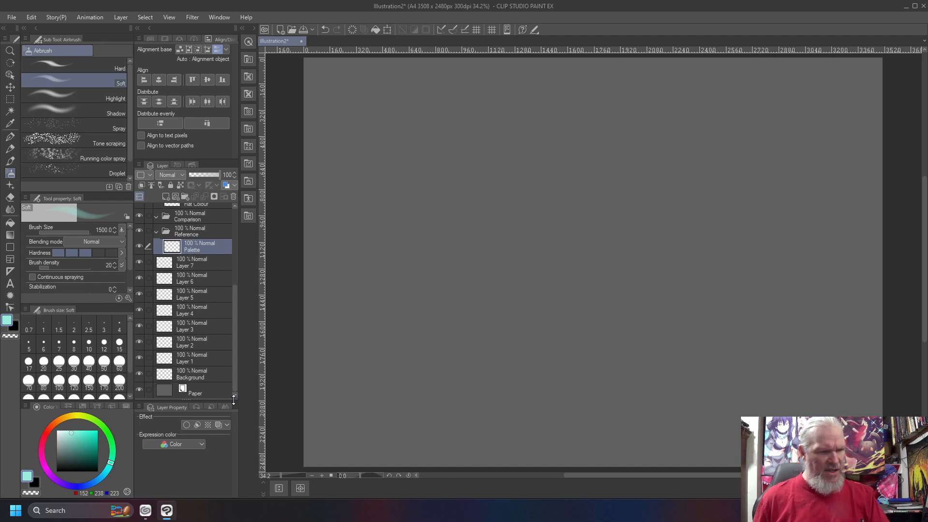
mouse_move(113, 462)
mouse_down()
mouse_move(114, 475)
mouse_move(82, 491)
mouse_move(109, 477)
mouse_move(86, 492)
mouse_move(101, 481)
mouse_up()
drag(96, 437, 93, 445)
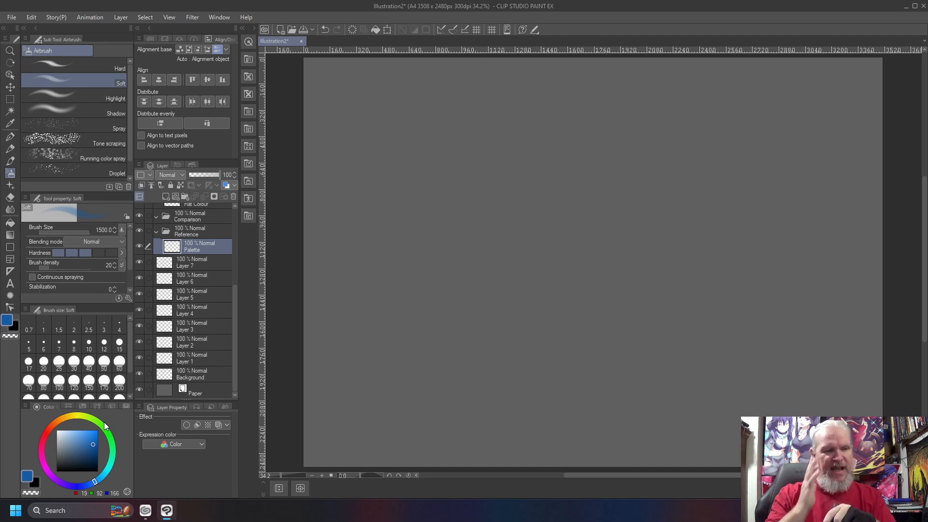
mouse_move(92, 482)
mouse_down()
mouse_move(111, 472)
mouse_move(92, 441)
mouse_up()
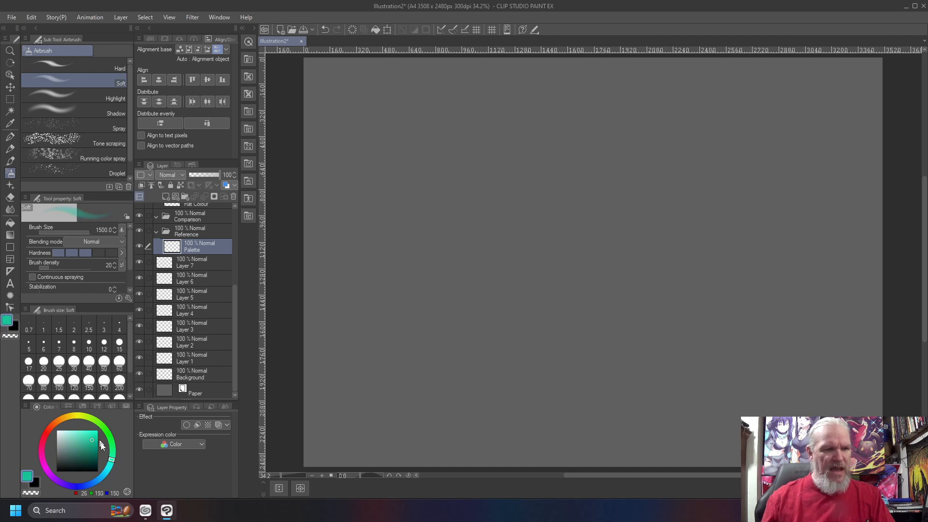
mouse_move(459, 138)
mouse_down()
mouse_move(494, 161)
mouse_move(460, 172)
mouse_move(438, 215)
mouse_move(580, 151)
mouse_move(618, 150)
mouse_move(693, 180)
mouse_move(720, 232)
mouse_move(619, 295)
mouse_move(715, 255)
mouse_move(527, 154)
mouse_move(521, 176)
mouse_move(462, 243)
mouse_move(568, 205)
mouse_move(632, 164)
mouse_move(664, 199)
mouse_up()
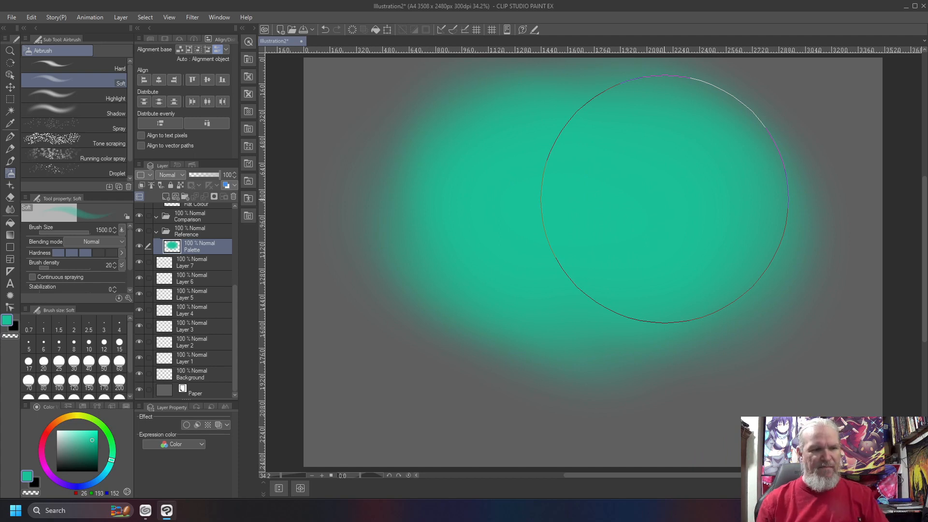
click(109, 468)
mouse_move(670, 167)
mouse_down()
mouse_move(603, 217)
mouse_move(563, 228)
mouse_move(495, 301)
mouse_move(643, 256)
mouse_move(582, 157)
mouse_move(470, 170)
mouse_move(650, 281)
mouse_up()
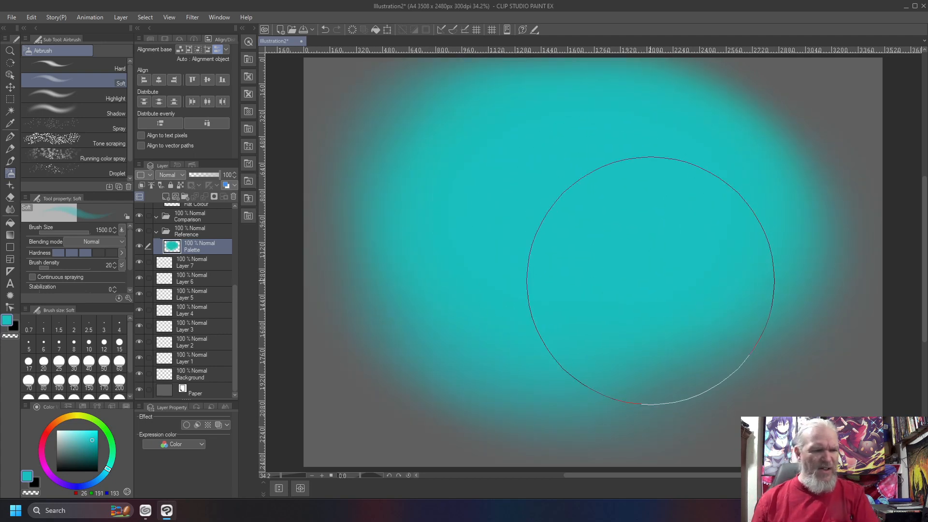
click(102, 476)
mouse_move(687, 218)
mouse_down()
mouse_move(690, 135)
mouse_move(601, 150)
mouse_move(700, 196)
mouse_move(563, 300)
mouse_move(482, 333)
mouse_up()
click(100, 480)
mouse_move(749, 203)
mouse_down()
mouse_move(487, 124)
mouse_move(429, 145)
mouse_move(438, 256)
mouse_move(472, 301)
mouse_move(584, 207)
mouse_up()
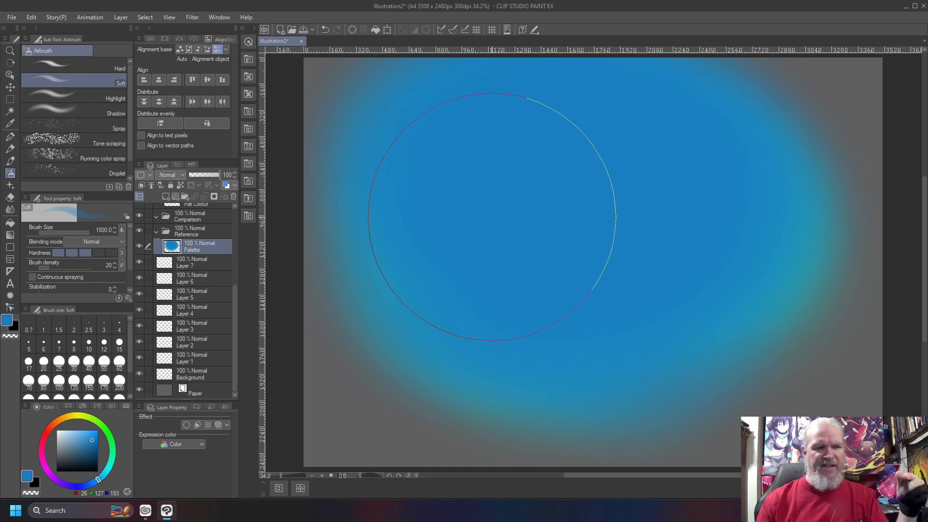
click(92, 452)
mouse_move(584, 125)
mouse_down()
mouse_move(615, 94)
mouse_move(617, 135)
mouse_move(642, 207)
mouse_move(460, 236)
mouse_up()
click(94, 449)
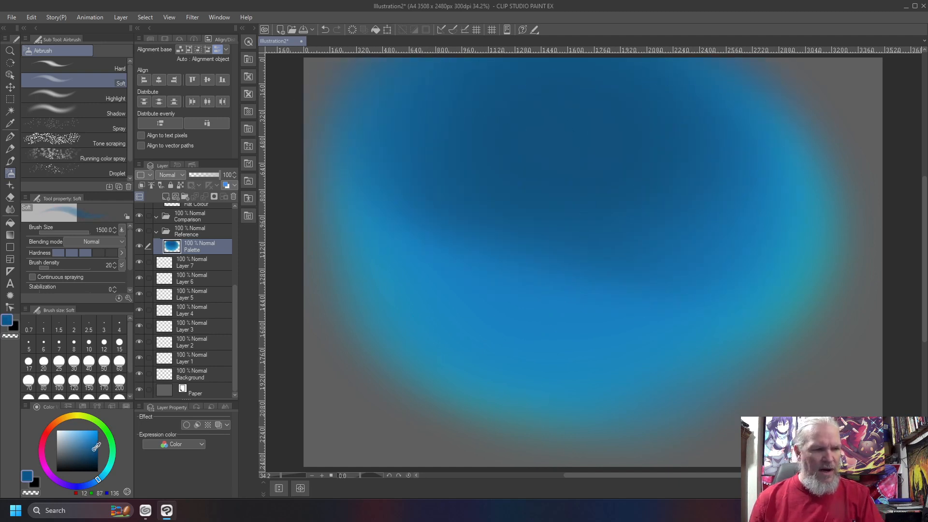
mouse_move(717, 158)
mouse_down()
mouse_move(601, 141)
mouse_move(497, 191)
mouse_move(604, 321)
mouse_move(440, 317)
mouse_move(430, 259)
mouse_move(618, 157)
mouse_move(683, 168)
mouse_move(677, 217)
mouse_up()
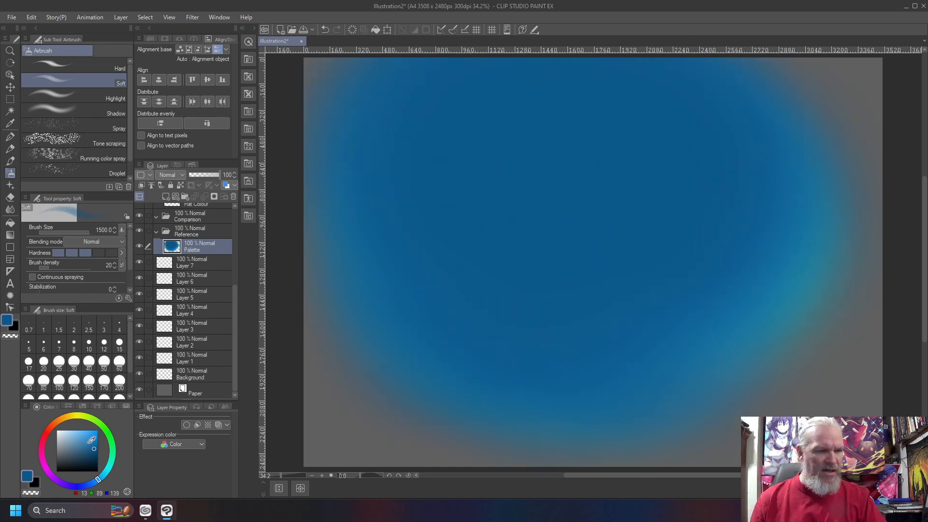
drag(95, 483, 92, 483)
mouse_move(687, 140)
mouse_down()
mouse_move(631, 155)
mouse_move(618, 194)
mouse_up()
drag(100, 439, 98, 441)
mouse_move(717, 179)
mouse_down()
mouse_move(508, 135)
mouse_move(477, 190)
mouse_move(568, 331)
mouse_move(551, 356)
mouse_move(375, 145)
mouse_move(724, 118)
mouse_move(560, 294)
mouse_move(456, 137)
mouse_move(763, 224)
mouse_move(443, 265)
mouse_move(704, 172)
mouse_move(481, 307)
mouse_move(708, 155)
mouse_move(391, 221)
mouse_up()
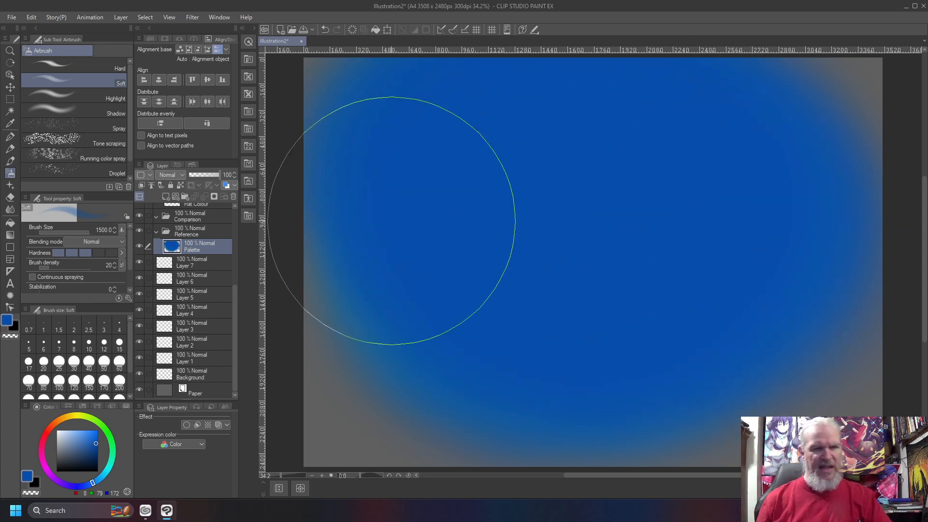
key(Delete)
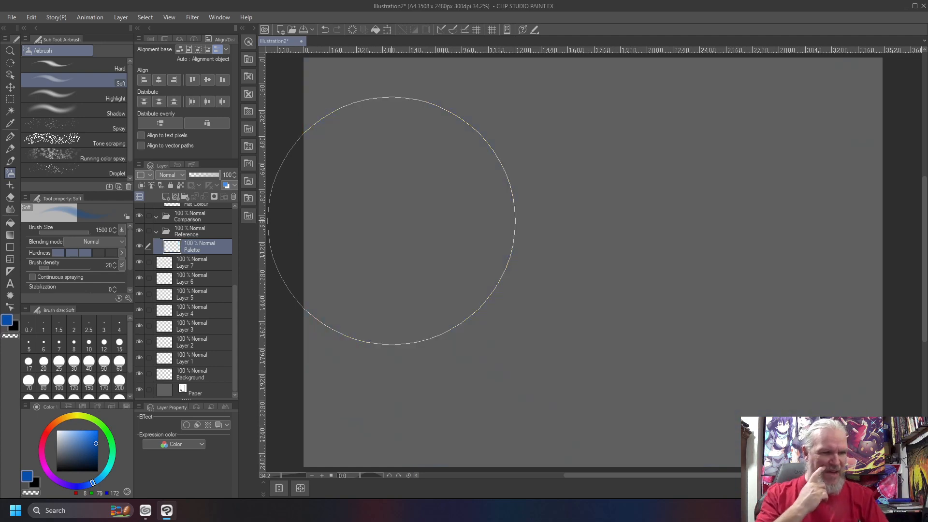
- Airbrush a trial teal band across the top, then paint darker blue over it
drag(102, 478, 106, 476)
drag(93, 437, 94, 437)
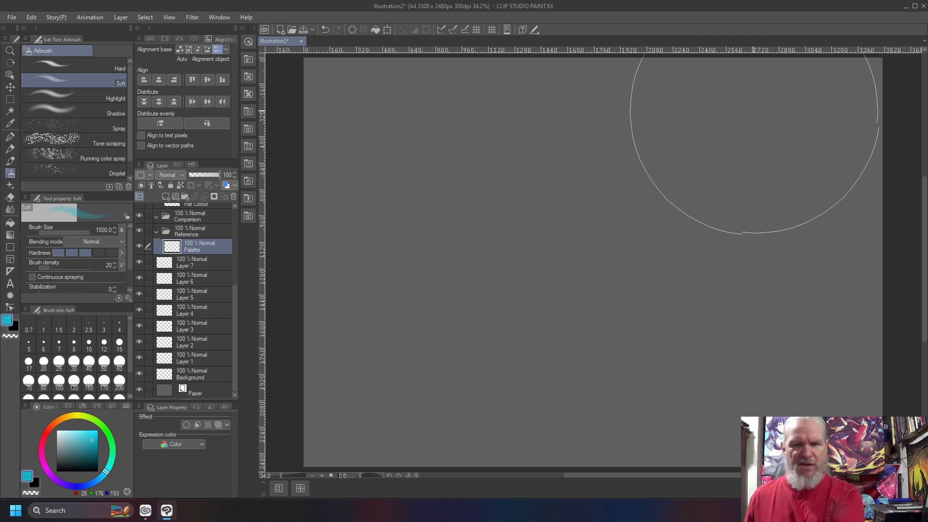
drag(880, 85, 499, 87)
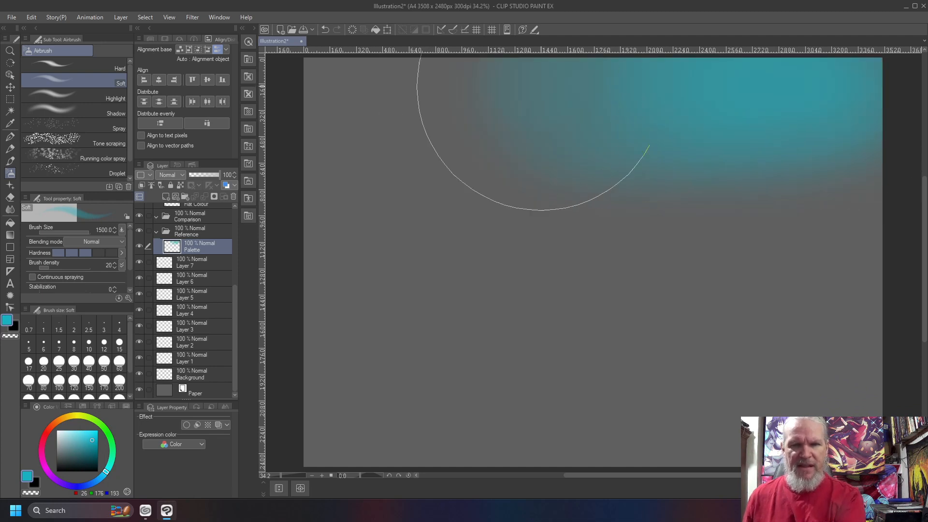
drag(773, 94, 321, 89)
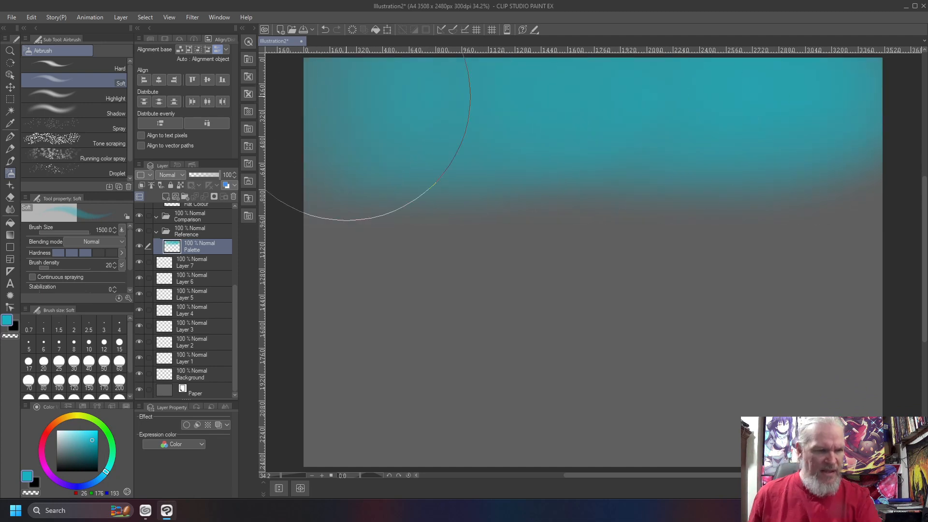
drag(103, 475, 98, 479)
mouse_move(845, 87)
mouse_down()
mouse_move(673, 73)
mouse_move(777, 83)
mouse_move(824, 108)
mouse_move(363, 114)
mouse_move(580, 114)
mouse_move(425, 103)
mouse_move(788, 113)
mouse_move(488, 101)
mouse_move(535, 109)
mouse_move(351, 123)
mouse_up()
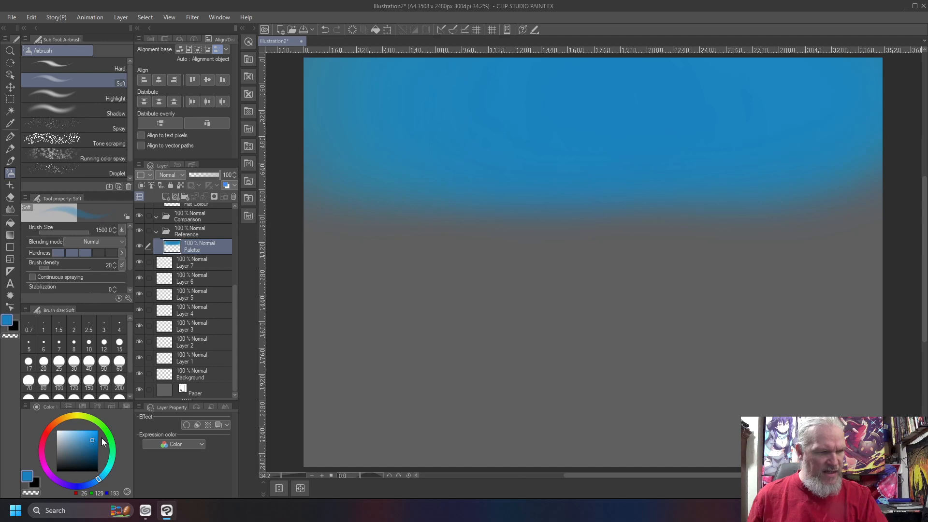
click(96, 440)
drag(96, 441, 94, 446)
mouse_move(852, 81)
mouse_down()
mouse_move(832, 76)
mouse_move(872, 77)
mouse_move(725, 83)
mouse_move(854, 87)
mouse_move(599, 83)
mouse_move(835, 93)
mouse_move(413, 83)
mouse_move(757, 95)
mouse_move(306, 100)
mouse_move(547, 82)
mouse_move(866, 93)
mouse_move(396, 91)
mouse_move(726, 86)
mouse_move(796, 96)
mouse_move(454, 93)
mouse_move(791, 111)
mouse_move(337, 101)
mouse_move(708, 95)
mouse_move(888, 107)
mouse_move(585, 95)
mouse_move(328, 104)
mouse_move(607, 87)
mouse_move(872, 96)
mouse_move(344, 92)
mouse_up()
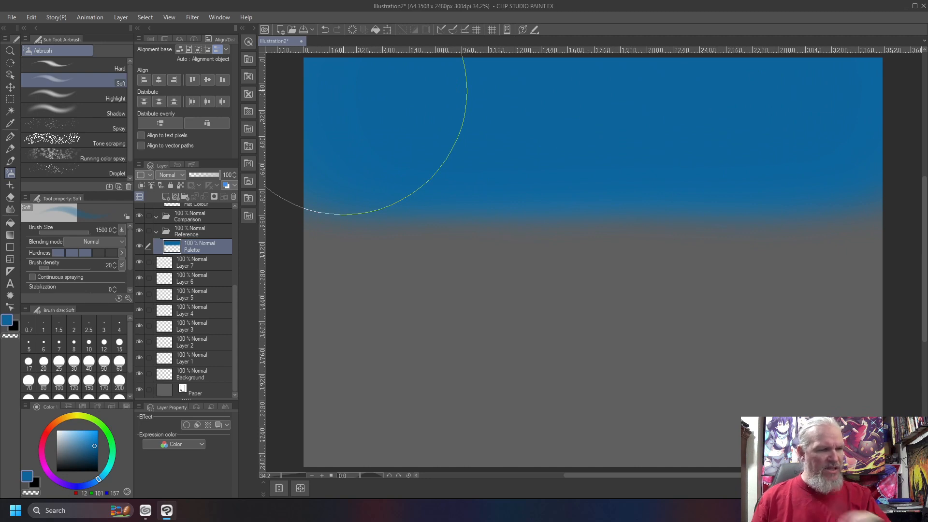
- Add lighter blue and cyan bands lower down with a smaller brush, then clear the layer
drag(102, 478, 103, 478)
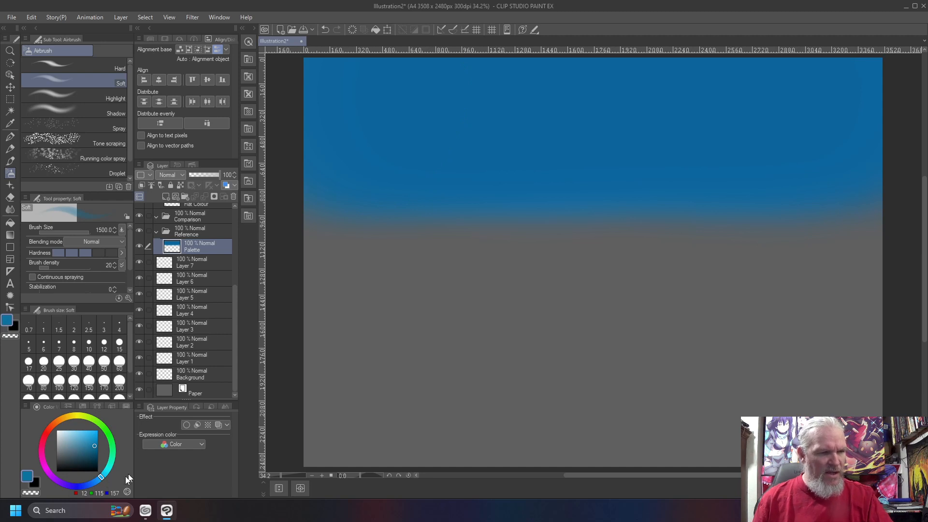
drag(98, 451, 92, 440)
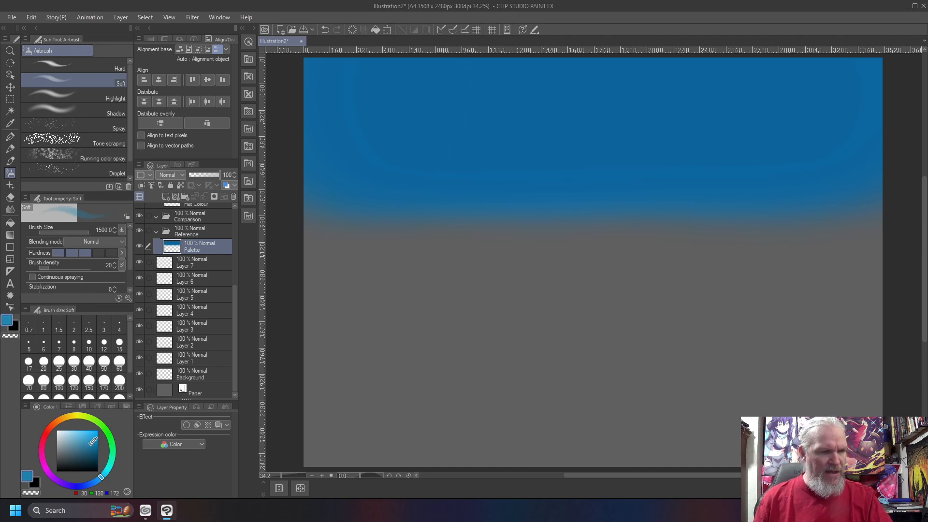
drag(92, 441, 90, 443)
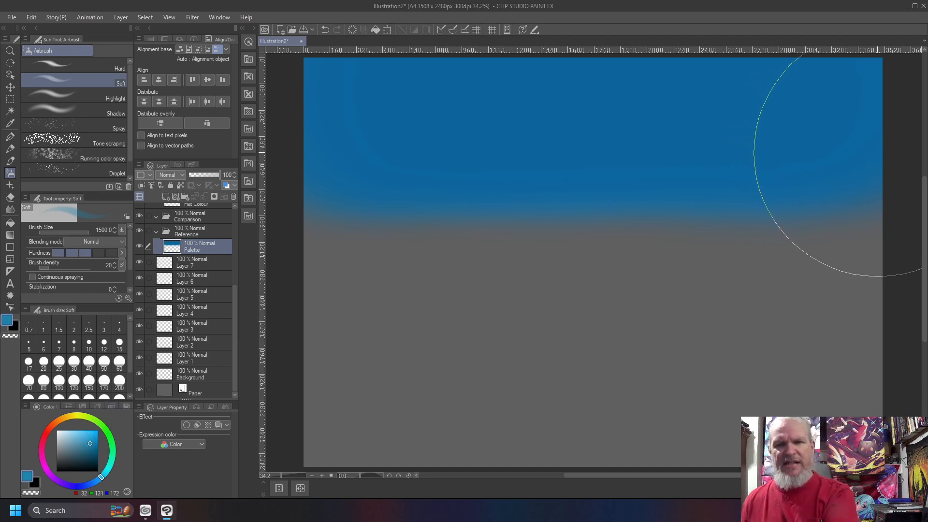
mouse_move(873, 167)
mouse_down()
mouse_move(584, 175)
mouse_move(847, 177)
mouse_move(363, 189)
mouse_move(810, 185)
mouse_move(534, 168)
mouse_move(323, 177)
mouse_move(729, 176)
mouse_move(333, 180)
mouse_up()
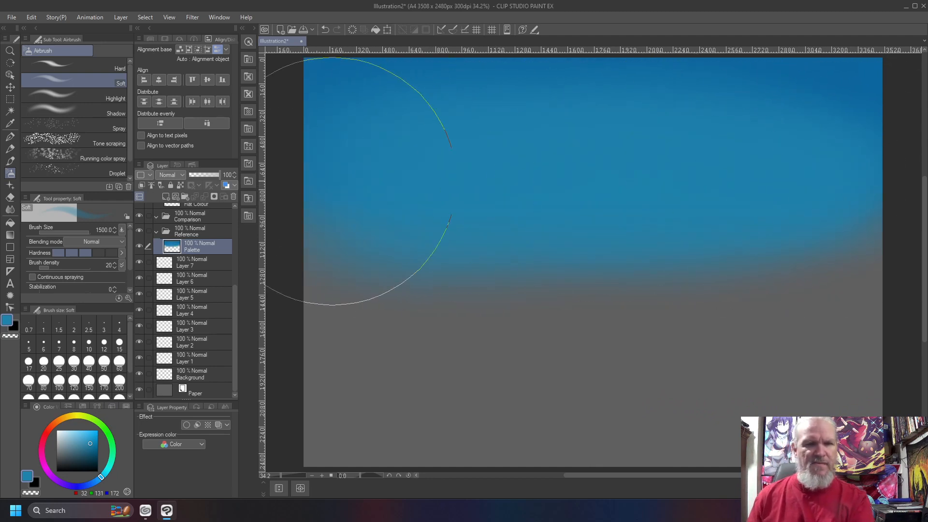
key(bracketleft)
key(bracketleft)
key(bracketleft)
key(bracketleft)
key(bracketleft)
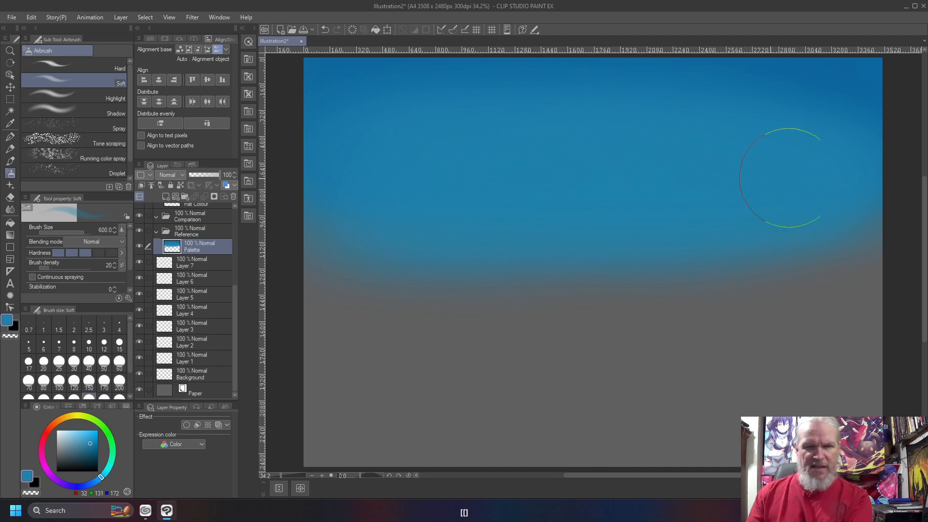
mouse_move(730, 179)
mouse_down()
mouse_move(342, 182)
mouse_move(921, 166)
mouse_move(384, 176)
mouse_move(320, 168)
mouse_up()
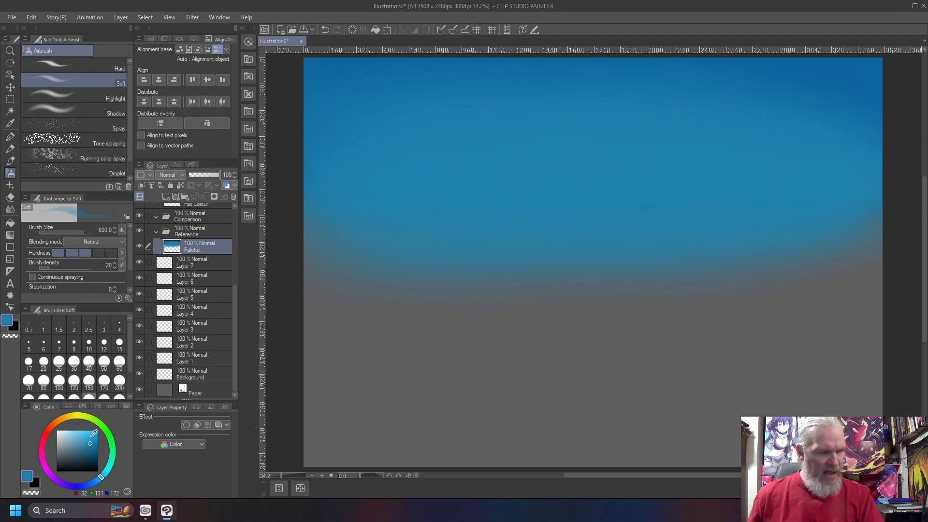
drag(87, 437, 86, 442)
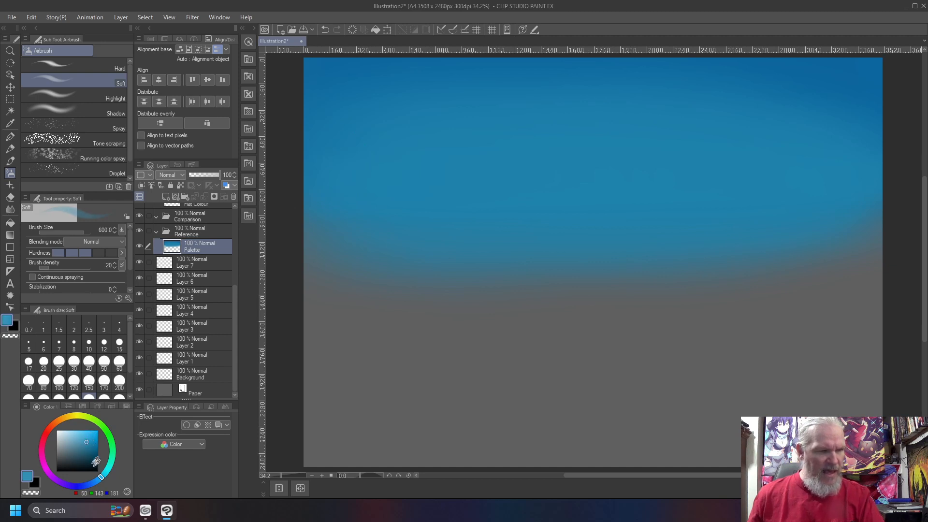
drag(108, 477, 107, 476)
mouse_move(894, 251)
mouse_down()
mouse_move(870, 249)
mouse_move(860, 259)
mouse_move(391, 255)
mouse_move(841, 244)
mouse_move(587, 244)
mouse_move(364, 250)
mouse_move(327, 262)
mouse_up()
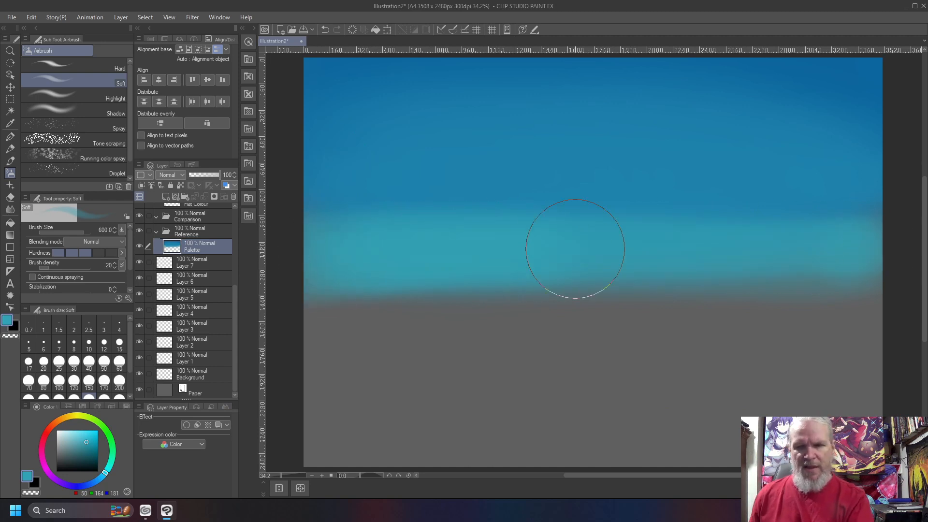
key(Delete)
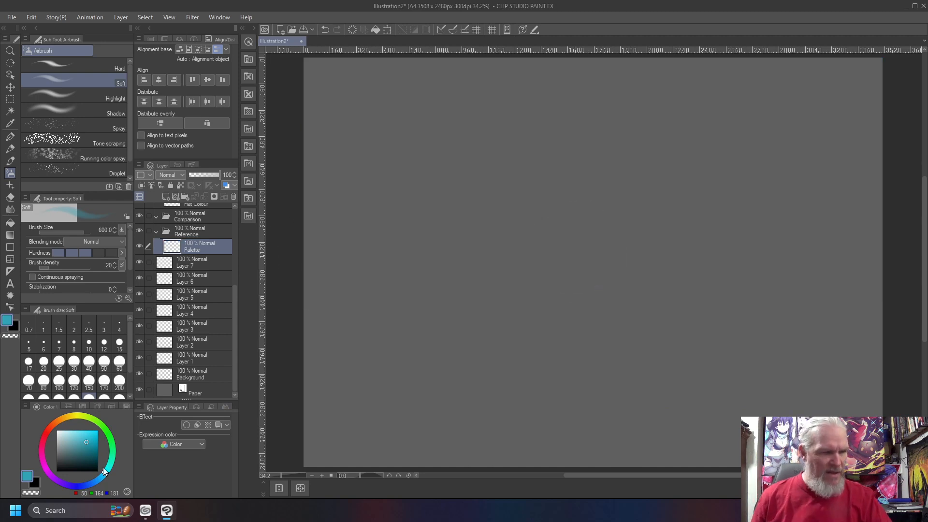
- Switch to the brush and dab a lighter blue swatch dot beside the first one
click(100, 480)
click(92, 441)
click(93, 445)
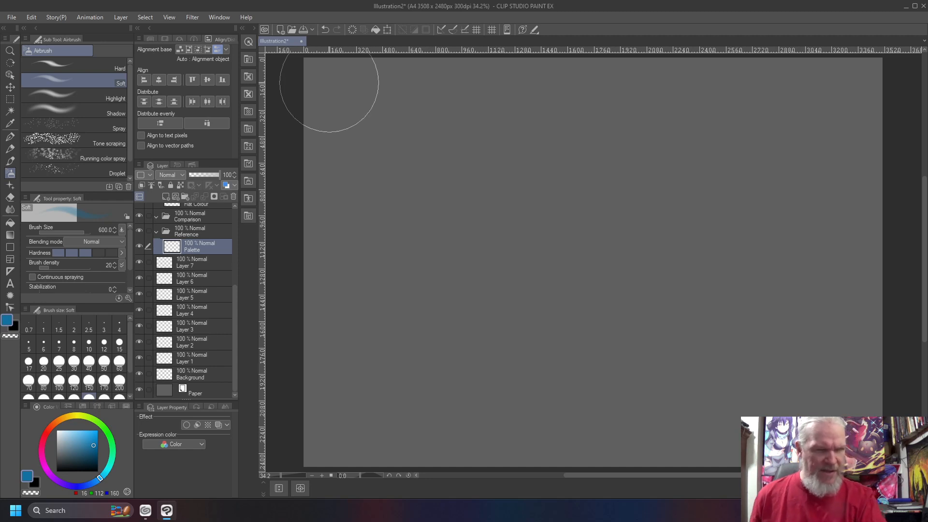
key(b)
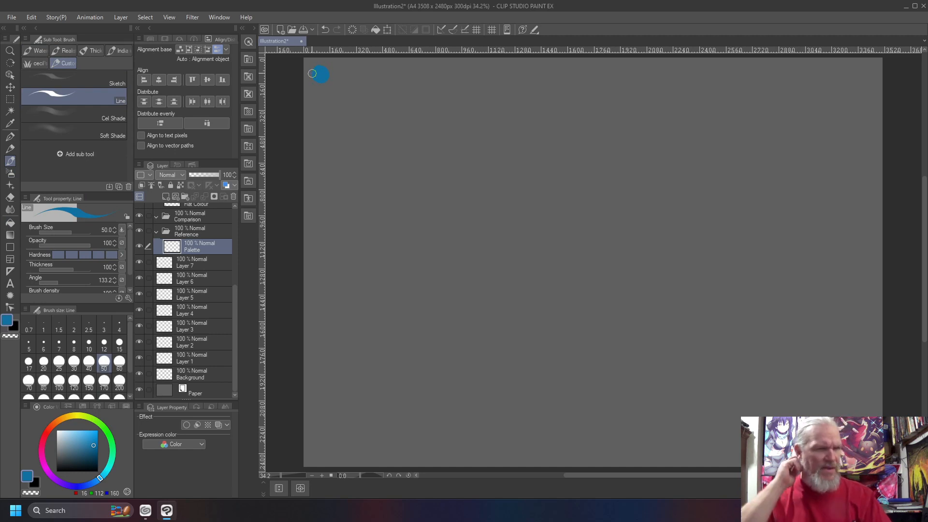
drag(100, 478, 104, 474)
click(89, 441)
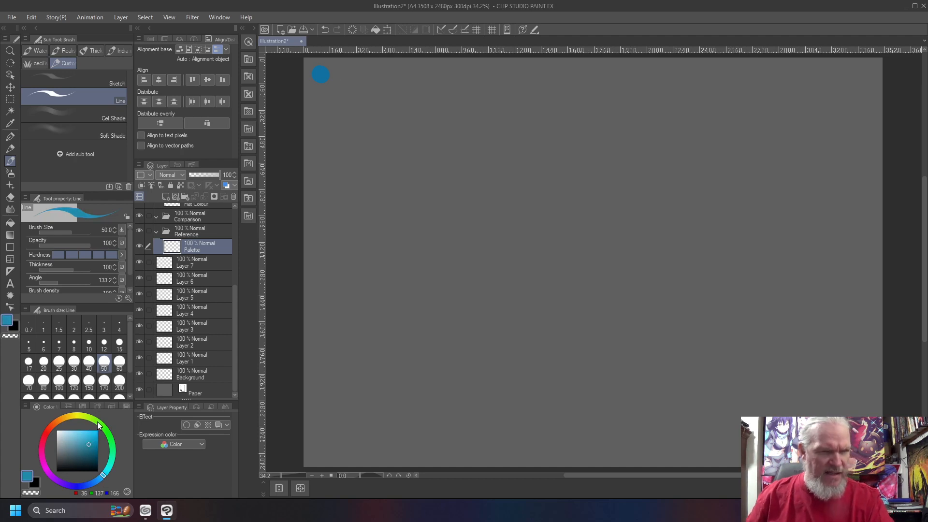
click(332, 72)
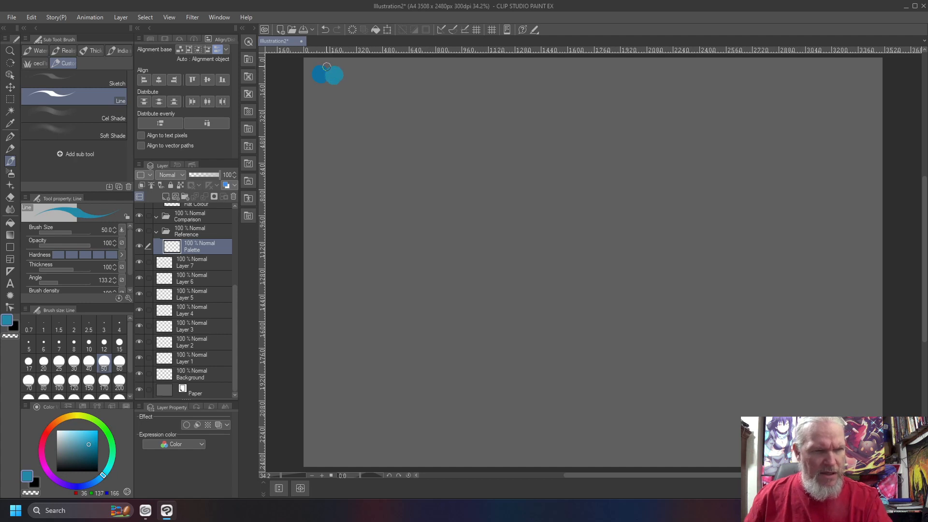
- Dab third, fourth and fifth swatch dots in progressively lighter teal and mint
click(106, 473)
click(105, 471)
click(84, 441)
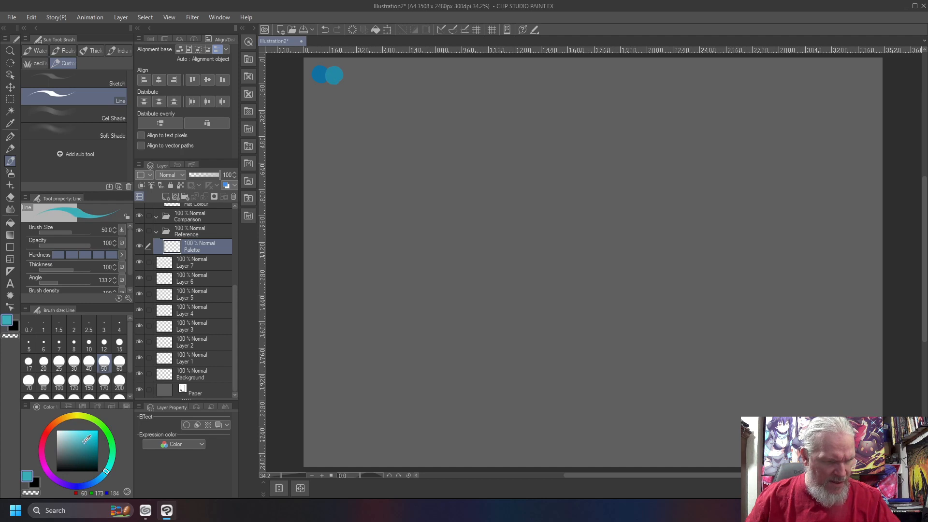
drag(345, 75, 349, 76)
click(109, 467)
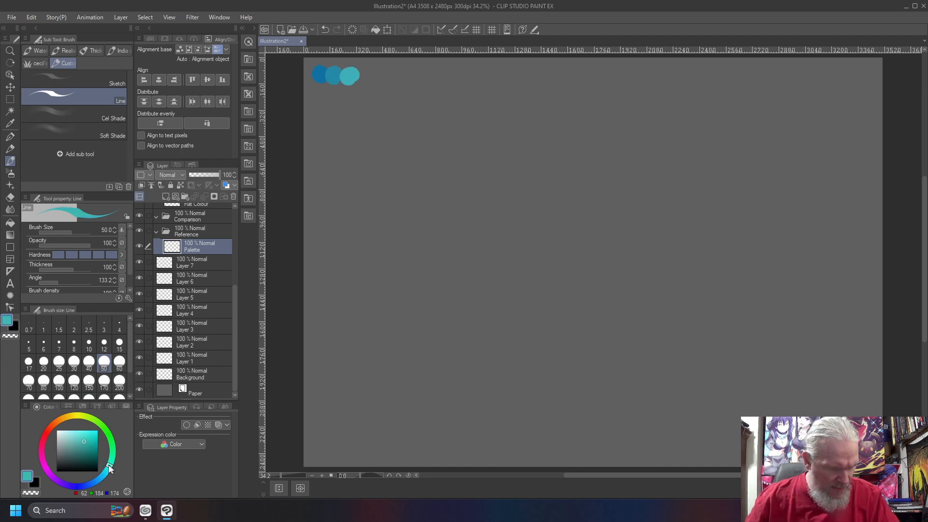
click(78, 438)
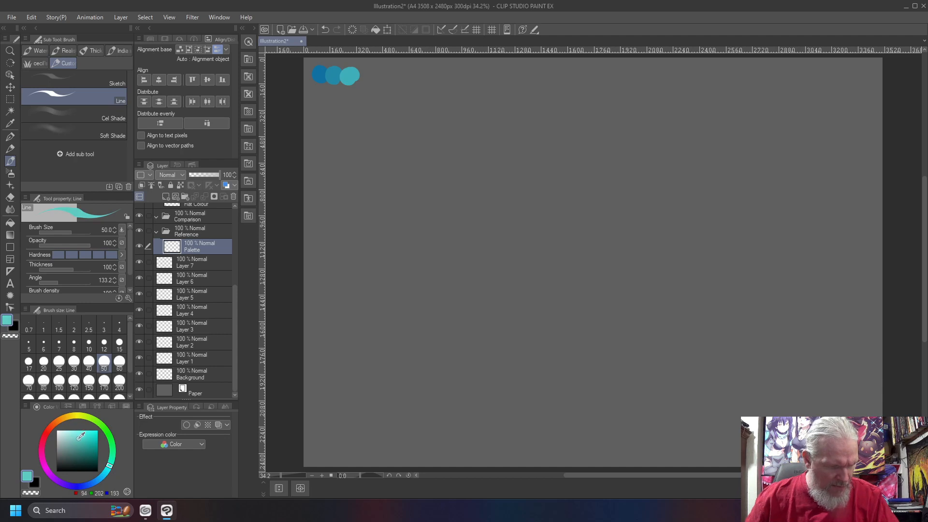
drag(367, 74, 364, 76)
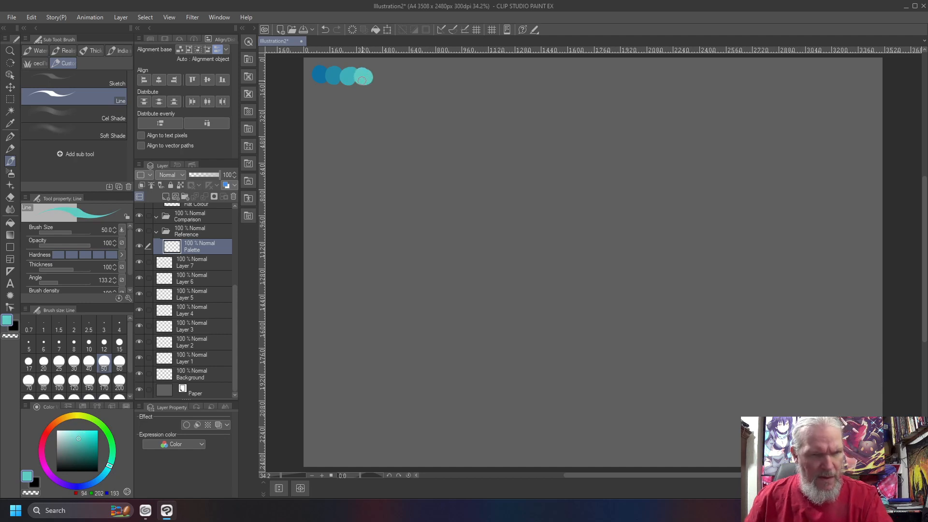
click(111, 459)
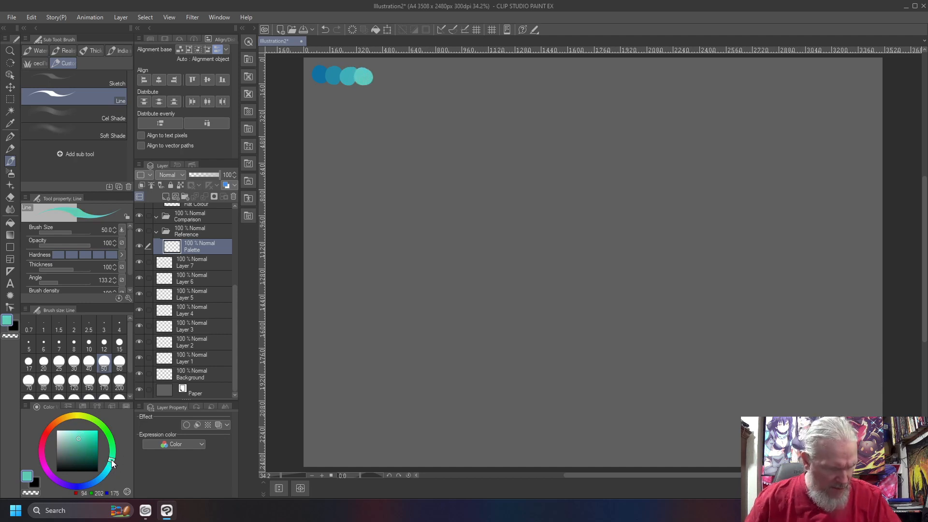
click(75, 431)
click(72, 436)
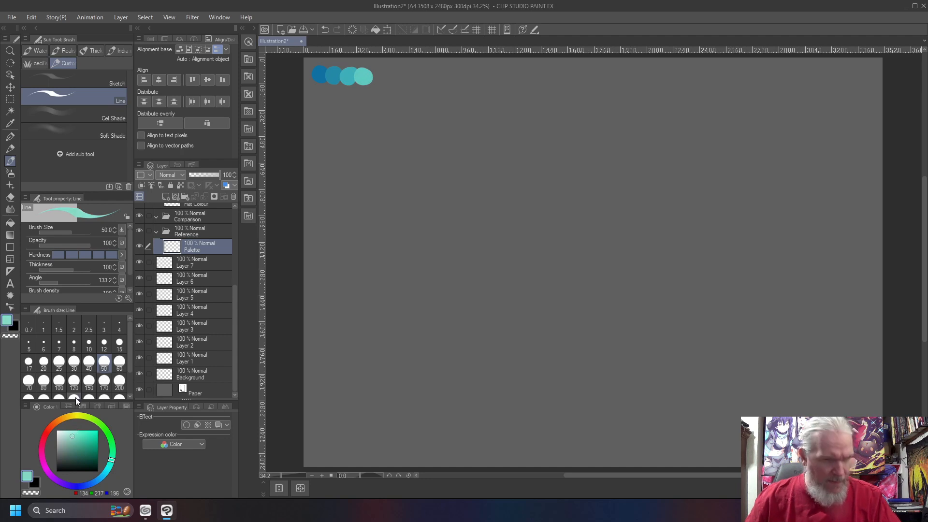
click(377, 78)
drag(378, 79, 371, 71)
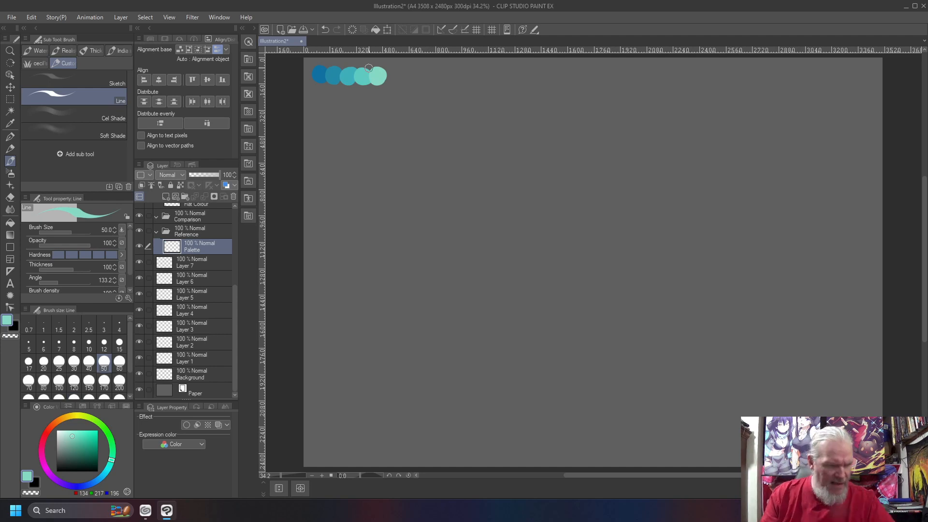
drag(69, 429, 68, 430)
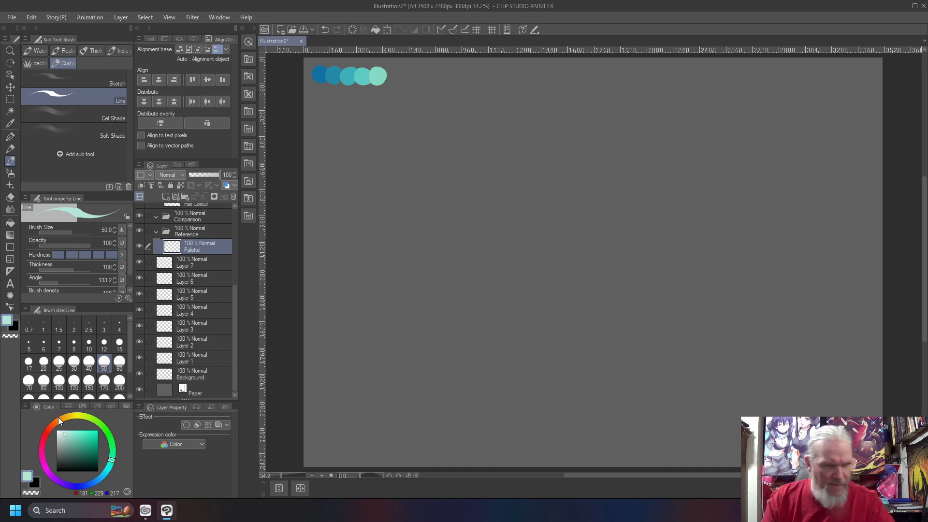
- Sample the first three top dots and paint a pale tint of each in a lower row
right_click(319, 74)
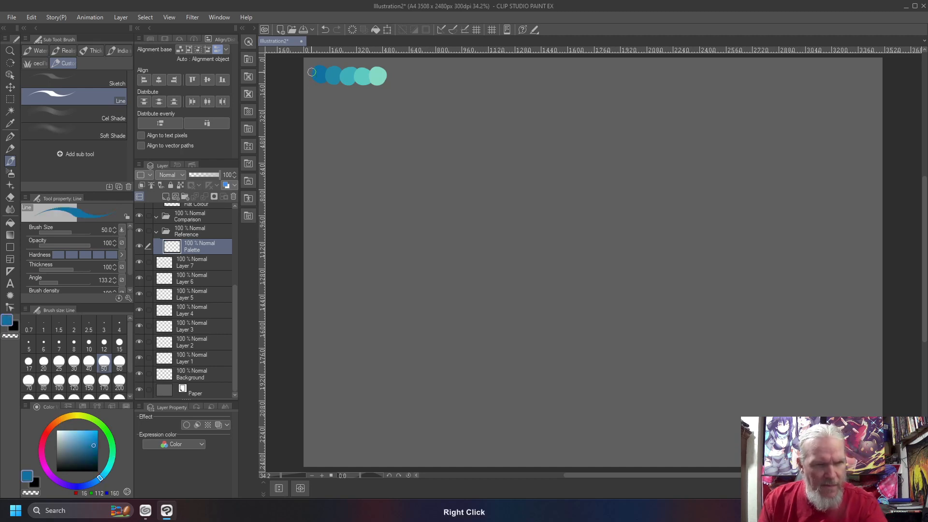
click(67, 435)
drag(315, 90, 319, 92)
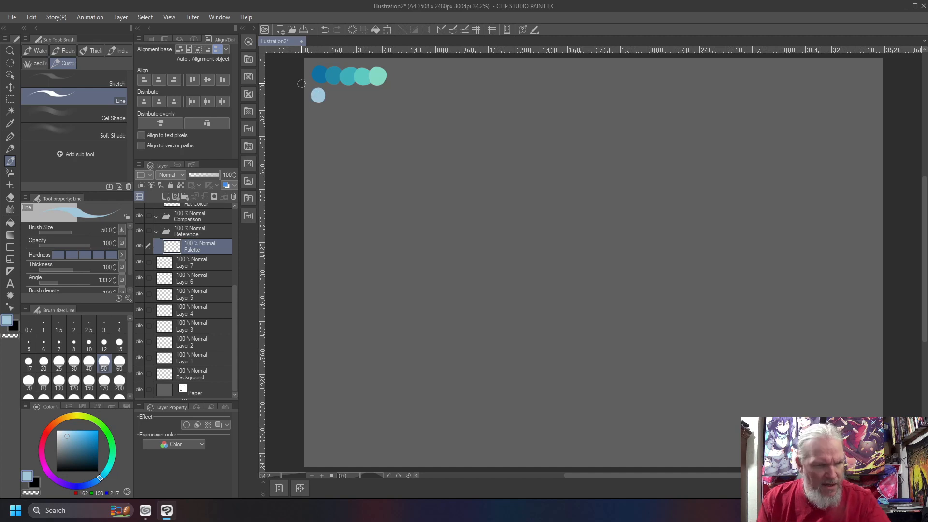
right_click(332, 76)
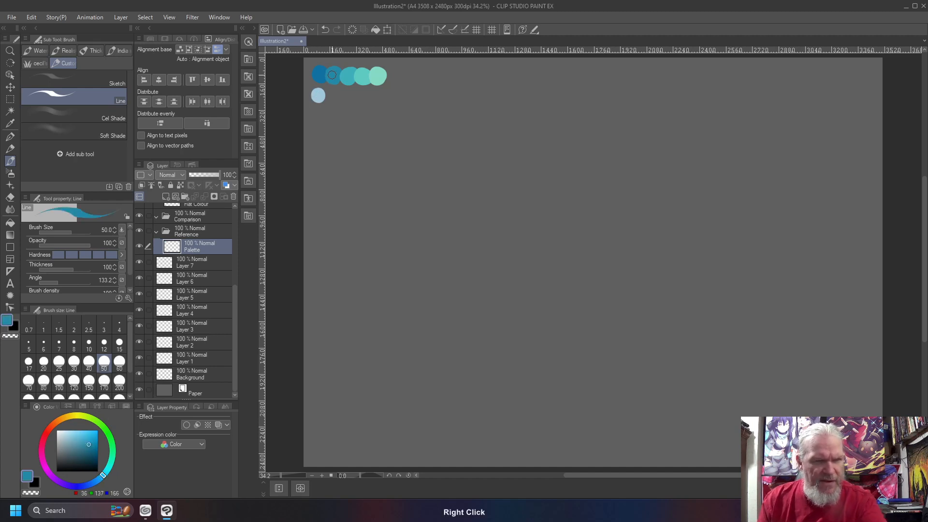
click(69, 432)
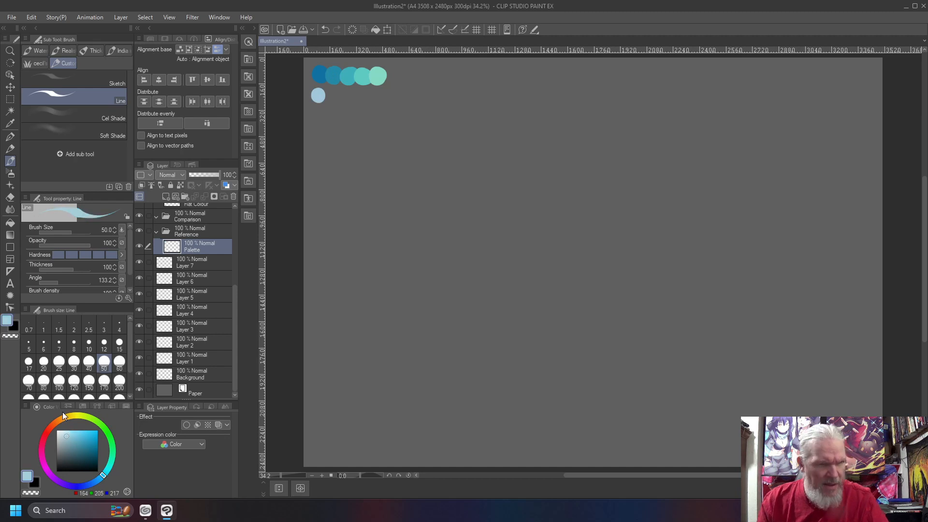
click(333, 96)
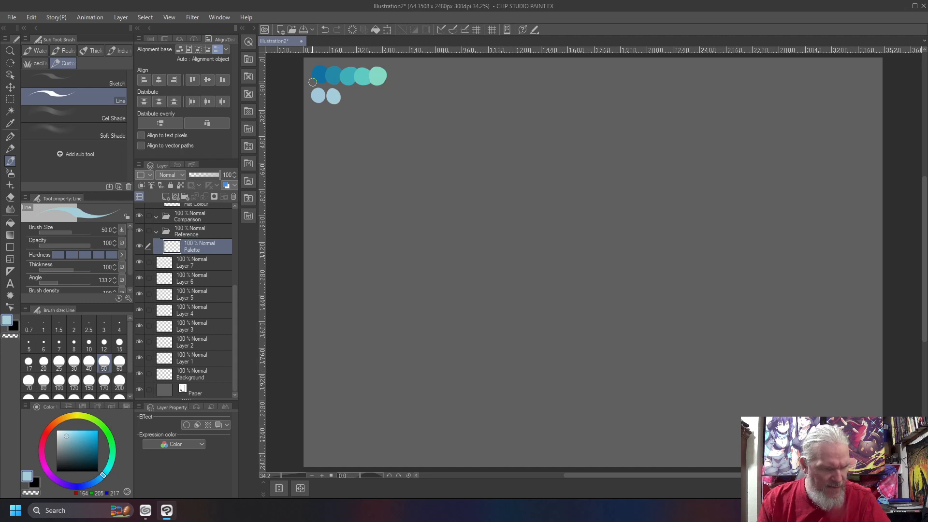
right_click(349, 75)
click(66, 435)
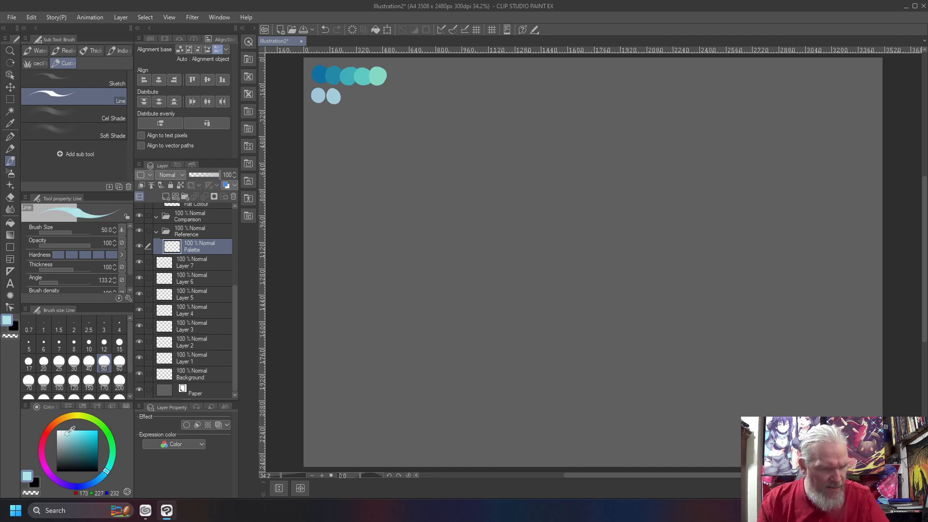
click(349, 97)
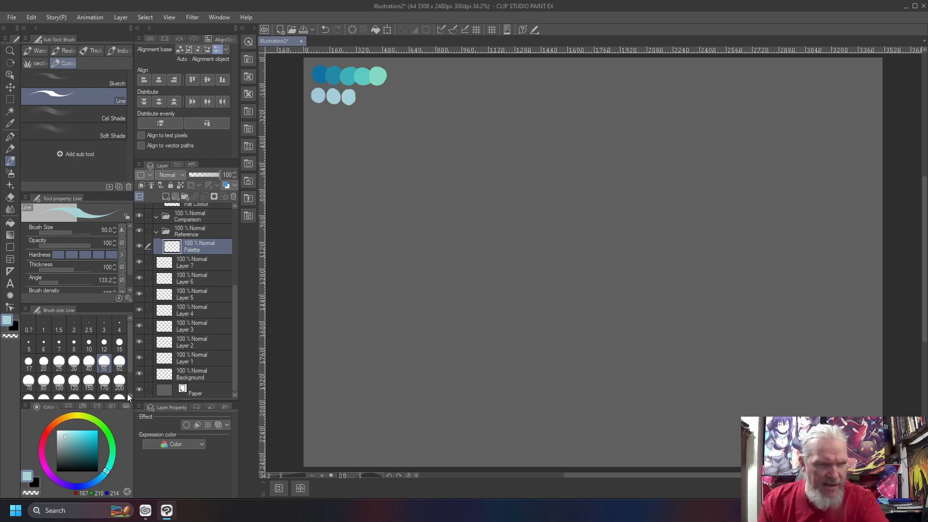
- Paint a fourth pale dot in the lower row and mix paler mint tints from the fifth swatch
right_click(359, 77)
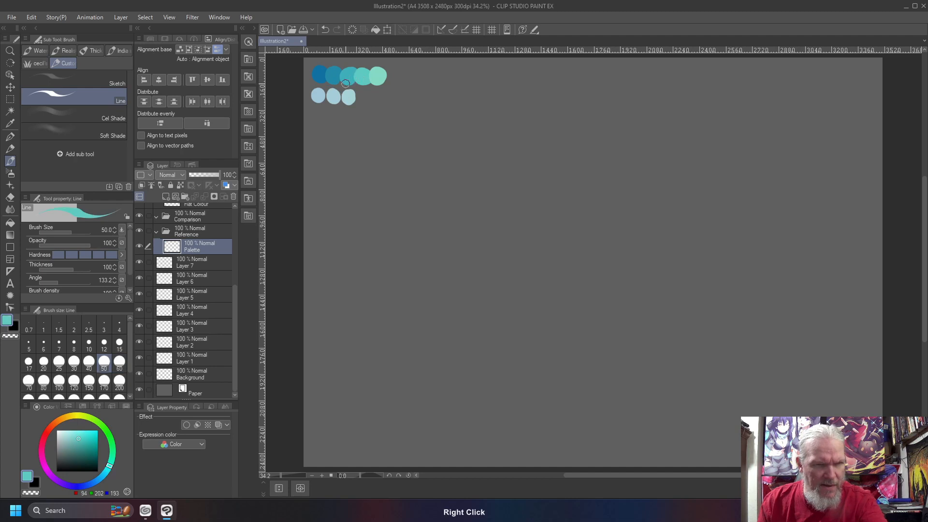
click(67, 432)
drag(64, 436, 64, 435)
drag(361, 93, 365, 98)
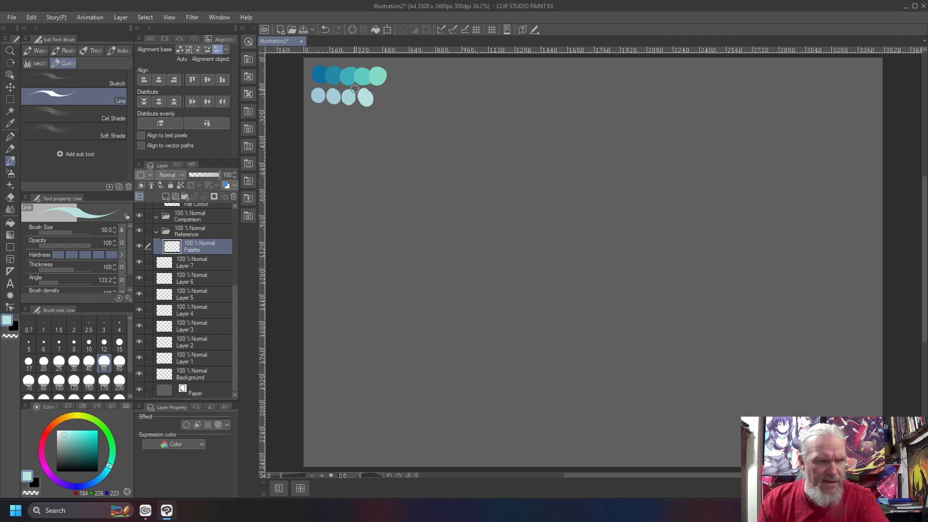
right_click(362, 77)
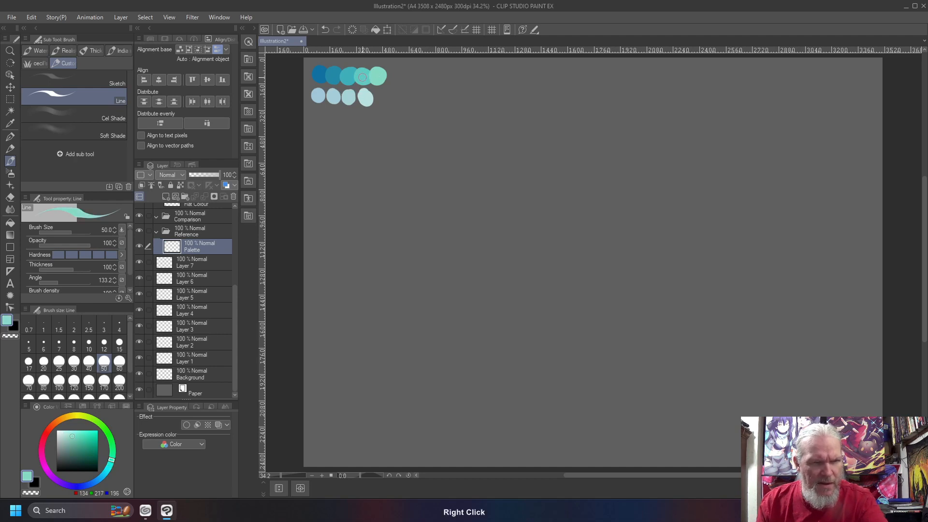
click(68, 433)
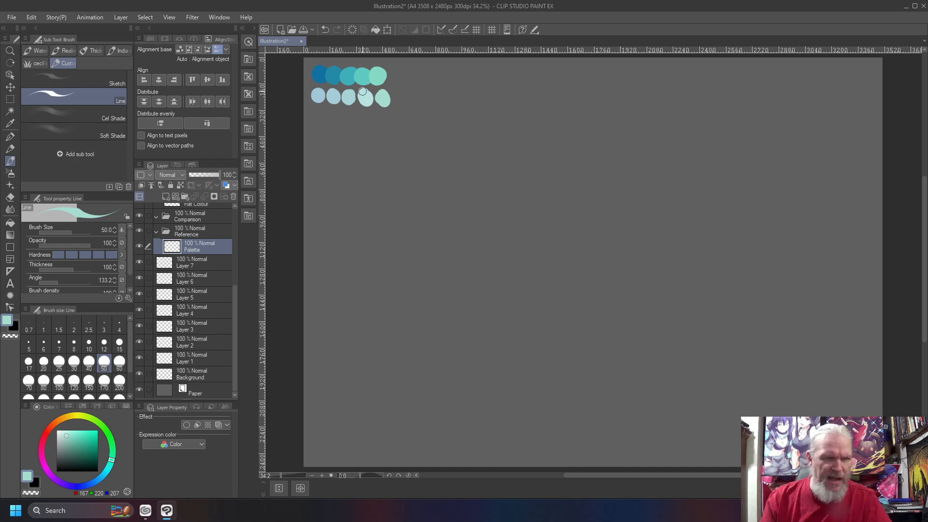
click(61, 430)
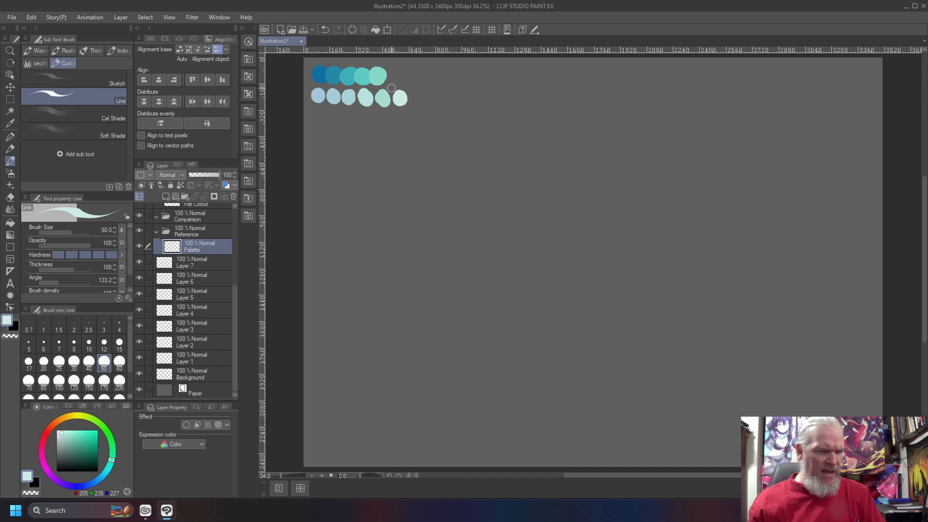
right_click(387, 95)
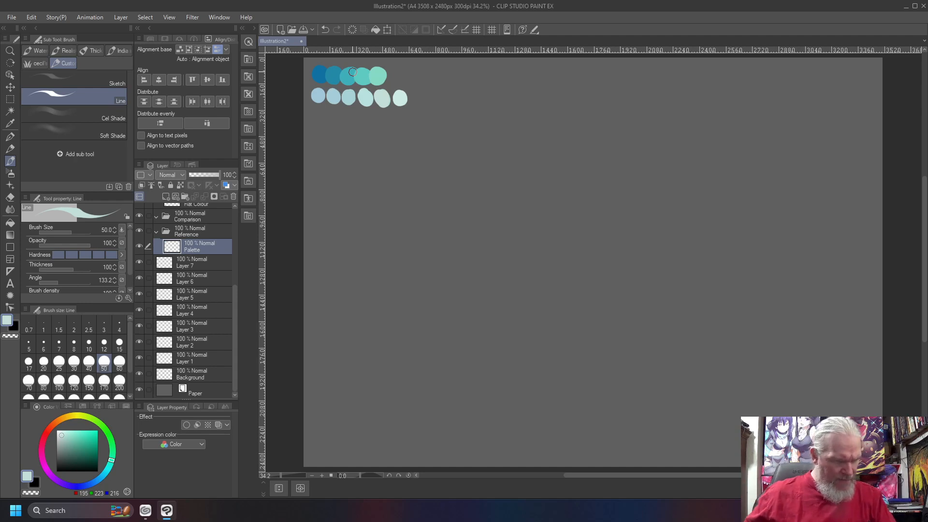
- Rename the Background layer to Sky and switch to the soft airbrush
right_click(203, 374)
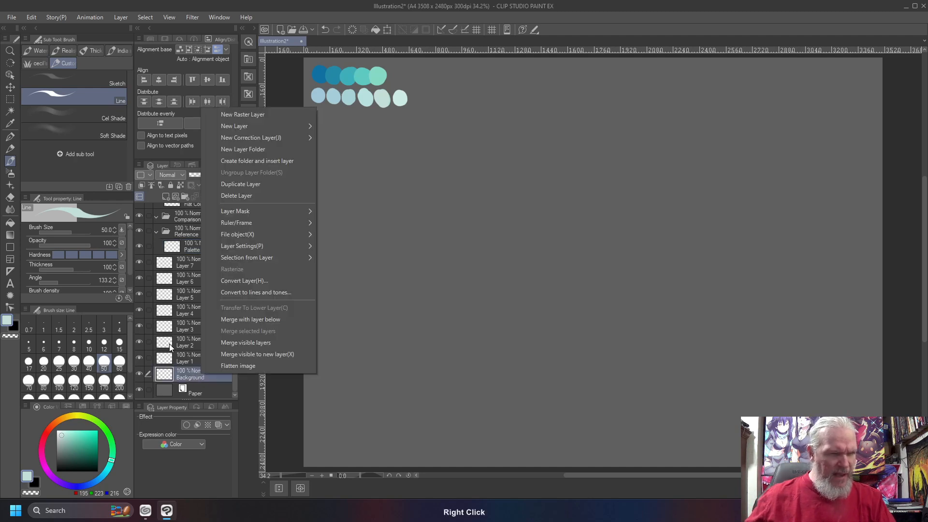
click(190, 377)
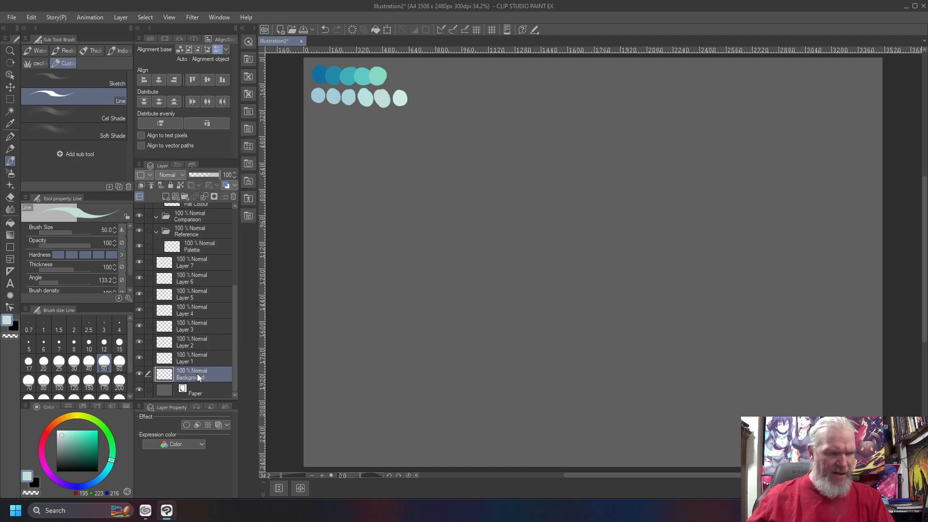
double_click(190, 376)
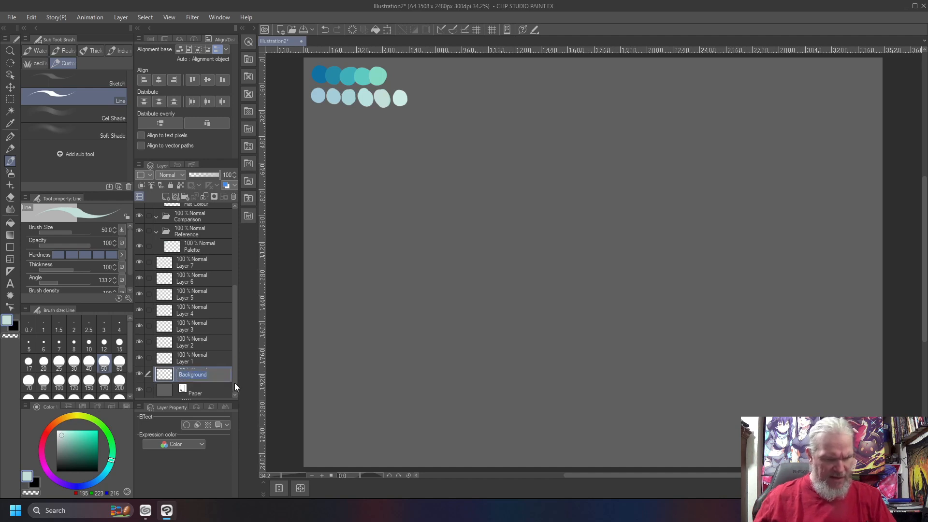
text(Sky)
key(Return)
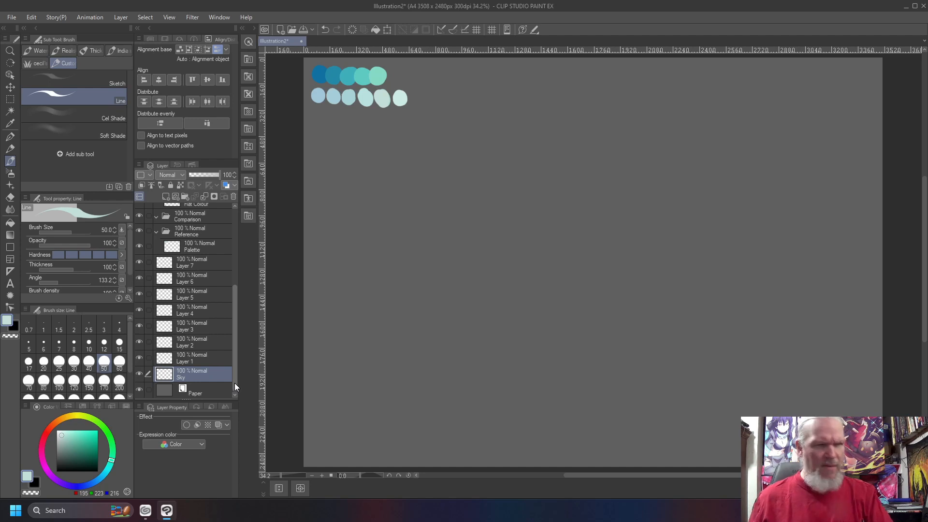
key(b)
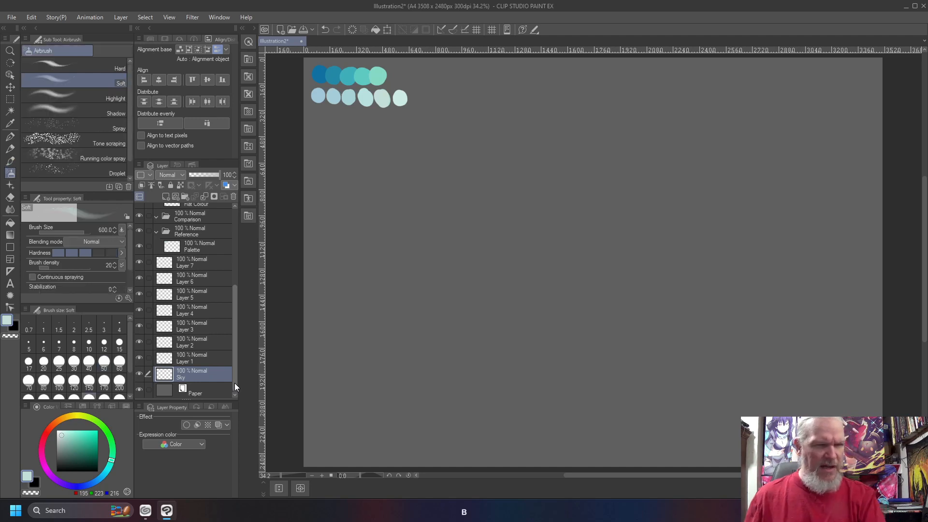
- Airbrush a dark blue band across the top, add a horizontal guide, and stroke teal-blue below it
right_click(319, 74)
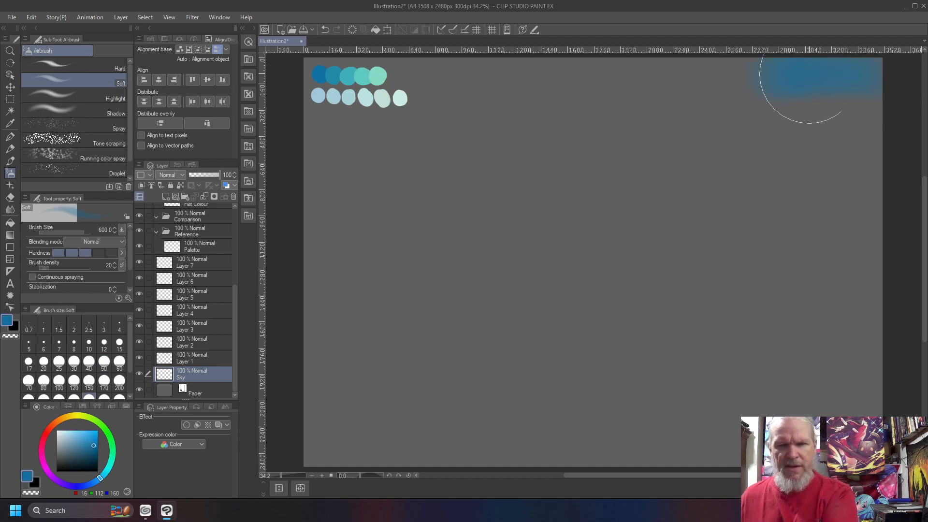
drag(684, 77, 582, 80)
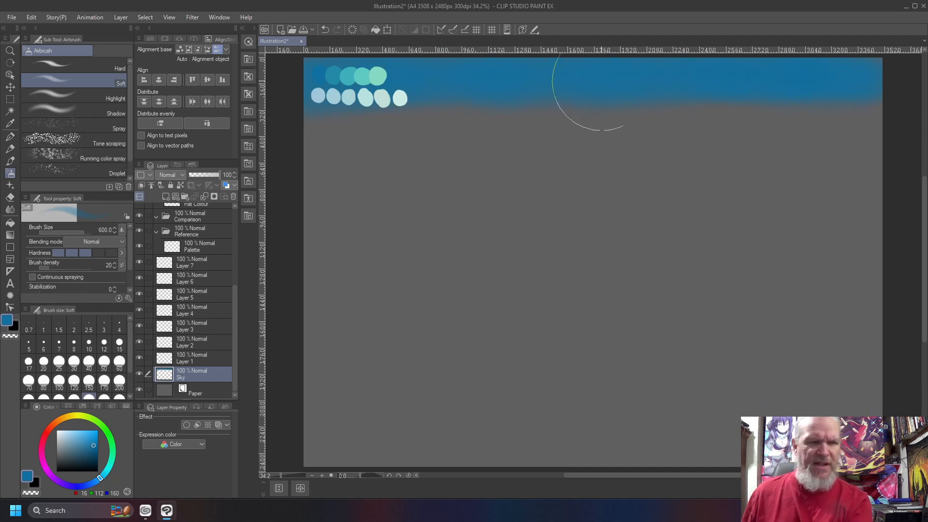
mouse_move(540, 49)
mouse_down()
mouse_move(538, 249)
mouse_move(539, 242)
mouse_up()
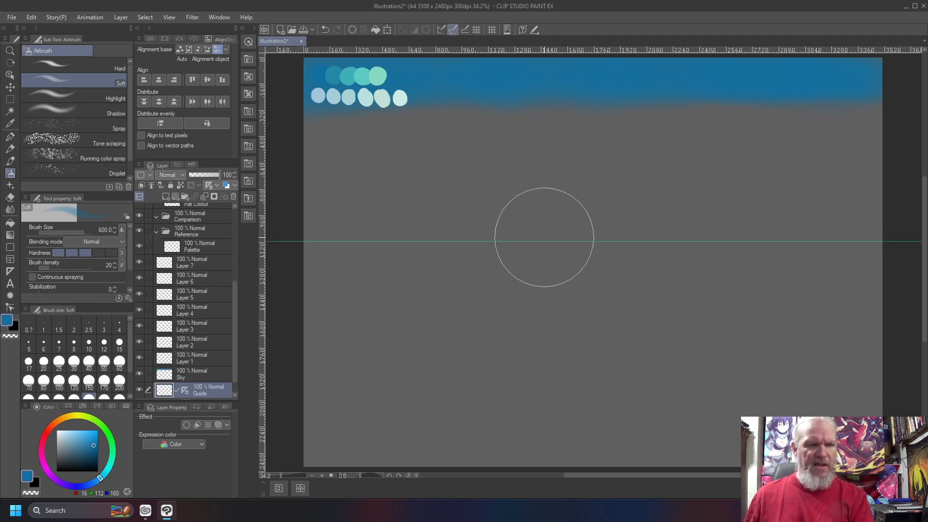
right_click(331, 72)
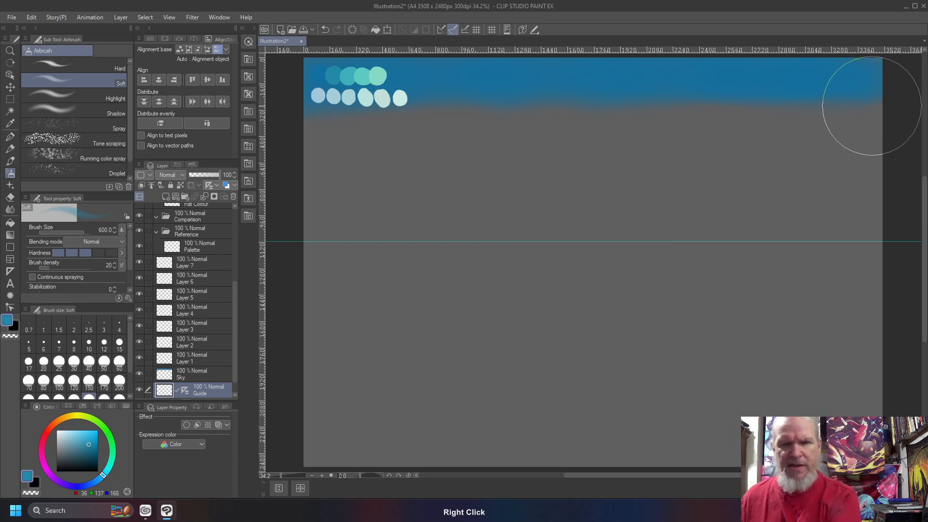
mouse_move(876, 108)
mouse_down()
mouse_move(311, 114)
mouse_move(872, 113)
mouse_move(509, 117)
mouse_up()
- Airbrush lighter teal, teal-green and light green bands lower in the sky using swatch colours
right_click(357, 77)
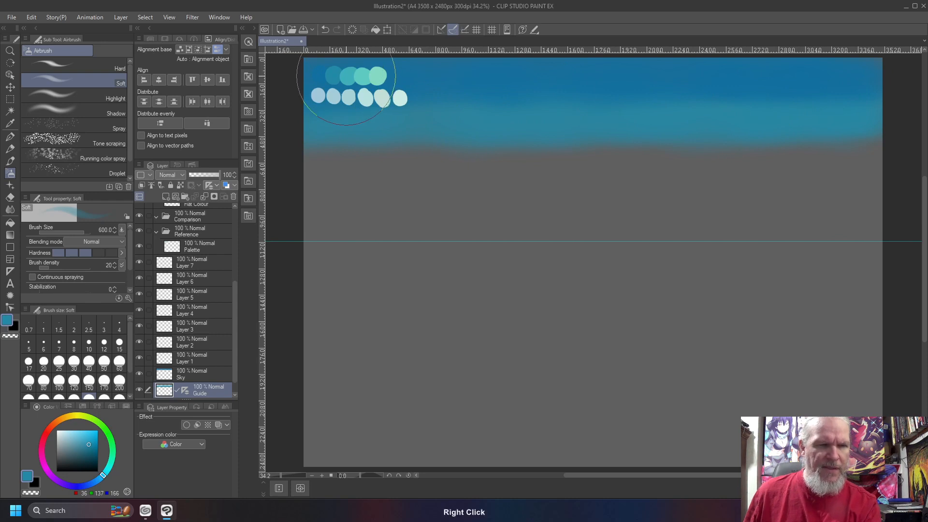
mouse_move(867, 153)
mouse_down()
mouse_move(518, 146)
mouse_move(645, 155)
mouse_move(296, 154)
mouse_move(383, 141)
mouse_up()
mouse_move(596, 151)
mouse_down()
mouse_move(616, 161)
mouse_move(866, 165)
mouse_move(807, 155)
mouse_up()
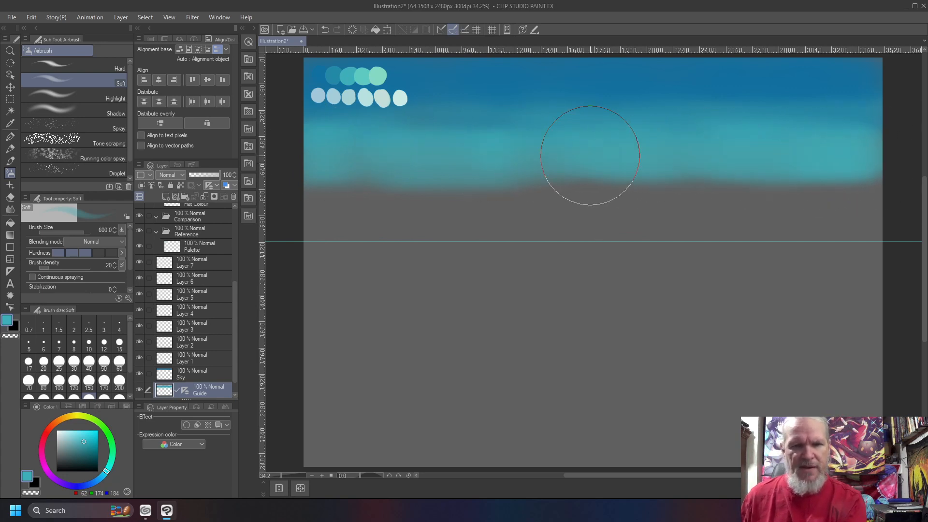
right_click(358, 81)
mouse_move(870, 193)
mouse_down()
mouse_move(831, 191)
mouse_move(867, 202)
mouse_move(842, 194)
mouse_move(876, 191)
mouse_move(742, 186)
mouse_move(828, 195)
mouse_move(515, 185)
mouse_move(614, 189)
mouse_move(327, 197)
mouse_up()
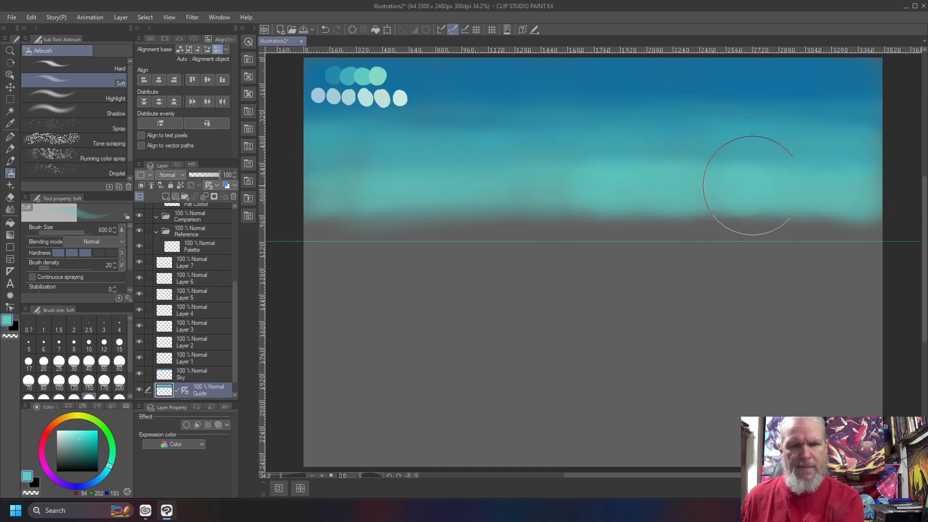
right_click(372, 78)
mouse_move(339, 220)
mouse_down()
mouse_move(309, 225)
mouse_move(758, 226)
mouse_move(744, 226)
mouse_move(880, 237)
mouse_move(642, 224)
mouse_move(817, 234)
mouse_move(390, 228)
mouse_move(440, 224)
mouse_move(309, 237)
mouse_move(525, 227)
mouse_move(819, 232)
mouse_move(367, 234)
mouse_move(681, 241)
mouse_up()
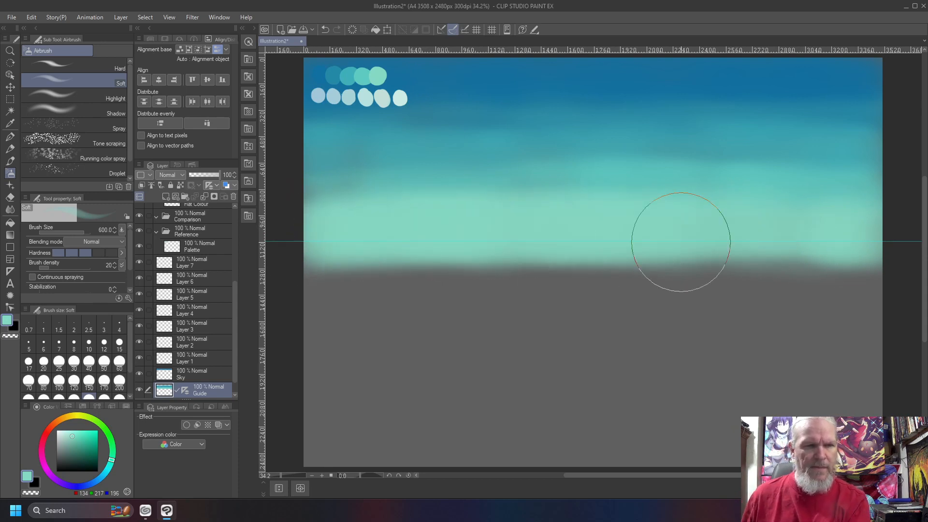
right_click(363, 83)
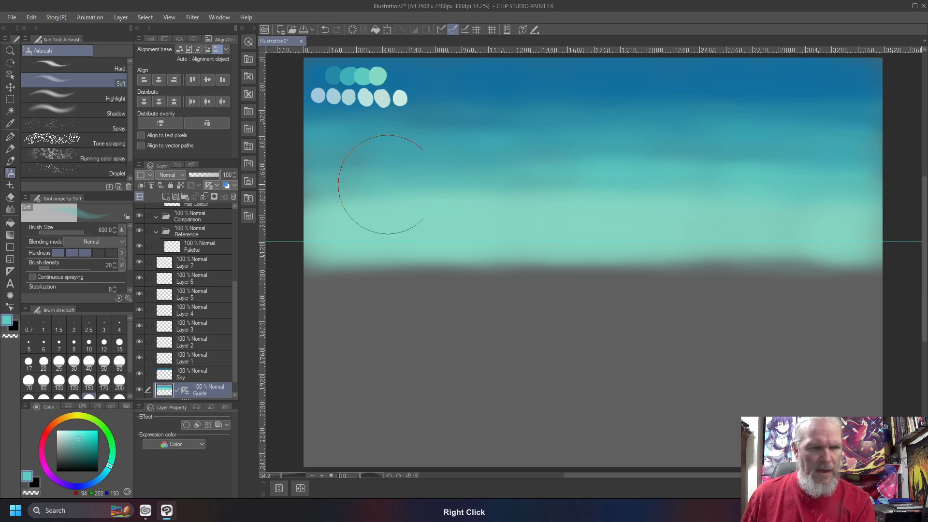
mouse_move(325, 185)
mouse_down()
mouse_move(798, 176)
mouse_move(363, 186)
mouse_move(789, 190)
mouse_up()
right_click(347, 77)
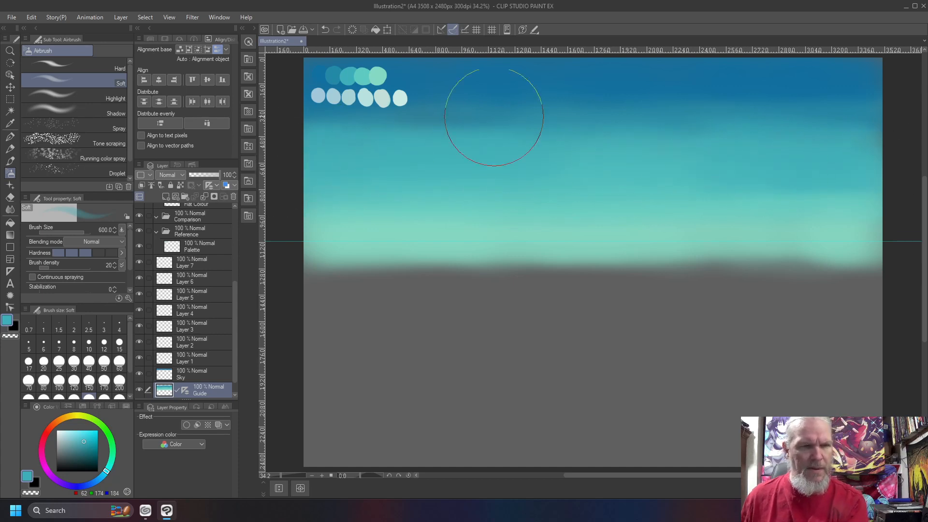
right_click(332, 76)
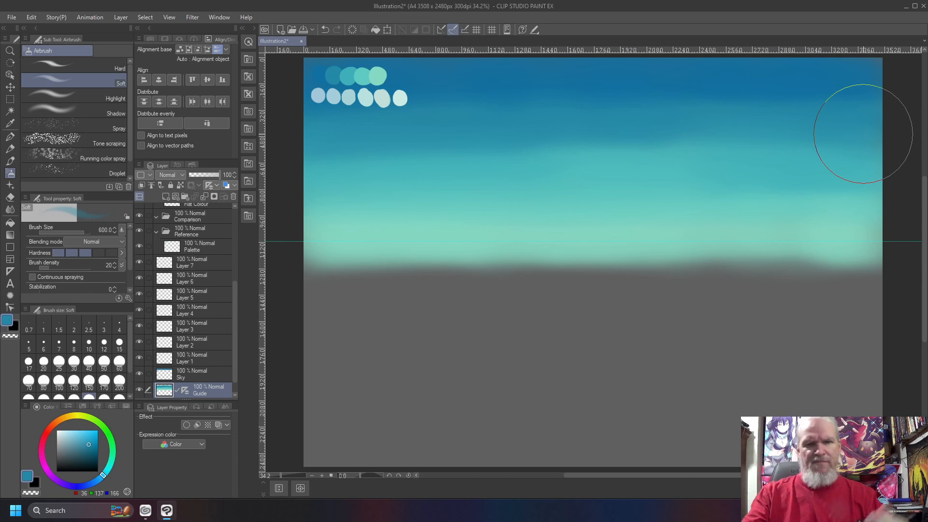
- Blur the teal-to-grey horizon band and smudge the dark blue and teal edges into each other
key(j)
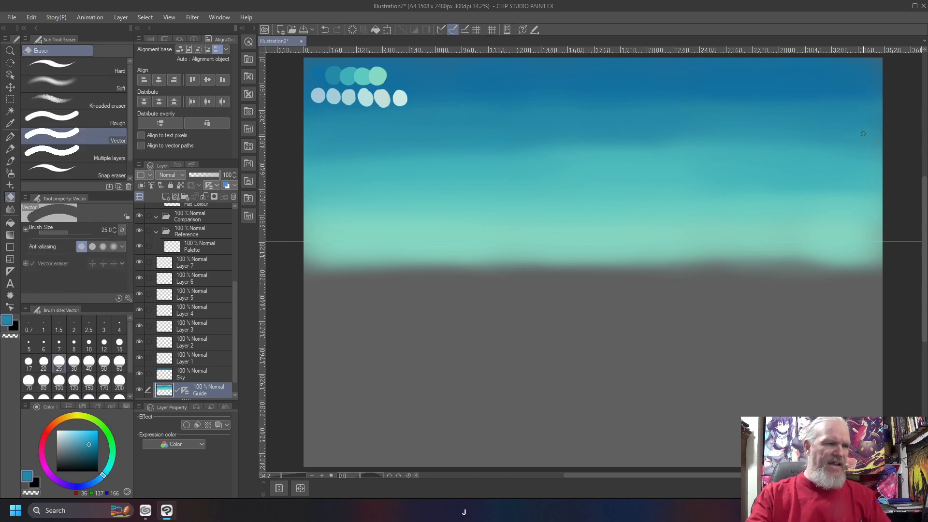
click(82, 86)
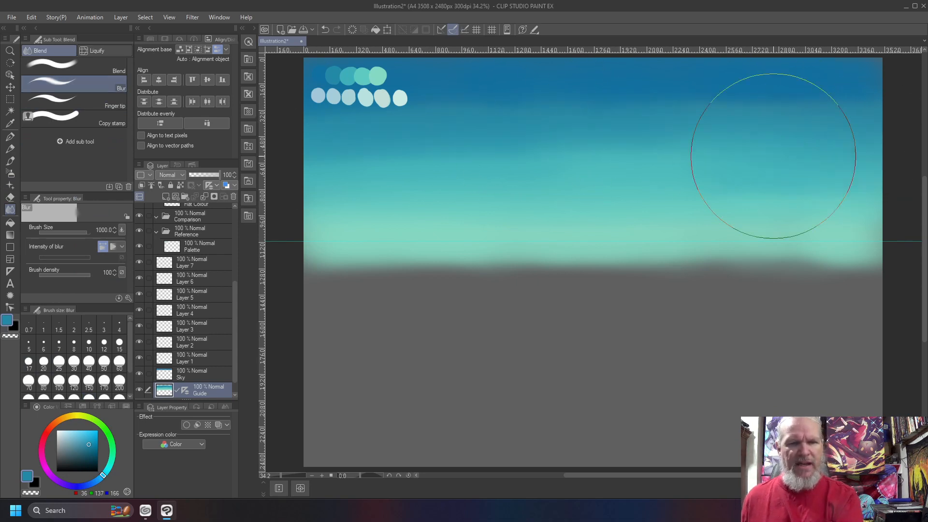
drag(850, 227, 300, 228)
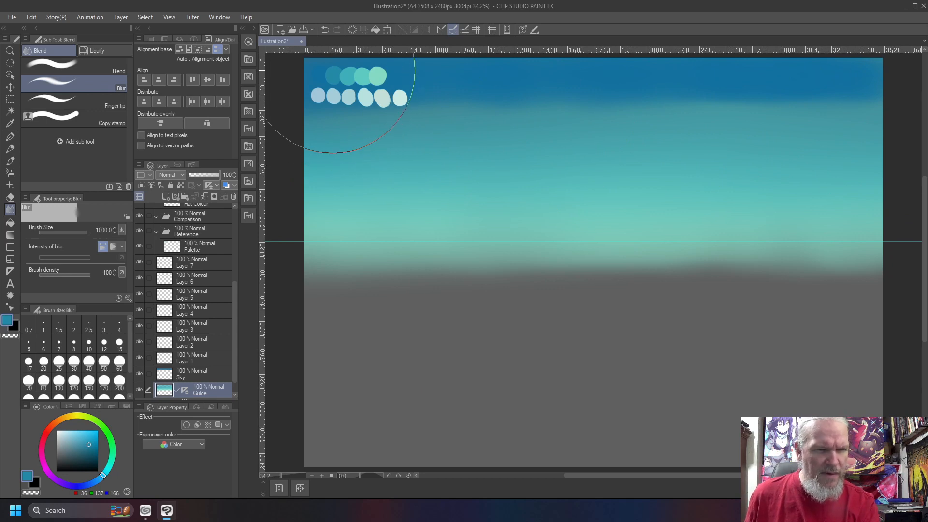
key(b)
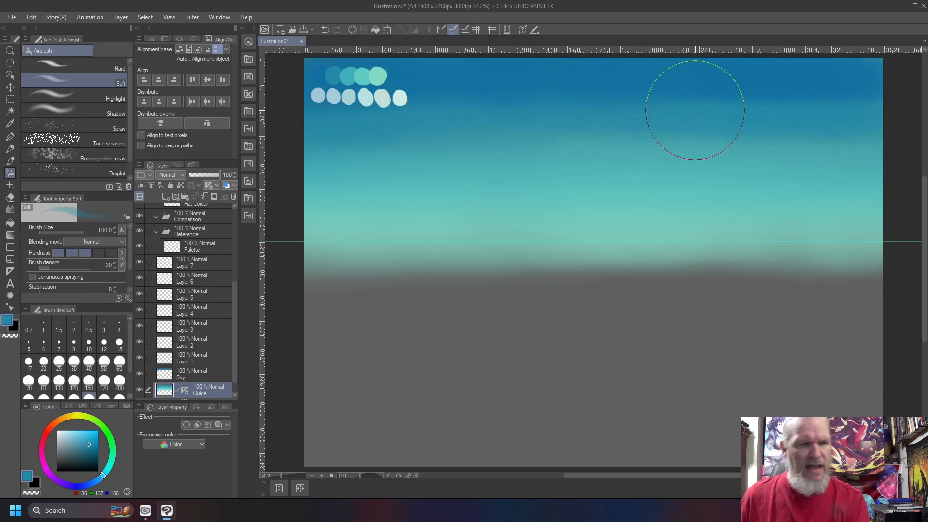
key(j)
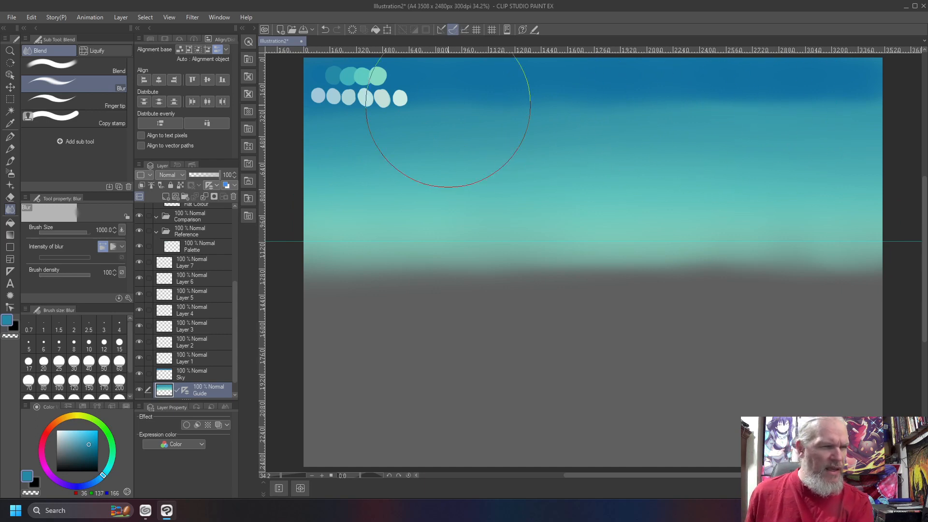
click(85, 72)
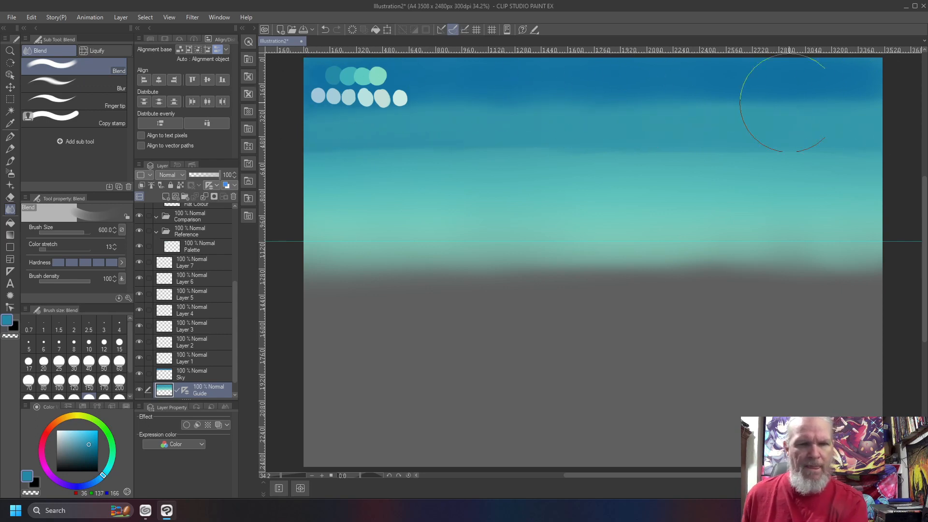
mouse_move(839, 114)
mouse_down()
mouse_move(850, 156)
mouse_move(818, 166)
mouse_up()
mouse_move(812, 185)
mouse_down()
mouse_move(759, 131)
mouse_move(750, 147)
mouse_move(709, 92)
mouse_move(739, 207)
mouse_move(658, 87)
mouse_move(710, 226)
mouse_move(651, 91)
mouse_move(671, 181)
mouse_move(616, 131)
mouse_move(628, 200)
mouse_move(565, 92)
mouse_move(606, 231)
mouse_move(525, 82)
mouse_move(576, 219)
mouse_move(485, 85)
mouse_move(547, 193)
mouse_move(484, 102)
mouse_move(471, 174)
mouse_move(421, 88)
mouse_move(465, 222)
mouse_move(368, 82)
mouse_move(413, 188)
mouse_move(333, 107)
mouse_move(371, 242)
mouse_move(338, 232)
mouse_up()
click(104, 82)
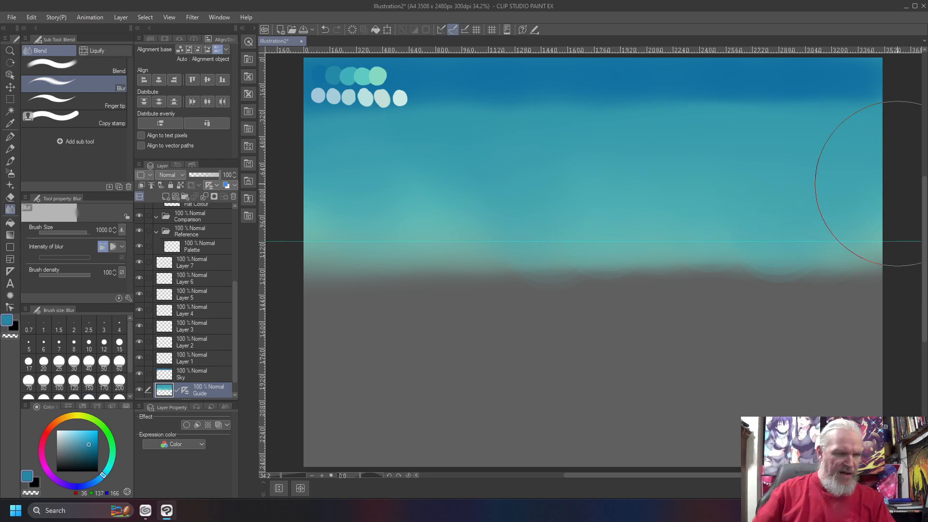
click(213, 375)
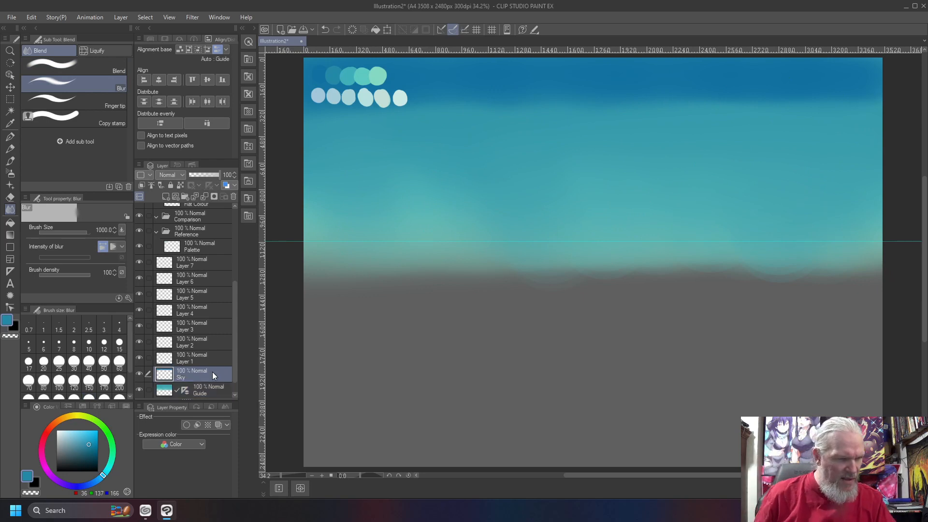
- Cut the whole painted sky from the Guide layer onto a new layer named Sky
click(208, 390)
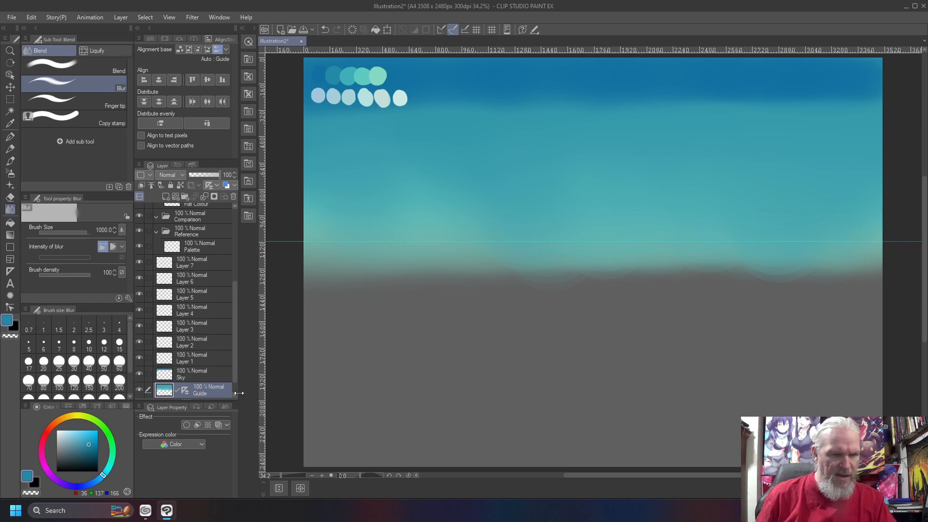
key(ctrl+a)
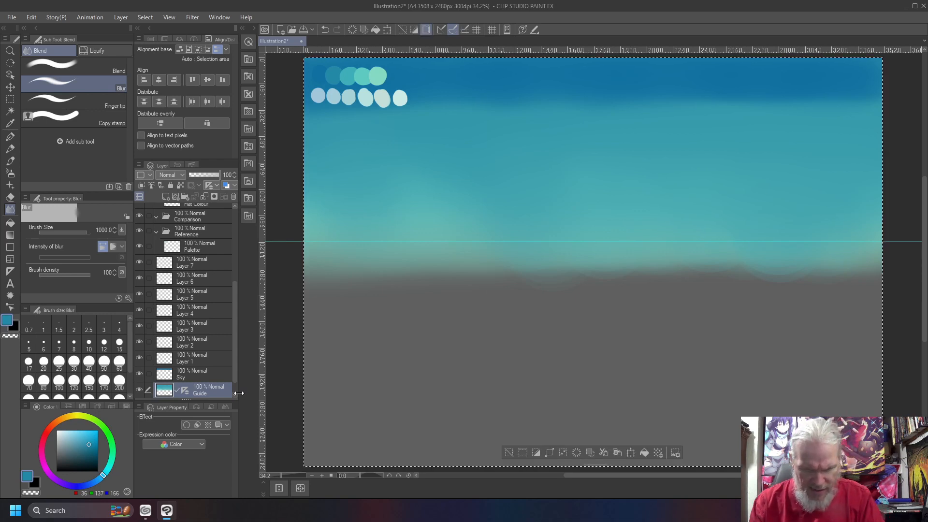
click(604, 454)
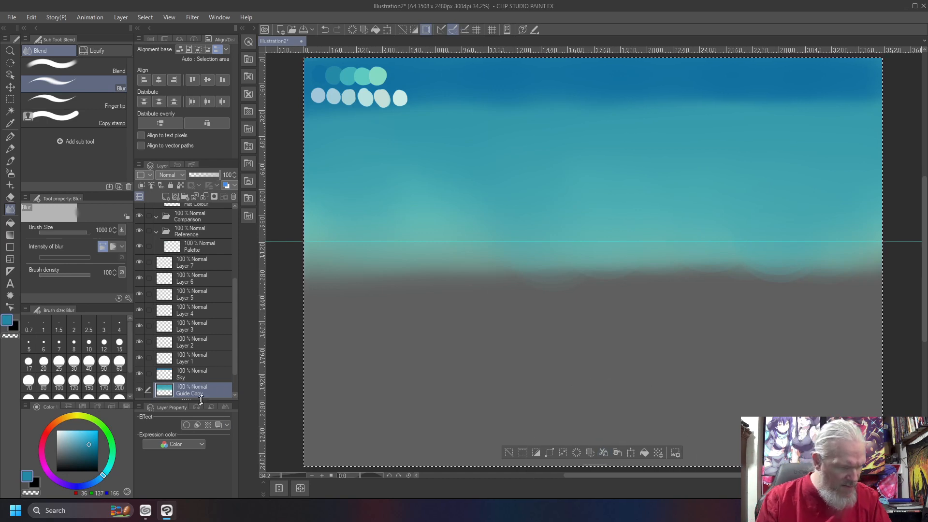
scroll(235, 373, down, 1)
drag(237, 378, 236, 396)
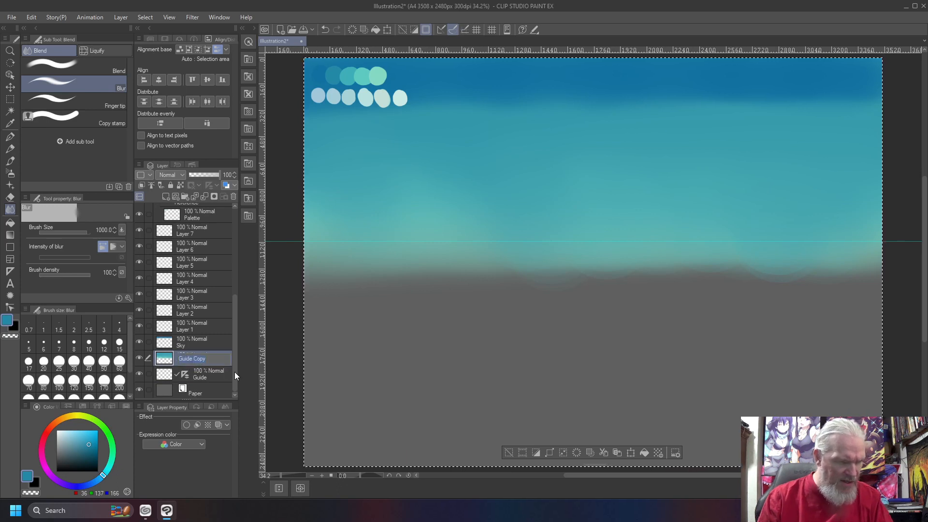
text(Sky)
key(Return)
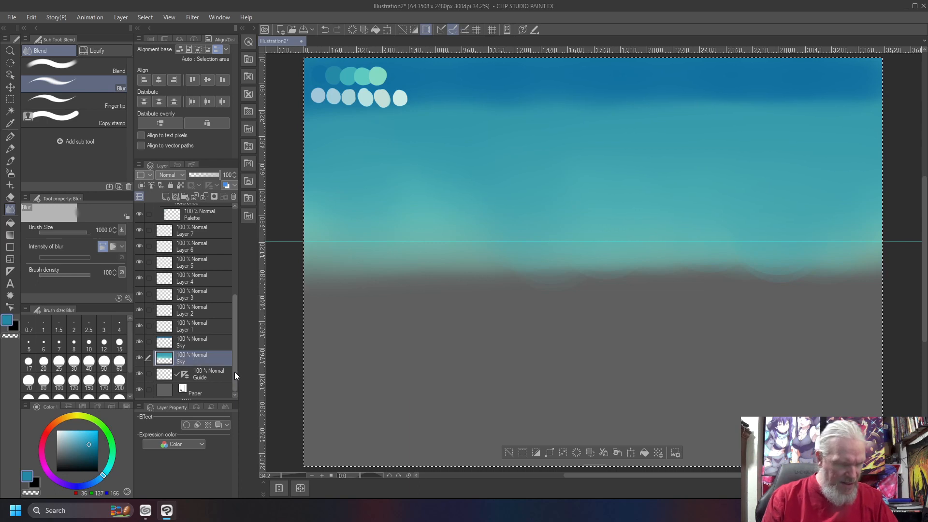
double_click(184, 343)
- Name the new layer Clouds, fixing the typo in the name
text(Cl)
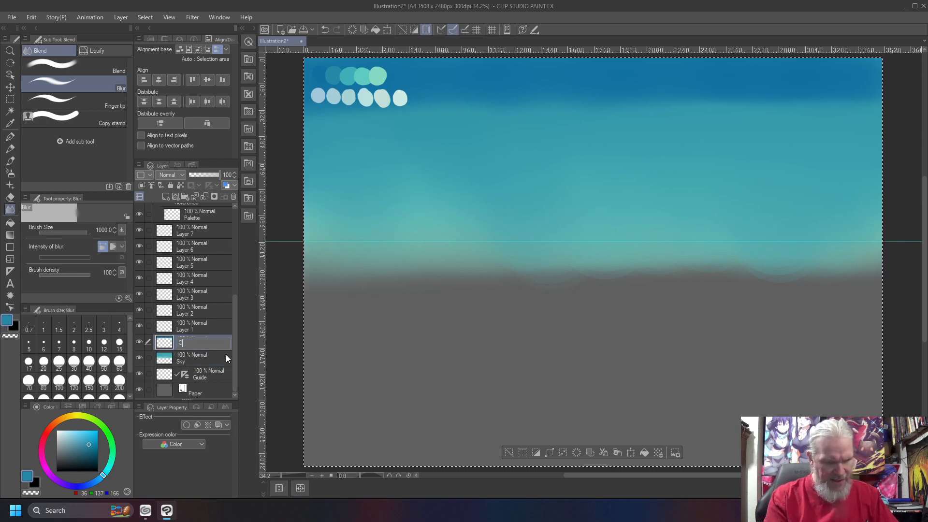
text(louds)
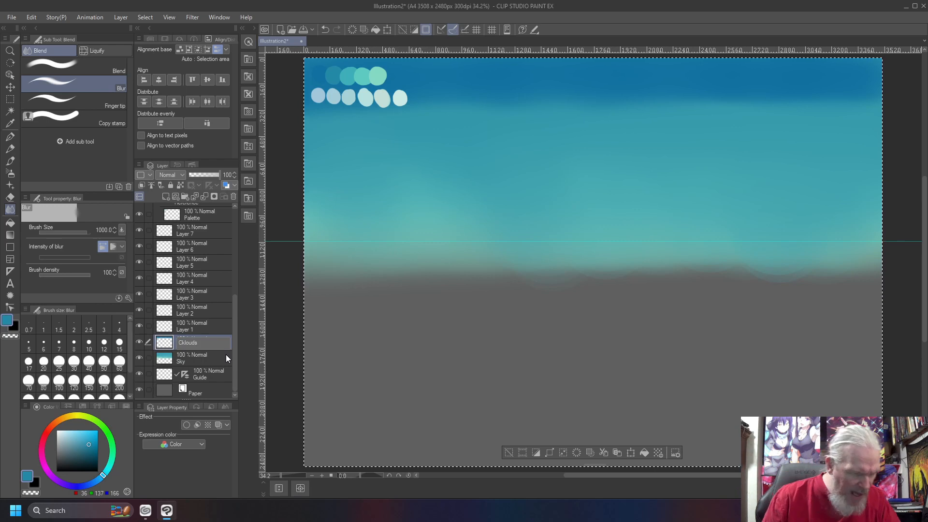
key(Right)
key(Right)
key(BackSpace)
key(Return)
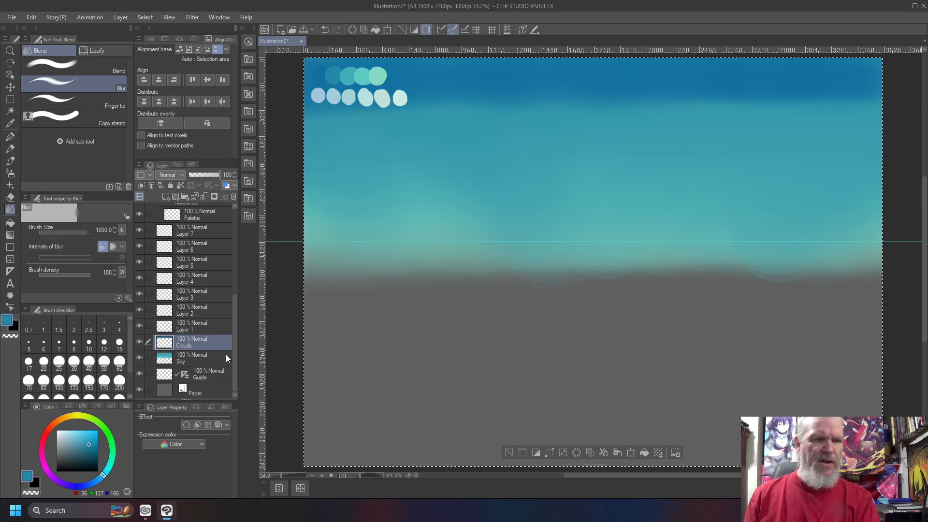
- Pick the pale cyan-white cloud colour from the swatches and switch to the soft airbrush
right_click(389, 94)
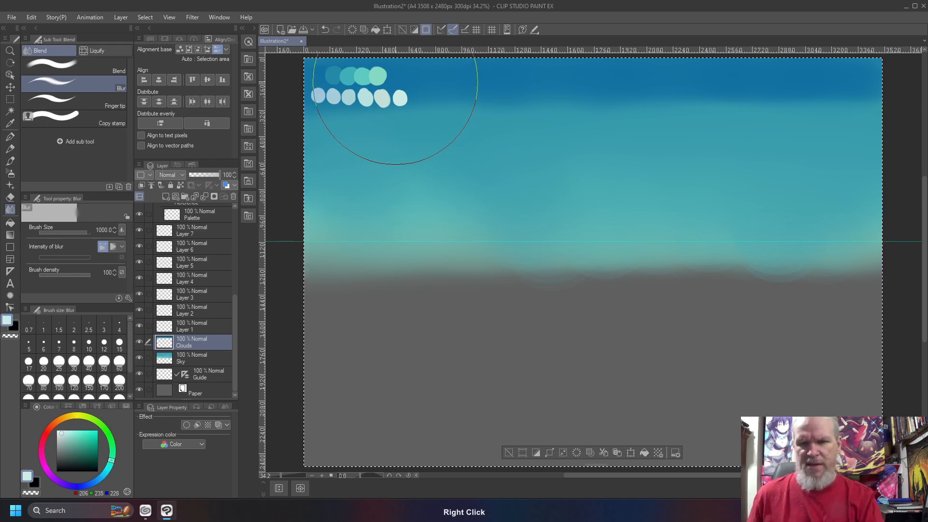
key(b)
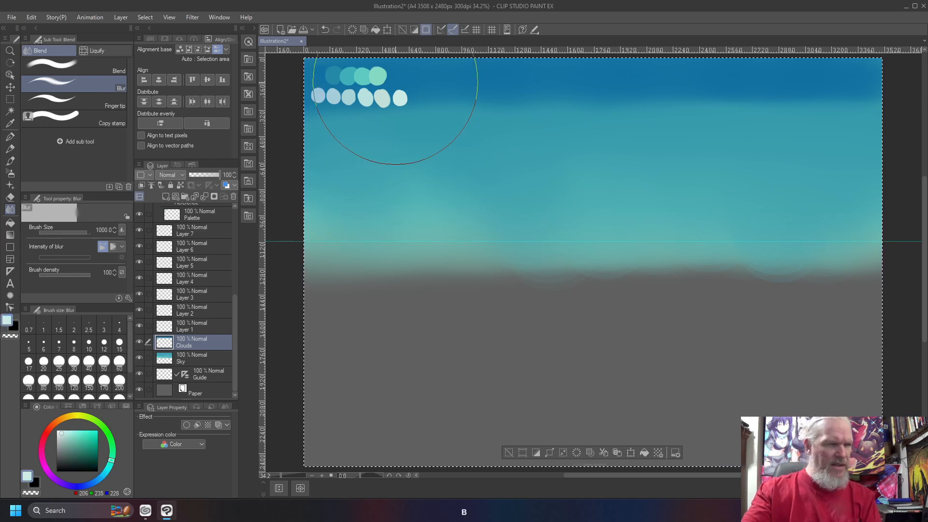
key(b)
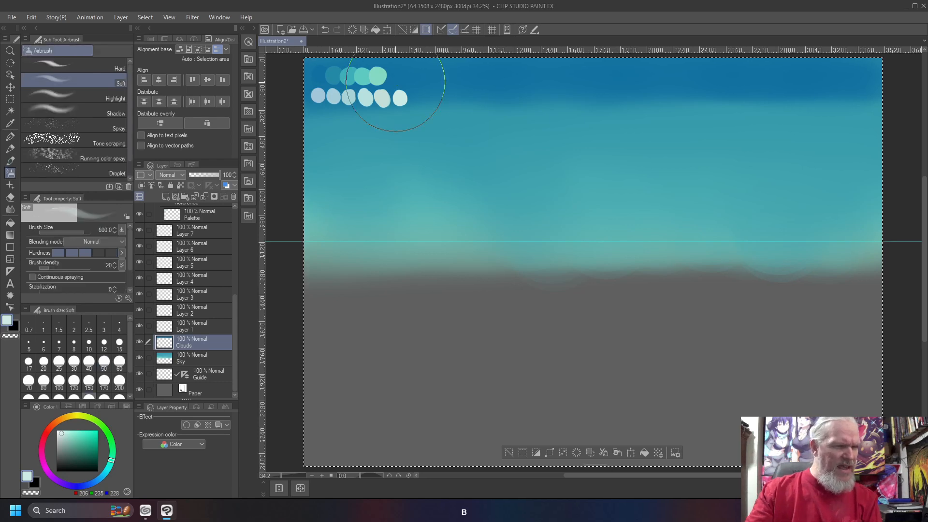
- Set the Hard airbrush to size 30 and paint a thin pale mint cloud strip below the swatches
click(87, 68)
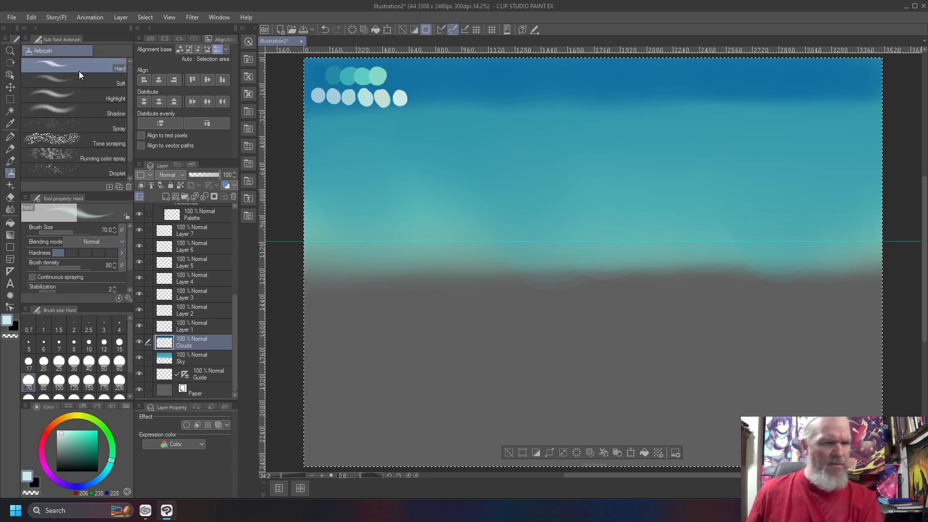
key(bracketleft)
key(bracketleft)
key(bracketleft)
key(bracketleft)
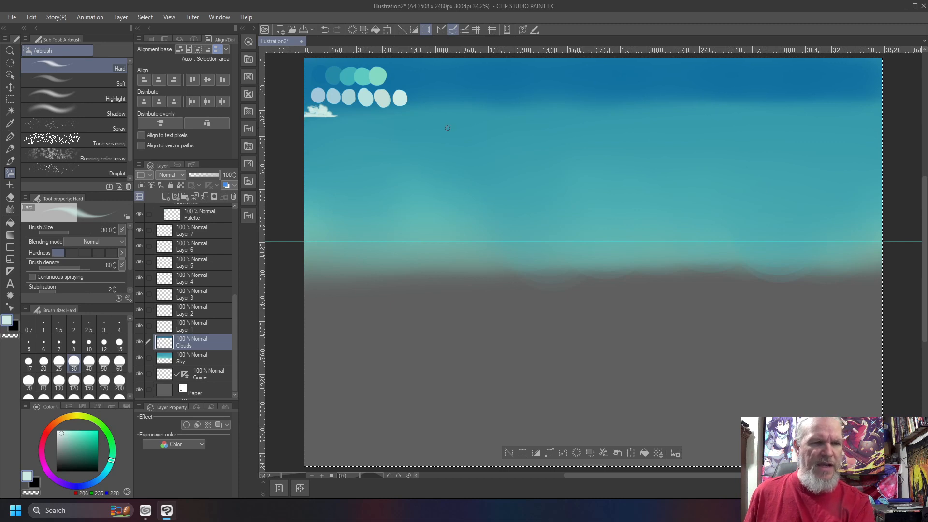
right_click(332, 99)
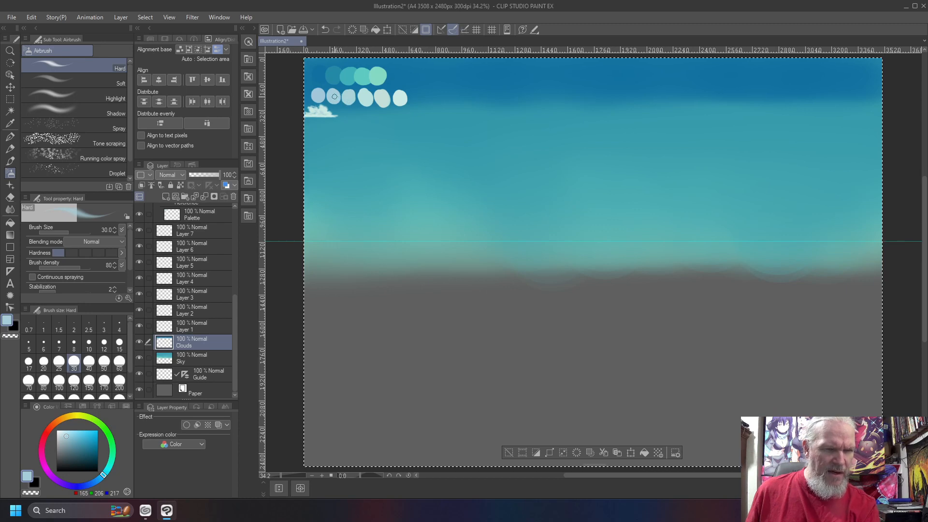
right_click(401, 98)
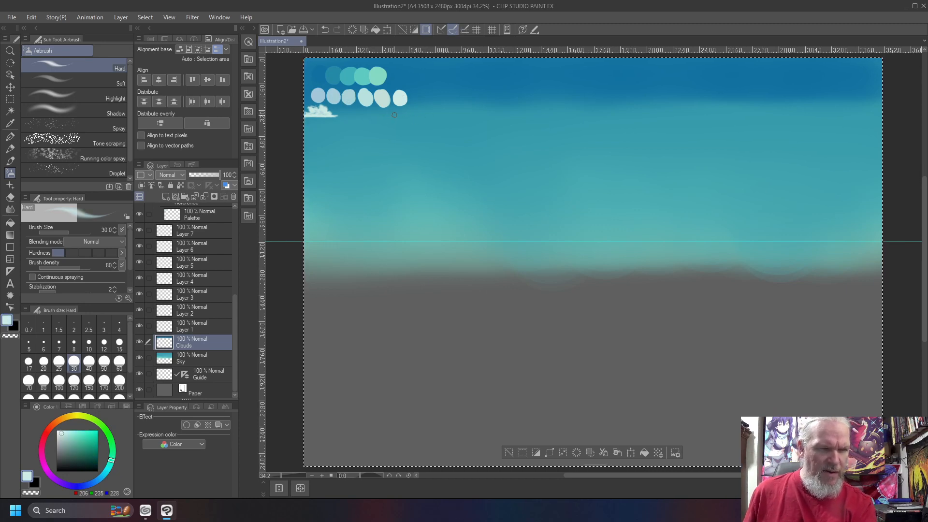
drag(407, 114, 360, 115)
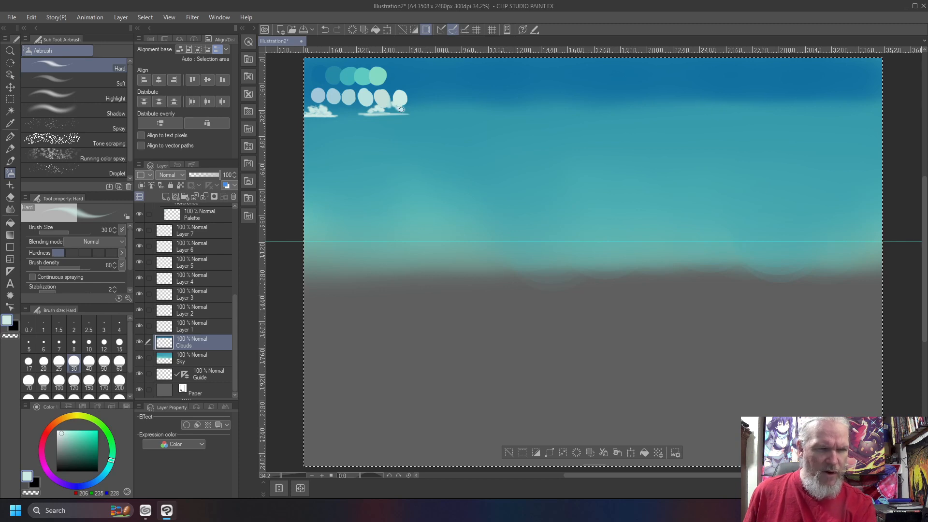
drag(400, 115, 419, 114)
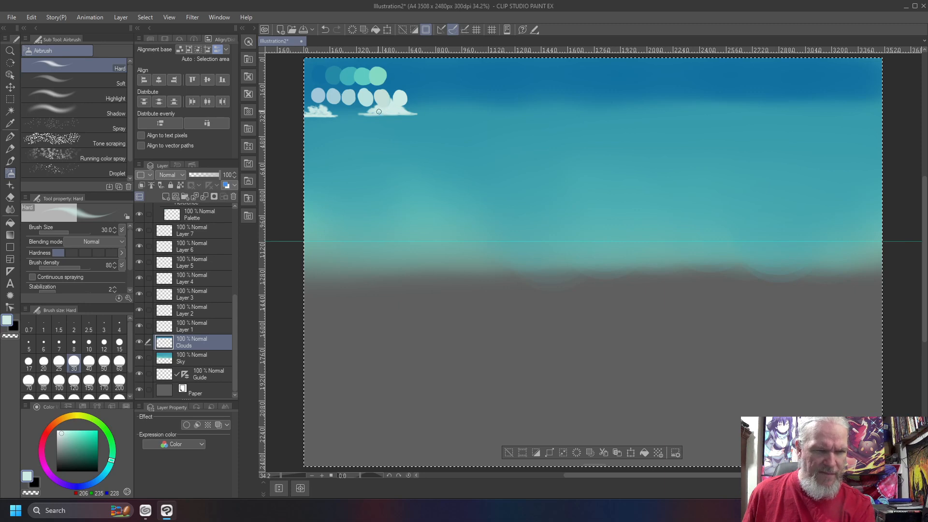
right_click(333, 96)
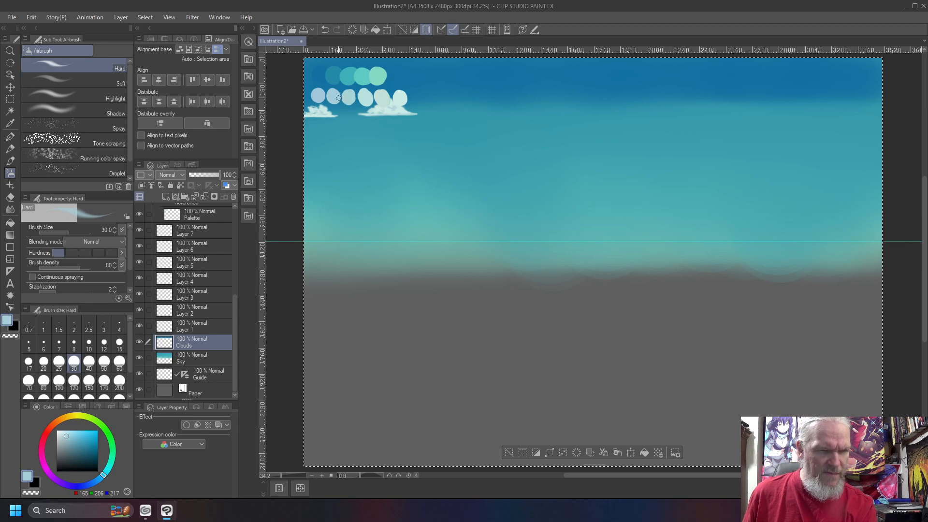
right_click(401, 95)
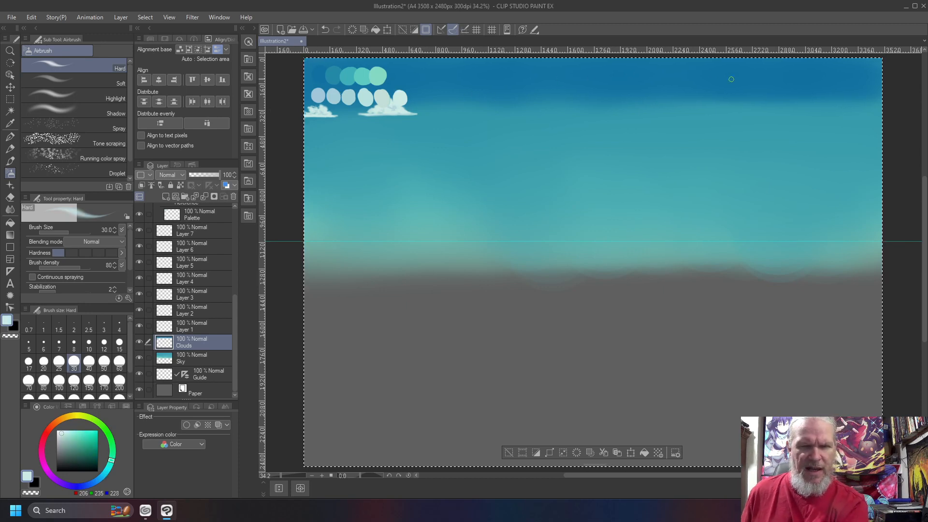
- Airbrush a long pale cloud stroke across the top sky, widening its right end and firming its left edge
drag(766, 79, 515, 76)
key(bracketright)
key(bracketright)
key(bracketright)
key(bracketright)
key(bracketright)
key(bracketright)
key(bracketright)
mouse_move(754, 77)
mouse_down()
mouse_move(497, 75)
mouse_move(763, 76)
mouse_move(695, 59)
mouse_move(531, 66)
mouse_move(635, 63)
mouse_move(623, 58)
mouse_move(533, 61)
mouse_move(480, 77)
mouse_move(535, 63)
mouse_move(510, 66)
mouse_up()
key(ctrl+d)
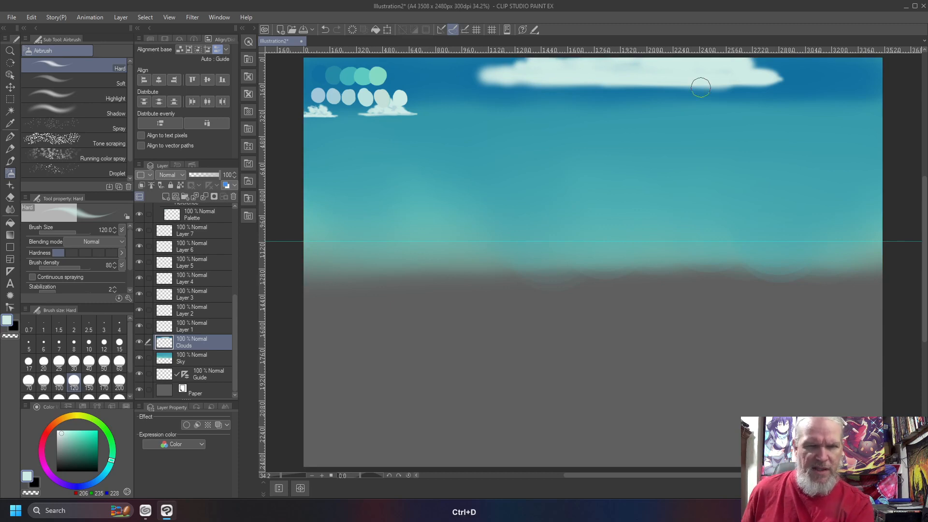
mouse_move(751, 65)
mouse_down()
mouse_move(732, 66)
mouse_move(800, 79)
mouse_move(736, 83)
mouse_move(803, 78)
mouse_move(743, 64)
mouse_move(786, 77)
mouse_move(716, 77)
mouse_move(768, 81)
mouse_up()
mouse_move(536, 75)
mouse_down()
mouse_move(396, 76)
mouse_move(469, 80)
mouse_move(458, 81)
mouse_up()
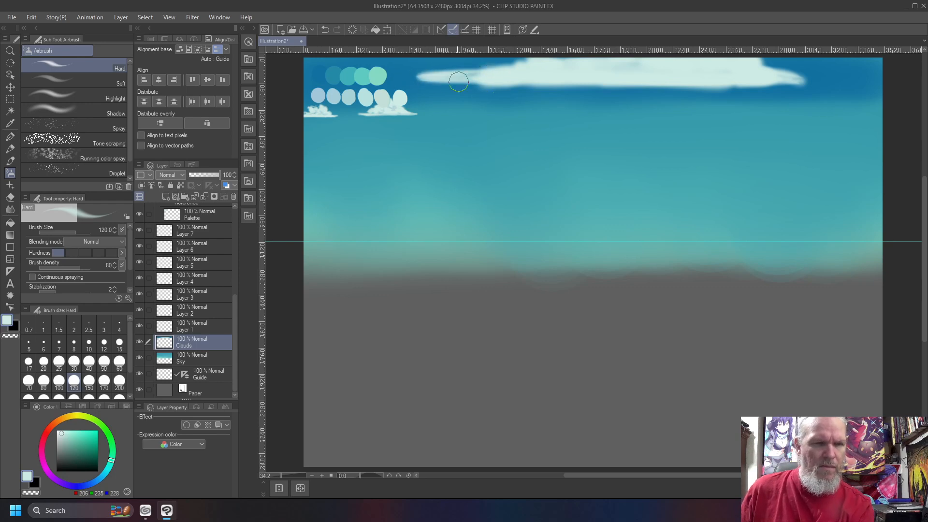
- Shade the cloud's underside with light sampled sky-blue streaks using a size-300 airbrush
right_click(314, 75)
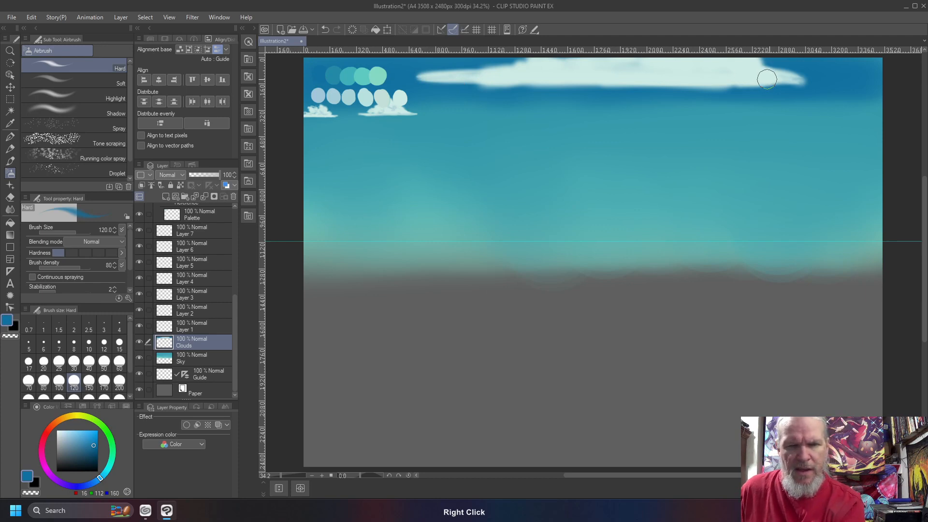
mouse_move(676, 81)
mouse_down()
mouse_move(589, 82)
mouse_move(619, 87)
mouse_up()
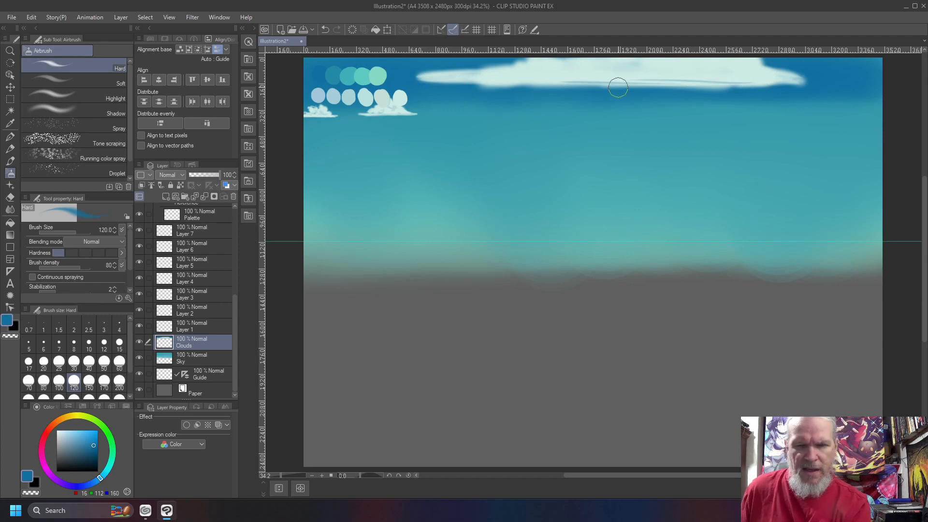
key(ctrl+z)
key(ctrl+z)
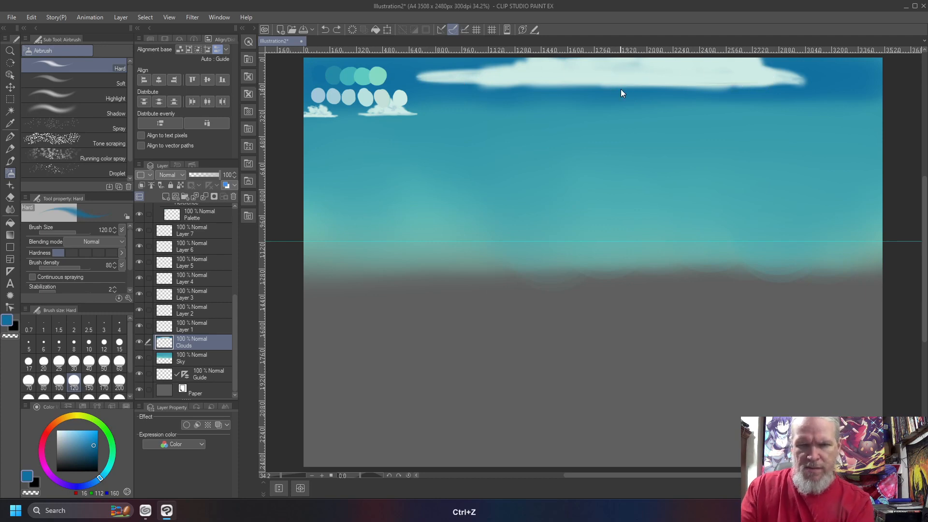
key(bracketright)
key(bracketright)
key(bracketright)
key(bracketright)
key(bracketright)
mouse_move(769, 84)
mouse_down()
mouse_move(461, 83)
mouse_move(528, 82)
mouse_move(561, 67)
mouse_move(513, 76)
mouse_move(636, 70)
mouse_up()
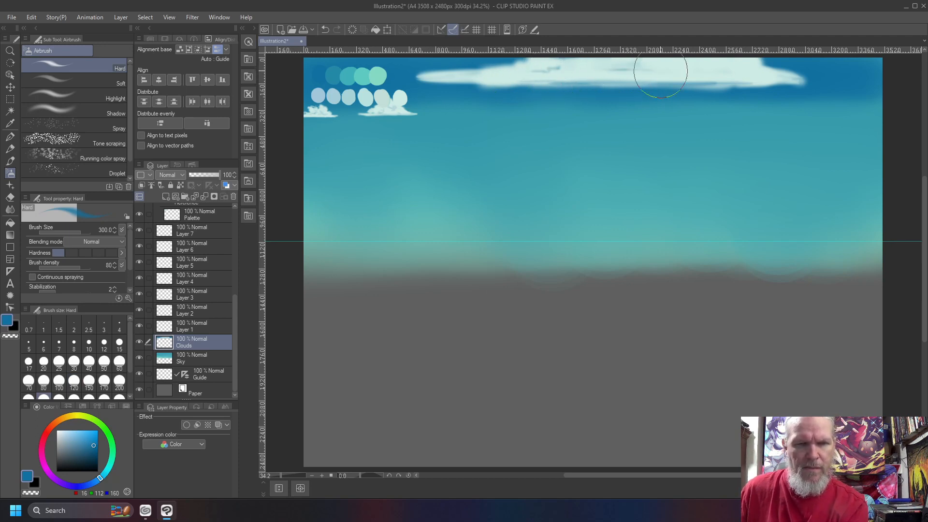
- Add faint blue streaks to the long cloud's right part with the hard airbrush
click(86, 83)
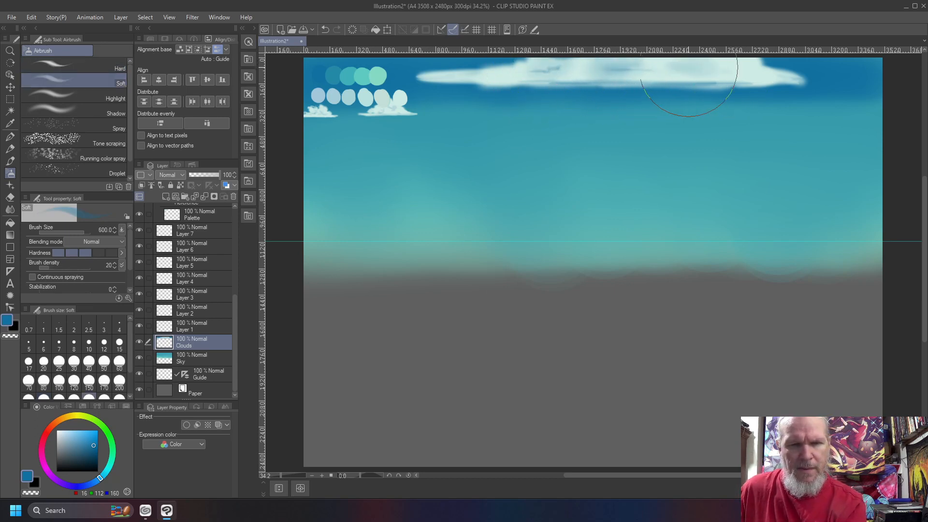
click(68, 66)
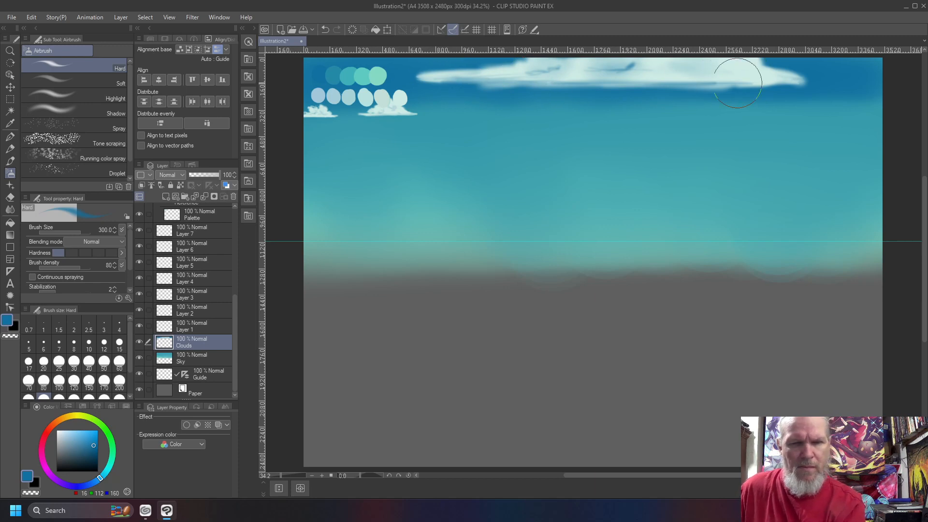
drag(758, 66, 728, 74)
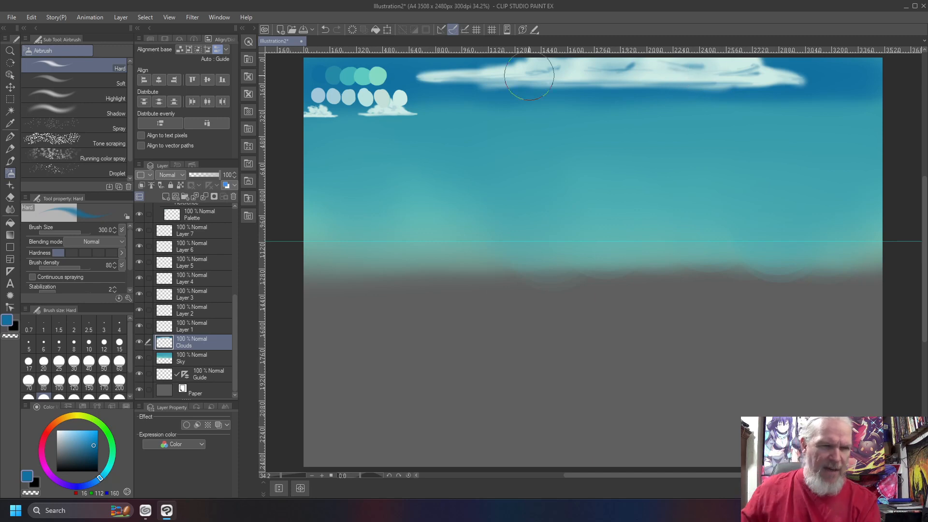
- Airbrush a thin pale wispy cloud below the main cloud, with blue sky between them
right_click(398, 95)
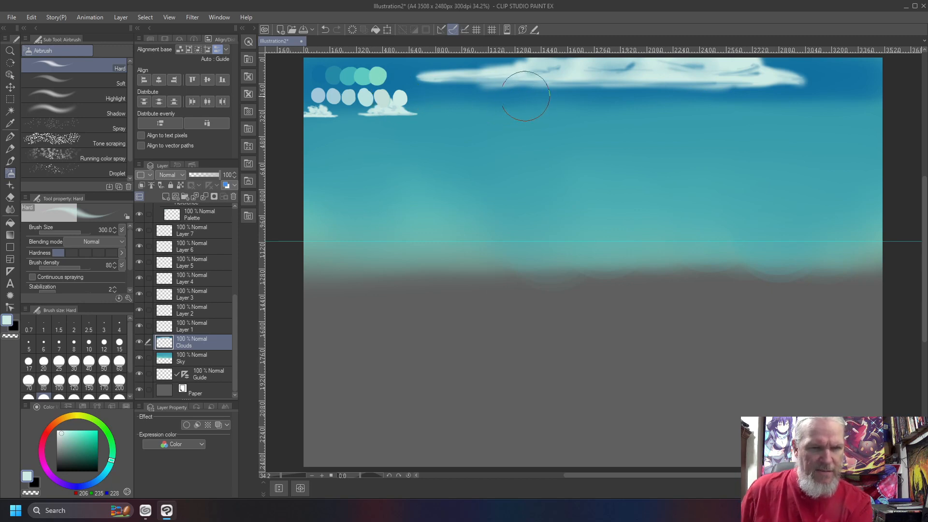
mouse_move(551, 100)
mouse_down()
mouse_move(471, 101)
mouse_move(507, 102)
mouse_move(522, 92)
mouse_move(494, 94)
mouse_move(509, 92)
mouse_up()
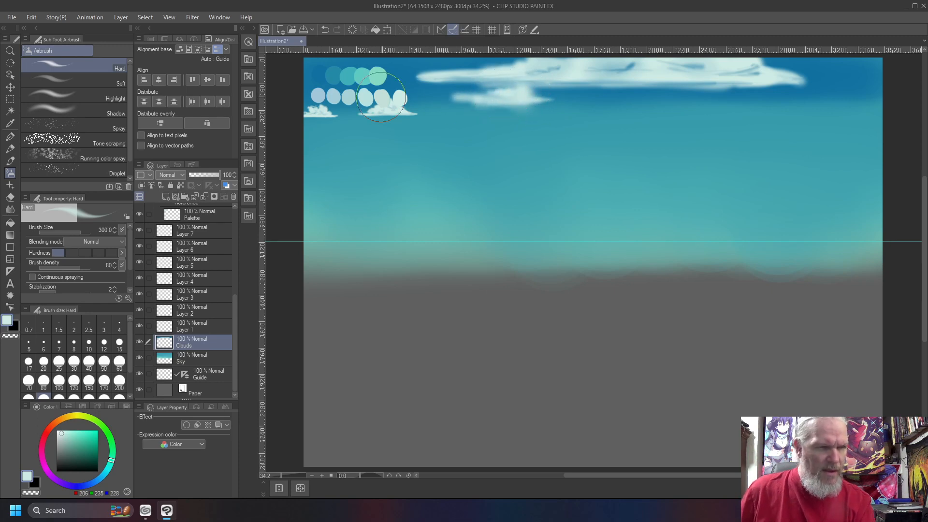
right_click(317, 78)
mouse_move(545, 84)
mouse_down()
mouse_move(486, 84)
mouse_move(623, 86)
mouse_move(568, 82)
mouse_up()
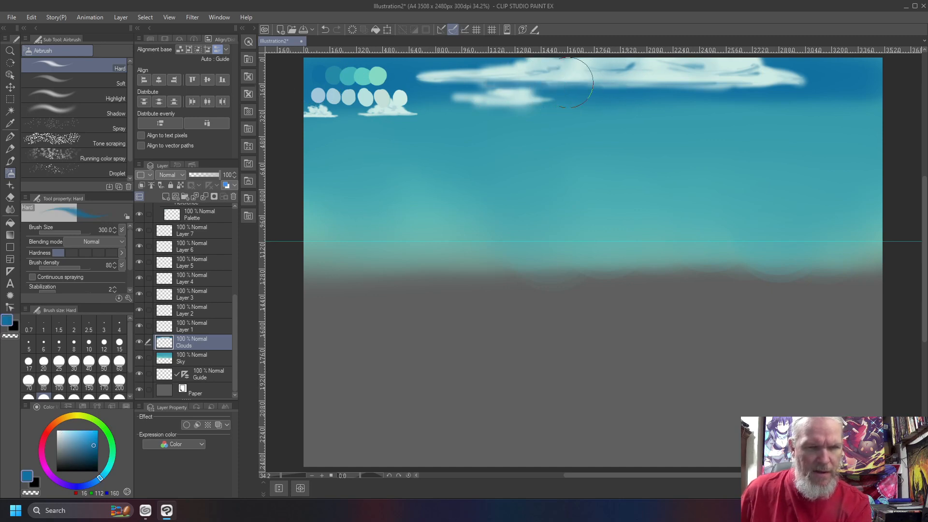
- Pick a lighter teal swatch and set the airbrush size to 200
click(72, 81)
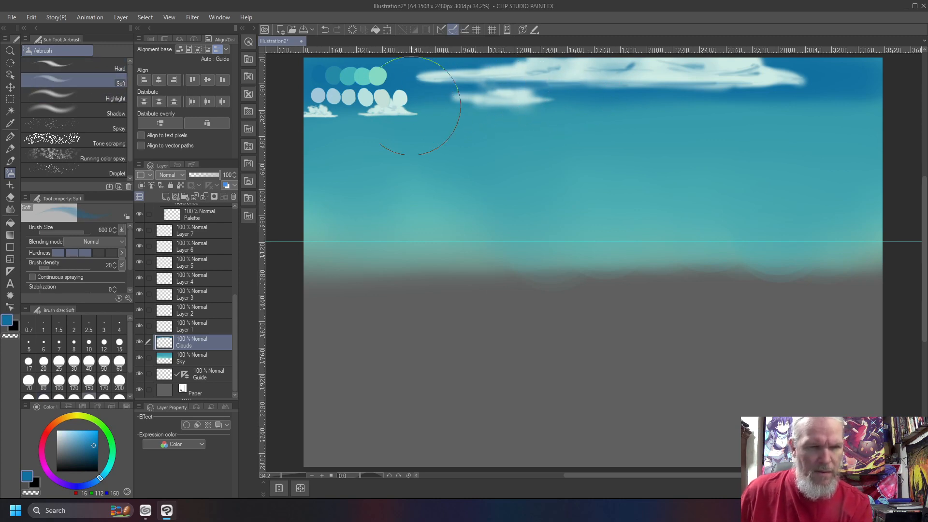
right_click(363, 80)
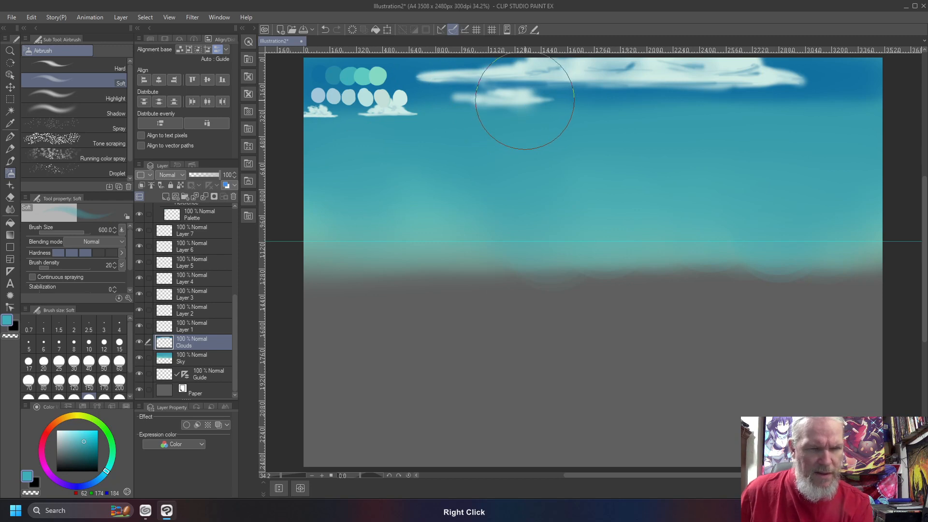
key(bracketleft)
key(bracketleft)
key(bracketleft)
key(bracketleft)
key(bracketleft)
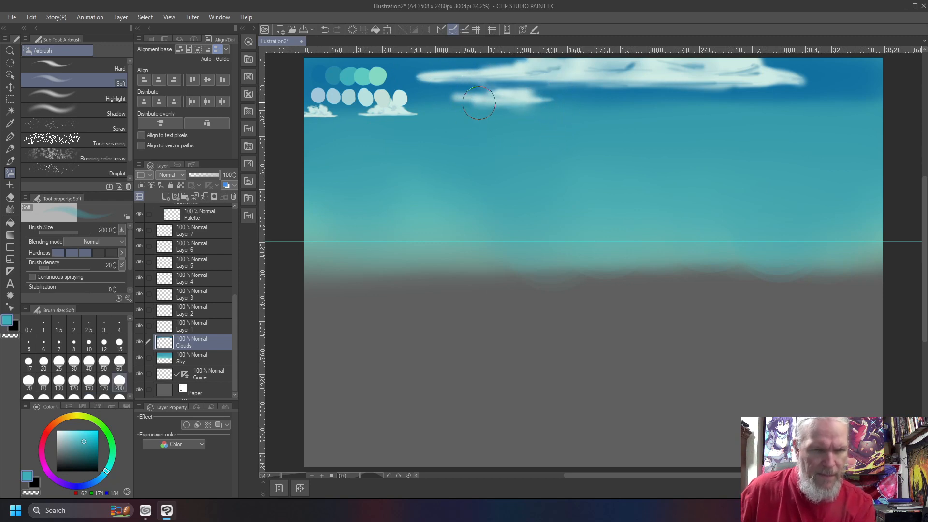
click(87, 66)
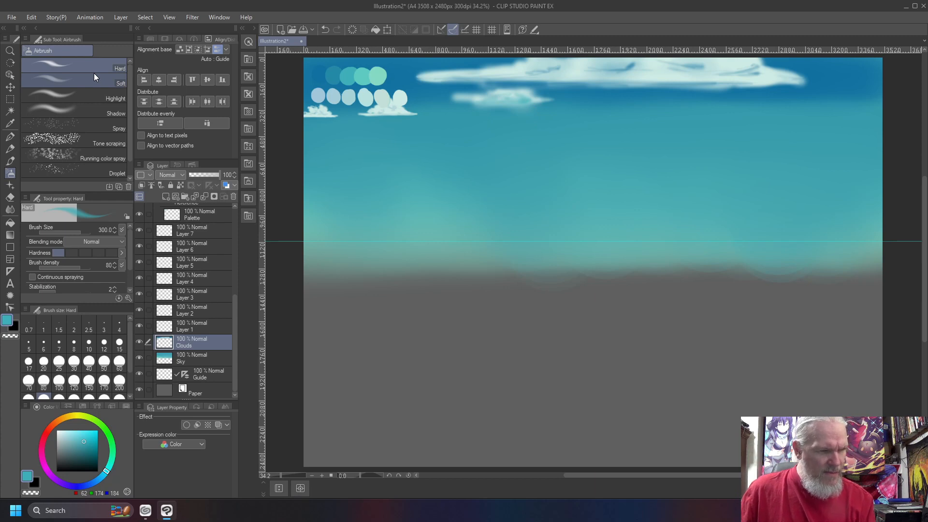
- Airbrush a pale cloud puff at the sky's right edge, then ready the Blend tool at size 250
right_click(392, 96)
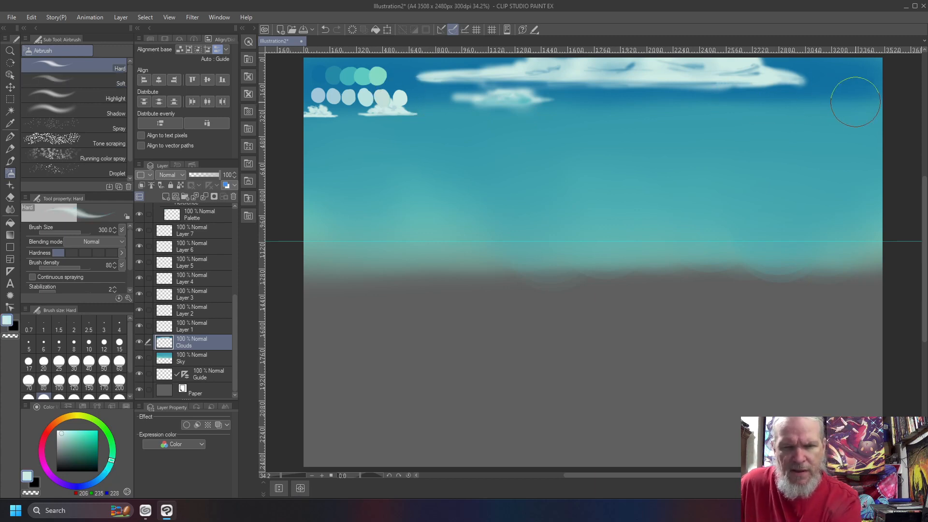
mouse_move(885, 104)
mouse_down()
mouse_move(795, 108)
mouse_move(890, 104)
mouse_move(838, 102)
mouse_move(878, 95)
mouse_move(856, 89)
mouse_move(867, 98)
mouse_move(837, 97)
mouse_move(840, 109)
mouse_move(851, 90)
mouse_move(821, 105)
mouse_move(836, 95)
mouse_move(821, 97)
mouse_move(839, 110)
mouse_move(883, 109)
mouse_move(747, 104)
mouse_up()
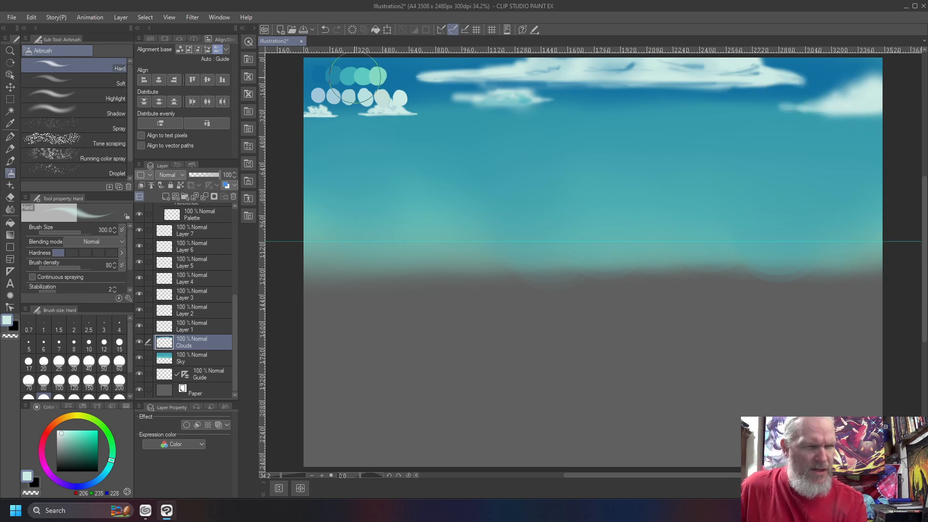
right_click(367, 98)
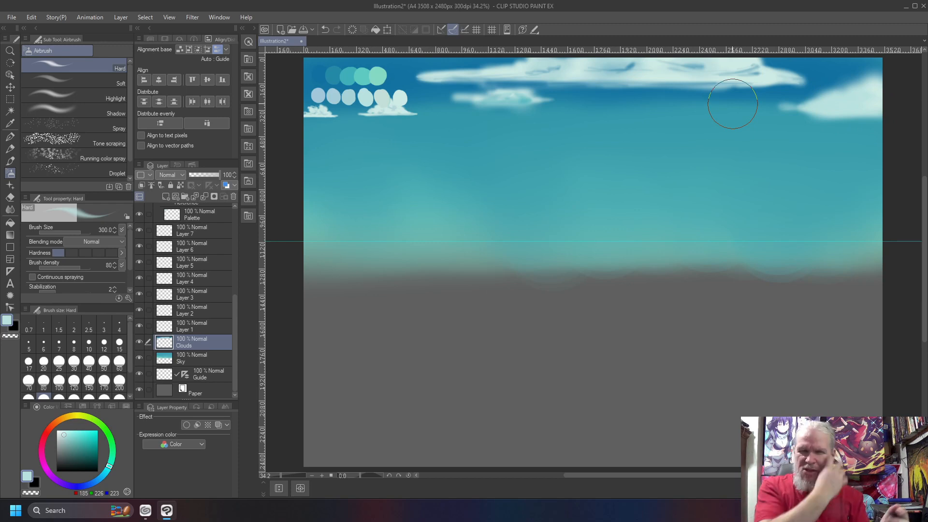
key(j)
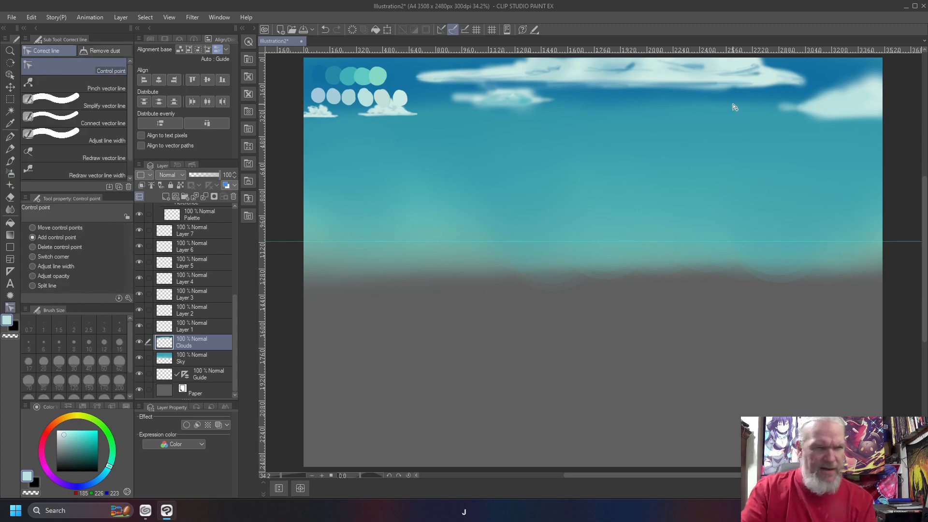
key(bracketleft)
key(bracketleft)
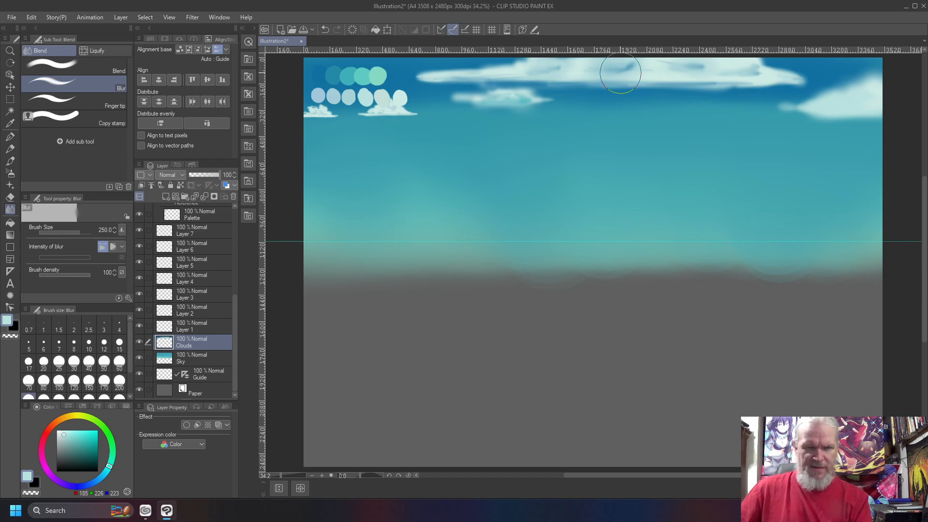
- Try blend smears on the top cloud's underside, undo them, and select Layer 1
click(89, 61)
drag(635, 69, 629, 69)
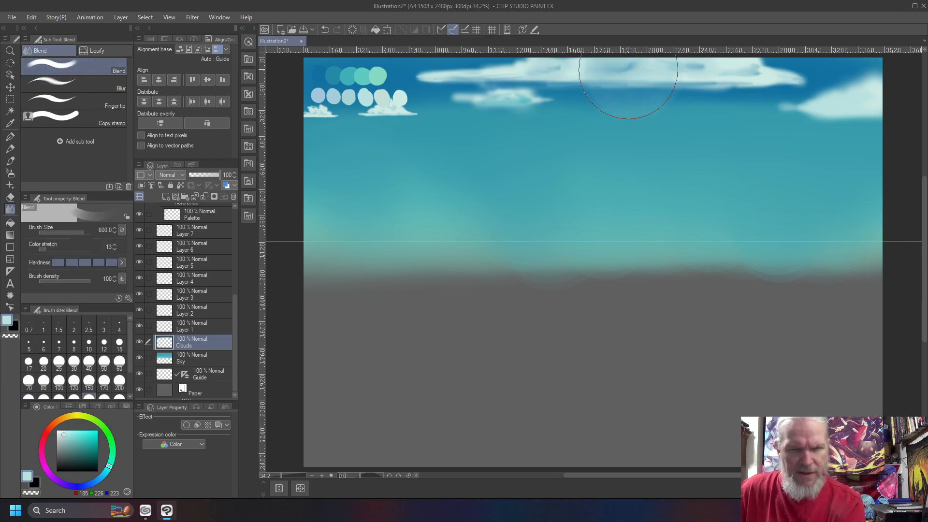
mouse_move(692, 70)
mouse_down()
mouse_move(700, 68)
mouse_move(691, 71)
mouse_up()
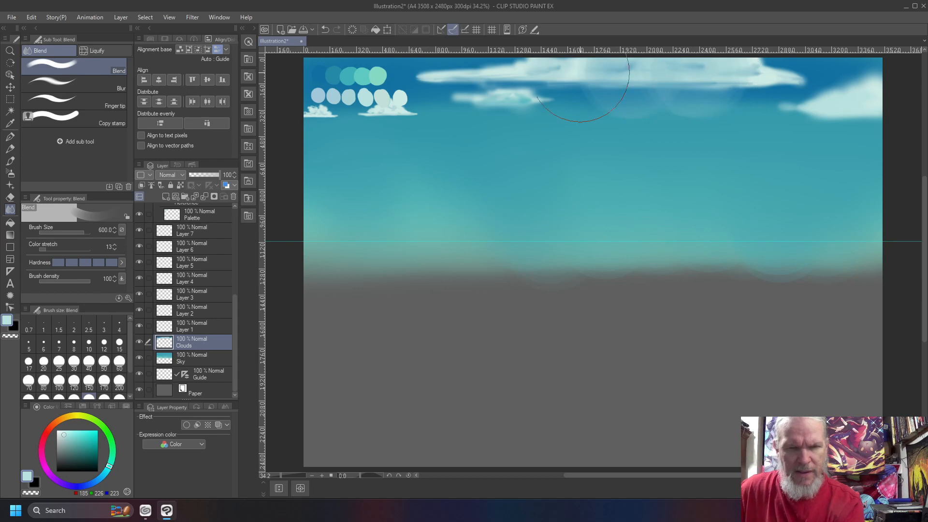
key(ctrl+z)
key(ctrl+z)
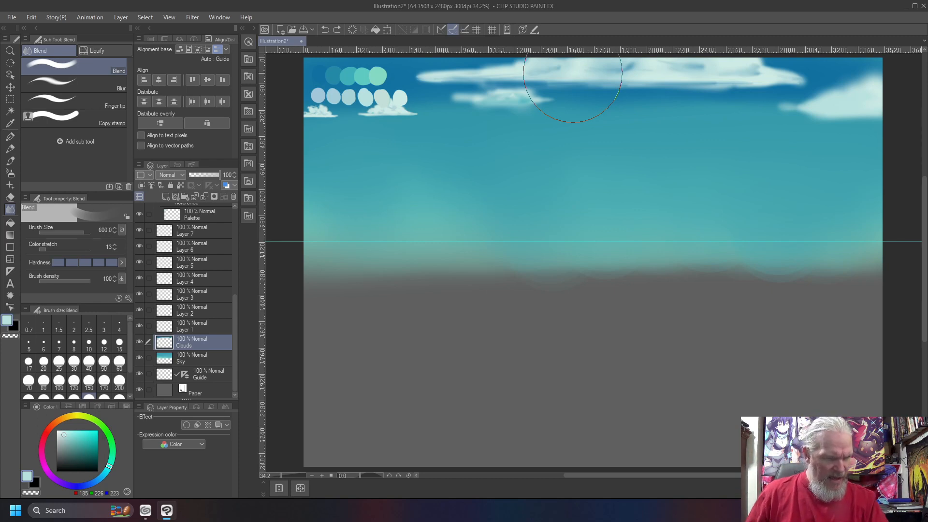
click(179, 324)
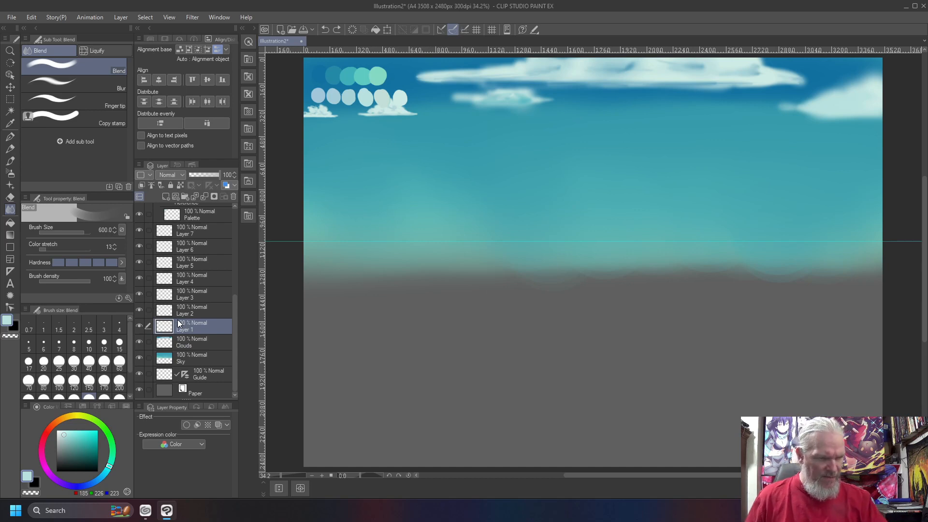
- Choose a darker blue-violet colour and set the line brush to size 40
mouse_move(95, 479)
mouse_down()
mouse_move(64, 492)
mouse_move(55, 483)
mouse_move(82, 490)
mouse_move(46, 472)
mouse_move(71, 490)
mouse_up()
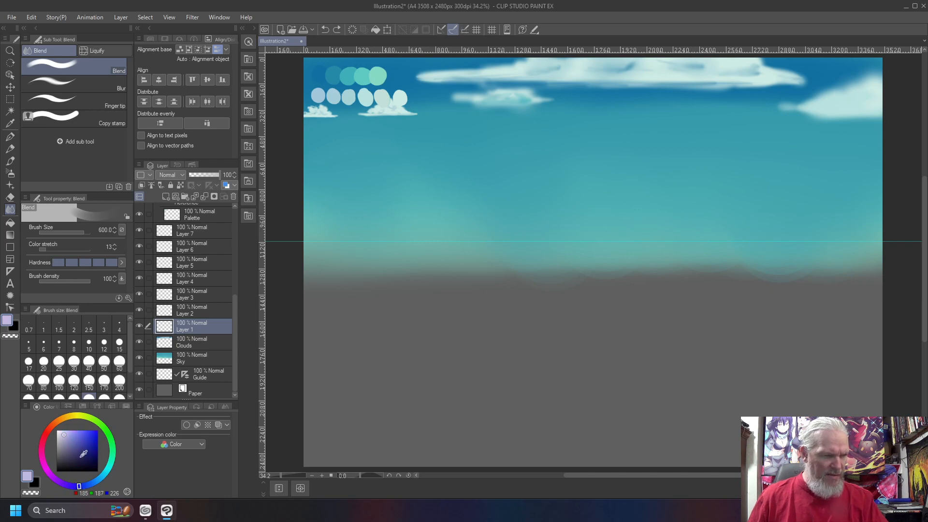
click(73, 442)
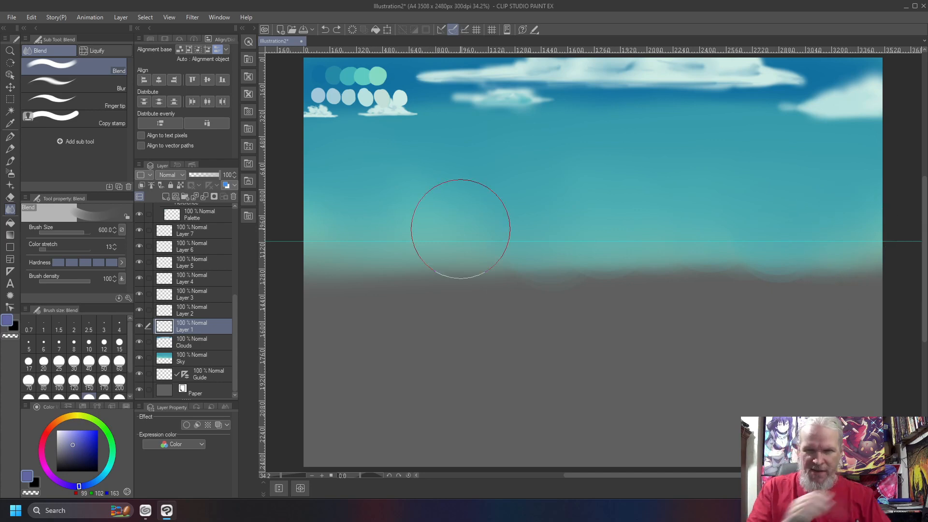
key(b)
key(bracketleft)
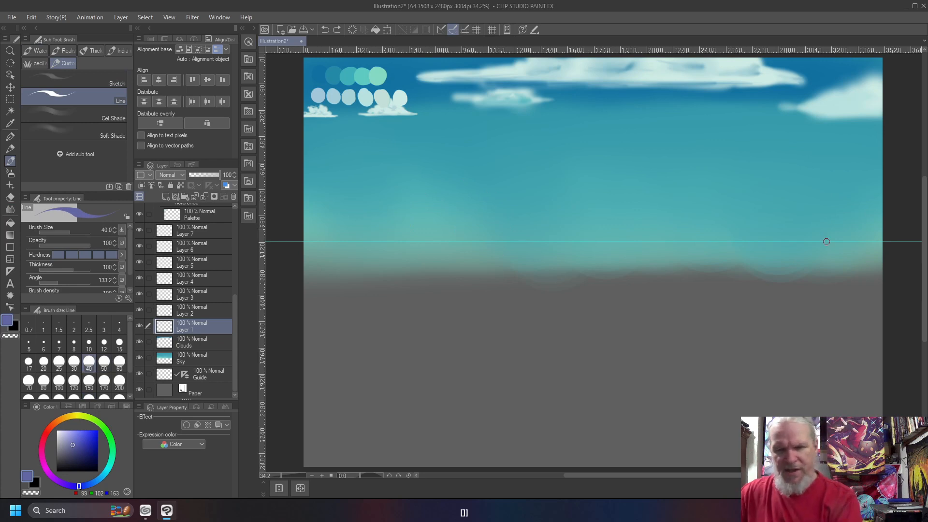
- Draw the right mountain's outline and both slopes of the middle peak, undoing a stray stroke
mouse_move(901, 285)
mouse_down()
mouse_move(728, 175)
mouse_move(625, 269)
mouse_up()
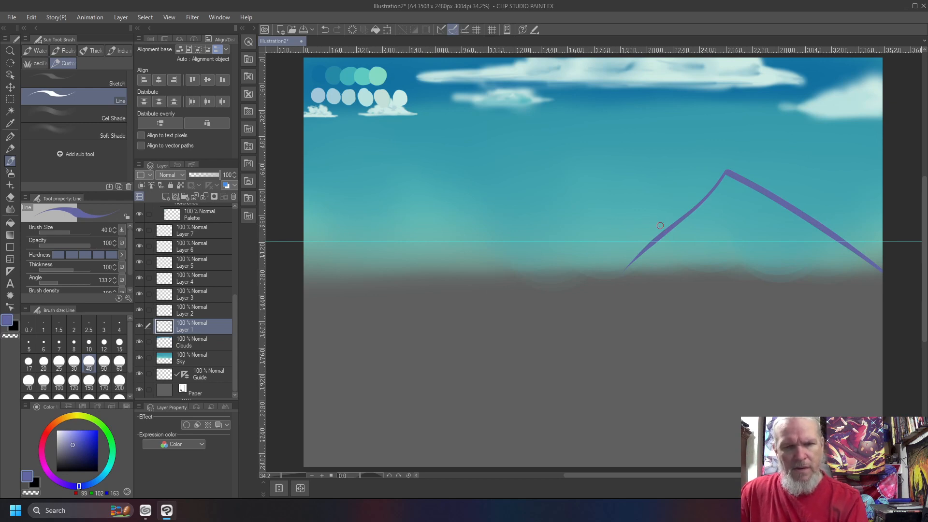
drag(664, 232, 578, 227)
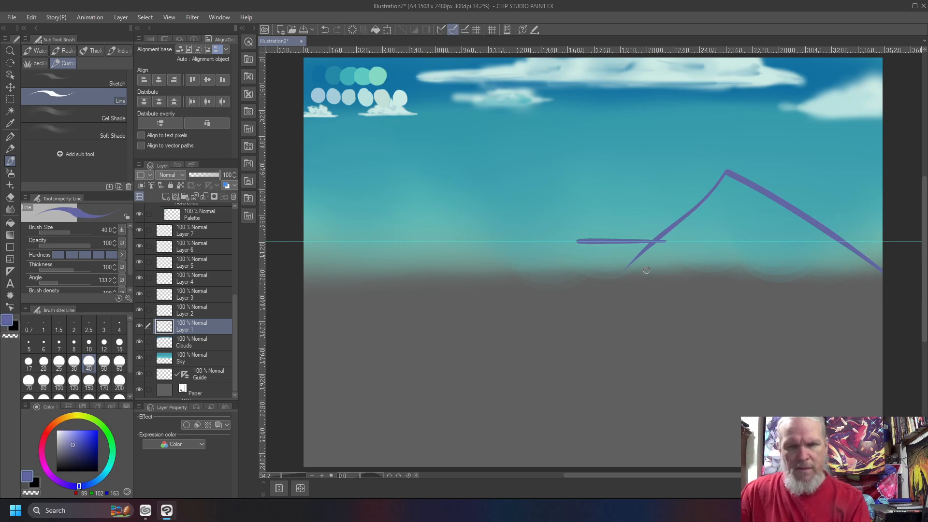
key(ctrl+z)
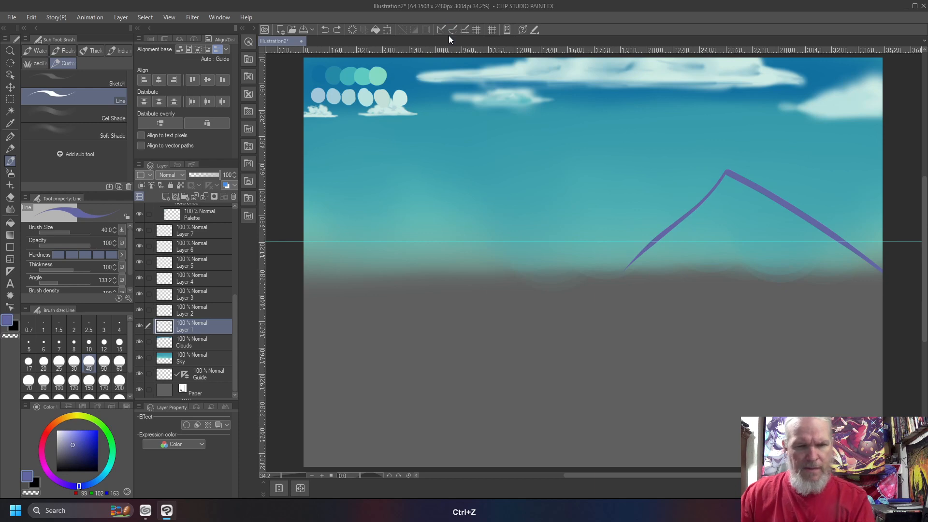
mouse_move(661, 232)
mouse_down()
mouse_move(570, 178)
mouse_move(447, 265)
mouse_up()
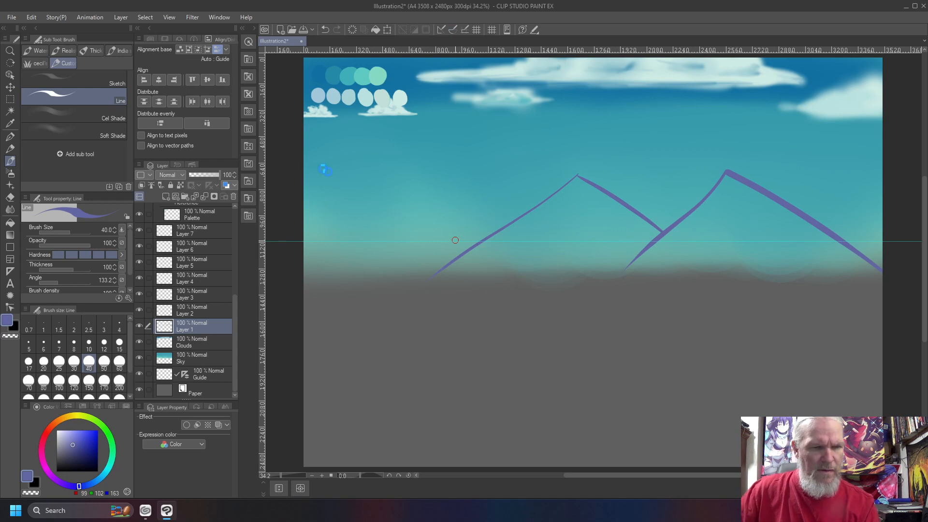
drag(475, 247, 350, 178)
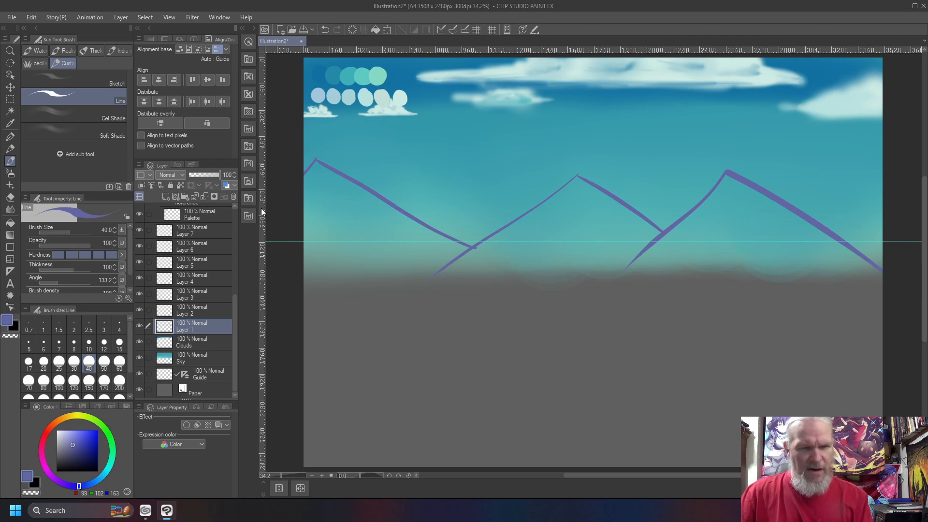
key(b)
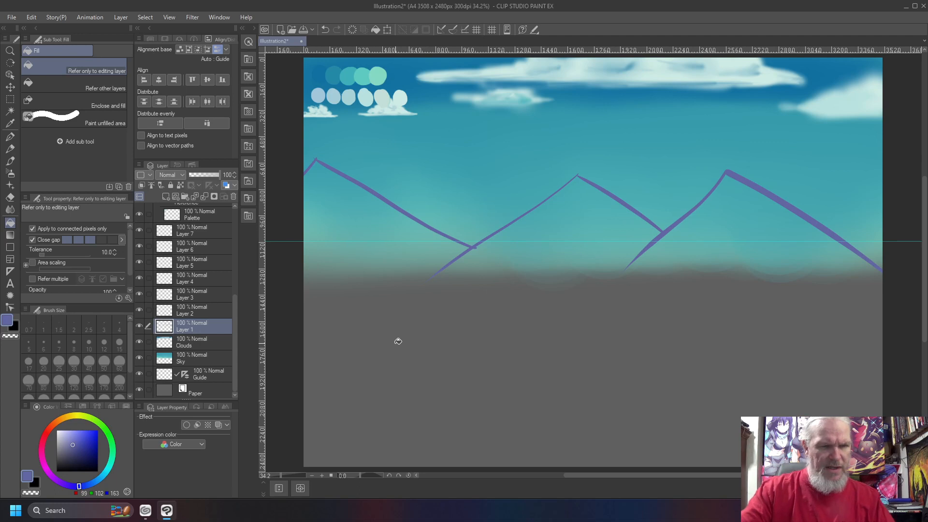
- Fill the mountains solid purple, closing the right valley with a slope to the edge after undoing a sky overflow
click(388, 320)
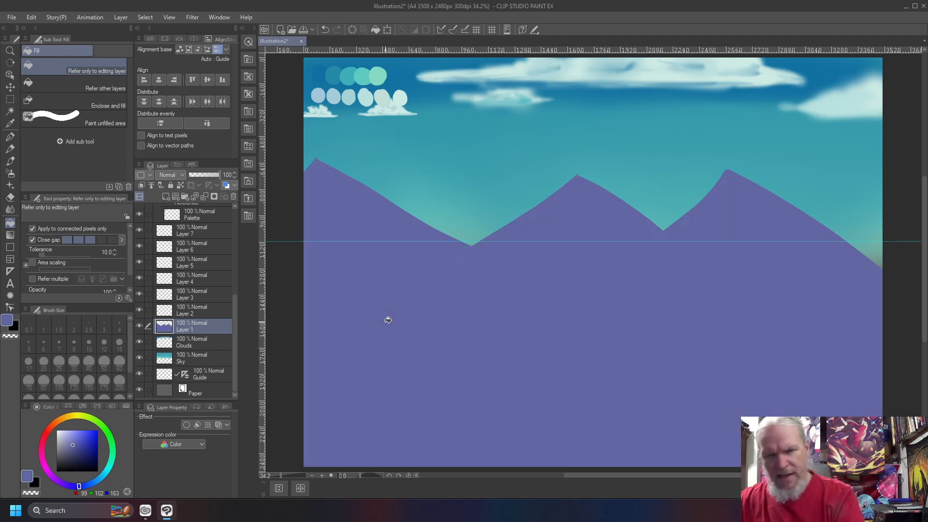
click(814, 255)
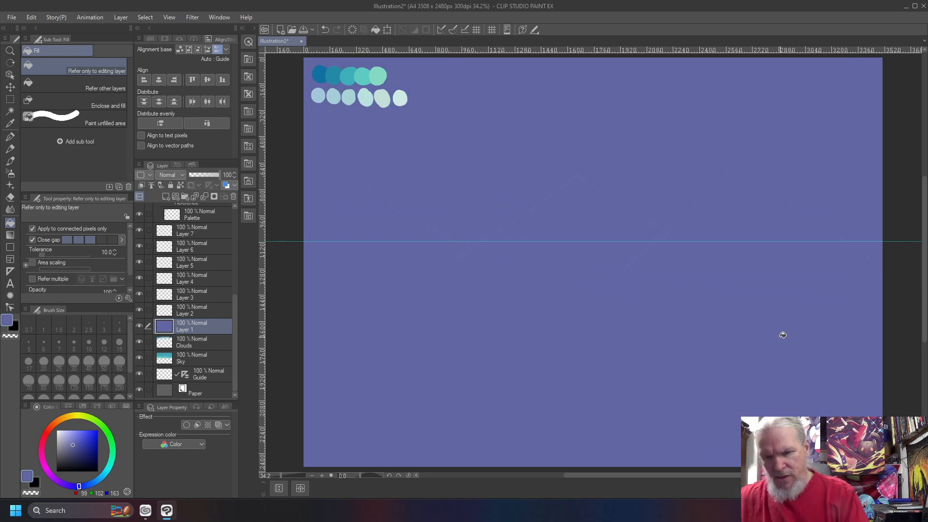
key(ctrl+z)
key(b)
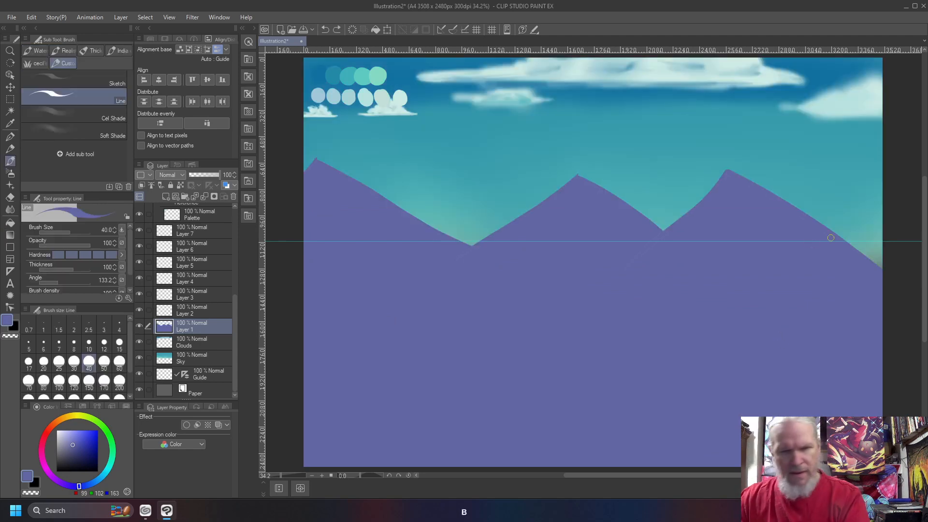
drag(830, 238, 888, 192)
key(g)
click(877, 241)
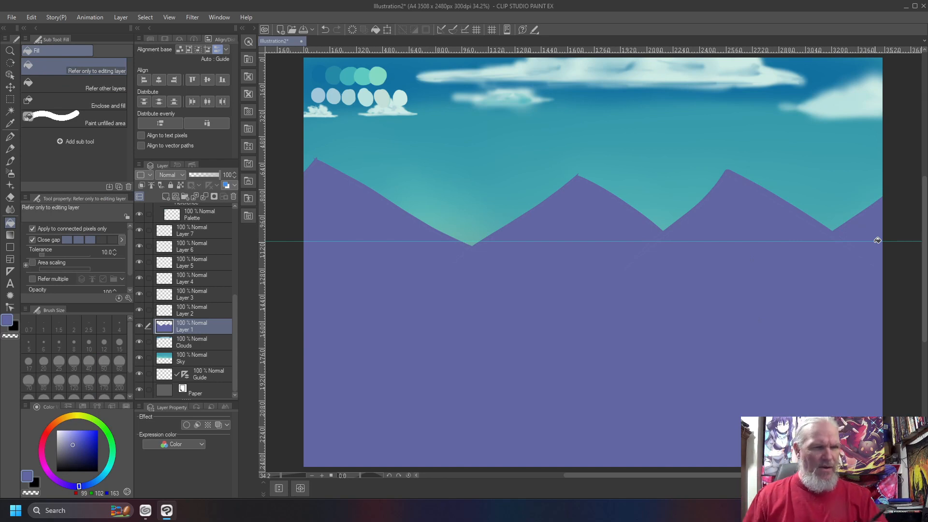
click(196, 214)
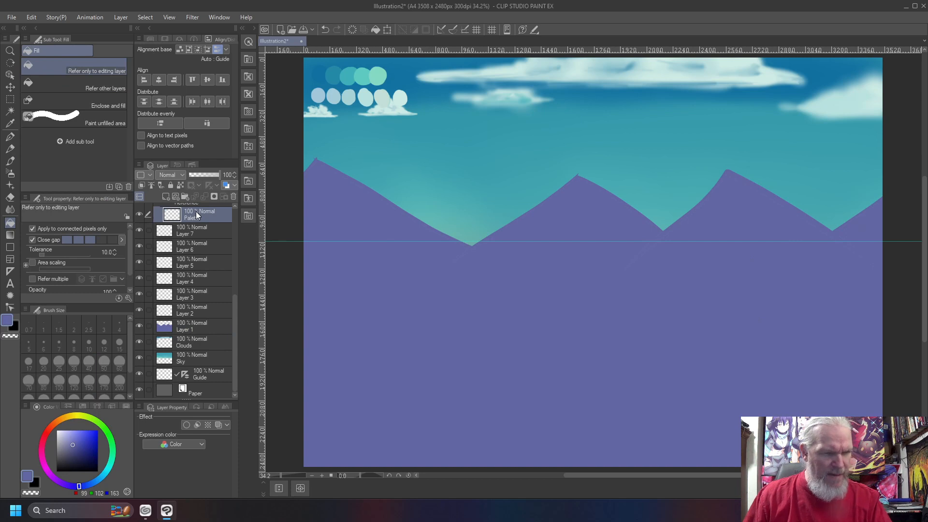
- Dab a purple swatch dot and a darker purple dot beside it in the palette
right_click(338, 215)
key(b)
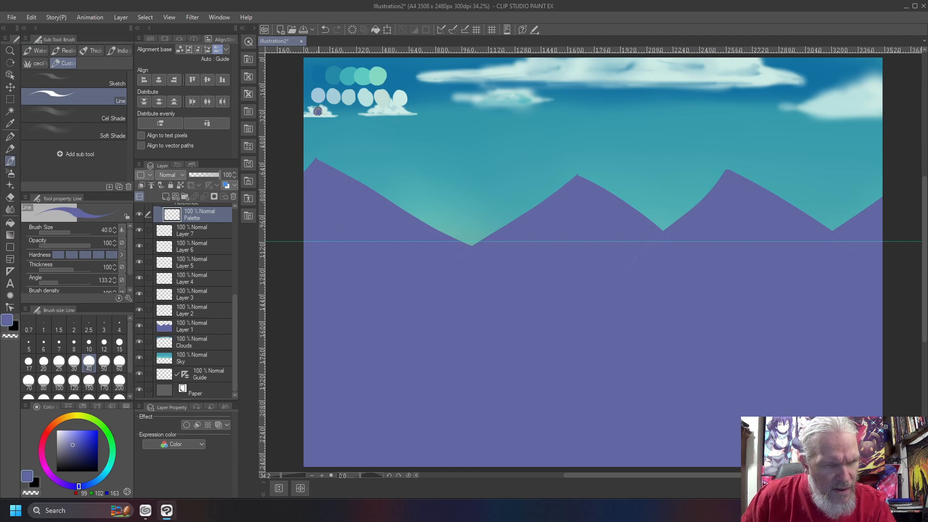
drag(318, 110, 319, 118)
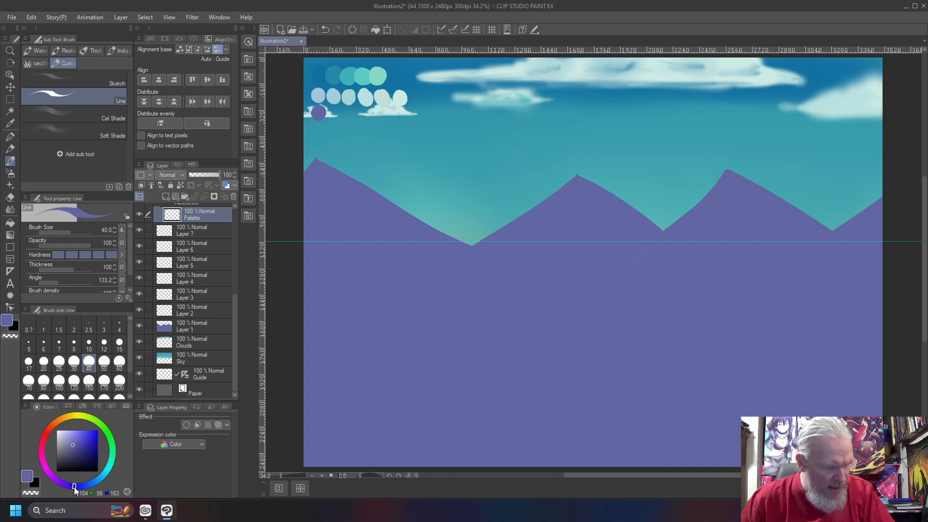
click(73, 487)
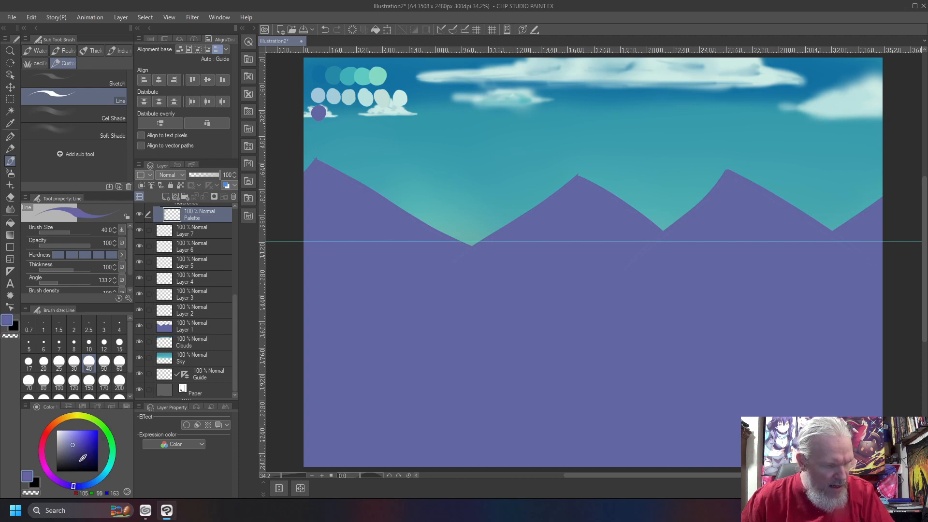
click(80, 448)
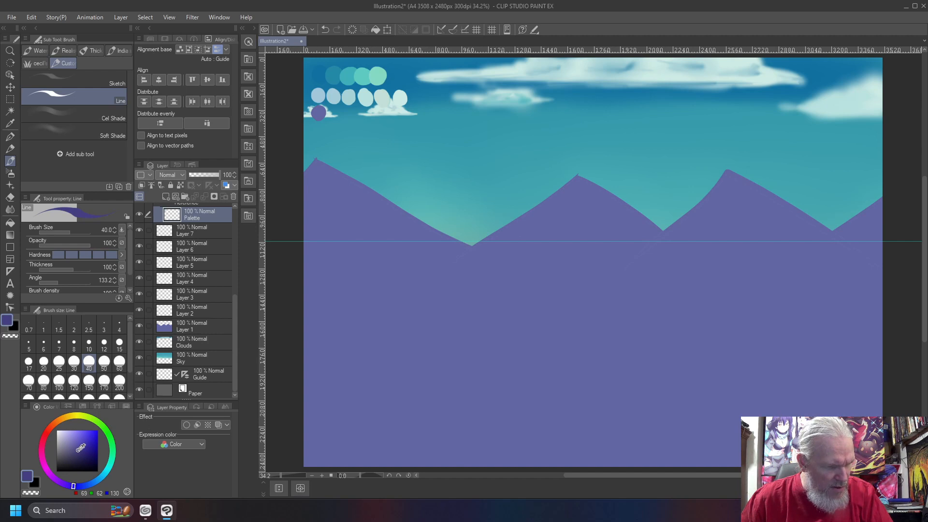
drag(336, 113, 330, 114)
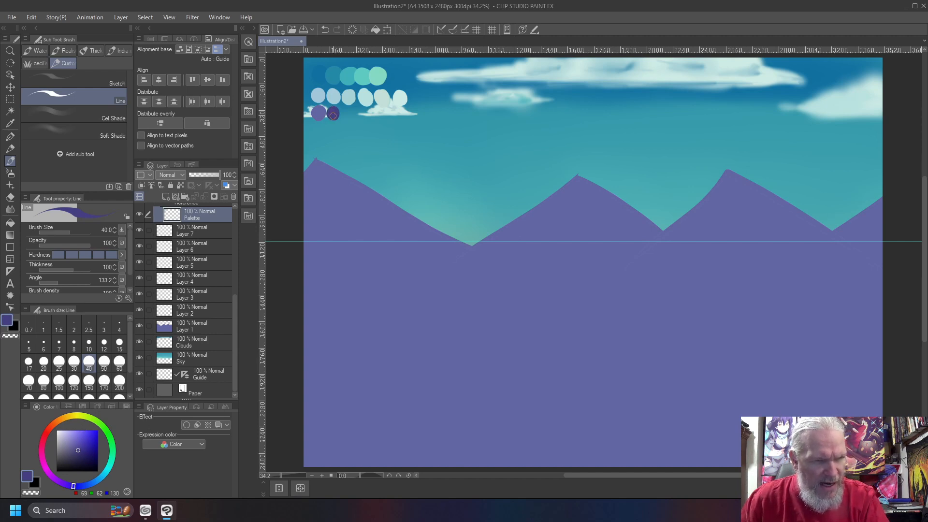
- Add a light blue swatch dot, mix a near-white cyan-leaning blue, then re-pick the dark purple
drag(79, 484, 87, 483)
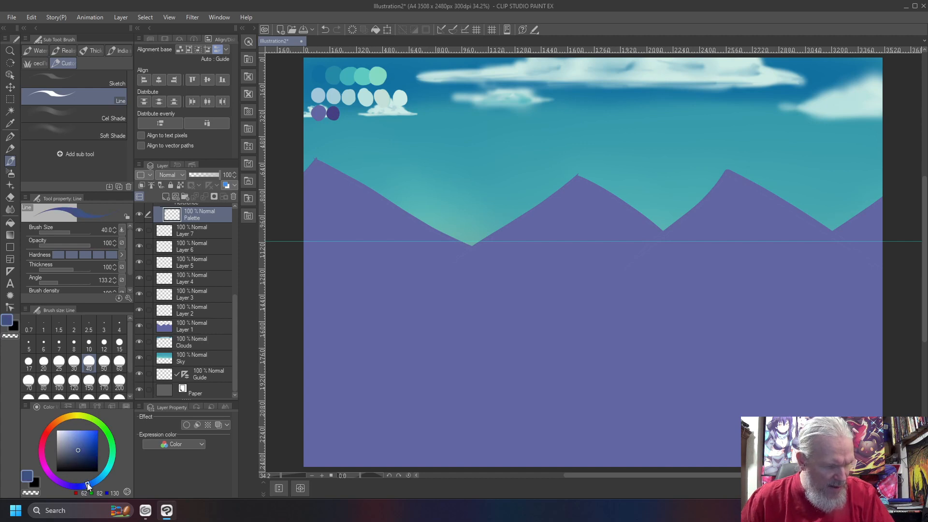
click(74, 441)
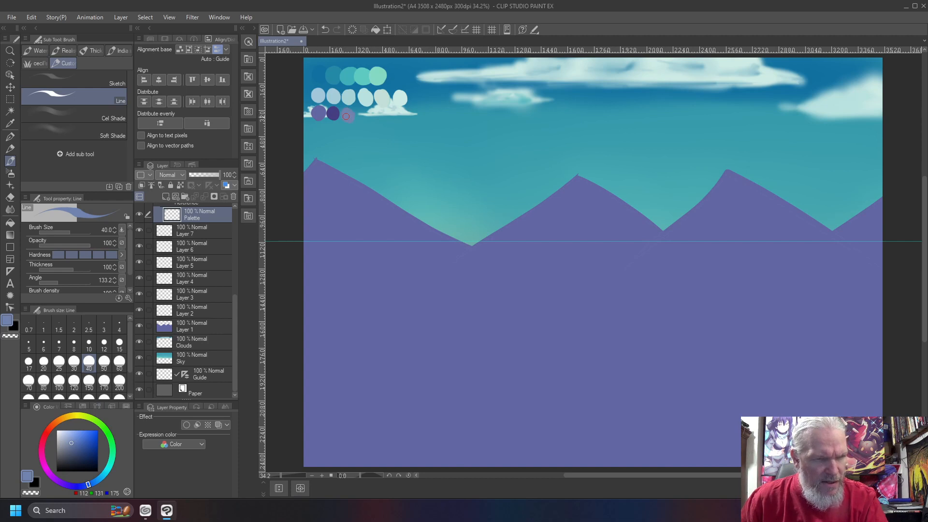
click(66, 438)
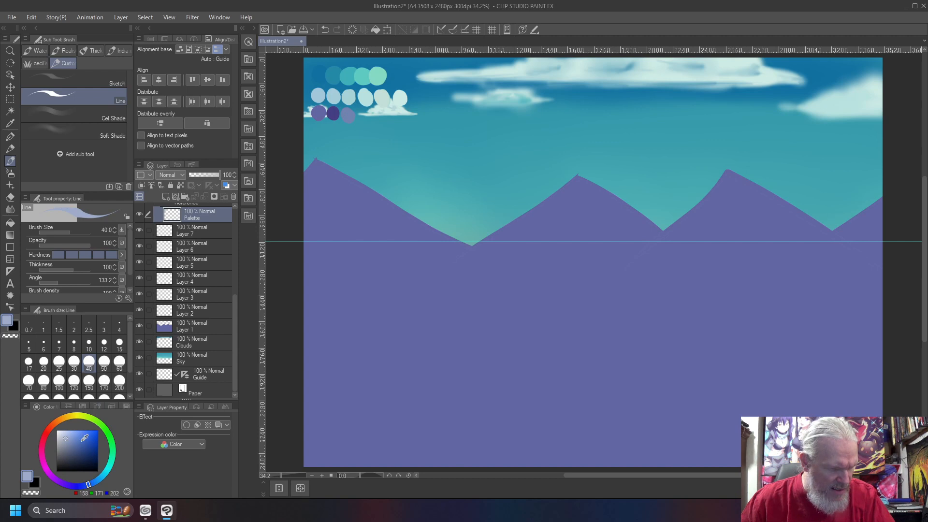
click(95, 480)
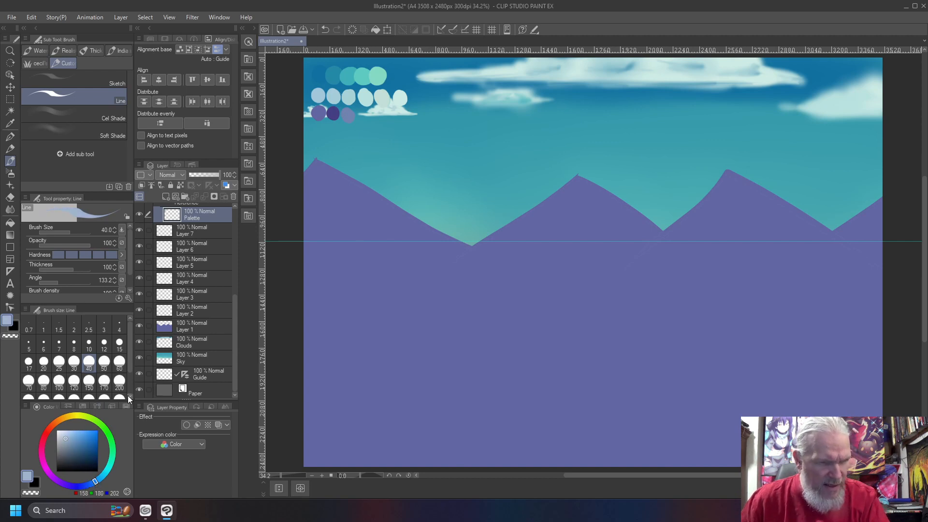
click(363, 115)
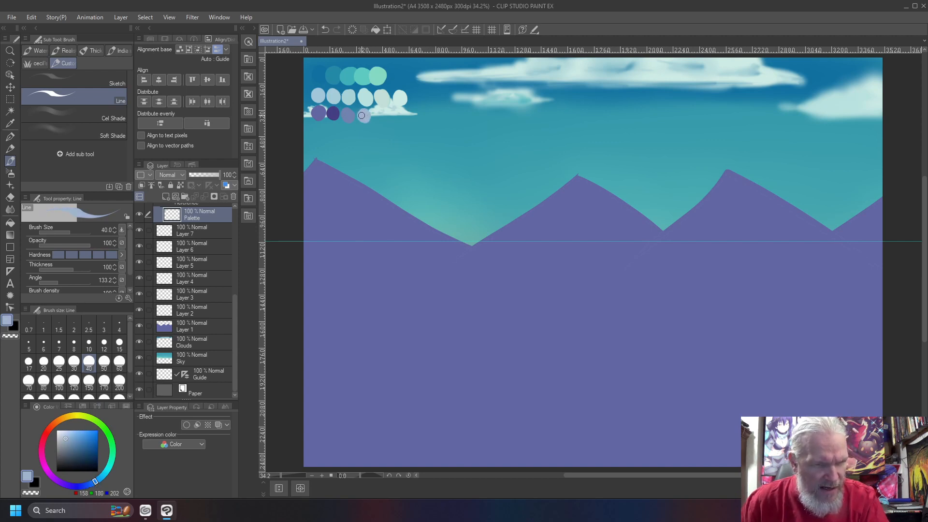
click(63, 429)
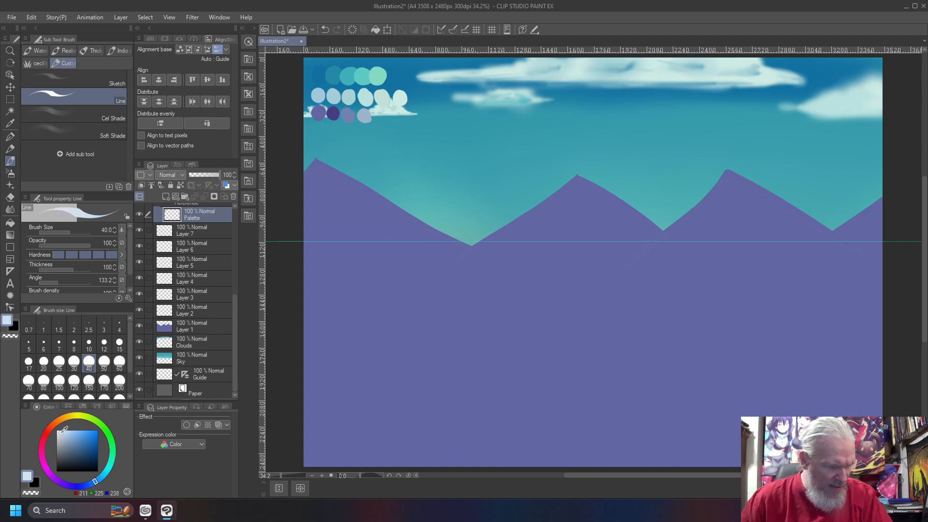
click(100, 478)
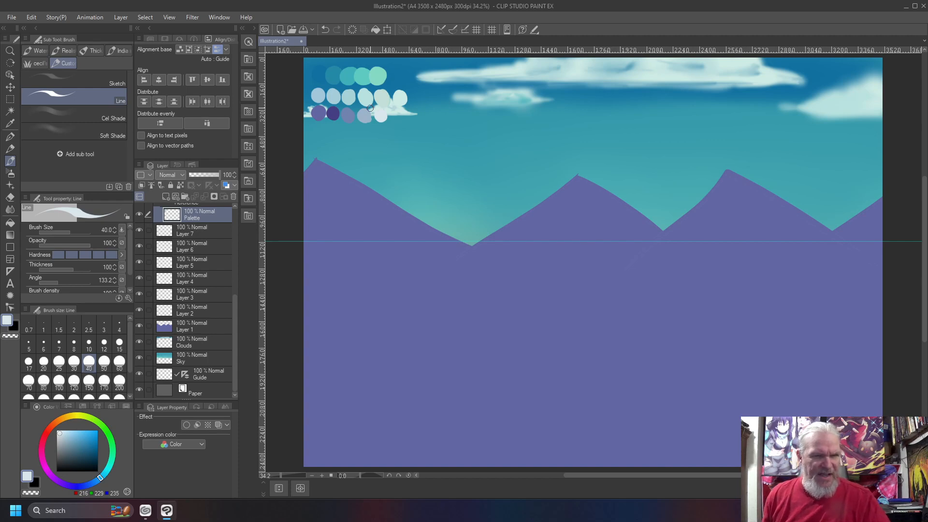
right_click(332, 113)
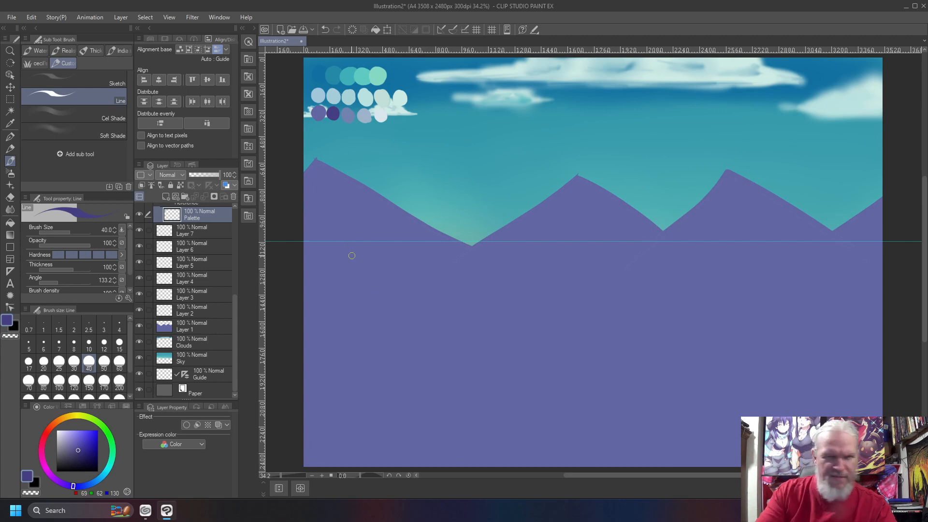
- With the Cel Shade brush at size 50, shade the mountains' left slopes dark purple and test a foreground patch
key(bracketright)
key(bracketright)
key(bracketright)
key(bracketright)
key(bracketright)
key(bracketright)
key(bracketright)
key(bracketleft)
key(bracketleft)
key(bracketleft)
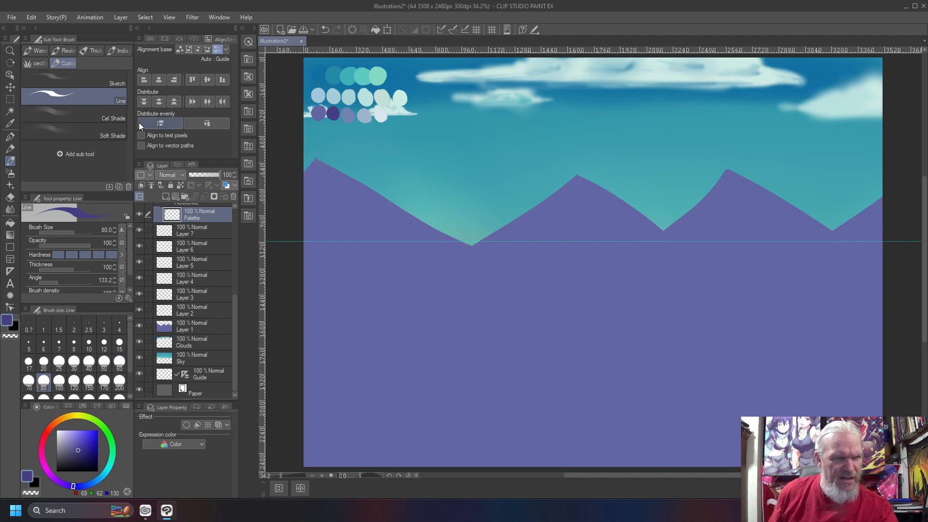
click(88, 113)
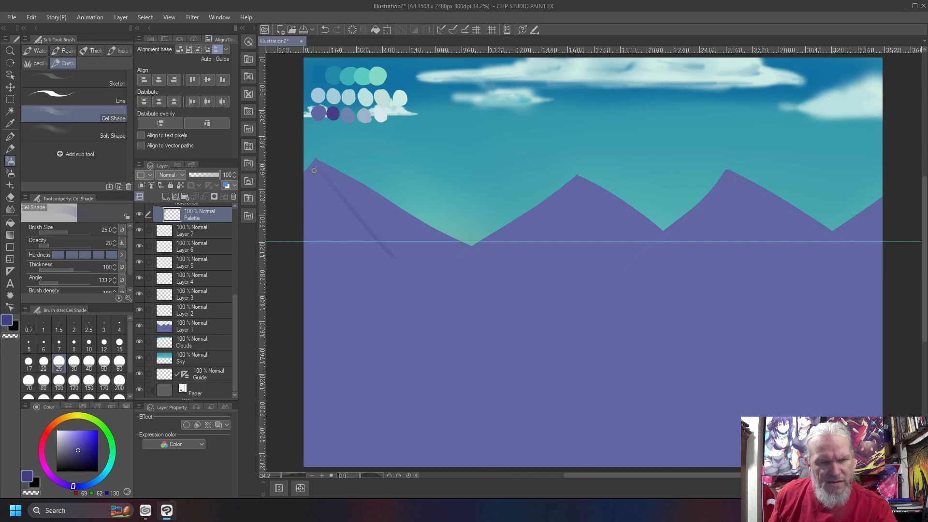
key(bracketright)
key(bracketright)
key(bracketright)
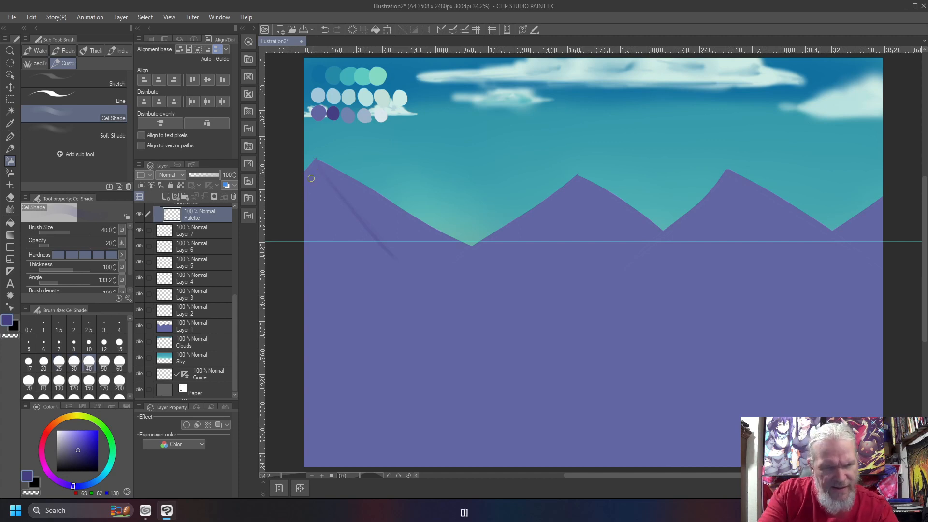
drag(320, 175, 304, 219)
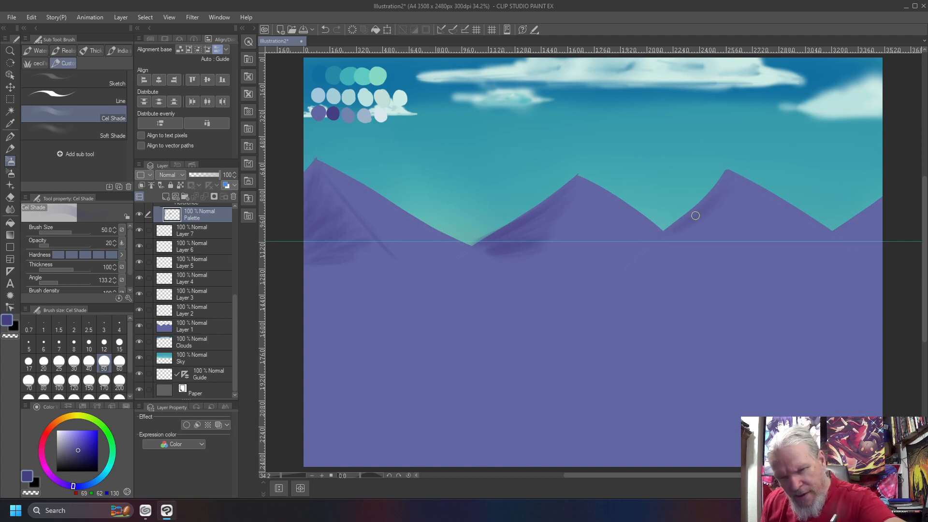
mouse_move(706, 206)
mouse_down()
mouse_move(677, 223)
mouse_move(720, 200)
mouse_move(661, 241)
mouse_up()
mouse_move(715, 212)
mouse_down()
mouse_move(698, 231)
mouse_move(723, 215)
mouse_move(654, 236)
mouse_up()
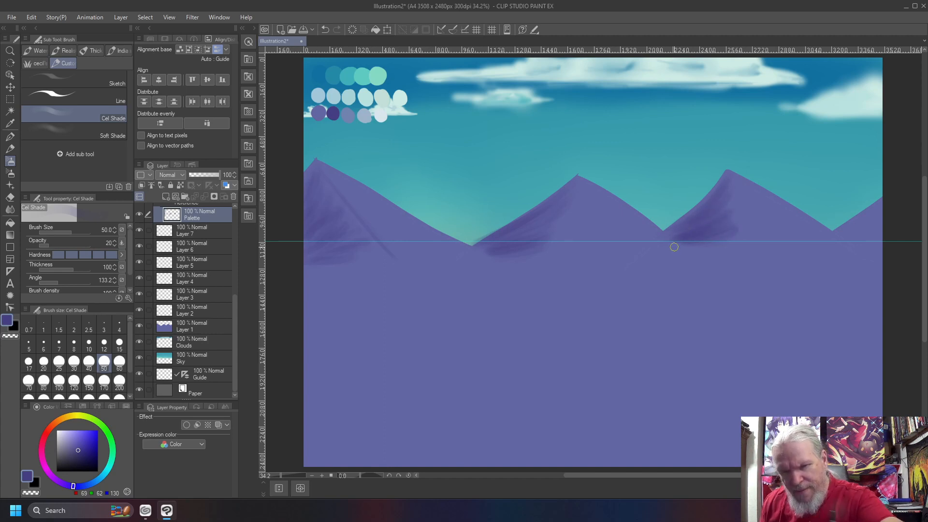
mouse_move(485, 344)
mouse_down()
mouse_move(516, 344)
mouse_move(514, 359)
mouse_move(494, 341)
mouse_move(458, 333)
mouse_move(537, 393)
mouse_move(548, 416)
mouse_move(493, 359)
mouse_move(484, 332)
mouse_move(574, 383)
mouse_move(477, 358)
mouse_move(477, 371)
mouse_up()
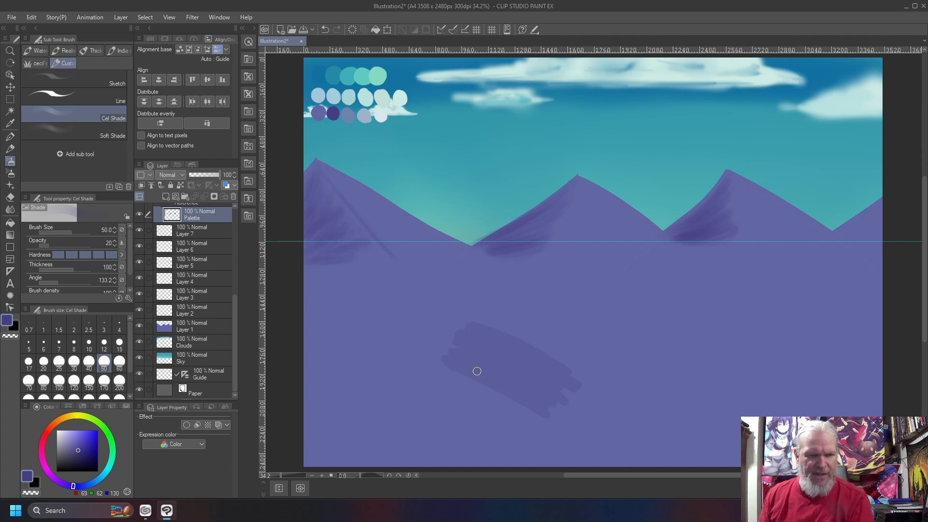
- Test dark diagonal hard-airbrush strokes on the lower canvas, then undo most of them
mouse_move(533, 381)
mouse_down()
mouse_move(456, 325)
mouse_move(509, 348)
mouse_move(482, 368)
mouse_up()
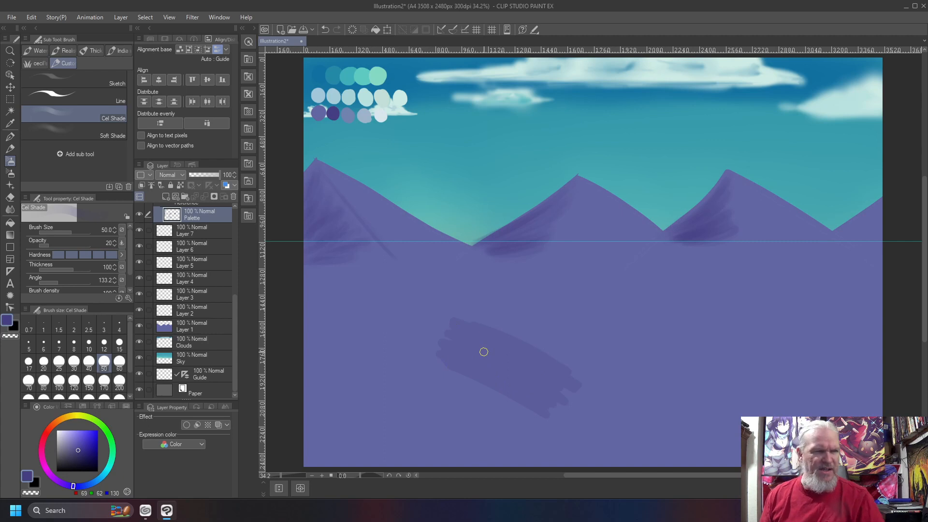
key(b)
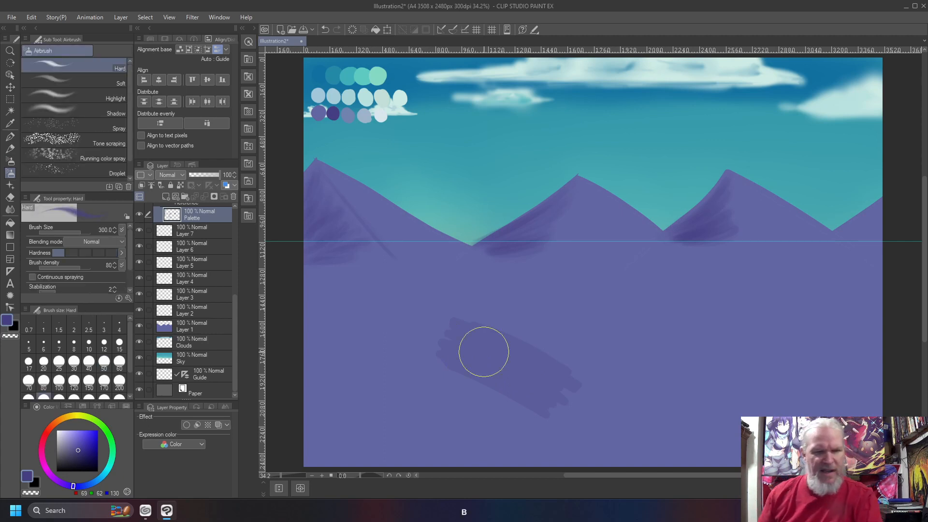
mouse_move(568, 292)
mouse_down()
mouse_move(648, 334)
mouse_move(574, 296)
mouse_move(685, 372)
mouse_up()
key(ctrl+z)
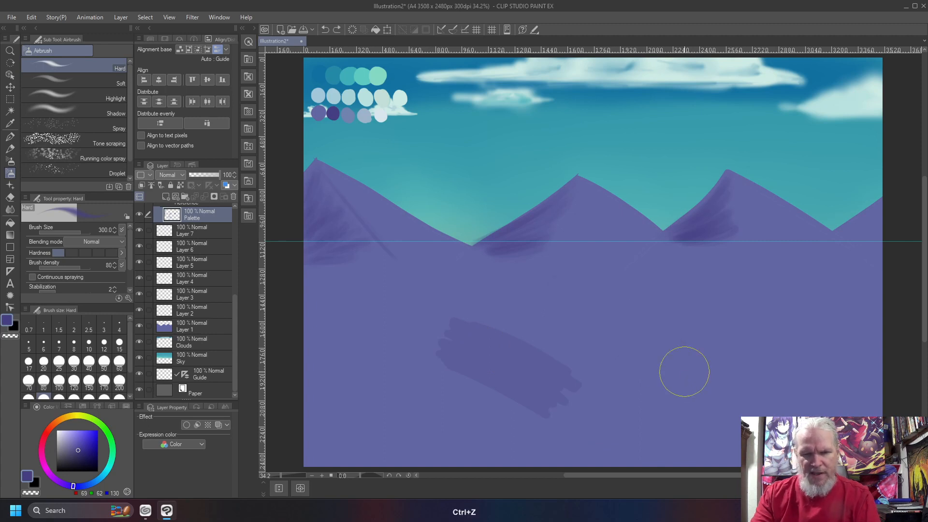
drag(562, 296, 665, 370)
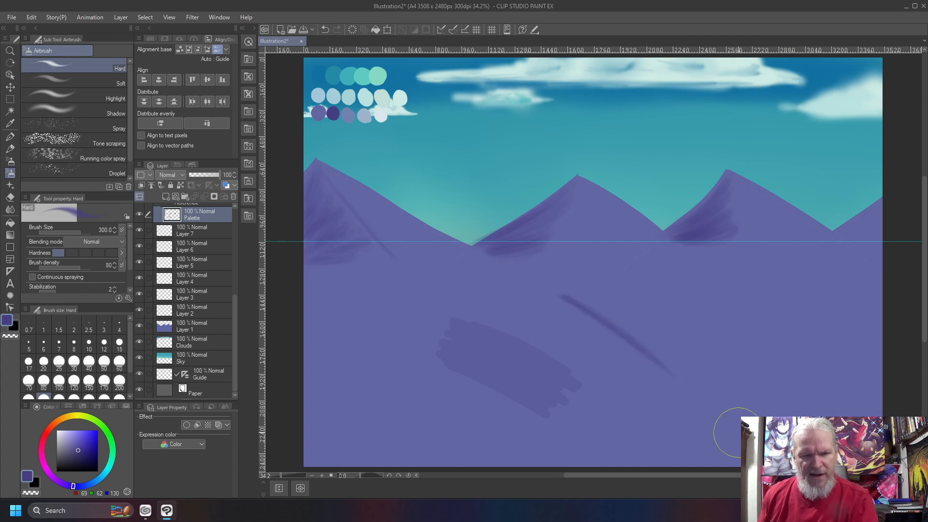
drag(540, 312, 667, 409)
drag(505, 296, 678, 404)
drag(477, 285, 681, 410)
drag(506, 304, 657, 393)
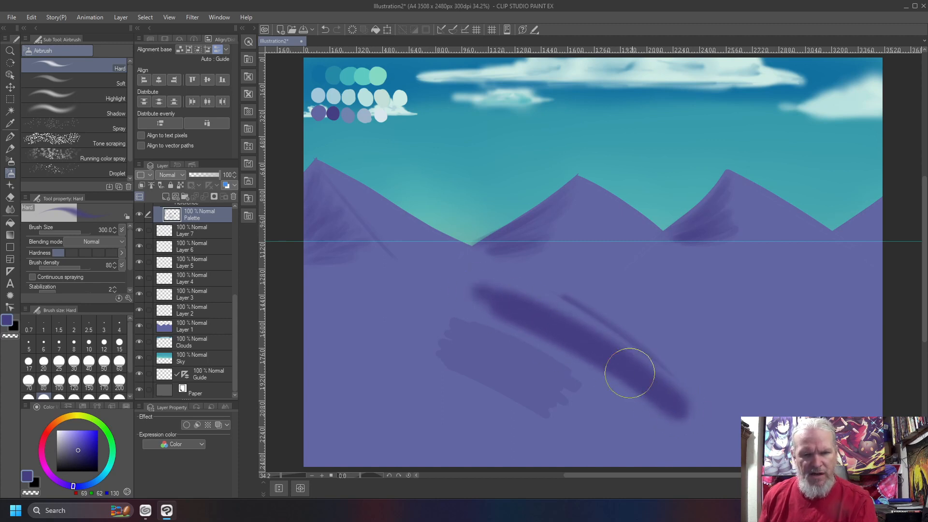
key(ctrl+z)
key(ctrl+z)
key(ctrl+z)
key(ctrl+z)
key(ctrl+z)
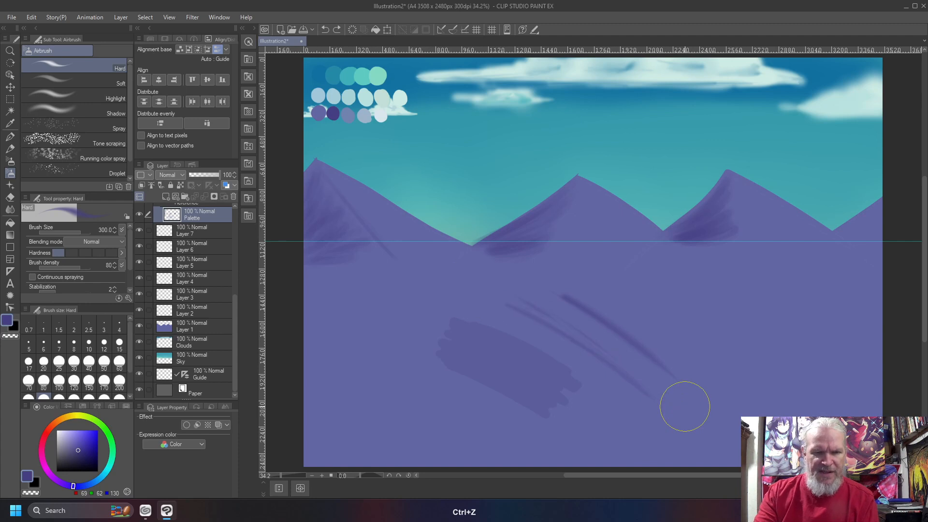
key(ctrl+z)
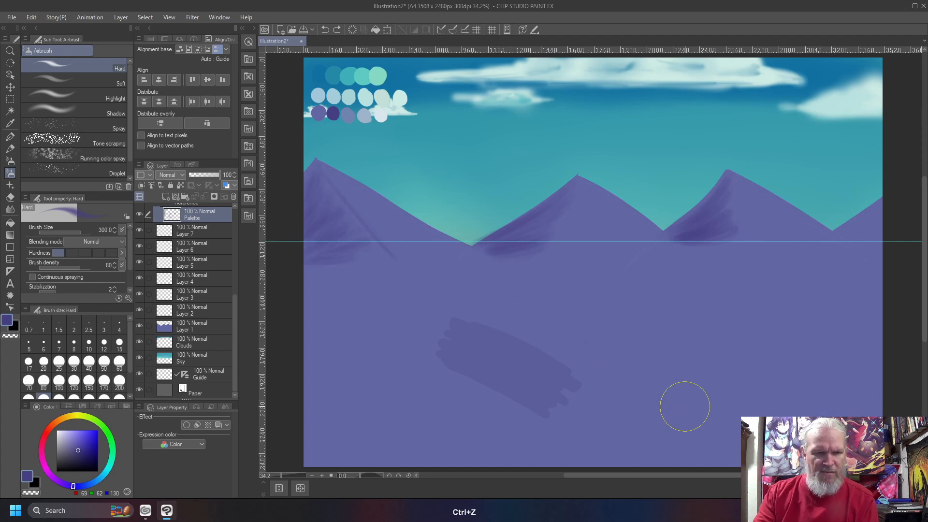
key(ctrl+shift+z)
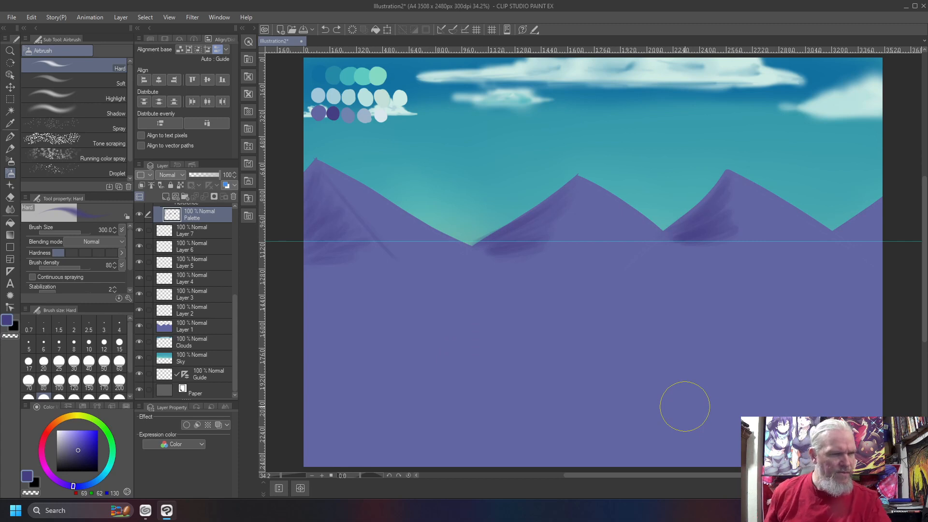
- Hatch diagonal cel-shade test patches on the lower canvas, then undo the right patch
key(b)
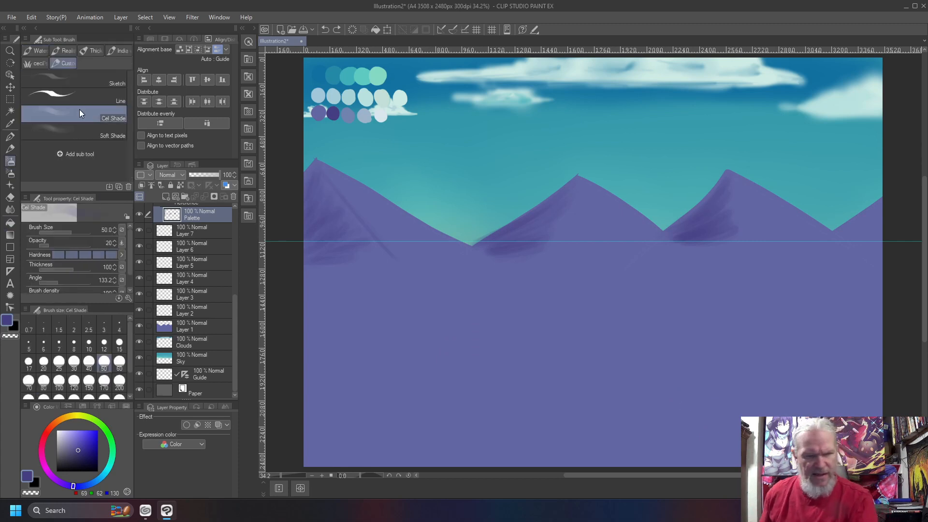
mouse_move(517, 309)
mouse_down()
mouse_move(506, 328)
mouse_move(530, 358)
mouse_move(467, 336)
mouse_move(488, 370)
mouse_move(472, 335)
mouse_move(525, 345)
mouse_move(532, 332)
mouse_move(512, 311)
mouse_move(538, 354)
mouse_move(468, 316)
mouse_move(505, 320)
mouse_move(470, 303)
mouse_move(516, 316)
mouse_move(528, 334)
mouse_move(505, 321)
mouse_up()
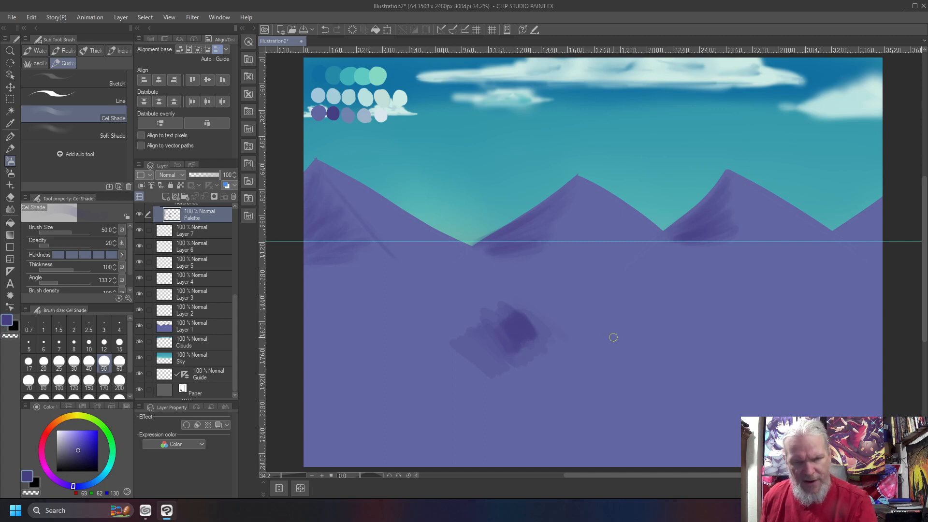
drag(568, 293, 635, 384)
mouse_move(571, 286)
mouse_down()
mouse_move(629, 361)
mouse_move(592, 310)
mouse_move(591, 292)
mouse_move(608, 287)
mouse_move(645, 316)
mouse_up()
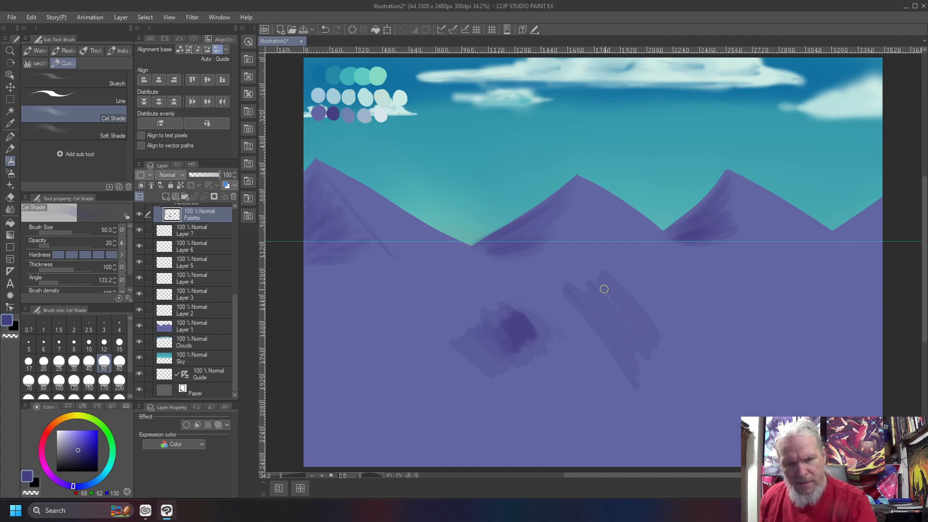
mouse_move(641, 287)
mouse_down()
mouse_move(599, 350)
mouse_move(636, 281)
mouse_move(639, 306)
mouse_move(622, 358)
mouse_up()
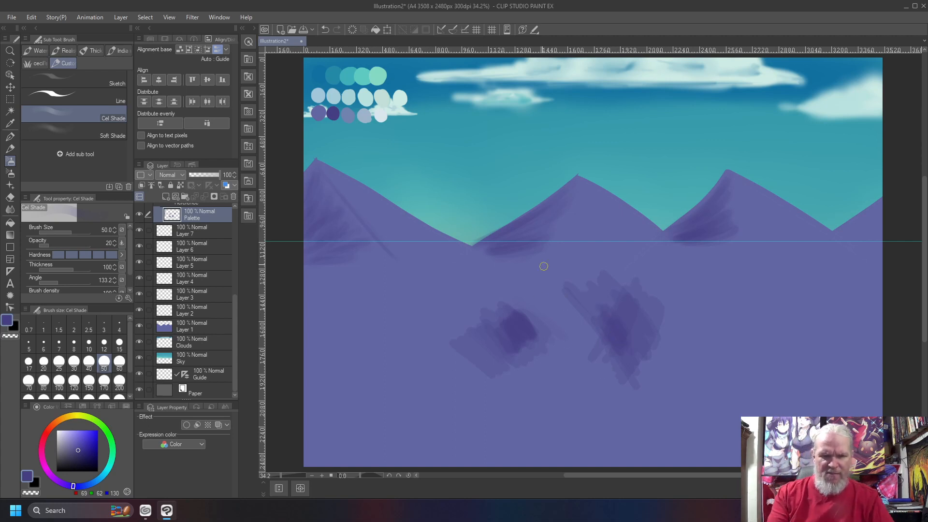
key(ctrl+z)
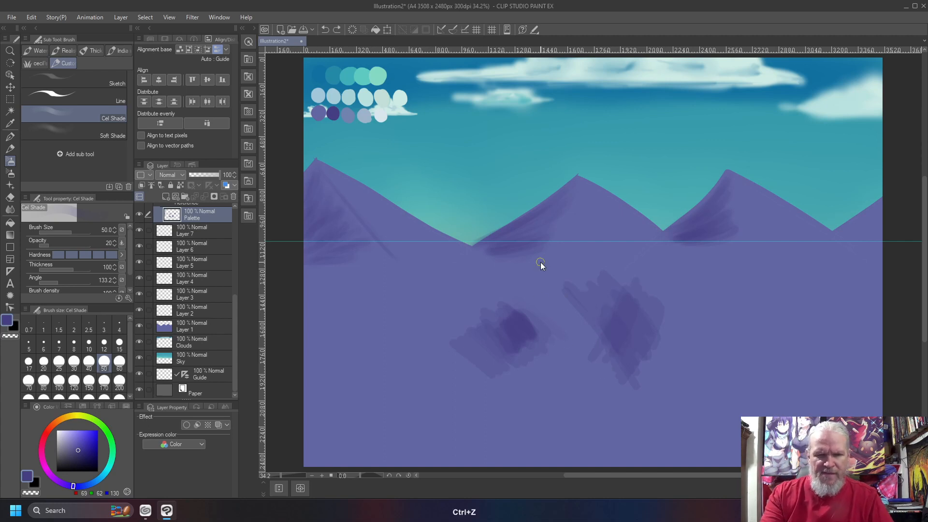
key(ctrl+z)
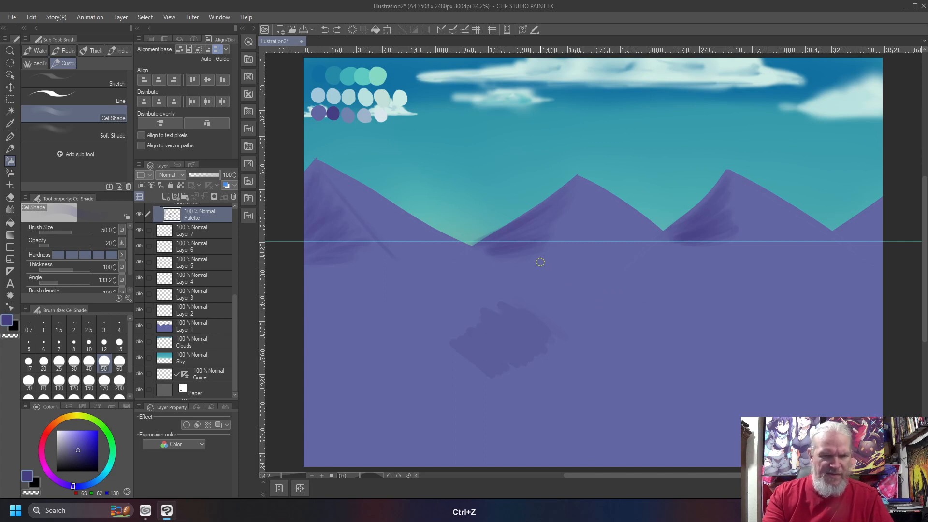
key(ctrl+shift+z)
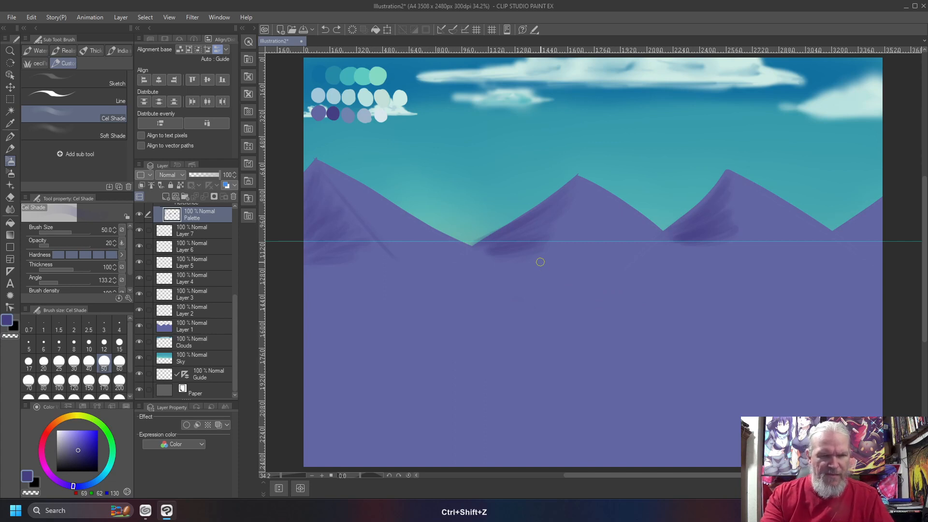
- Touch up the rightmost slope, then pick a light blue-grey and set the brush to size 25
mouse_move(880, 206)
mouse_down()
mouse_move(848, 230)
mouse_move(882, 210)
mouse_up()
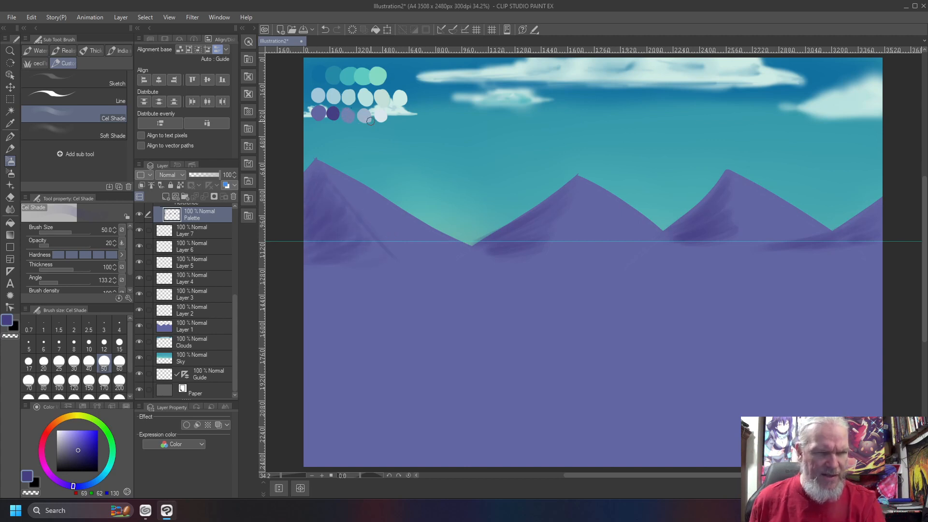
right_click(337, 107)
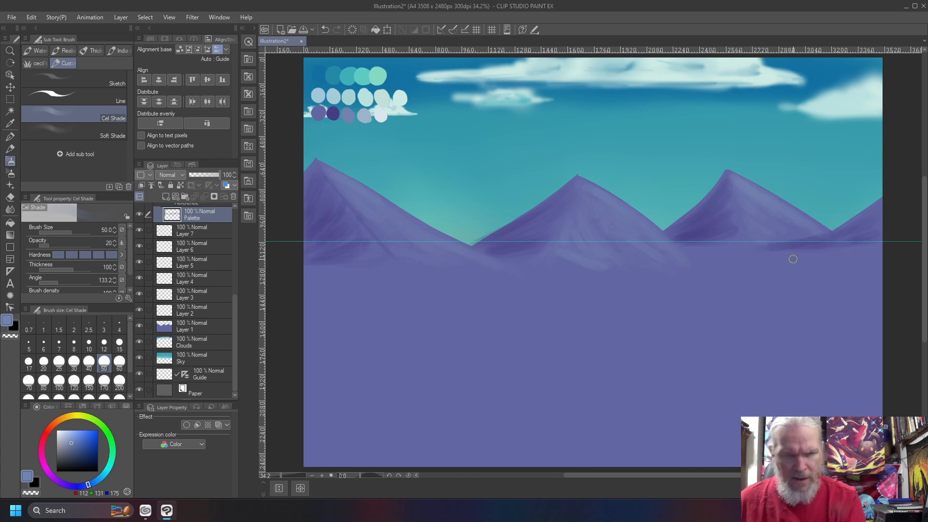
right_click(365, 112)
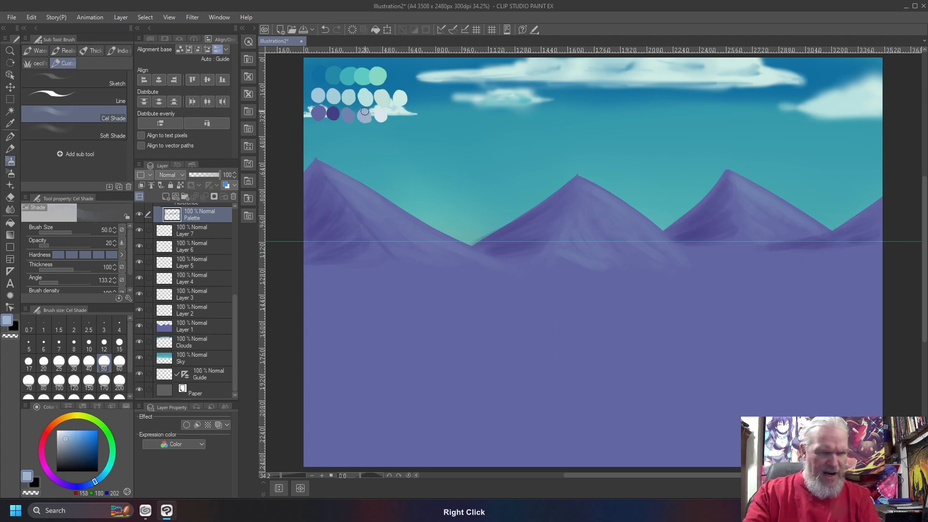
key(bracketleft)
key(bracketleft)
key(bracketleft)
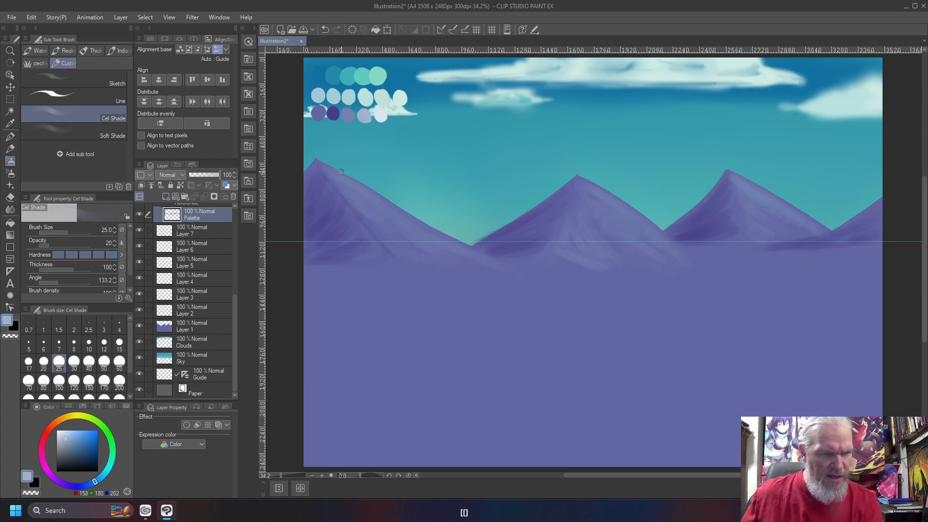
- Paint light highlights down the left, middle and right mountains' sunlit slopes
drag(334, 172, 387, 208)
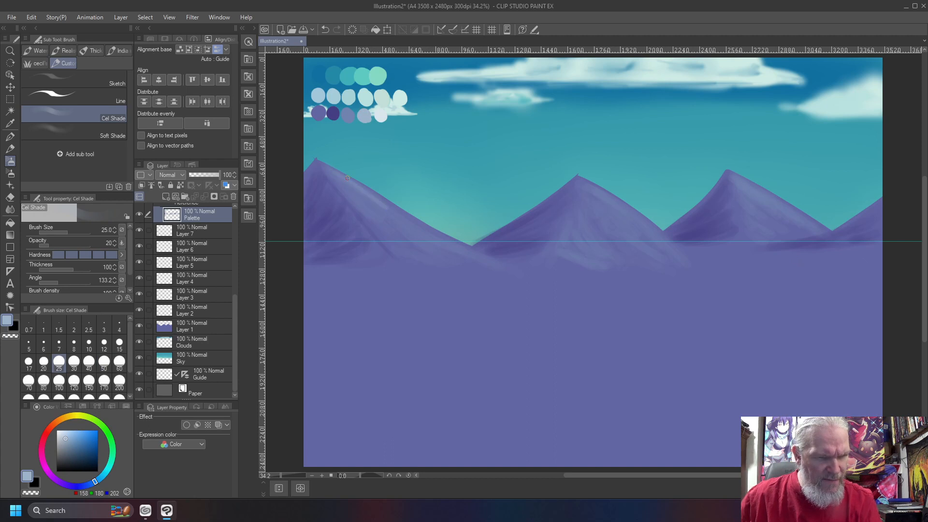
drag(340, 172, 378, 200)
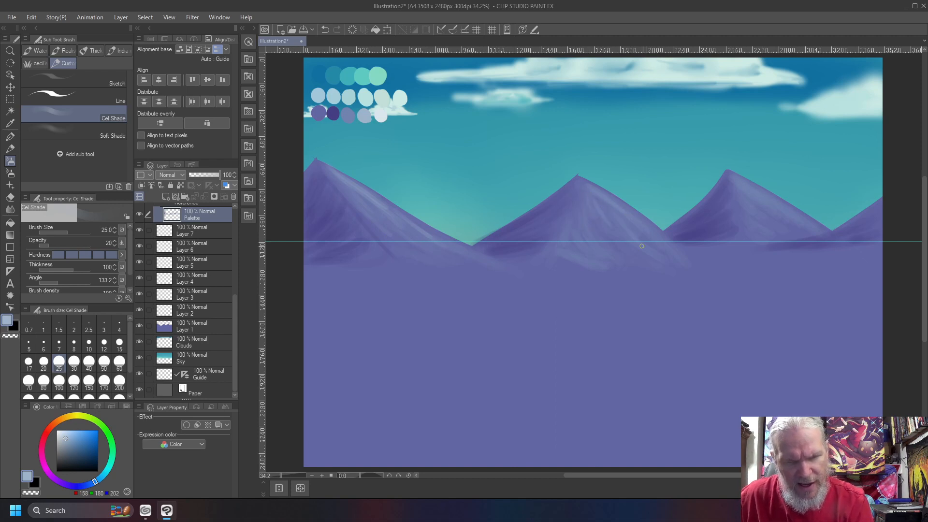
mouse_move(620, 224)
mouse_down()
mouse_move(593, 257)
mouse_move(611, 228)
mouse_move(603, 226)
mouse_move(622, 246)
mouse_up()
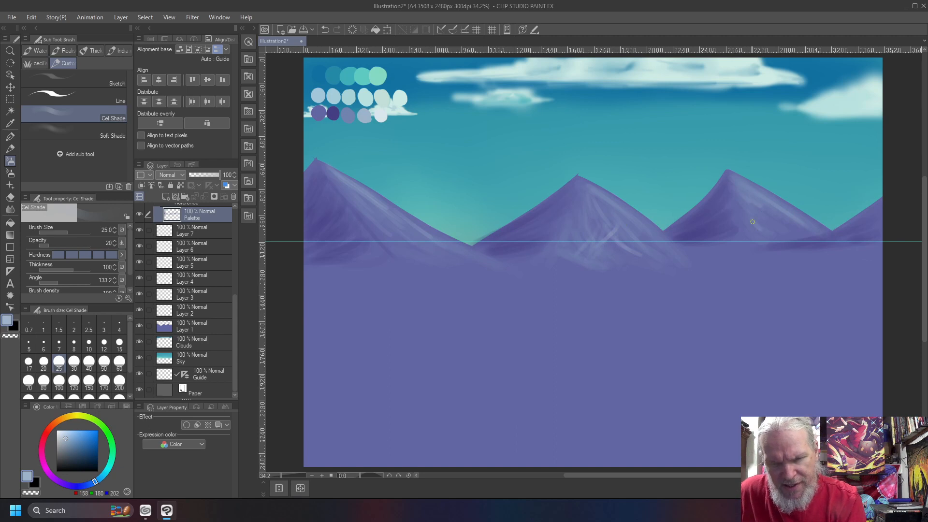
drag(762, 213, 793, 231)
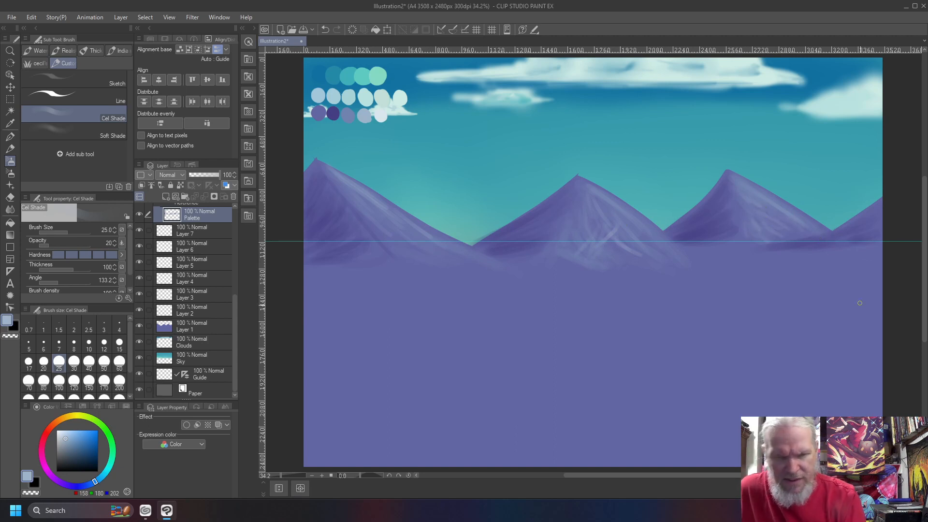
right_click(381, 113)
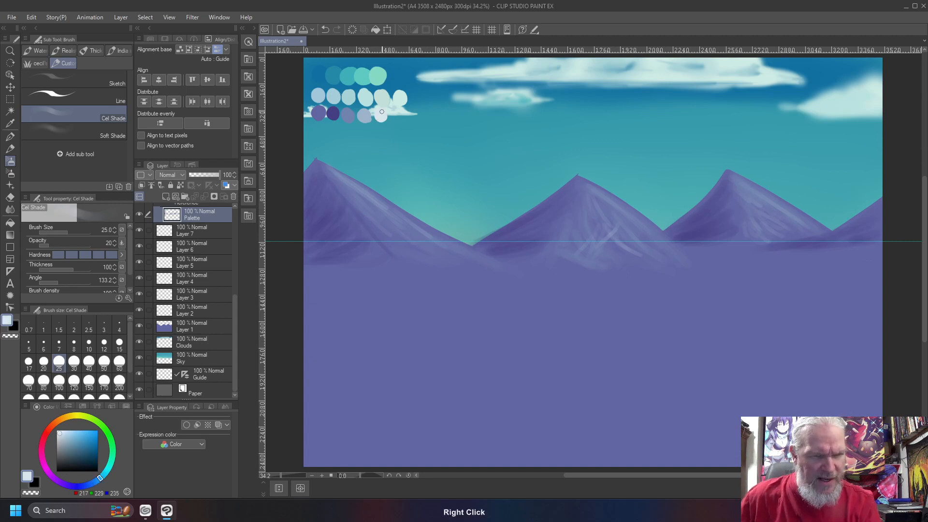
- At brush size 15, paint light Cel Shade highlight streaks down the left, middle and right mountain slopes
key(bracketleft)
key(bracketleft)
key(bracketleft)
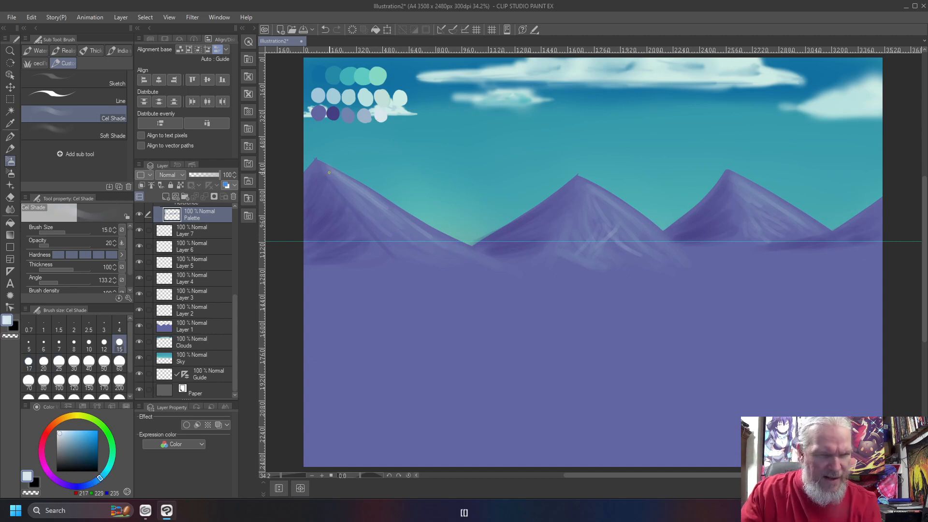
drag(330, 167, 356, 189)
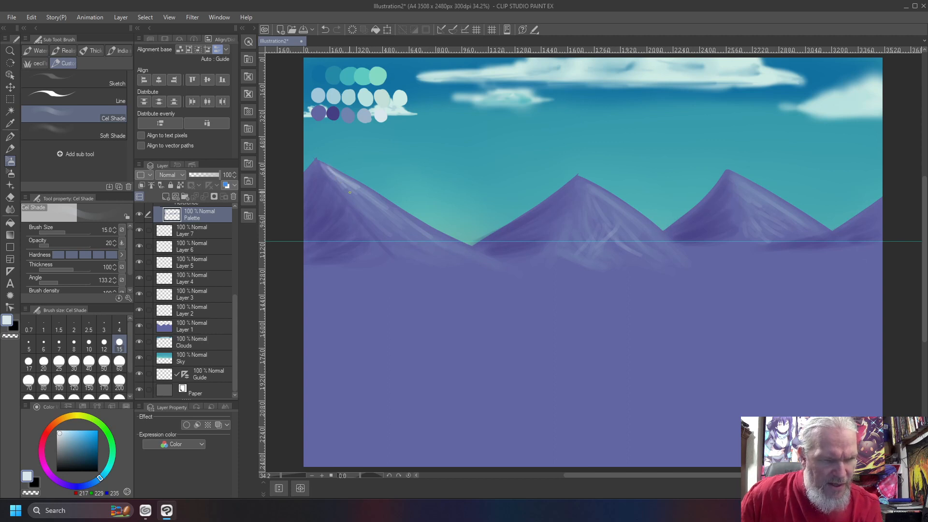
drag(374, 213, 386, 233)
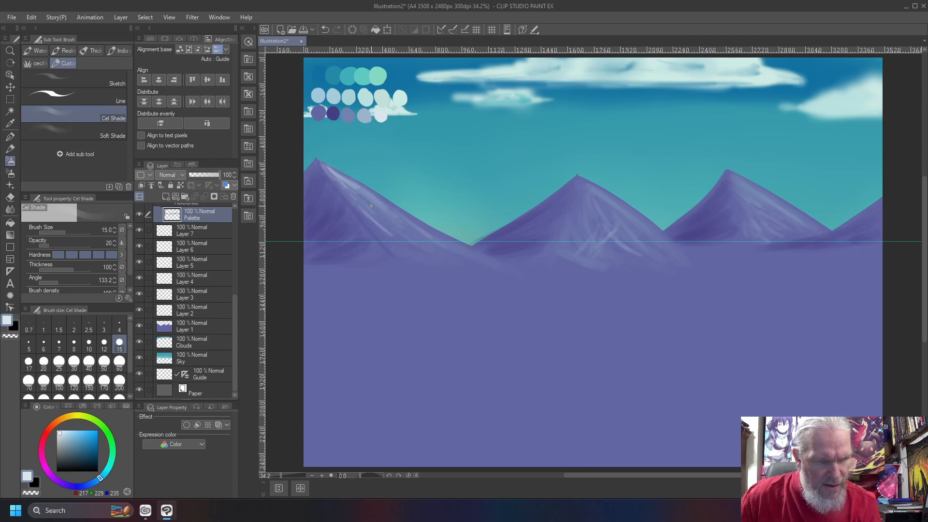
drag(589, 188, 604, 195)
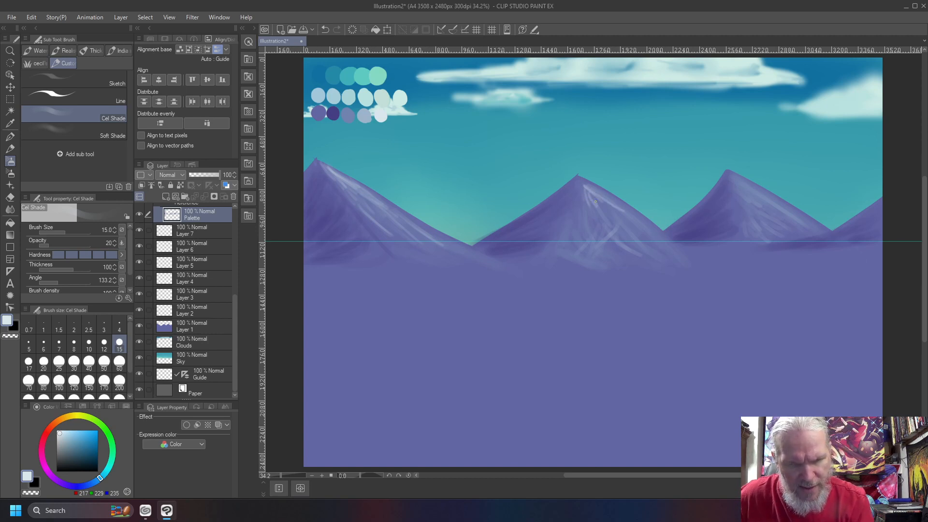
drag(594, 195, 629, 211)
drag(583, 179, 635, 215)
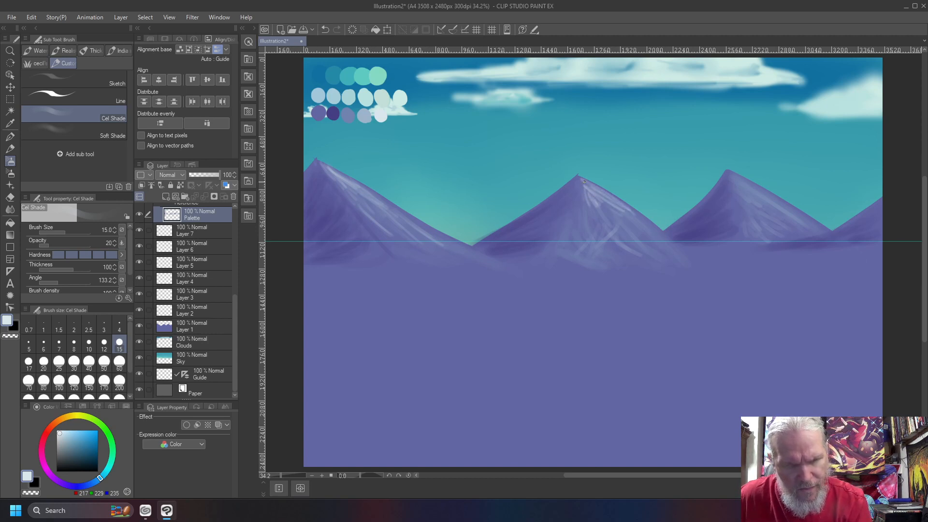
mouse_move(736, 177)
mouse_down()
mouse_move(783, 203)
mouse_move(769, 207)
mouse_up()
drag(738, 180, 772, 212)
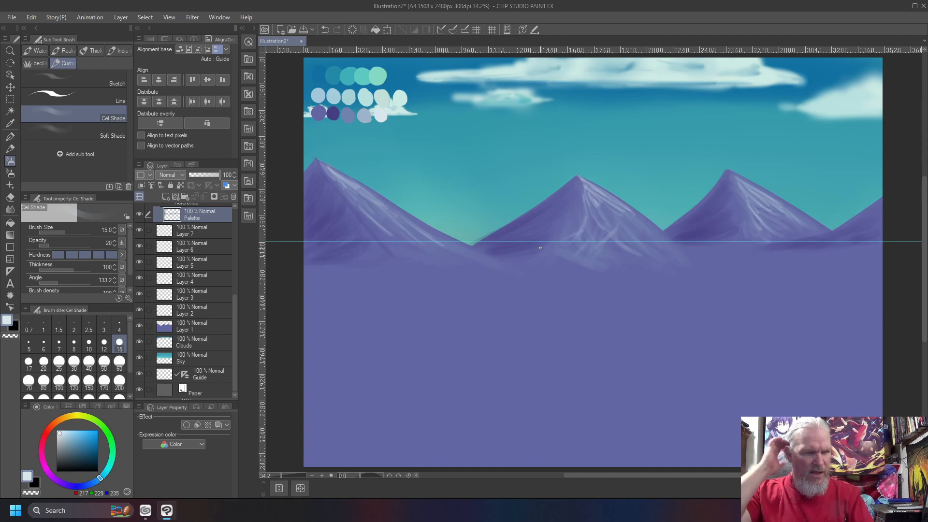
- Add a series of short highlight strokes climbing up the left mountain
drag(468, 251, 494, 266)
drag(411, 226, 472, 257)
drag(381, 204, 443, 238)
drag(358, 185, 387, 205)
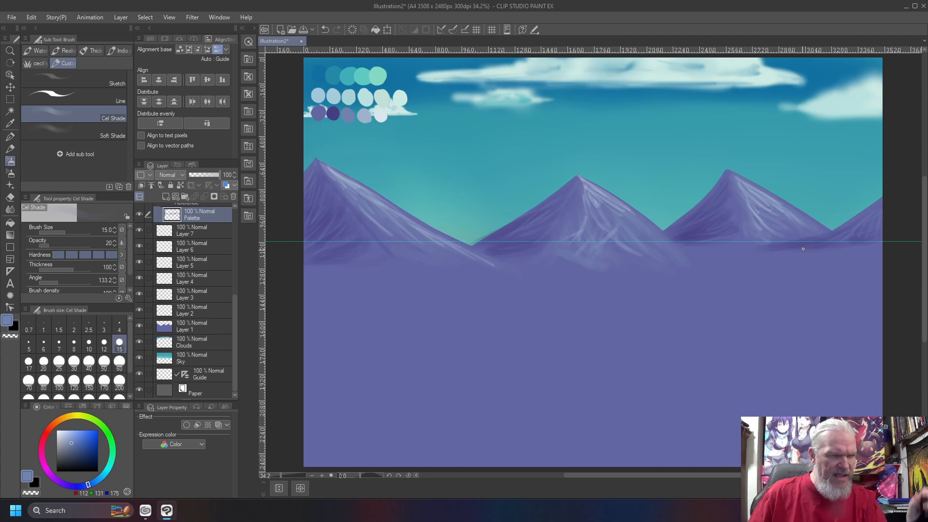
- Make the Palette layer the colour-picking reference and pick a pale cyan swatch
click(180, 185)
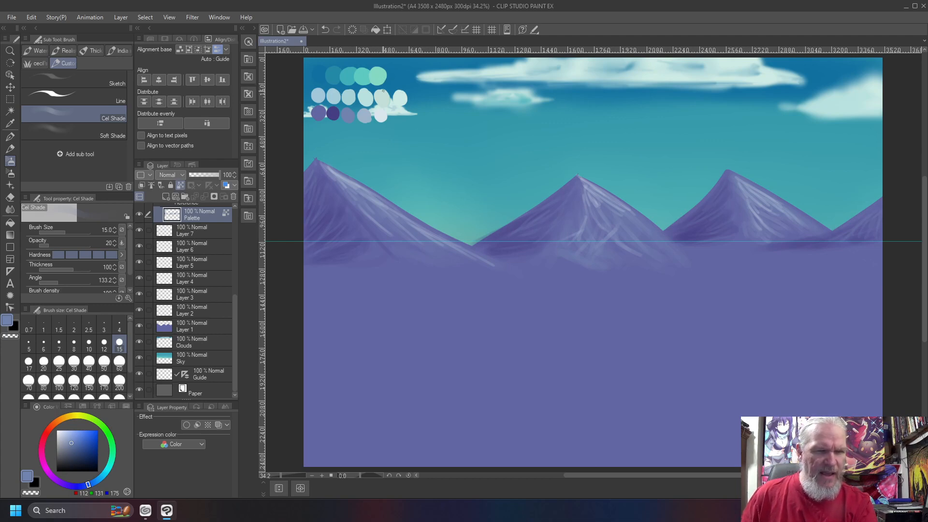
right_click(373, 91)
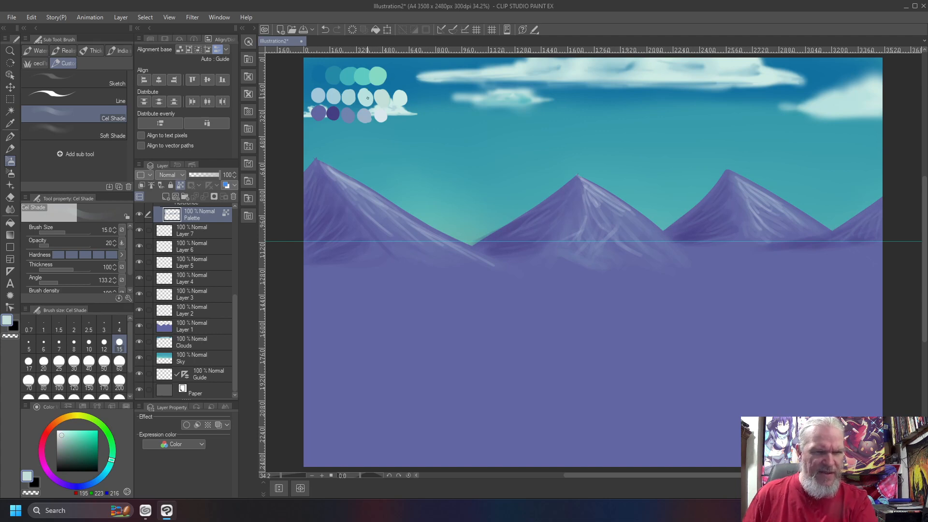
right_click(365, 99)
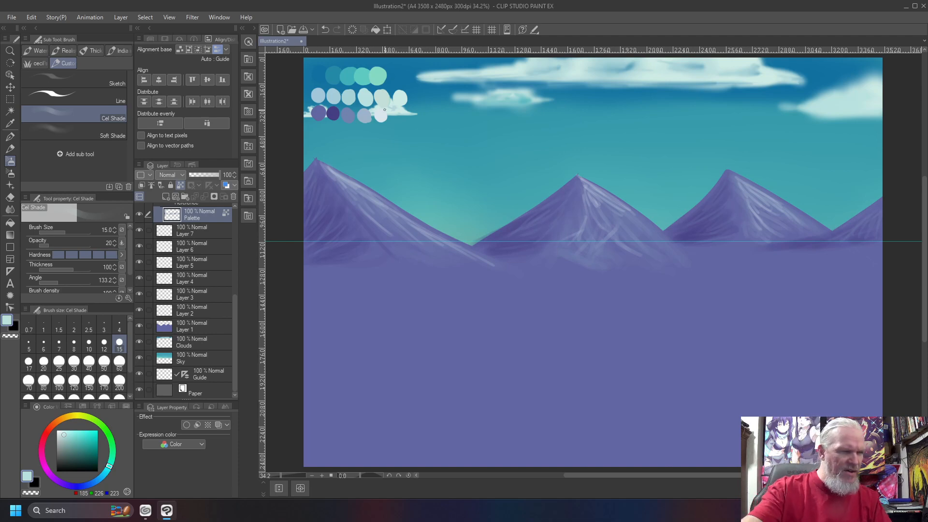
- With the Soft airbrush at size 700, sweep pale haze along the right mountain's base, then fit the canvas
key(b)
click(58, 83)
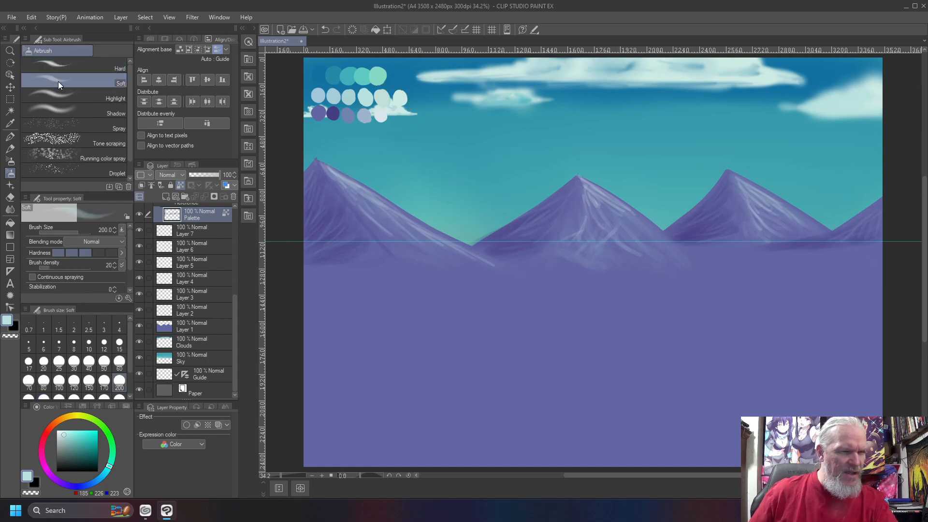
key(bracketright)
key(bracketright)
key(bracketright)
key(bracketright)
key(bracketright)
key(bracketright)
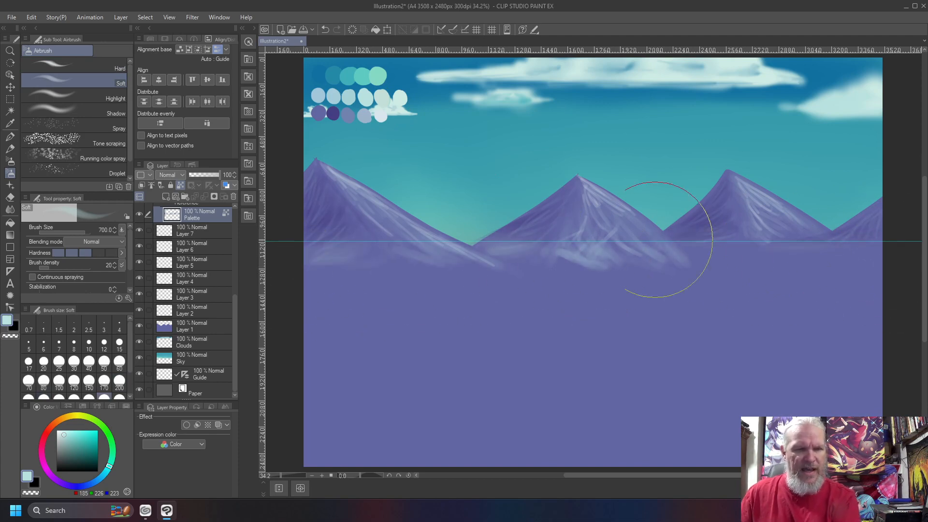
mouse_move(713, 235)
mouse_down()
mouse_move(414, 246)
mouse_move(807, 256)
mouse_up()
scroll(808, 257, up, 2)
scroll(307, 292, down, 2)
scroll(706, 263, up, 3)
key(ctrl+0)
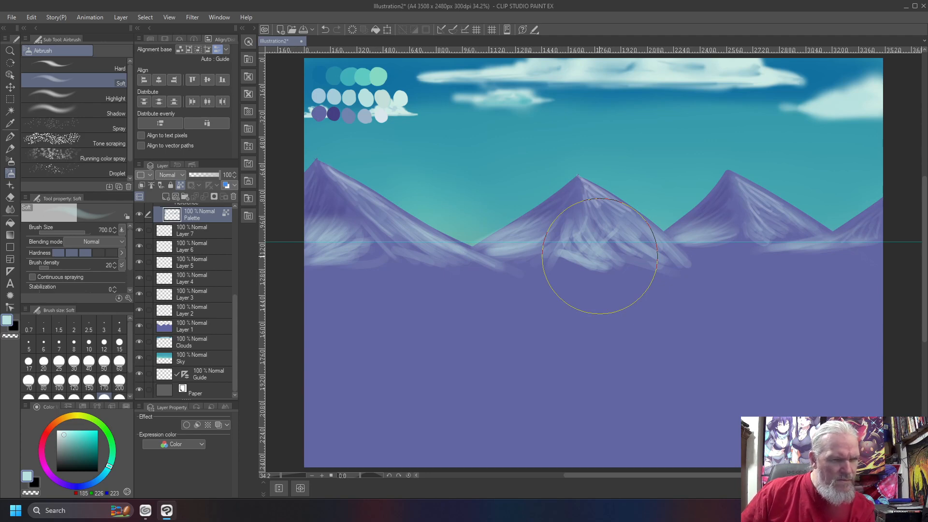
- Undo the stroke near the middle peak and the left-mountain strokes, then restore the latter
key(ctrl+z)
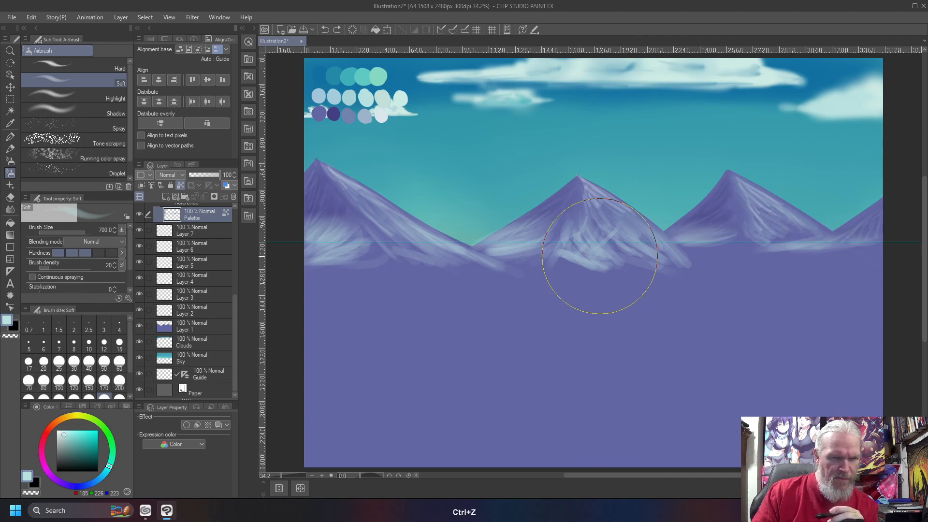
key(ctrl+z)
key(ctrl+shift+z)
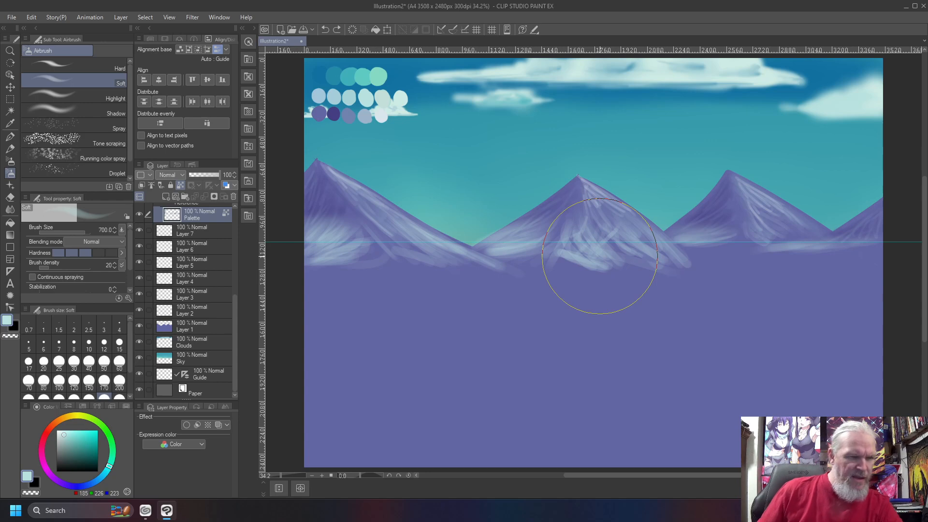
- Rectangle-select the band containing the mountains and cut its strokes onto a new layer
key(m)
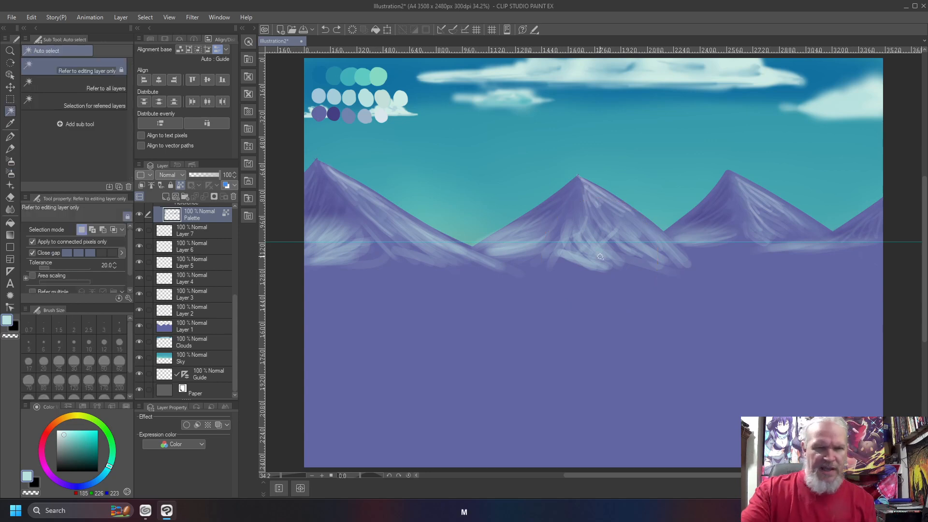
key(m)
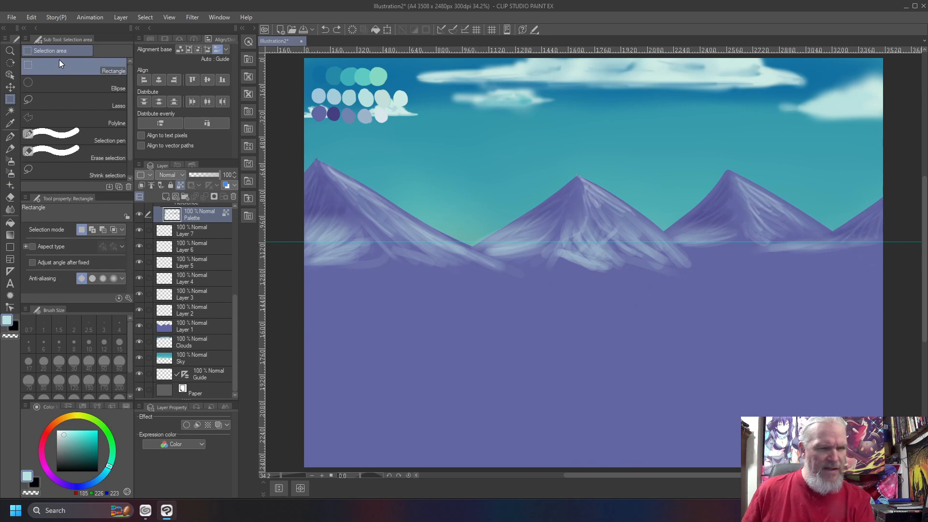
drag(289, 126, 906, 362)
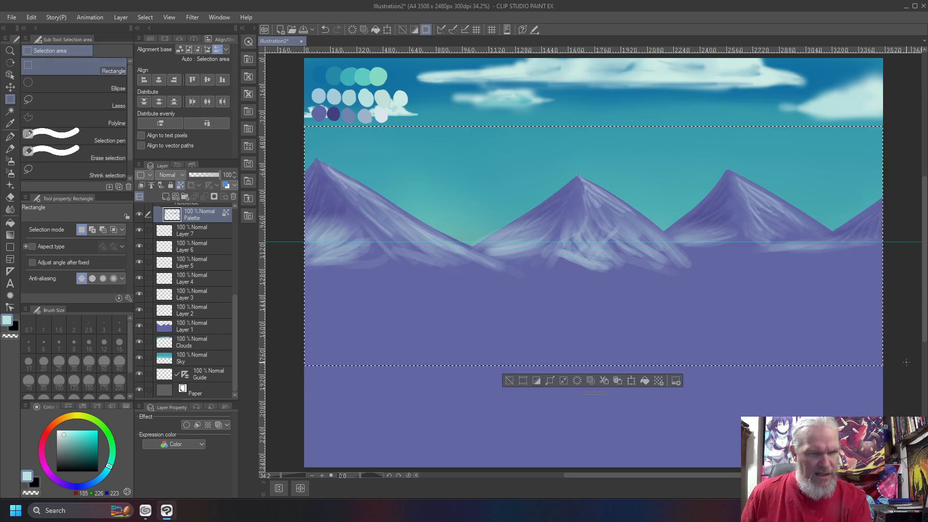
click(604, 380)
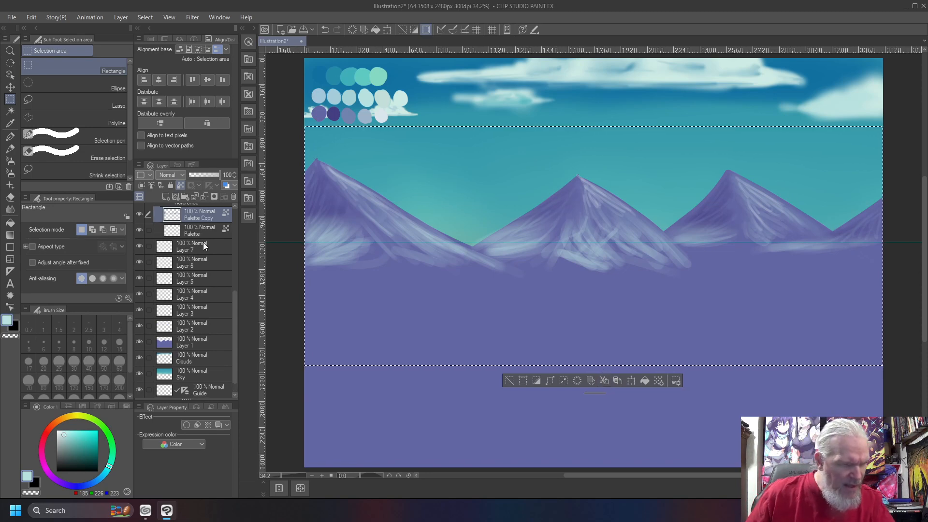
- Move Palette Copy above Layer 1, merge it down, and toggle Layer 1's visibility to check
drag(195, 216, 210, 327)
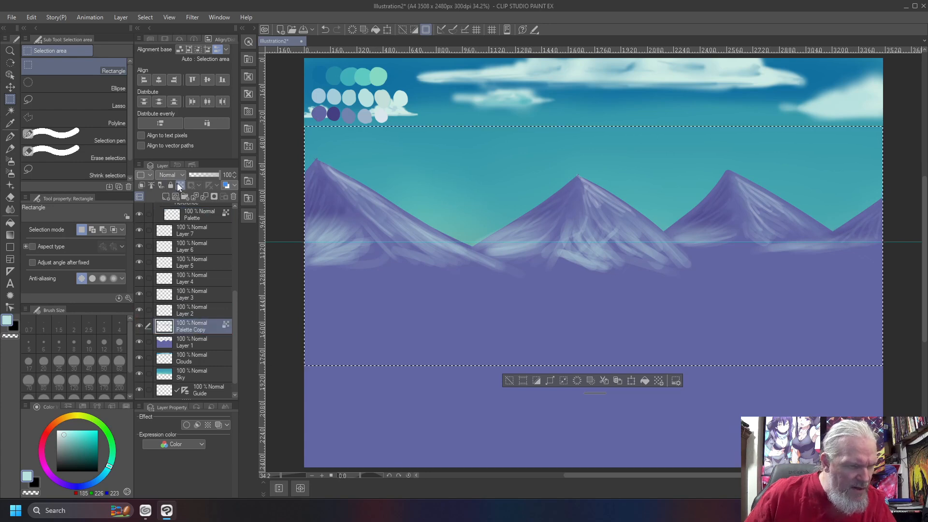
click(197, 213)
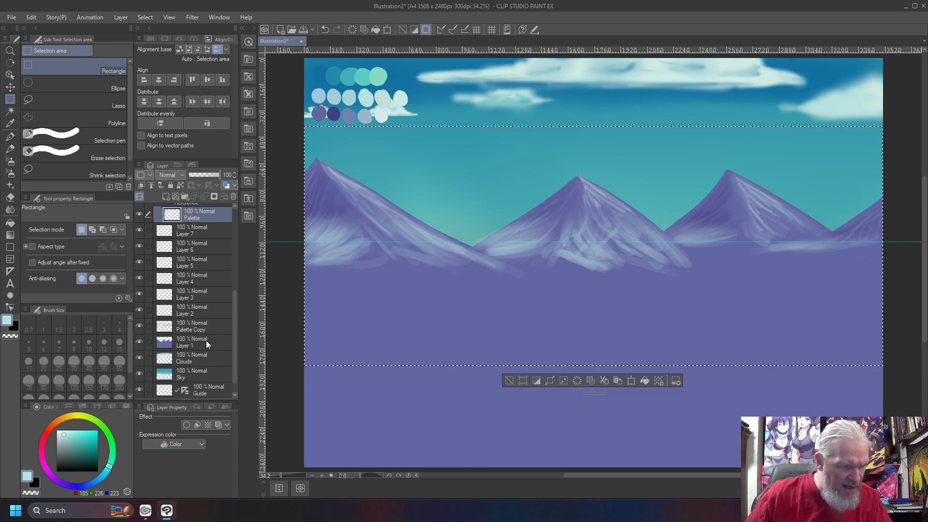
click(214, 325)
key(ctrl+e)
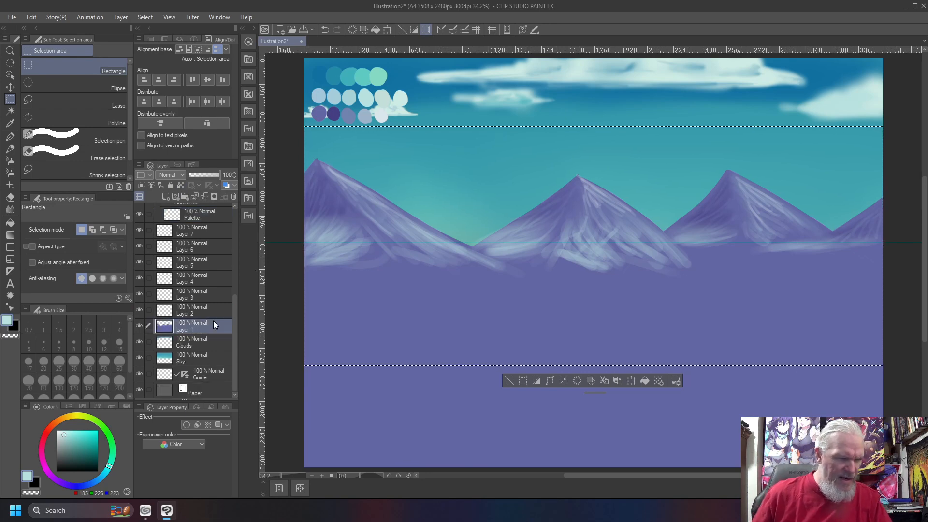
click(138, 325)
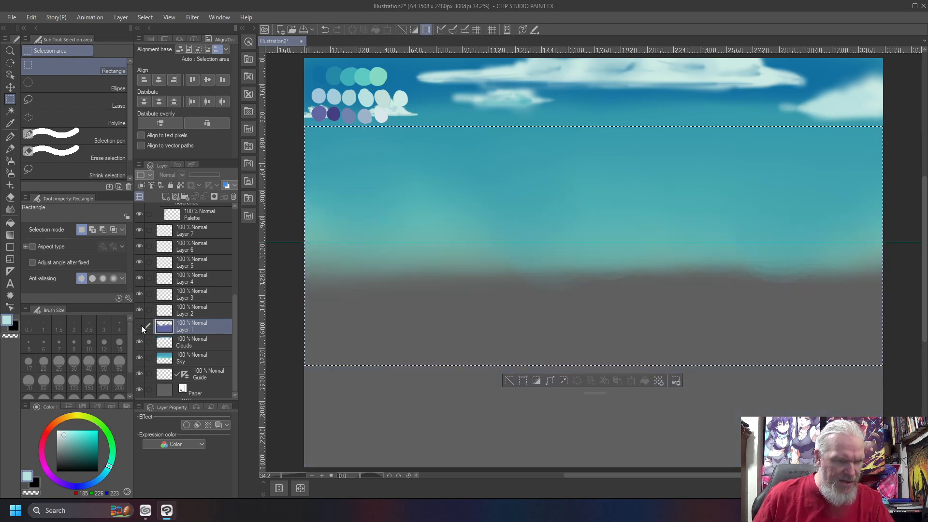
click(141, 326)
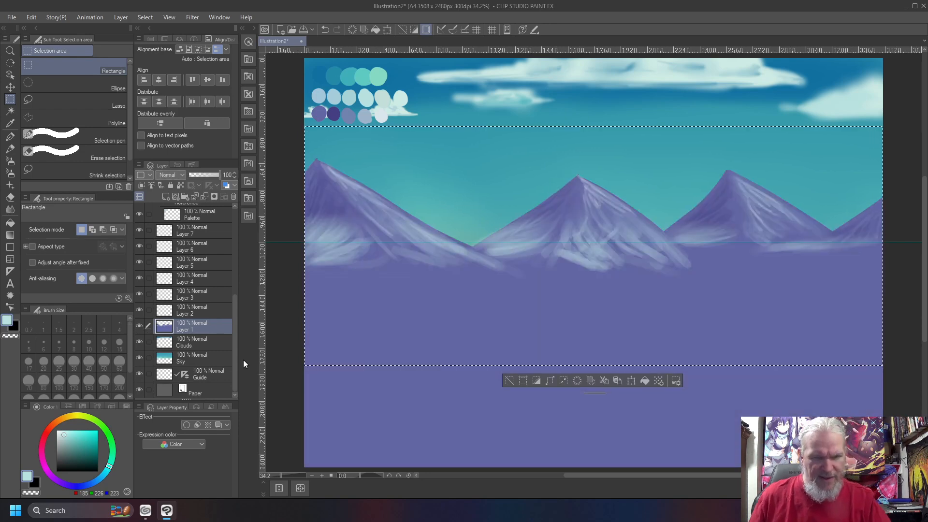
- Clear the selection, lock Layer 1's transparency, and return to the soft airbrush
key(ctrl+d)
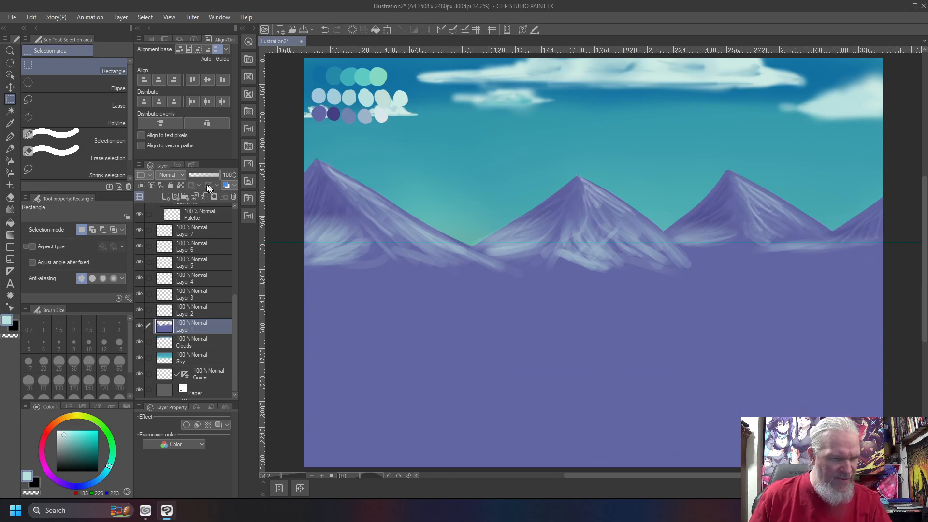
click(182, 186)
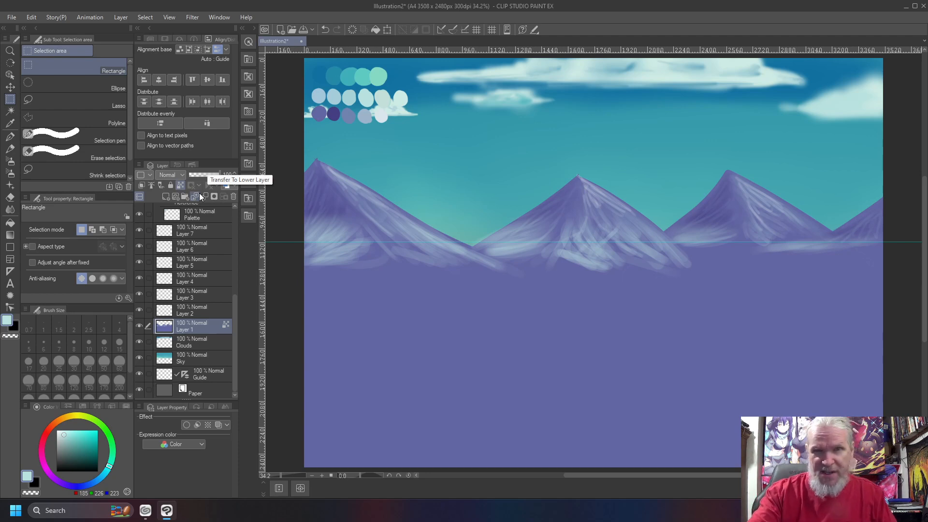
key(b)
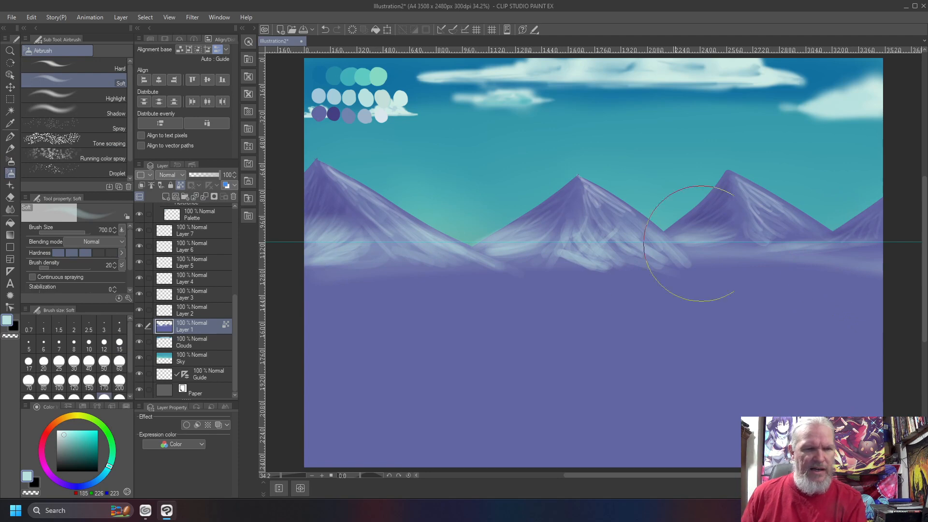
- Spray pale cyan mist with the 700-size airbrush along the mountain bases across the full width
mouse_move(829, 253)
mouse_down()
mouse_move(518, 245)
mouse_move(677, 253)
mouse_move(679, 263)
mouse_move(406, 273)
mouse_move(866, 280)
mouse_move(295, 270)
mouse_move(870, 294)
mouse_move(821, 271)
mouse_move(891, 259)
mouse_move(310, 290)
mouse_move(870, 280)
mouse_move(409, 283)
mouse_move(369, 274)
mouse_move(855, 257)
mouse_move(497, 269)
mouse_move(735, 270)
mouse_move(524, 284)
mouse_move(401, 273)
mouse_up()
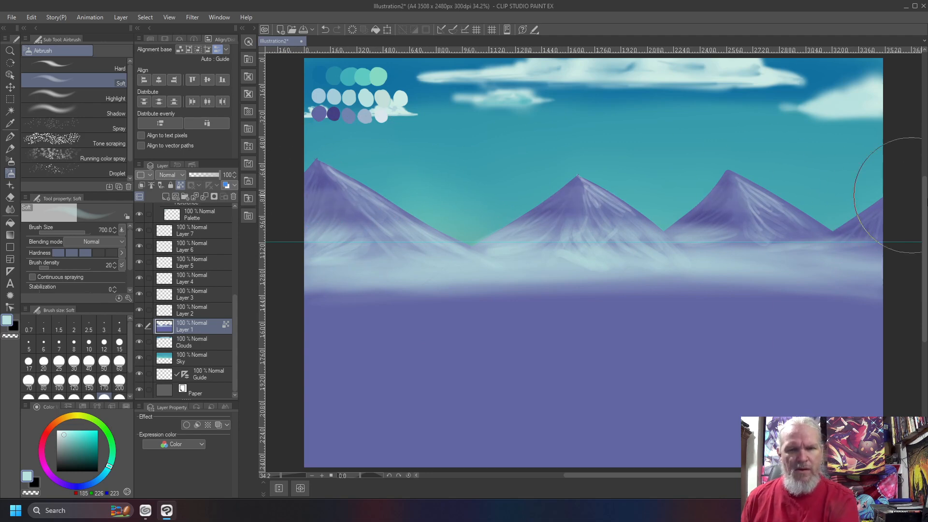
drag(925, 232, 925, 230)
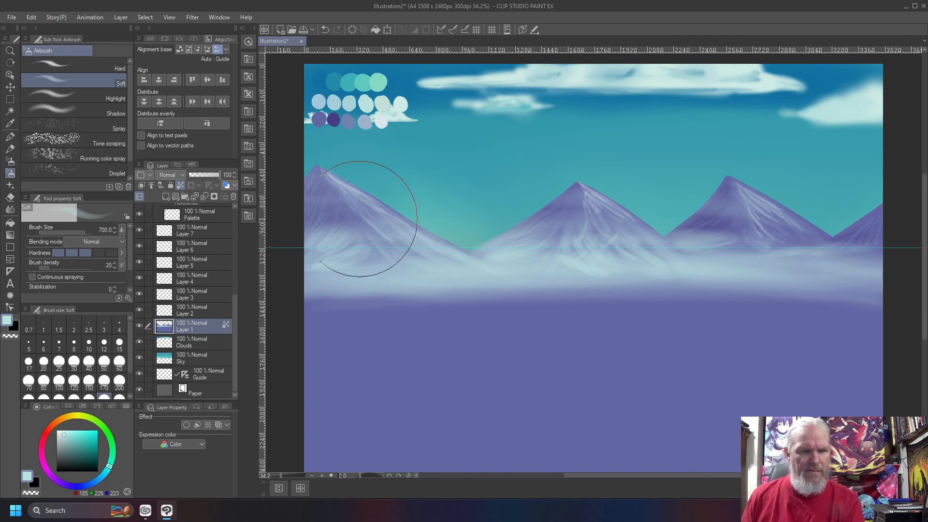
mouse_move(727, 198)
mouse_down()
mouse_move(808, 240)
mouse_move(861, 210)
mouse_up()
drag(925, 207, 925, 205)
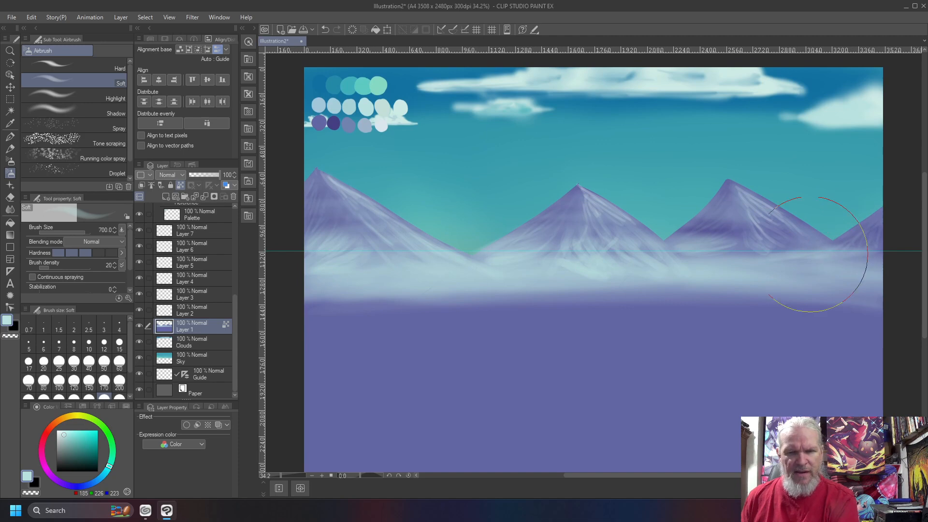
scroll(574, 195, up, 2)
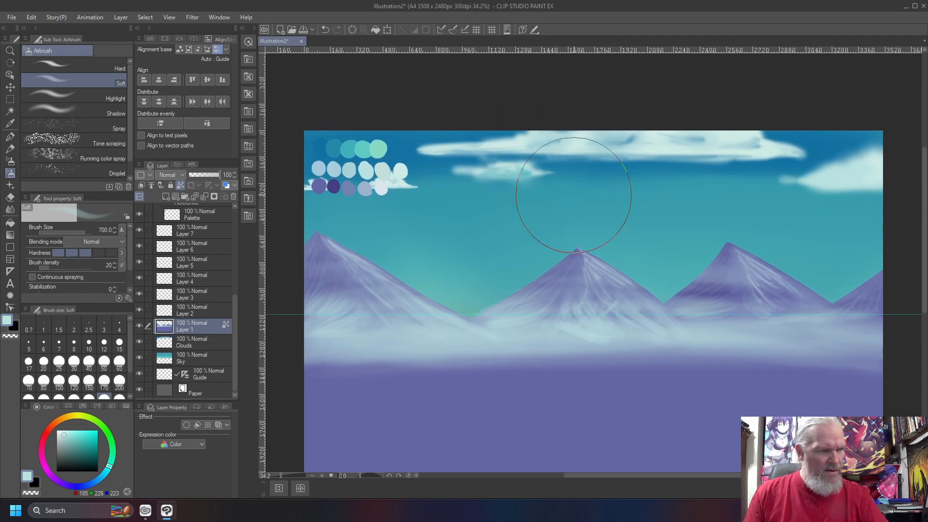
key(ctrl+0)
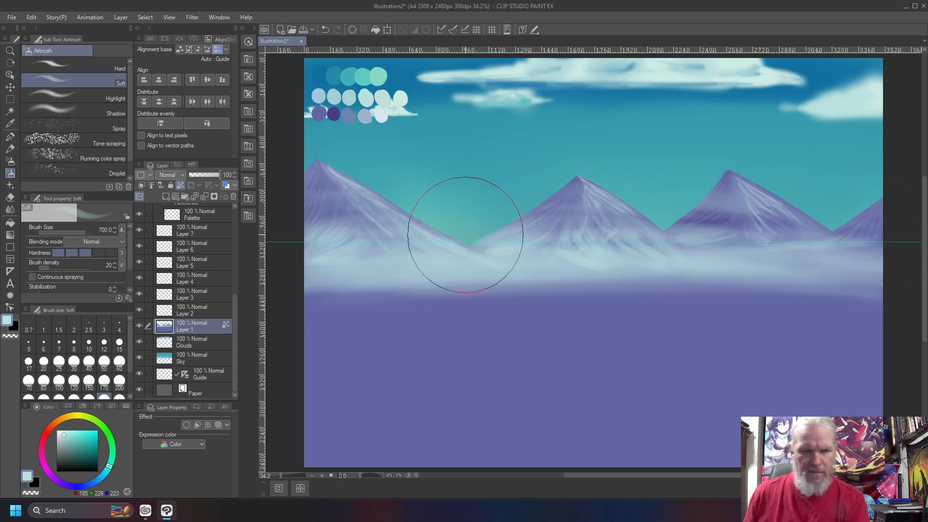
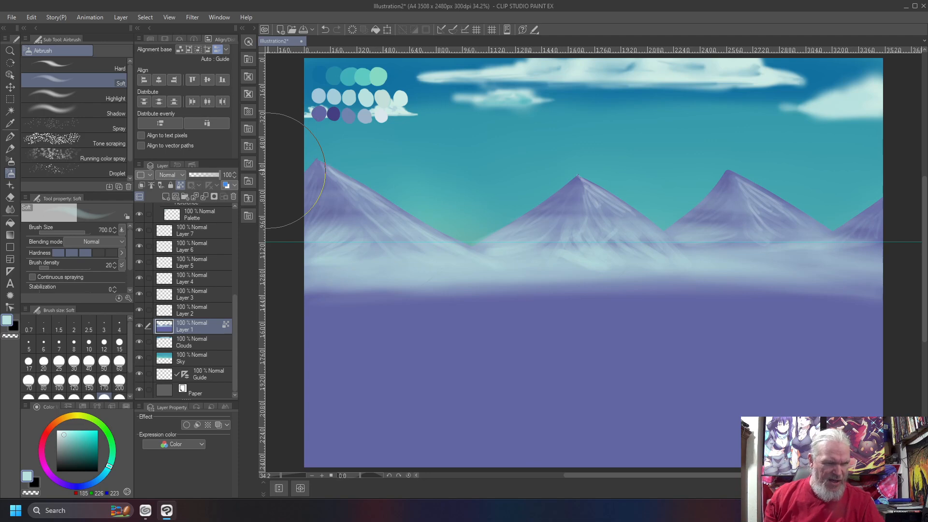
- Make the Palette layer active, choose a dark navy colour, and select the Line brush sub tool
click(200, 312)
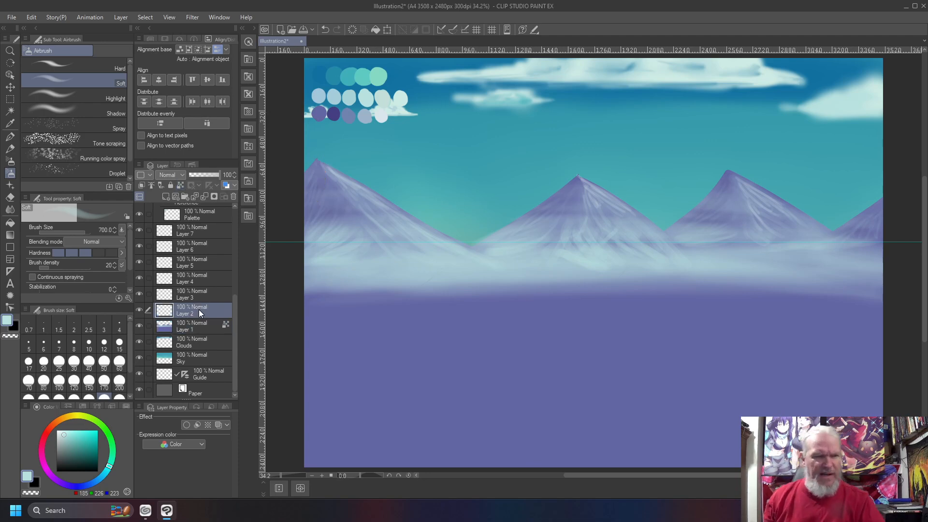
click(195, 212)
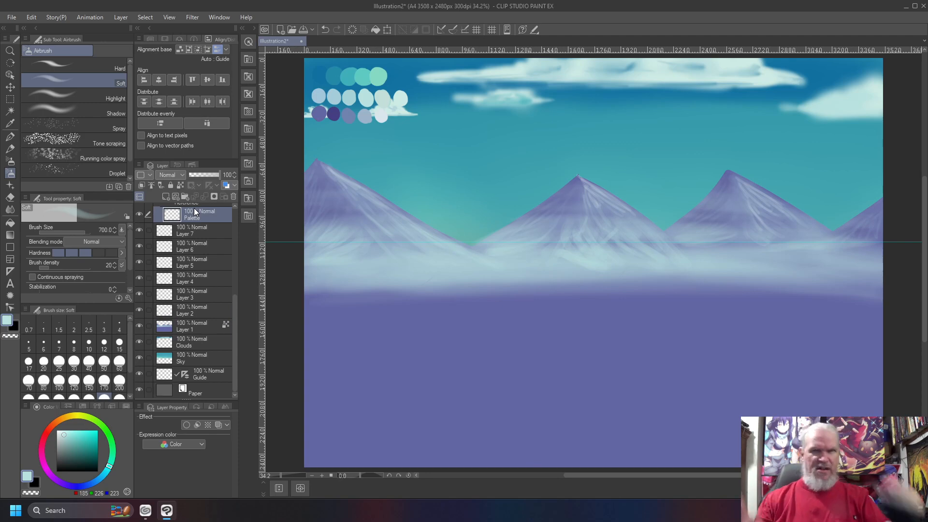
click(76, 486)
click(97, 458)
drag(97, 458, 95, 457)
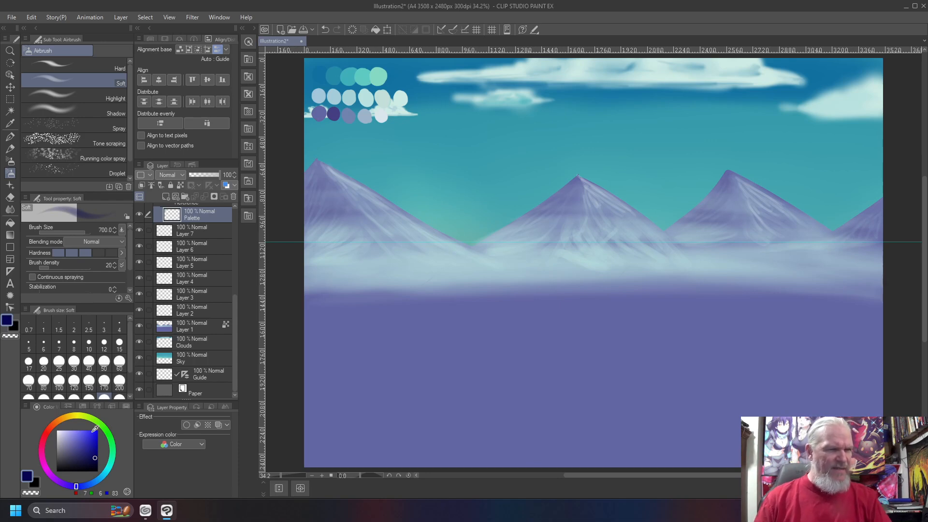
key(b)
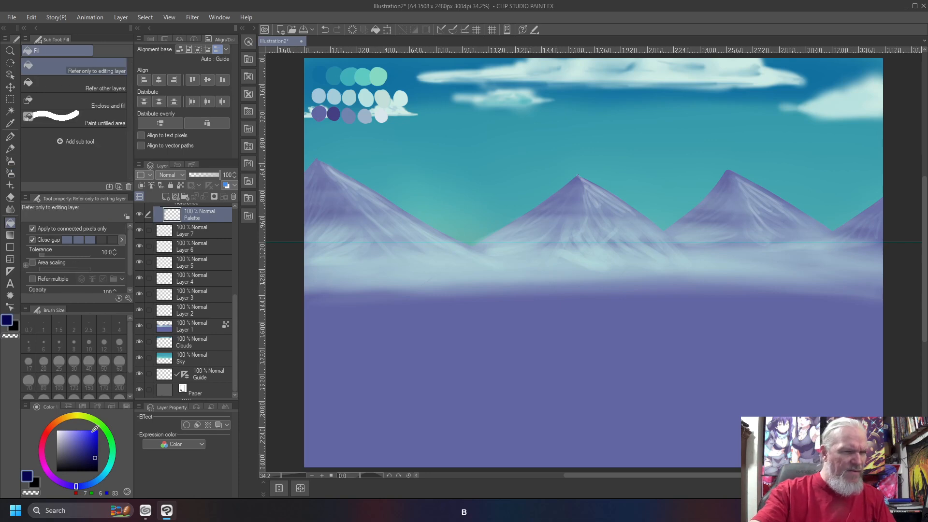
key(b)
click(82, 99)
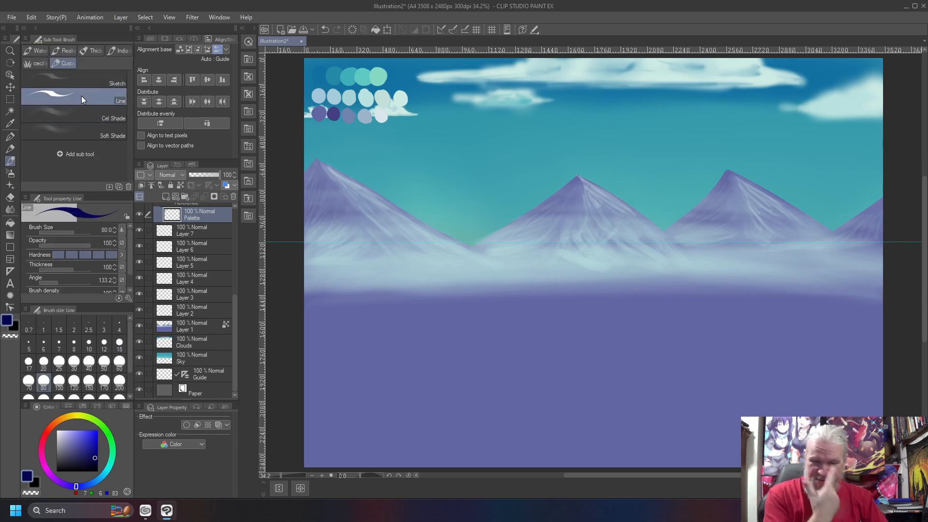
- Dab a dark navy swatch and a brown swatch beside it on the Palette layer
click(319, 130)
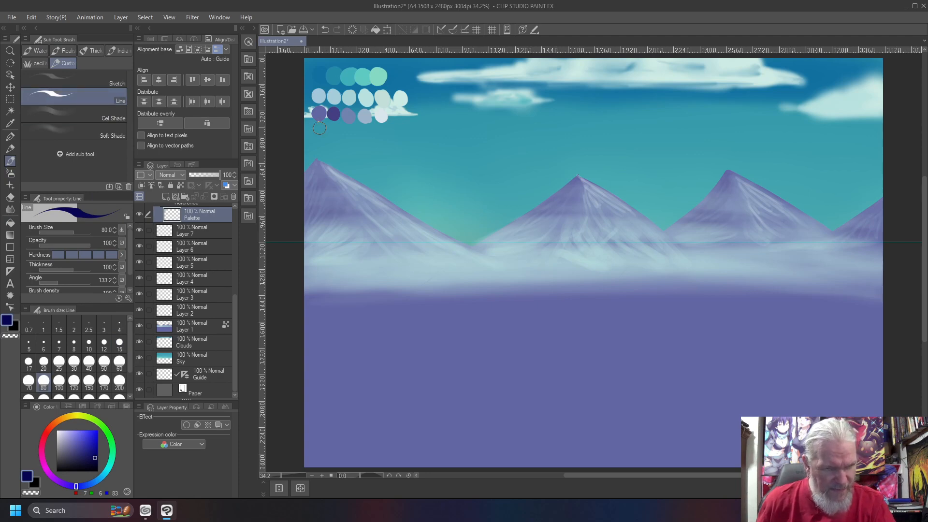
drag(318, 129, 319, 132)
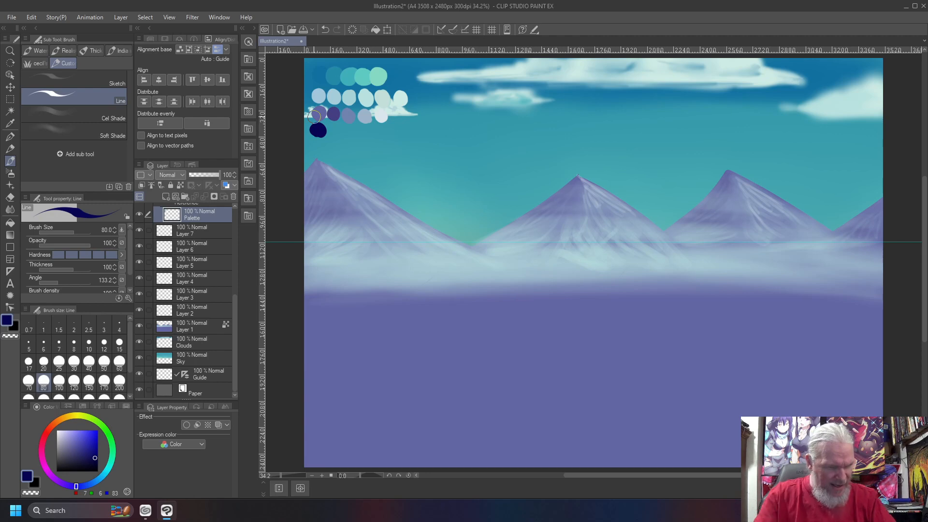
click(61, 418)
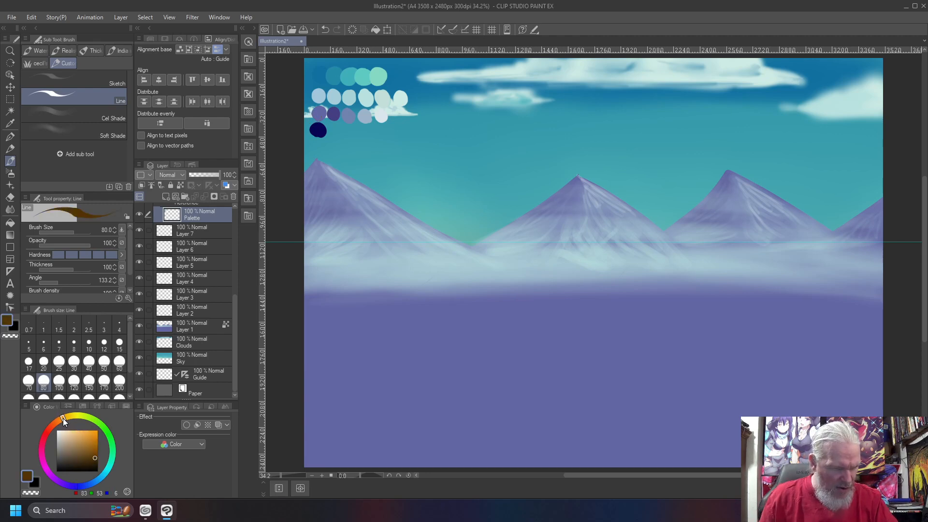
click(60, 417)
click(59, 420)
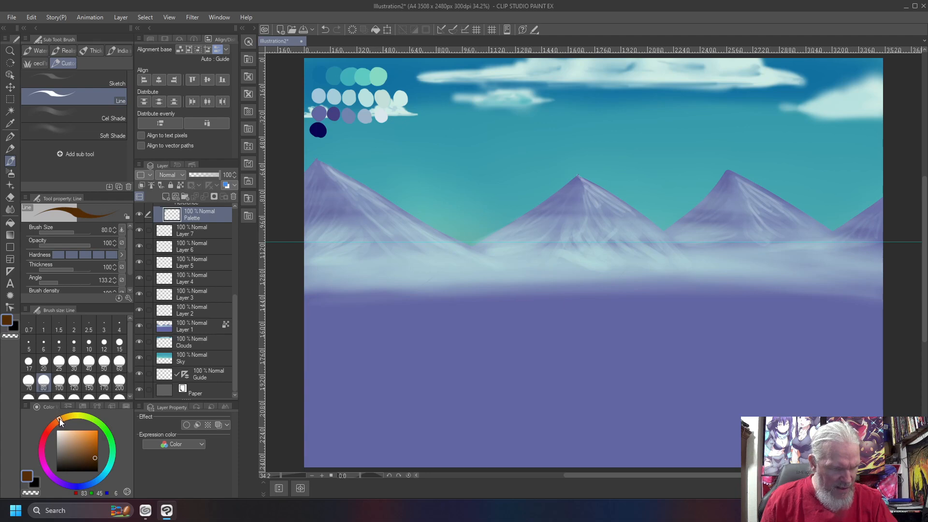
click(91, 455)
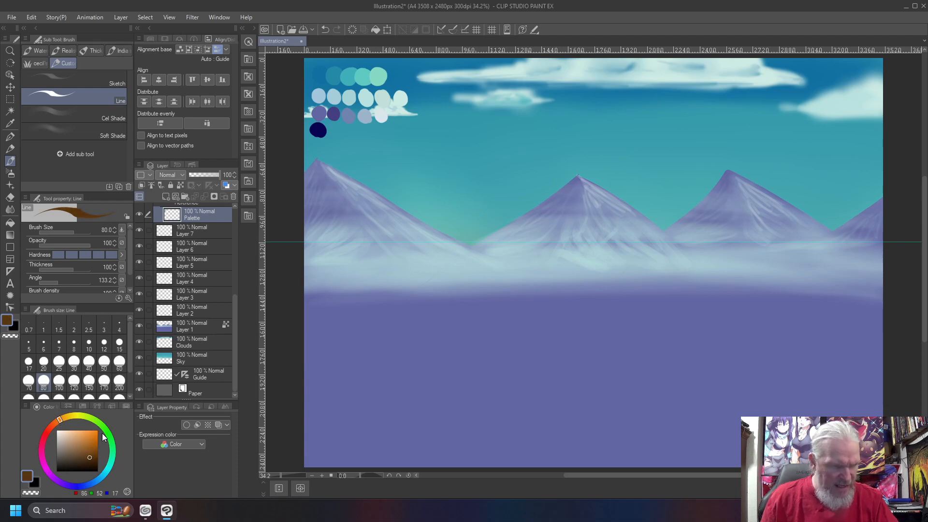
click(334, 130)
click(333, 129)
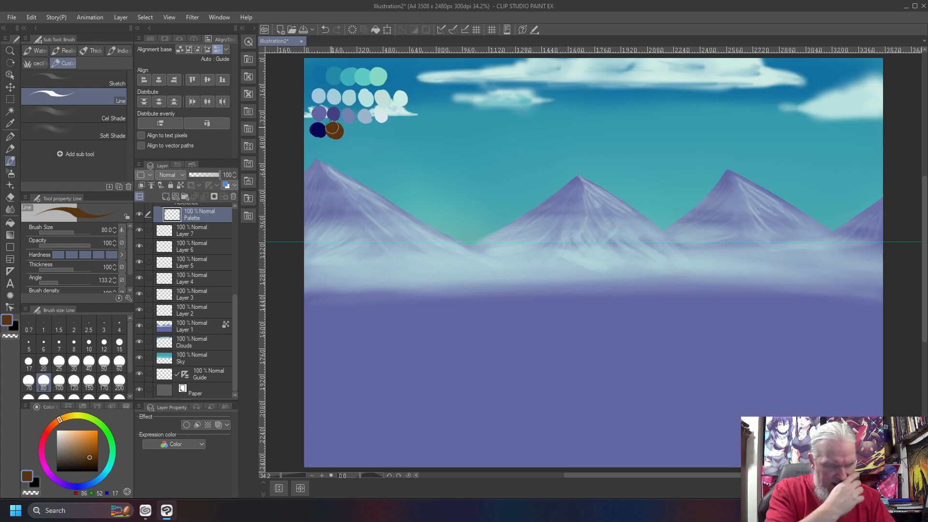
- Add a dark green swatch and a brighter green swatch next to the brown
mouse_move(60, 420)
mouse_down()
mouse_move(105, 434)
mouse_move(94, 456)
mouse_move(115, 445)
mouse_move(118, 465)
mouse_up()
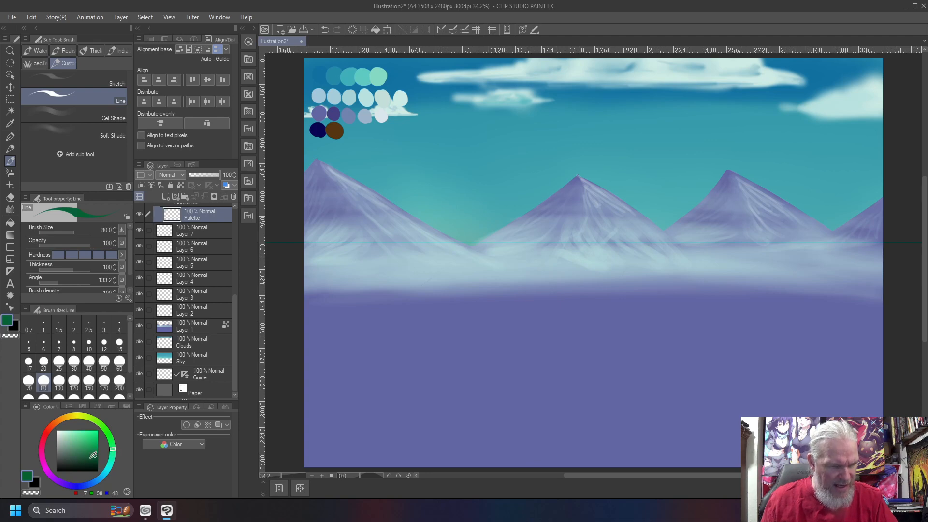
mouse_move(95, 456)
mouse_down()
mouse_move(114, 448)
mouse_move(89, 456)
mouse_up()
click(96, 452)
drag(352, 132, 350, 131)
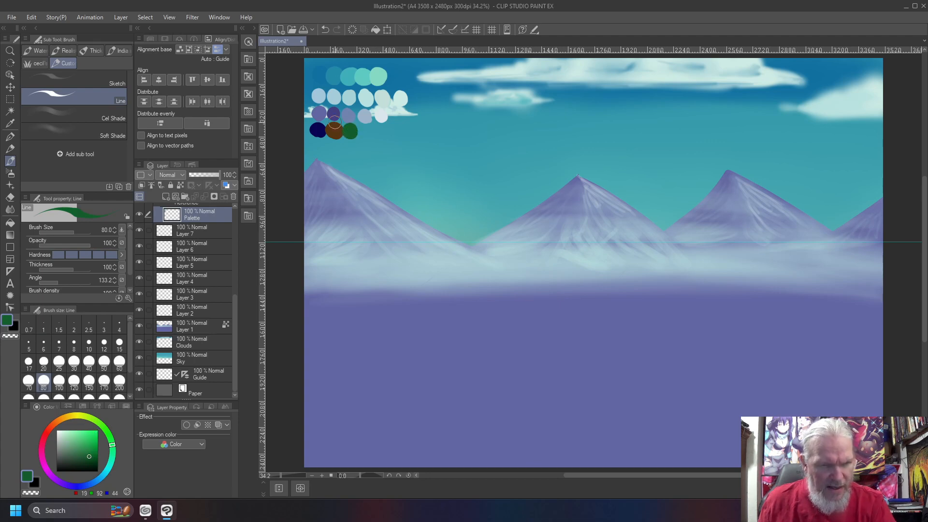
drag(113, 451, 112, 450)
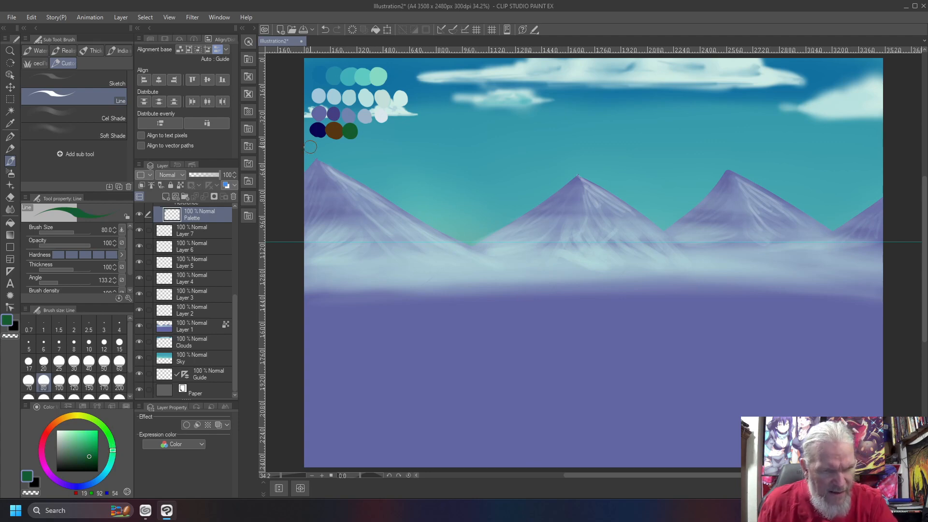
drag(112, 448, 110, 440)
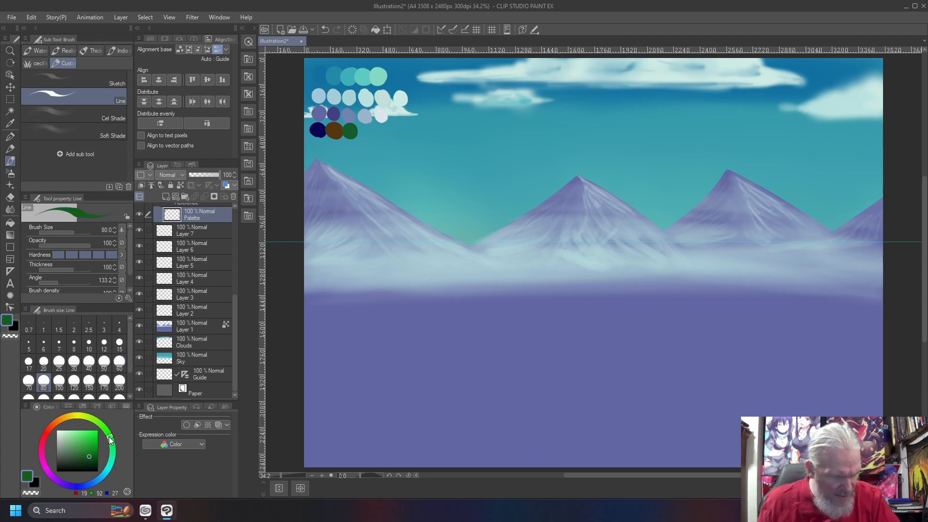
click(87, 448)
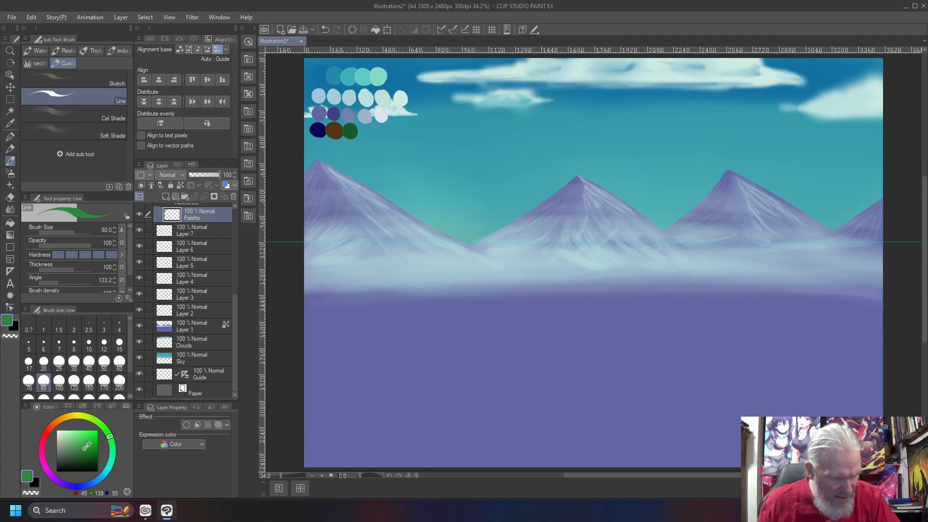
drag(89, 445, 91, 446)
click(362, 132)
drag(362, 132, 365, 135)
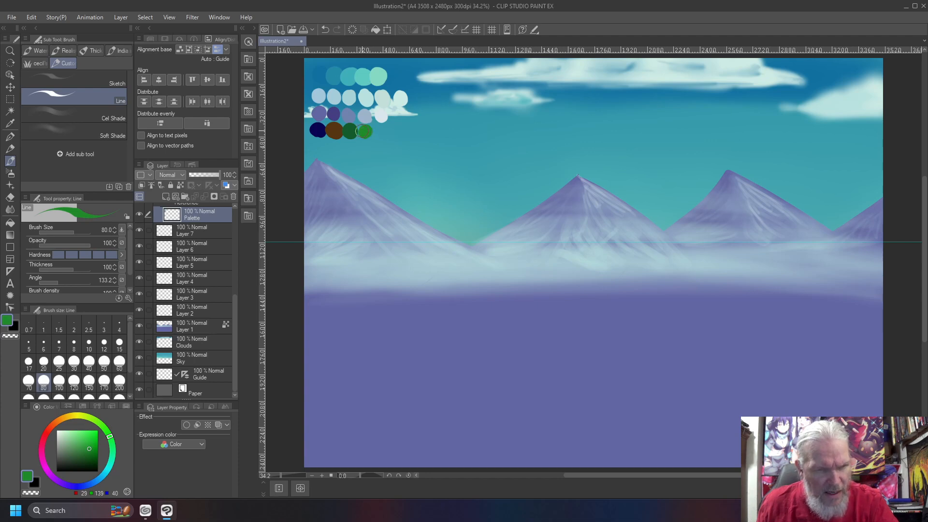
- Add bright green and lime green swatches to end the row, then sample the navy
drag(102, 426, 104, 428)
click(92, 438)
click(380, 132)
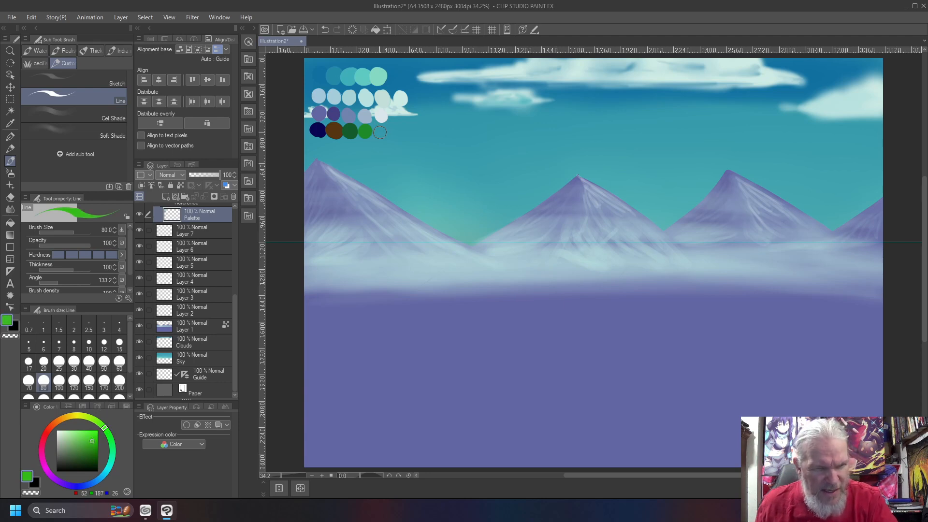
click(383, 132)
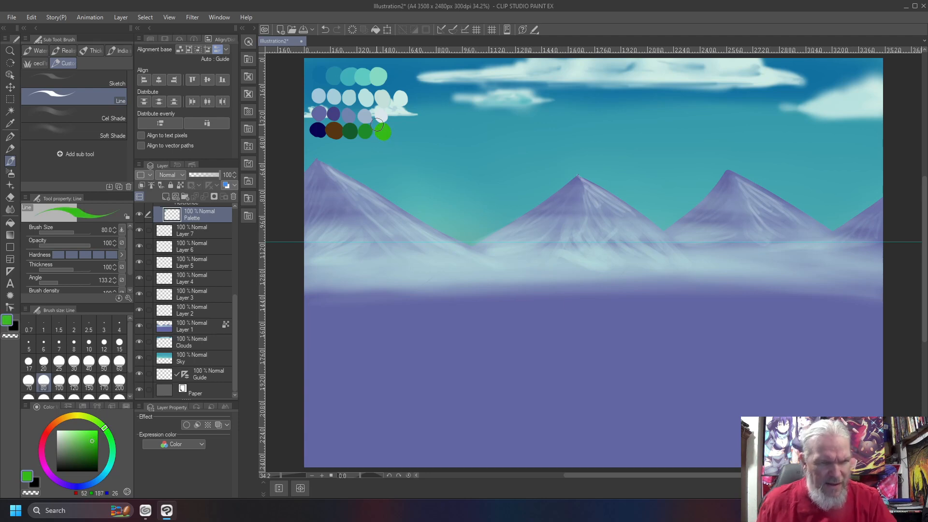
click(96, 421)
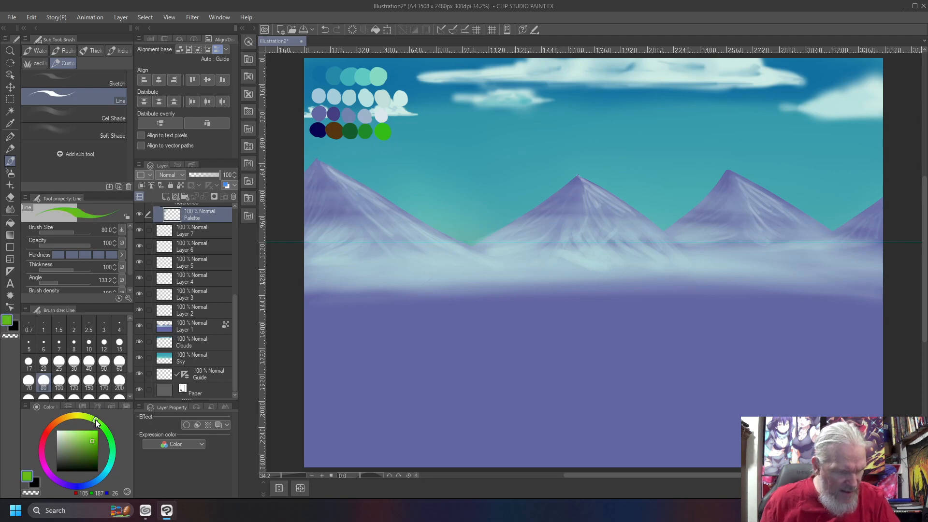
click(95, 433)
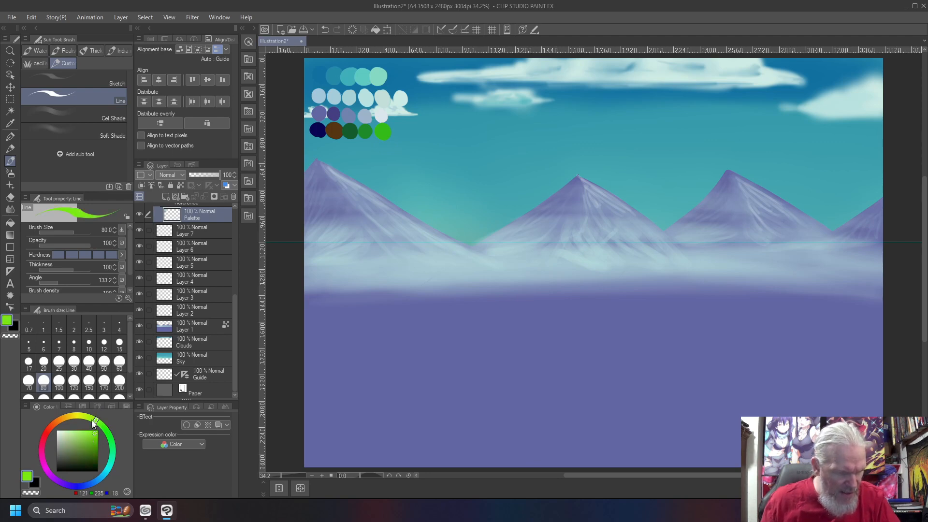
click(401, 132)
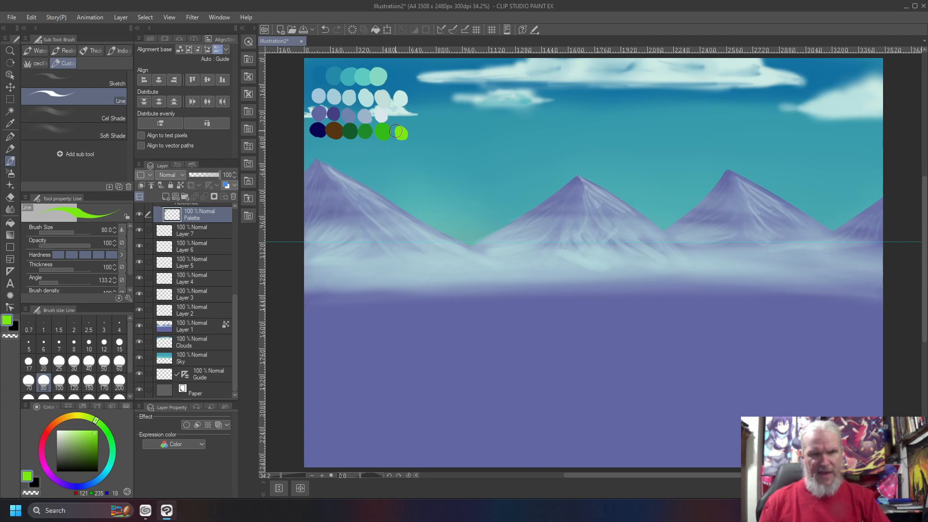
right_click(317, 129)
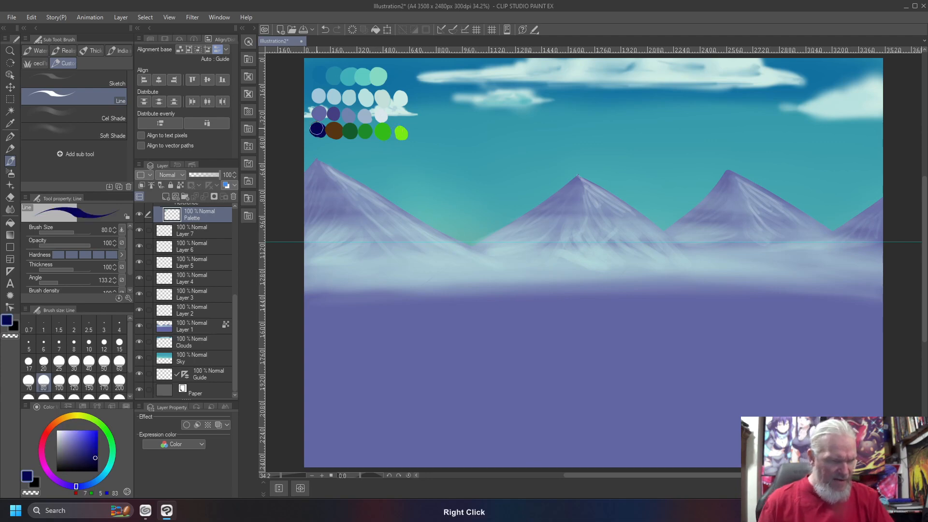
- In the Layer panel, name Layer 1 'Mountains' and Layer 2 'Background'
click(195, 327)
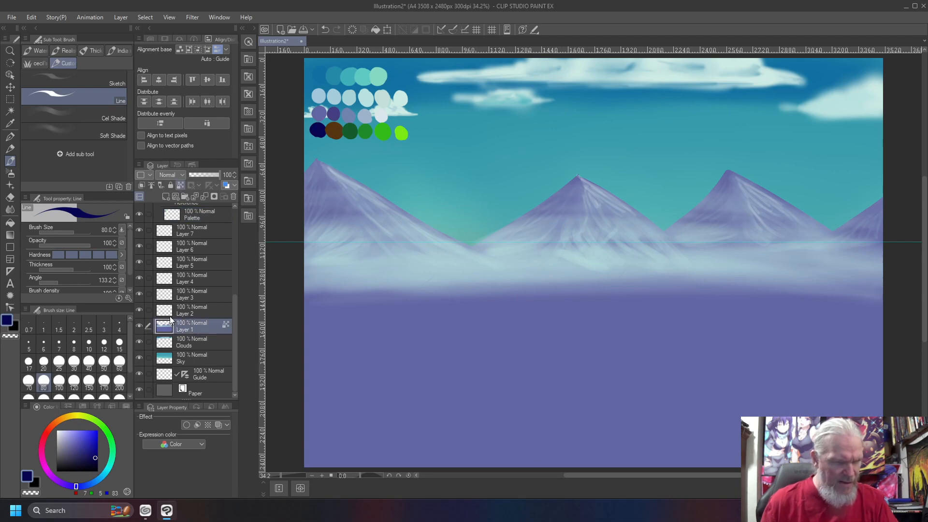
click(202, 314)
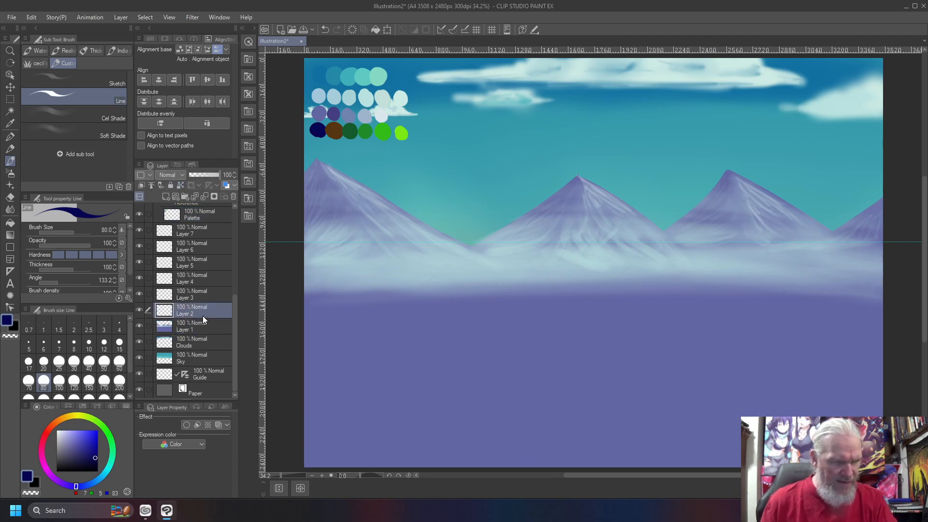
double_click(179, 326)
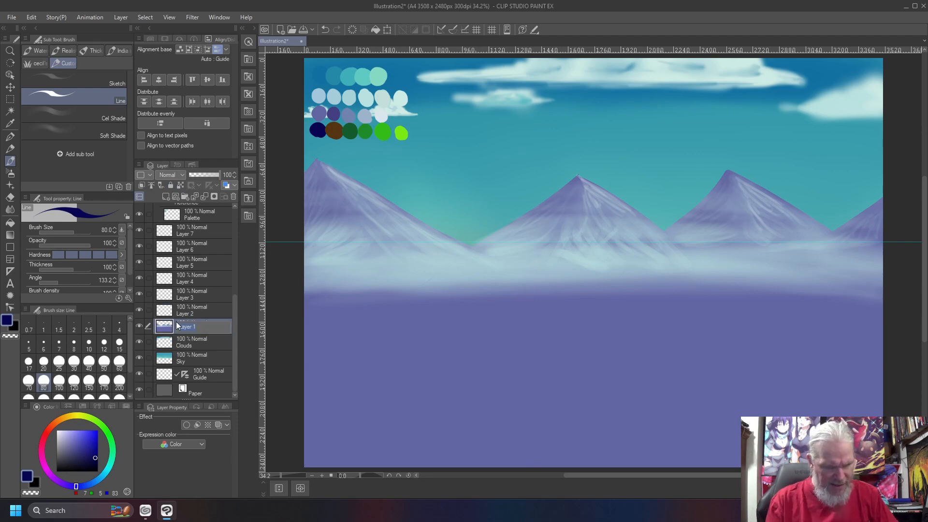
key(Return)
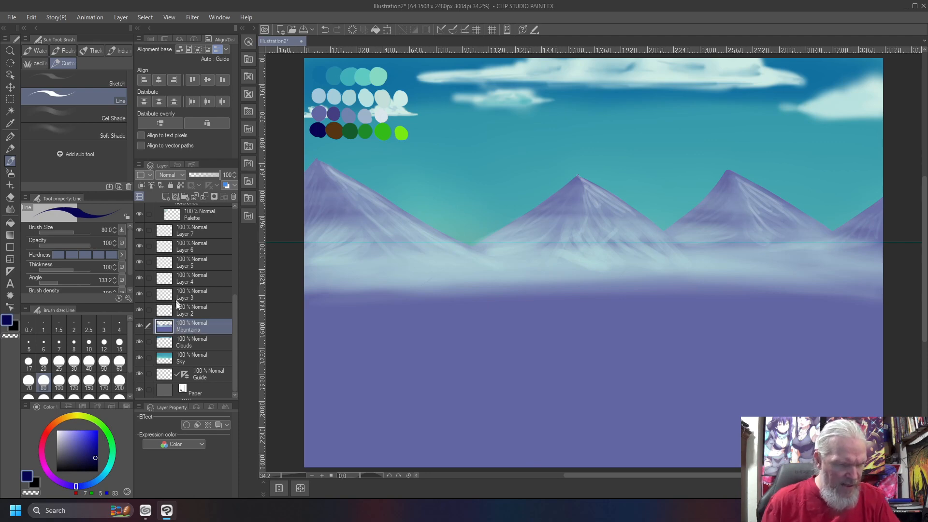
double_click(186, 312)
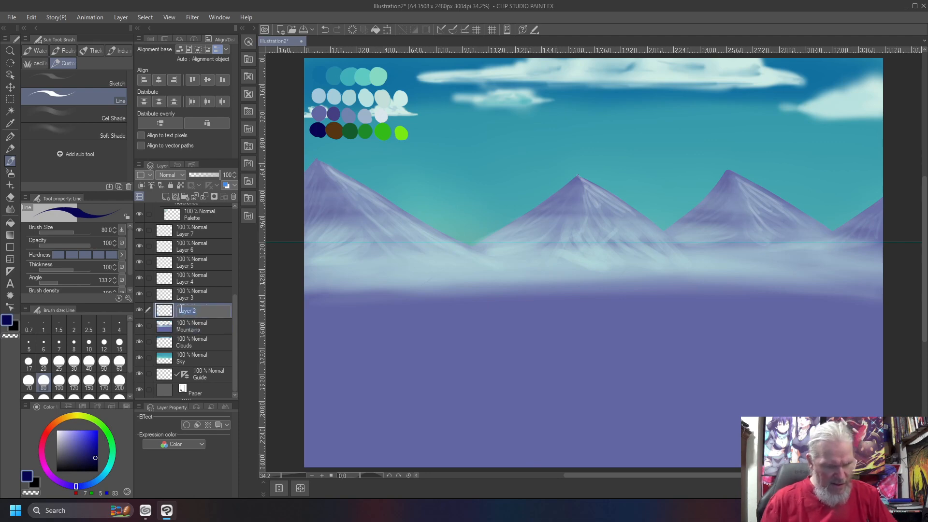
text(Background)
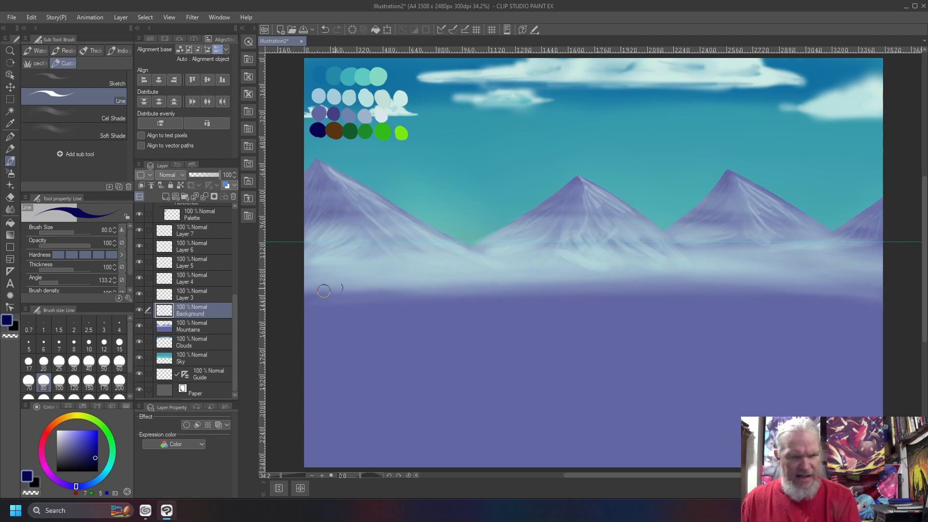
- Drag two tapered navy hill strokes, one from the left edge and one from the right
mouse_move(291, 306)
mouse_down()
mouse_move(376, 287)
mouse_move(693, 290)
mouse_up()
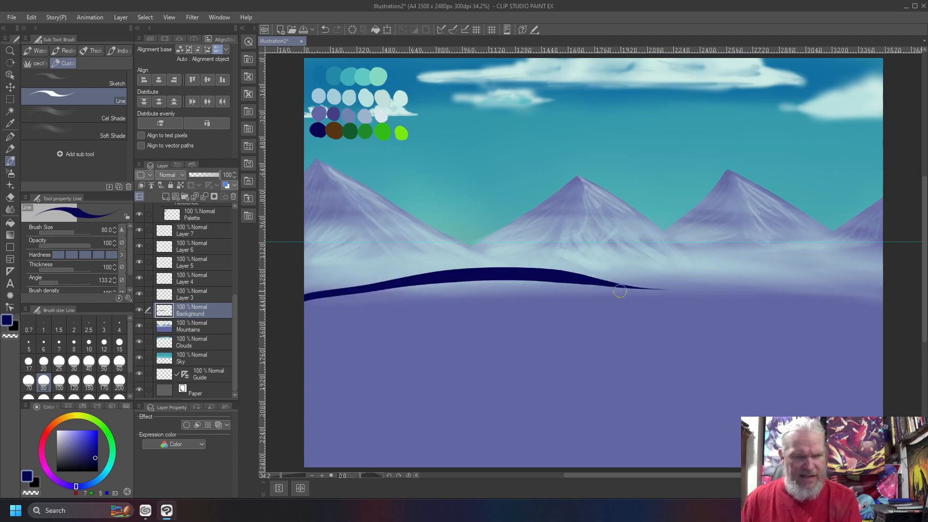
mouse_move(886, 293)
mouse_down()
mouse_move(617, 274)
mouse_move(438, 290)
mouse_up()
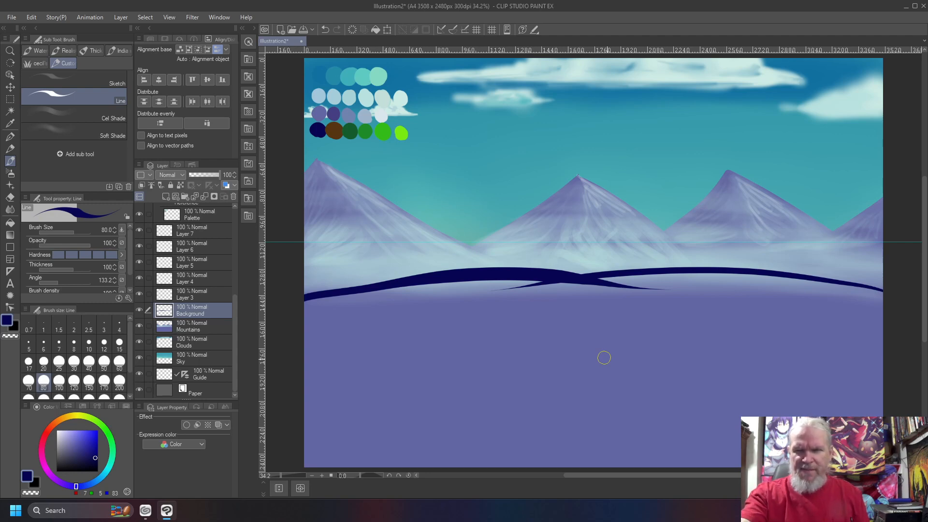
- Fill the ground below the hill outlines with dark navy using the Fill tool
key(g)
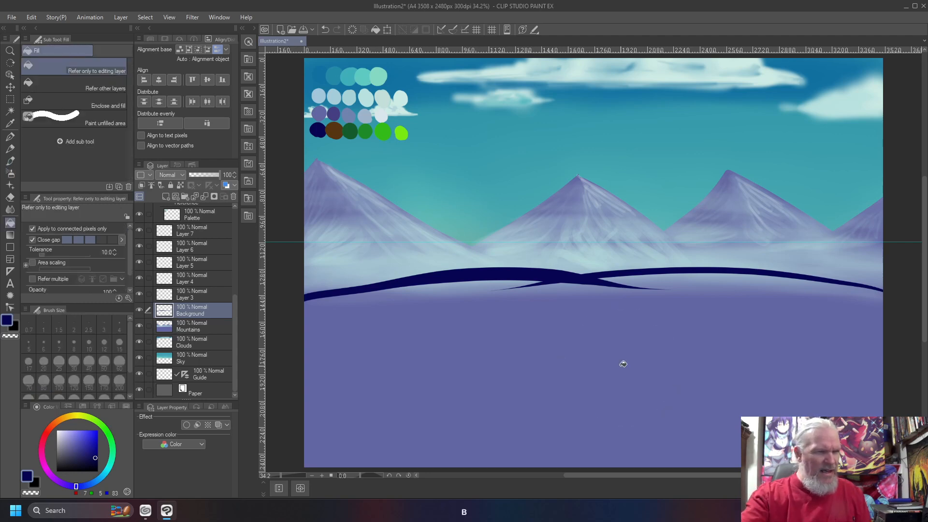
click(511, 401)
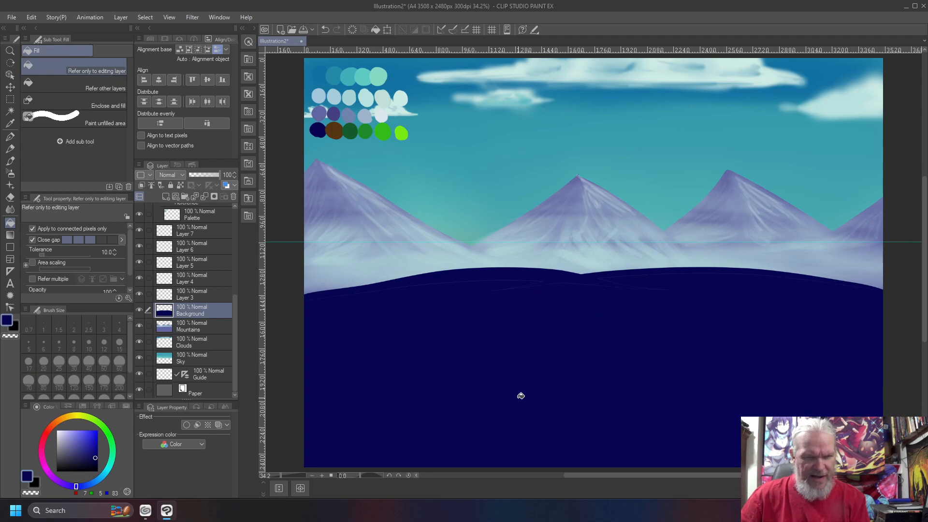
scroll(520, 396, up, 5)
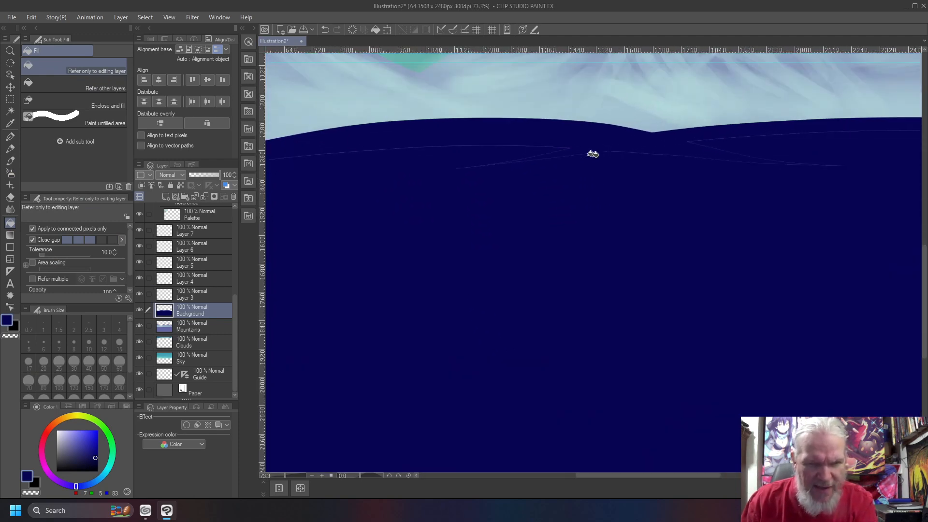
scroll(359, 190, down, 1)
scroll(484, 274, down, 2)
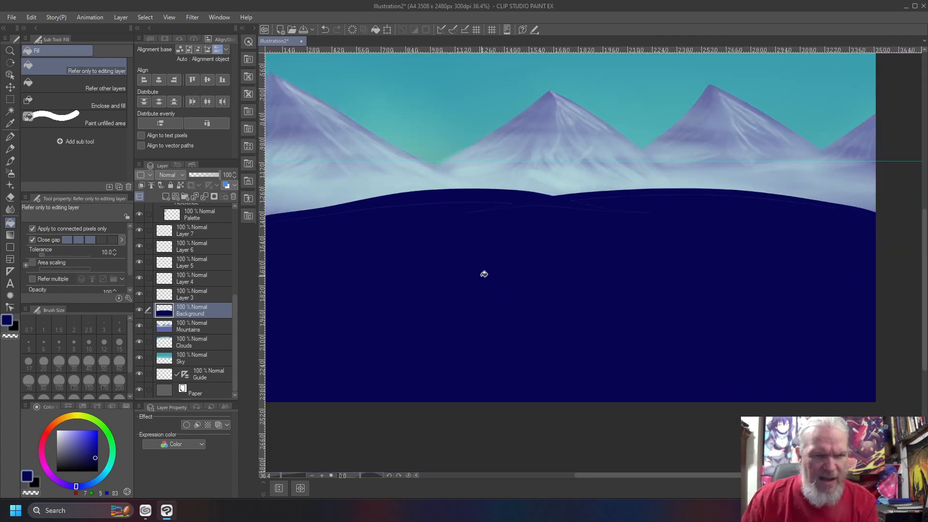
- Pan along the filled ridge edge to check it, then fit the whole canvas in view
key(b)
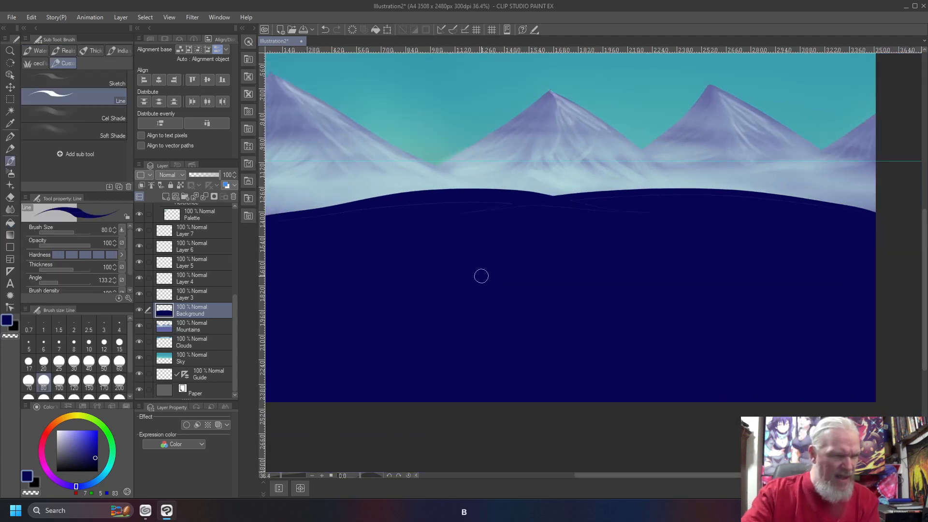
scroll(351, 243, up, 3)
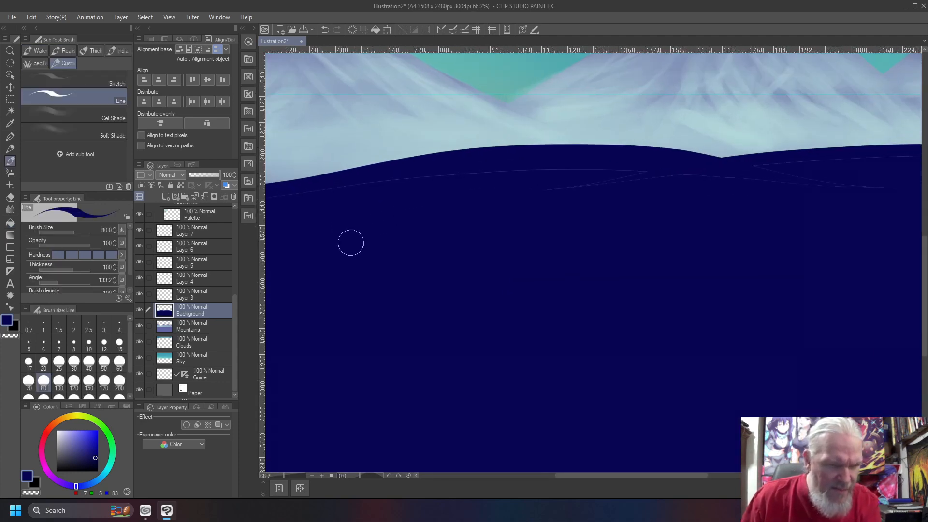
scroll(350, 243, up, 4)
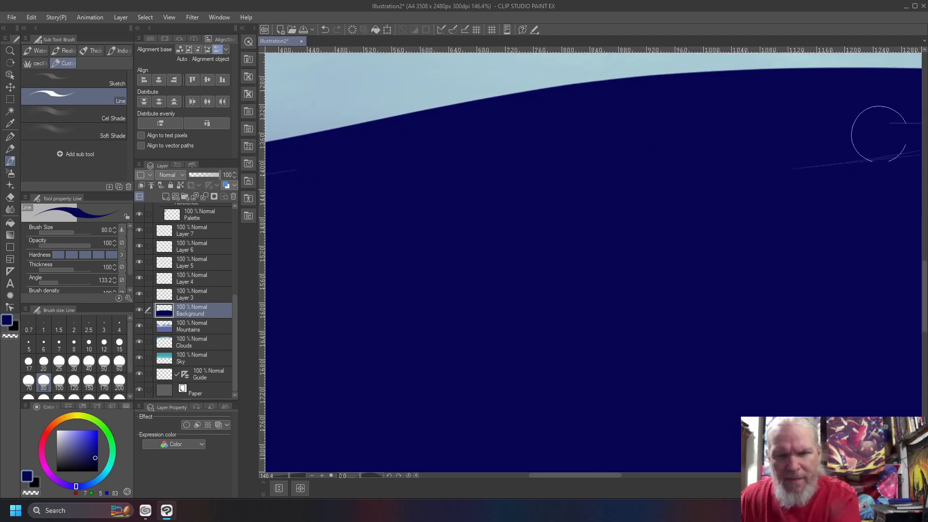
scroll(792, 160, down, 4)
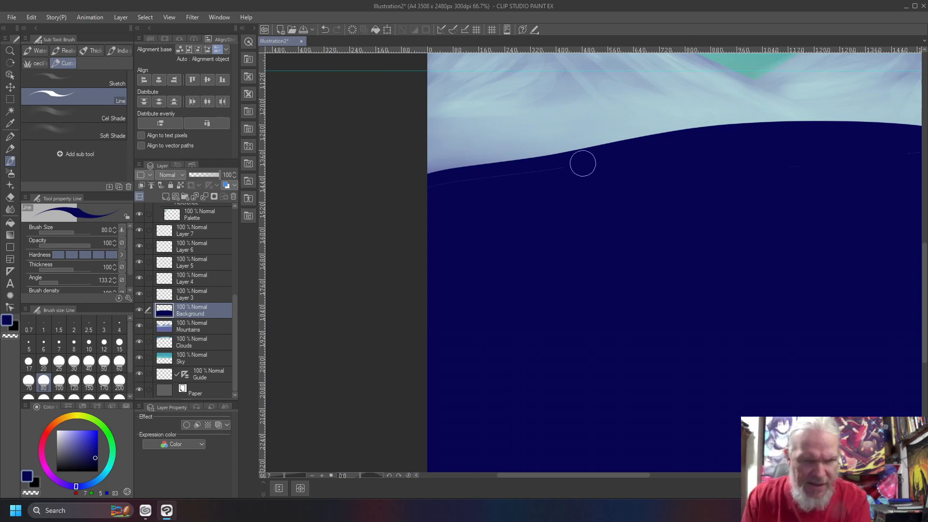
drag(681, 320, 343, 323)
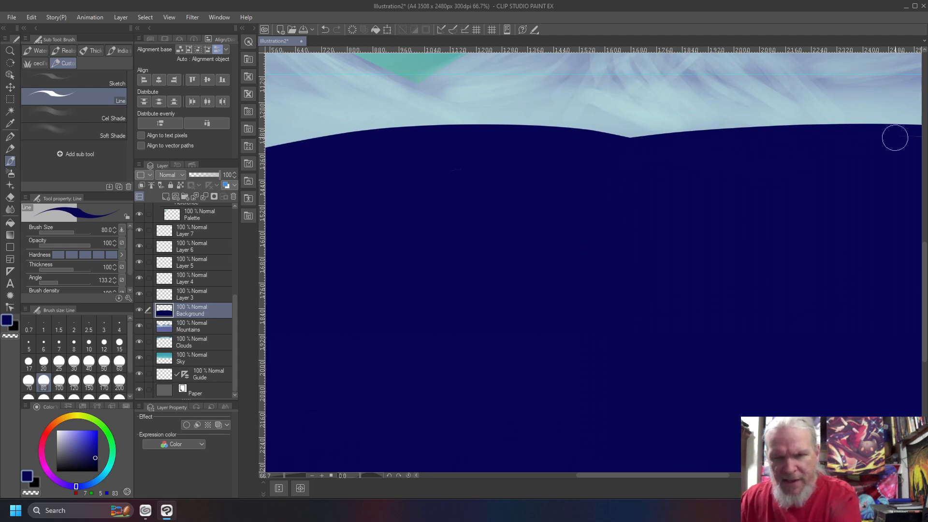
key(alt)
drag(745, 298, 507, 300)
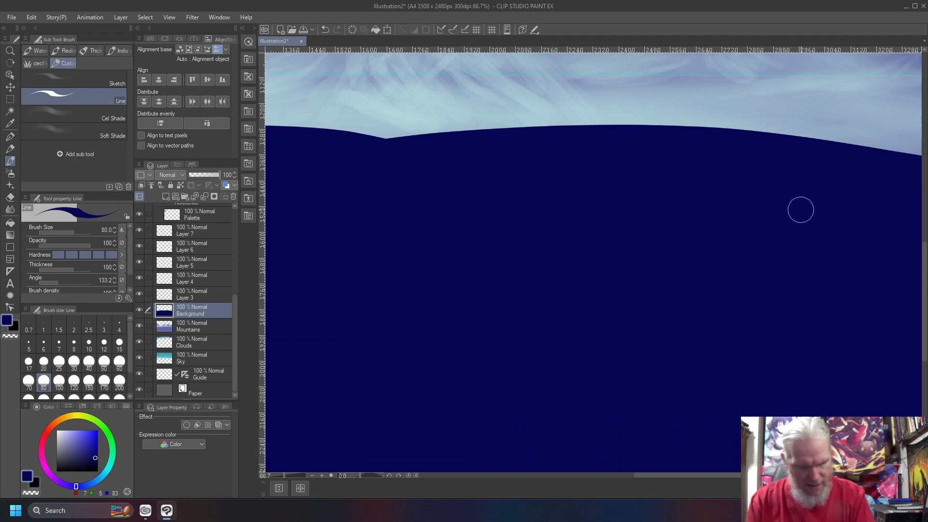
drag(701, 272, 414, 261)
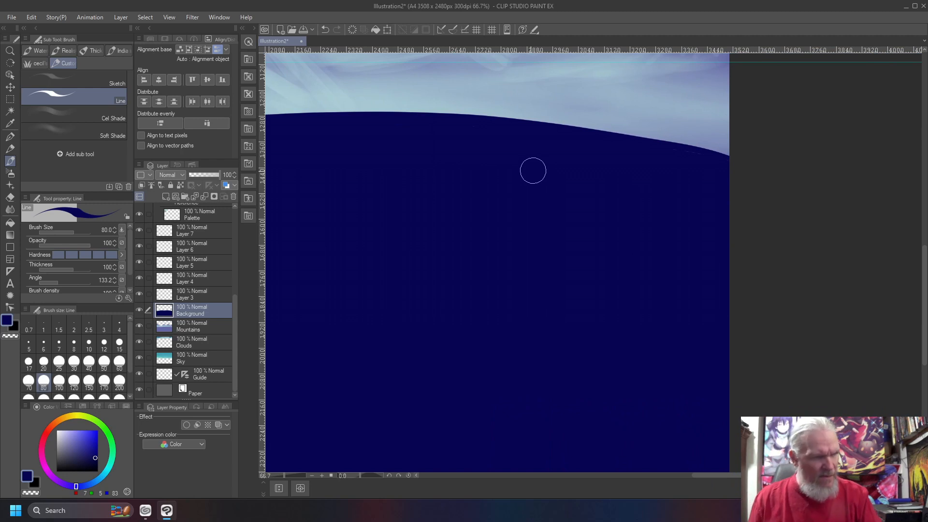
key(ctrl+0)
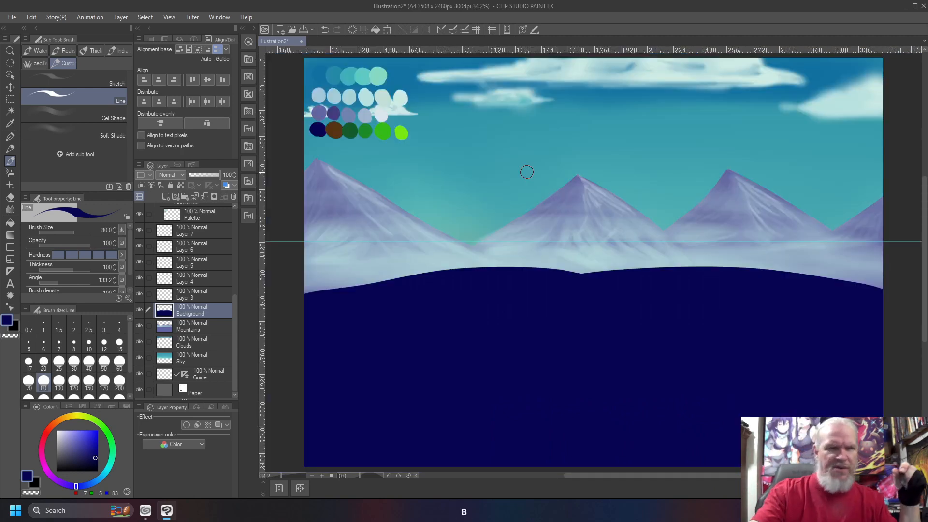
- Lock Background's transparent pixels and airbrush soft brown across the top of the navy ground
key(b)
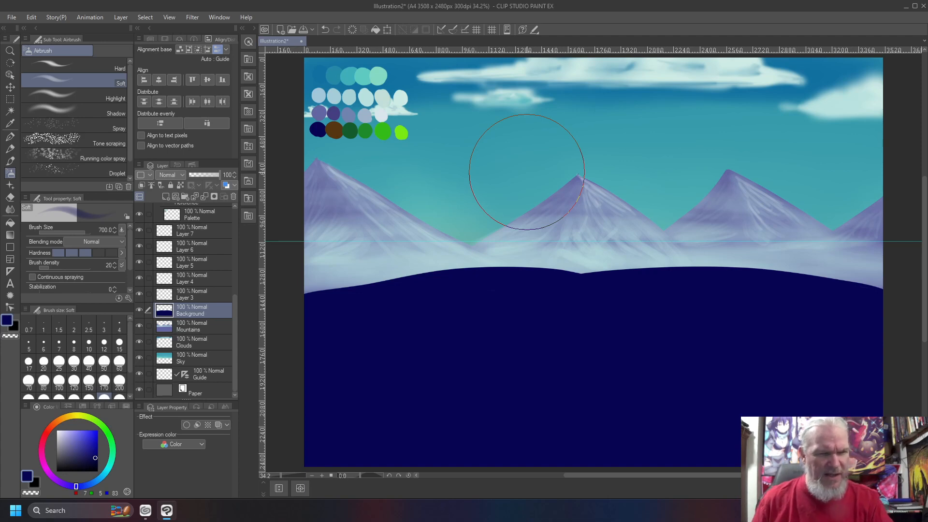
right_click(334, 130)
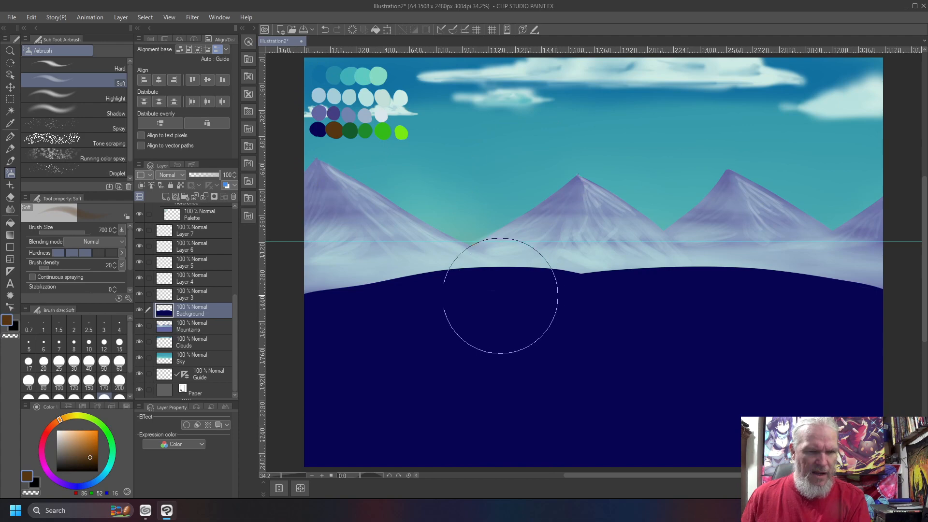
click(179, 186)
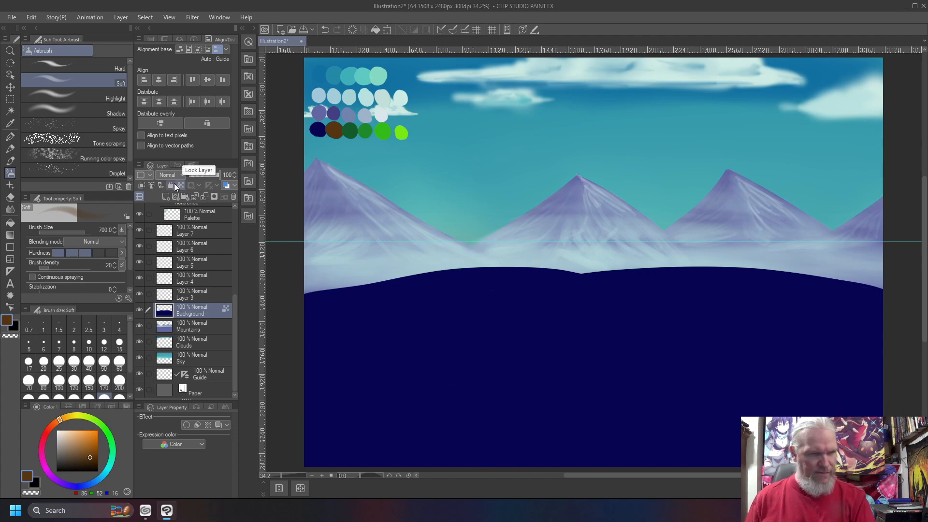
drag(524, 301, 501, 253)
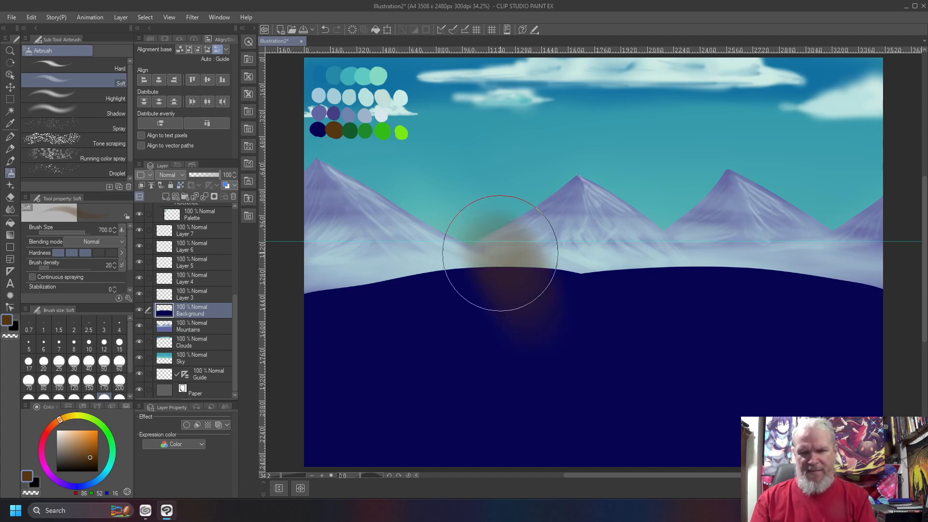
key(ctrl+z)
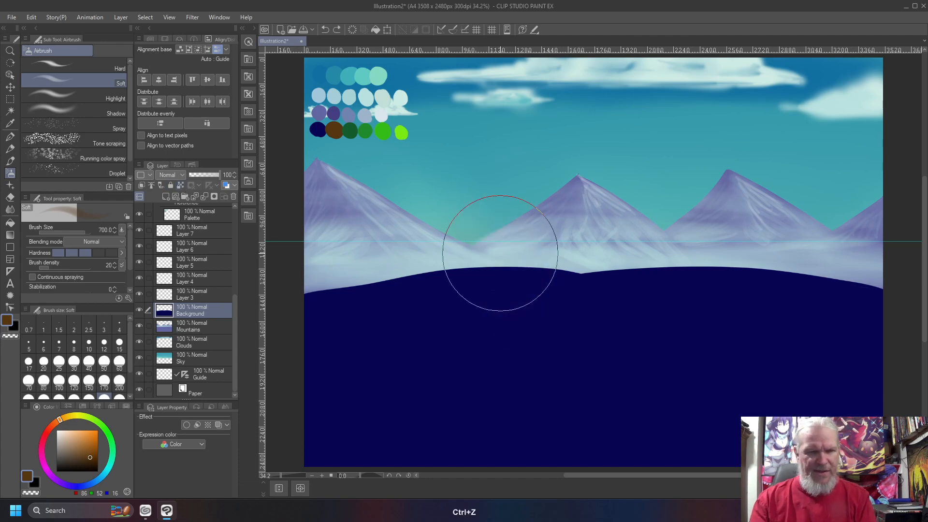
click(182, 187)
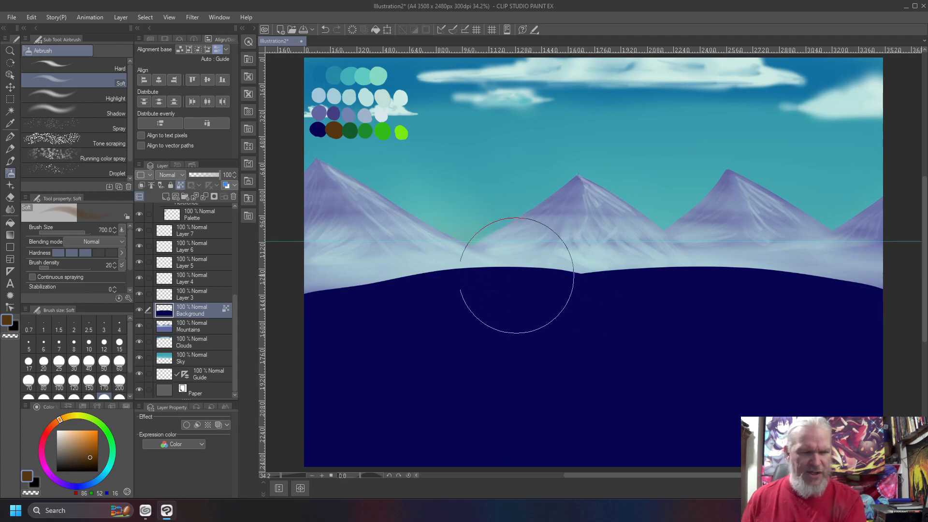
mouse_move(534, 279)
mouse_down()
mouse_move(572, 290)
mouse_move(549, 277)
mouse_move(446, 275)
mouse_move(290, 304)
mouse_move(498, 276)
mouse_move(862, 300)
mouse_move(797, 290)
mouse_move(839, 282)
mouse_move(597, 280)
mouse_move(580, 282)
mouse_move(850, 290)
mouse_move(715, 284)
mouse_move(835, 306)
mouse_move(384, 290)
mouse_move(314, 324)
mouse_move(431, 307)
mouse_move(407, 307)
mouse_move(412, 317)
mouse_move(535, 306)
mouse_move(532, 325)
mouse_move(541, 296)
mouse_move(625, 332)
mouse_move(575, 313)
mouse_move(587, 310)
mouse_move(491, 362)
mouse_move(501, 338)
mouse_move(311, 338)
mouse_move(342, 296)
mouse_move(356, 292)
mouse_move(291, 297)
mouse_move(389, 290)
mouse_up()
mouse_move(649, 291)
mouse_down()
mouse_move(532, 268)
mouse_move(581, 279)
mouse_move(769, 269)
mouse_move(890, 313)
mouse_move(790, 279)
mouse_move(881, 313)
mouse_move(827, 314)
mouse_move(866, 316)
mouse_move(821, 325)
mouse_move(876, 335)
mouse_move(834, 331)
mouse_move(840, 340)
mouse_move(797, 322)
mouse_move(814, 323)
mouse_move(617, 305)
mouse_move(597, 323)
mouse_move(603, 335)
mouse_move(541, 314)
mouse_move(640, 315)
mouse_move(769, 344)
mouse_move(662, 313)
mouse_move(465, 325)
mouse_move(719, 319)
mouse_move(669, 318)
mouse_move(789, 305)
mouse_move(857, 345)
mouse_move(618, 301)
mouse_move(525, 299)
mouse_move(404, 318)
mouse_move(470, 317)
mouse_move(290, 343)
mouse_move(308, 311)
mouse_move(333, 347)
mouse_move(280, 368)
mouse_move(591, 339)
mouse_move(632, 326)
mouse_move(636, 341)
mouse_move(581, 343)
mouse_move(862, 359)
mouse_move(787, 339)
mouse_move(877, 350)
mouse_move(881, 301)
mouse_move(892, 297)
mouse_move(736, 283)
mouse_move(803, 291)
mouse_move(750, 315)
mouse_move(614, 323)
mouse_move(720, 313)
mouse_move(646, 306)
mouse_move(779, 349)
mouse_move(572, 315)
mouse_move(598, 324)
mouse_move(451, 329)
mouse_move(365, 358)
mouse_move(379, 344)
mouse_move(699, 376)
mouse_move(793, 343)
mouse_move(611, 338)
mouse_move(316, 362)
mouse_up()
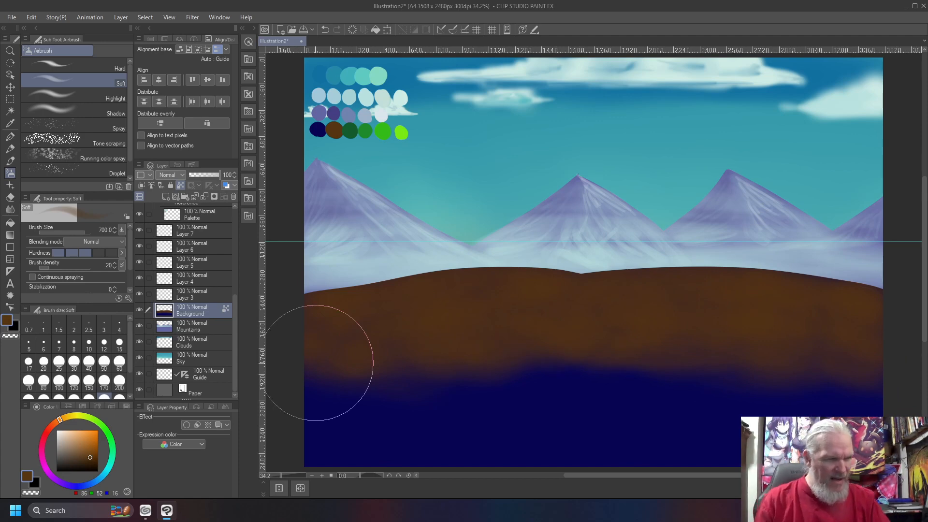
- Airbrush sampled dark green over the brown hill, then load a brighter green and resize the brush
right_click(346, 126)
right_click(346, 121)
right_click(350, 130)
mouse_move(496, 286)
mouse_down()
mouse_move(531, 275)
mouse_move(567, 275)
mouse_move(467, 268)
mouse_move(362, 278)
mouse_move(296, 304)
mouse_move(450, 274)
mouse_move(775, 281)
mouse_move(738, 273)
mouse_move(890, 305)
mouse_move(618, 272)
mouse_move(838, 292)
mouse_move(867, 301)
mouse_move(865, 325)
mouse_move(816, 313)
mouse_move(885, 340)
mouse_move(673, 307)
mouse_move(832, 319)
mouse_move(709, 309)
mouse_move(790, 288)
mouse_move(625, 311)
mouse_move(678, 320)
mouse_move(517, 310)
mouse_move(680, 321)
mouse_move(430, 330)
mouse_move(402, 318)
mouse_move(285, 338)
mouse_move(305, 319)
mouse_move(388, 314)
mouse_move(282, 340)
mouse_move(514, 298)
mouse_move(490, 320)
mouse_move(353, 350)
mouse_move(440, 340)
mouse_move(537, 299)
mouse_move(667, 324)
mouse_move(607, 296)
mouse_move(657, 291)
mouse_move(536, 297)
mouse_move(637, 303)
mouse_move(693, 320)
mouse_move(383, 307)
mouse_move(299, 315)
mouse_move(355, 308)
mouse_move(324, 303)
mouse_move(462, 286)
mouse_move(613, 305)
mouse_move(633, 289)
mouse_up()
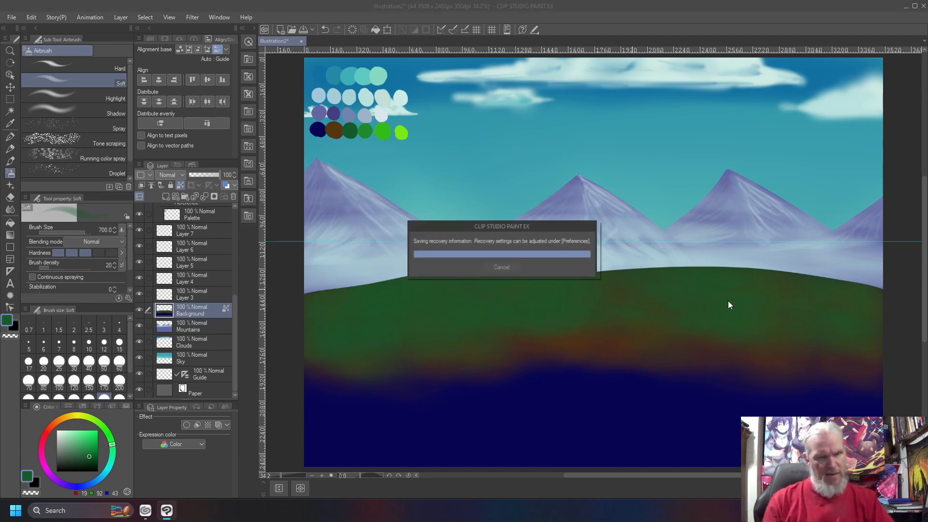
mouse_move(763, 293)
mouse_down()
mouse_move(837, 320)
mouse_move(866, 355)
mouse_move(755, 324)
mouse_move(830, 349)
mouse_move(833, 359)
mouse_move(643, 334)
mouse_move(638, 302)
mouse_move(576, 296)
mouse_move(631, 296)
mouse_move(708, 336)
mouse_move(571, 321)
mouse_move(607, 318)
mouse_move(515, 331)
mouse_move(516, 342)
mouse_move(713, 341)
mouse_move(877, 365)
mouse_move(736, 366)
mouse_move(746, 372)
mouse_move(342, 361)
mouse_move(422, 369)
mouse_move(553, 347)
mouse_move(815, 353)
mouse_move(267, 365)
mouse_up()
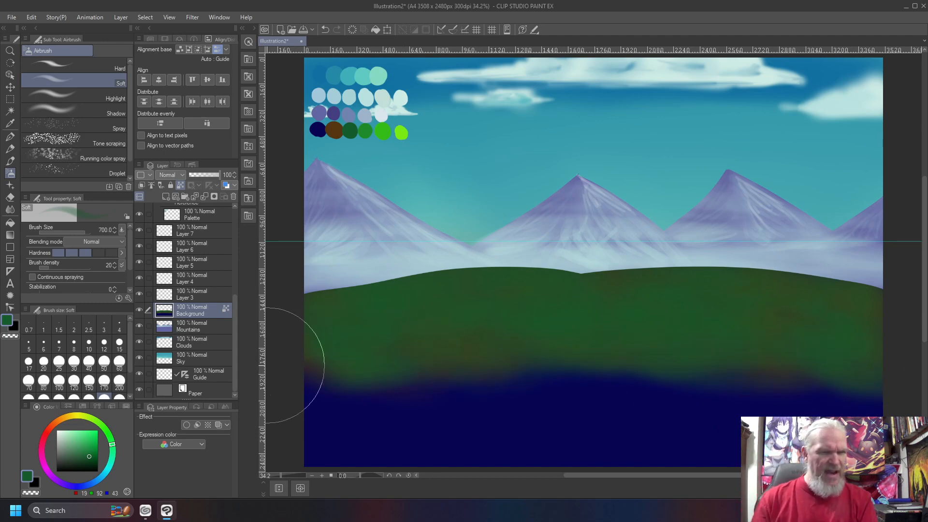
right_click(359, 124)
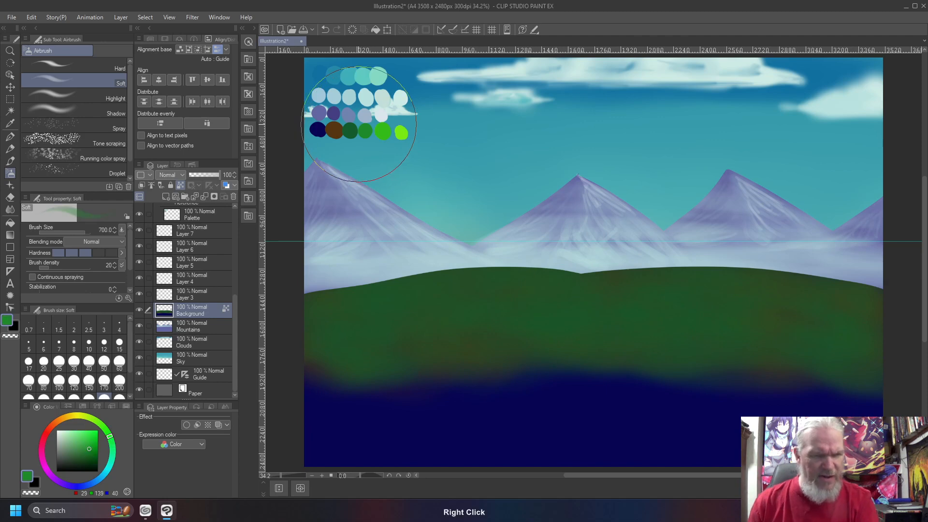
key(bracketleft)
key(bracketleft)
key(bracketleft)
key(bracketleft)
key(bracketleft)
key(bracketleft)
key(bracketright)
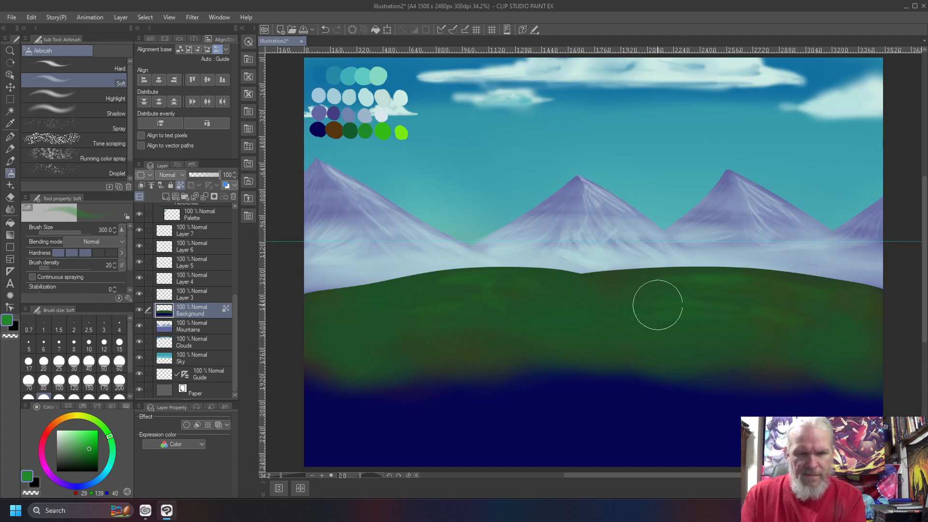
- Enlarge the airbrush and blend the green evenly across the hill
key(bracketright)
key(bracketright)
mouse_move(763, 291)
mouse_down()
mouse_move(713, 288)
mouse_move(764, 293)
mouse_move(740, 288)
mouse_move(697, 307)
mouse_move(824, 303)
mouse_move(779, 293)
mouse_up()
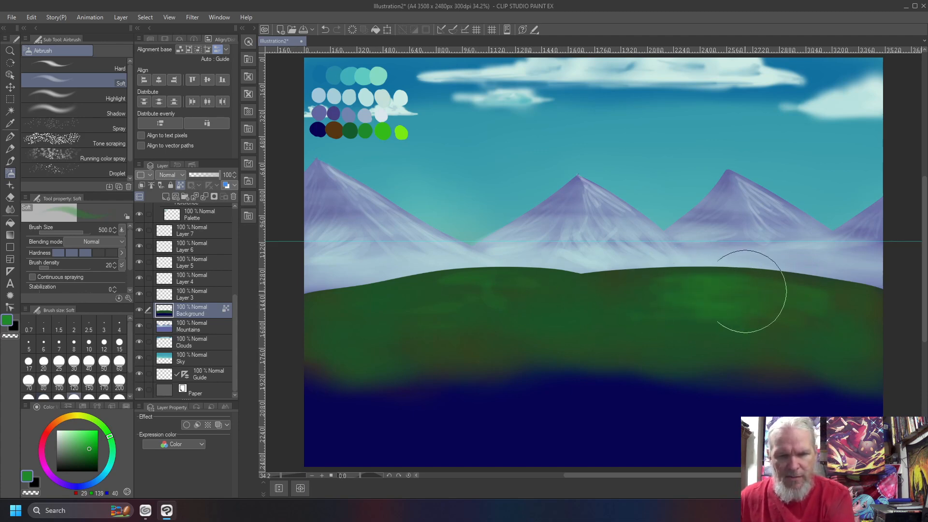
mouse_move(713, 309)
mouse_down()
mouse_move(609, 328)
mouse_move(676, 295)
mouse_move(613, 303)
mouse_up()
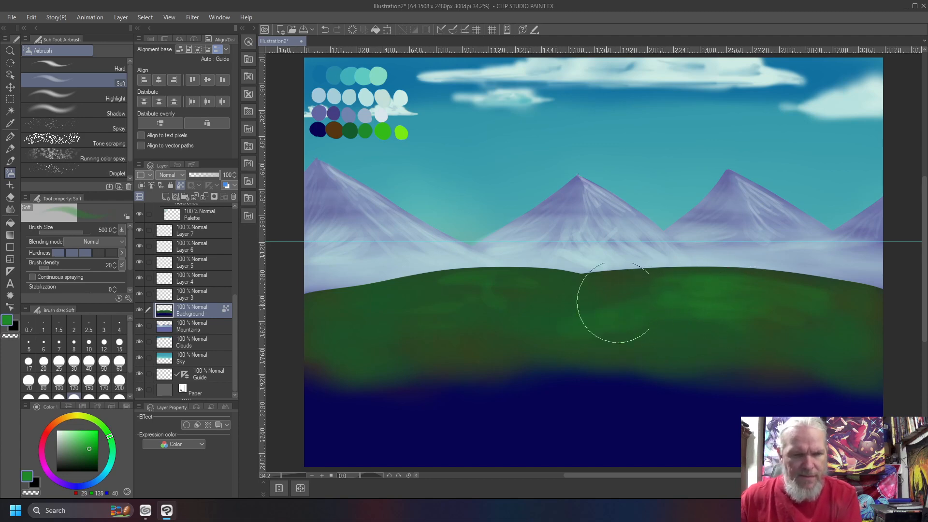
mouse_move(489, 282)
mouse_down()
mouse_move(512, 284)
mouse_move(374, 302)
mouse_move(533, 294)
mouse_move(422, 299)
mouse_move(544, 299)
mouse_move(551, 313)
mouse_move(453, 311)
mouse_move(371, 323)
mouse_move(477, 316)
mouse_move(361, 338)
mouse_move(535, 319)
mouse_move(428, 333)
mouse_move(690, 334)
mouse_move(851, 353)
mouse_move(864, 310)
mouse_move(835, 289)
mouse_move(892, 308)
mouse_move(796, 283)
mouse_move(861, 296)
mouse_move(801, 282)
mouse_move(845, 288)
mouse_up()
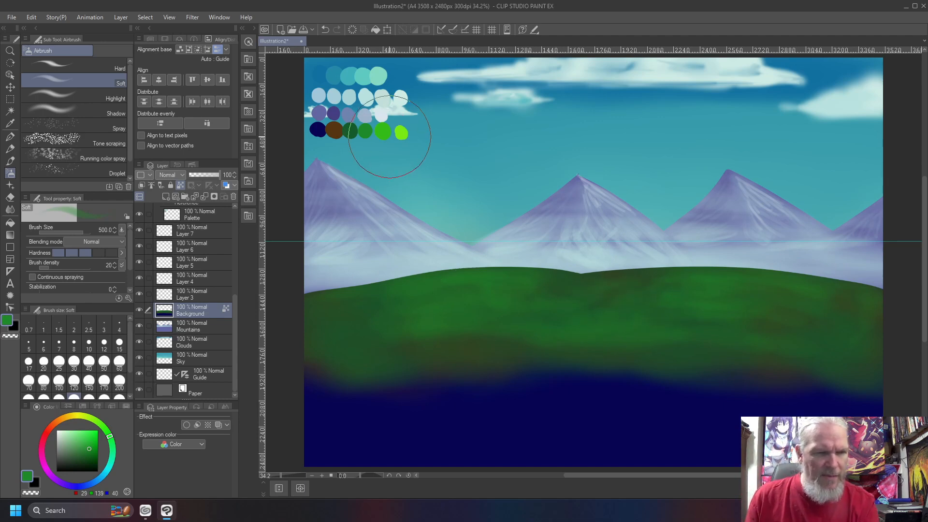
- Add lighter green streaks at size 300 and lime highlights at size 250 along the crest
right_click(378, 126)
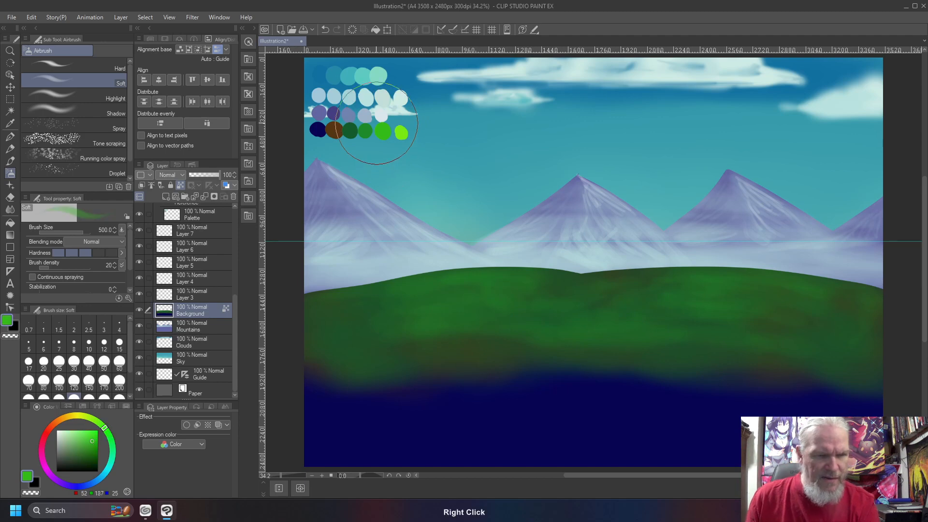
key(bracketleft)
key(bracketleft)
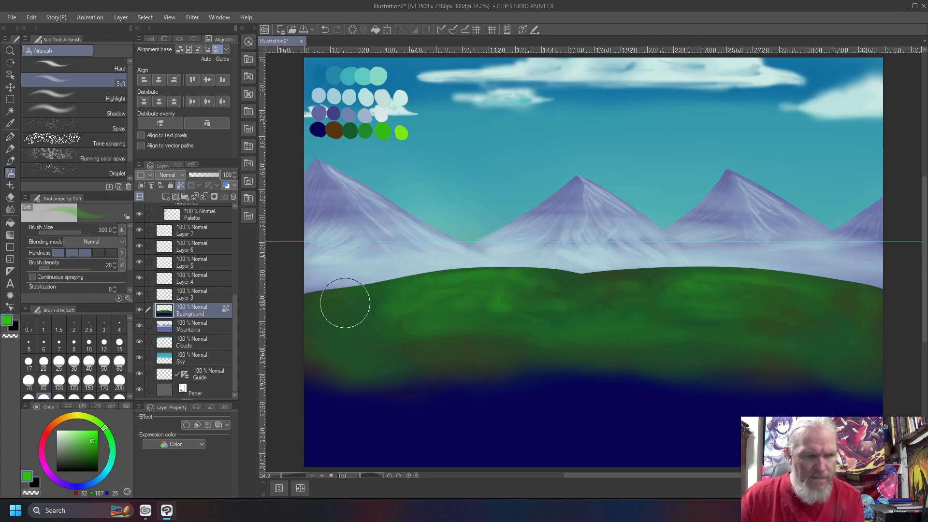
mouse_move(774, 295)
mouse_down()
mouse_move(840, 312)
mouse_move(730, 308)
mouse_move(852, 335)
mouse_up()
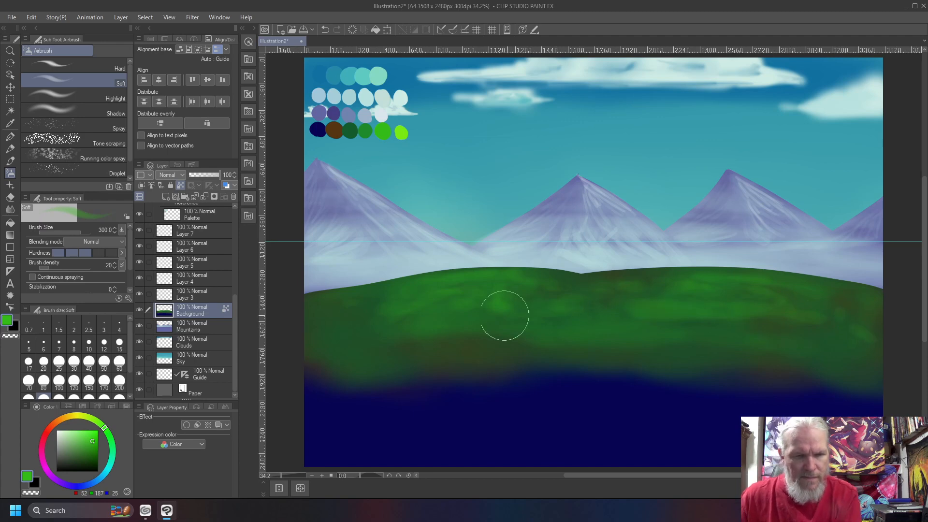
right_click(395, 128)
key(bracketleft)
key(bracketleft)
key(bracketleft)
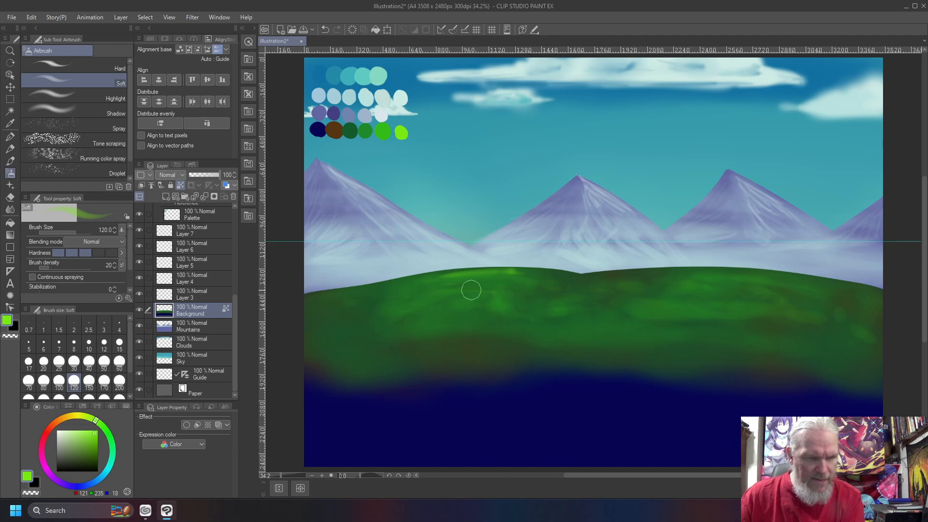
drag(710, 274, 767, 279)
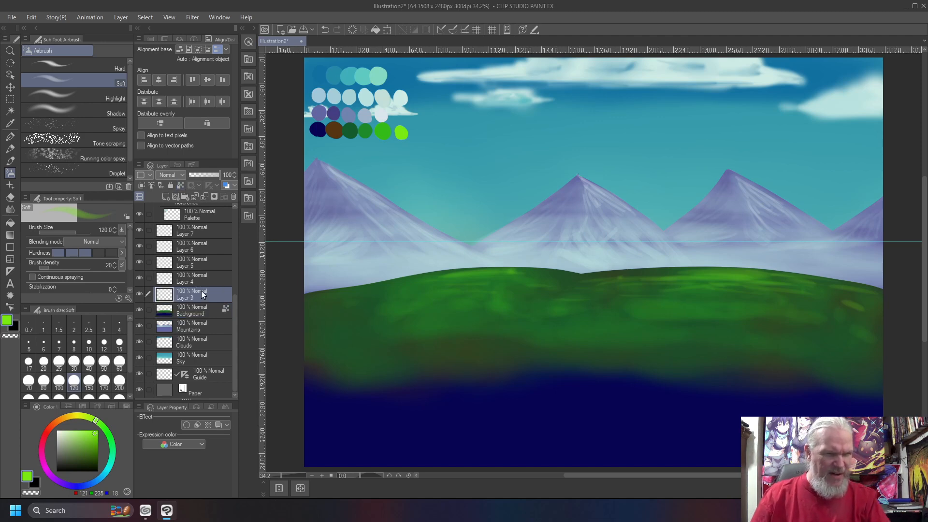
- Paint a slightly shifted dark-blue dab below the navy swatch on the Palette layer
right_click(317, 129)
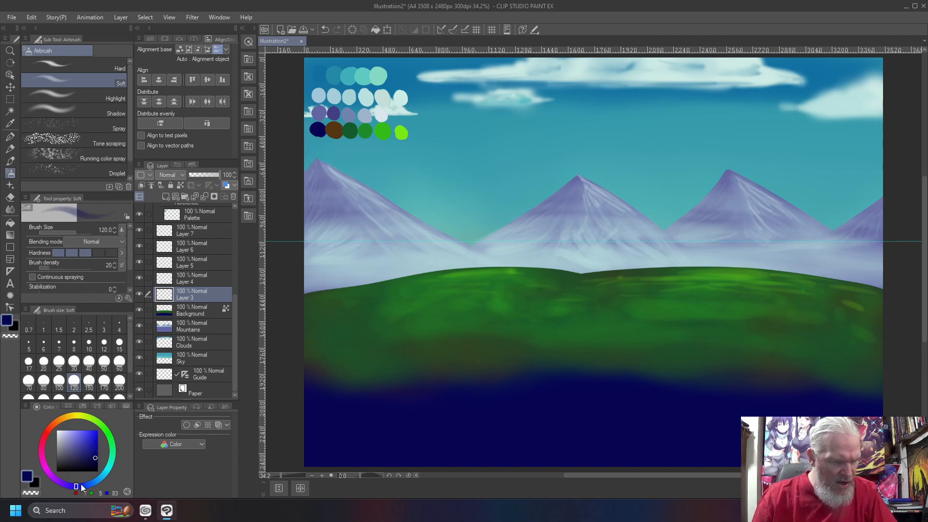
drag(81, 484, 84, 487)
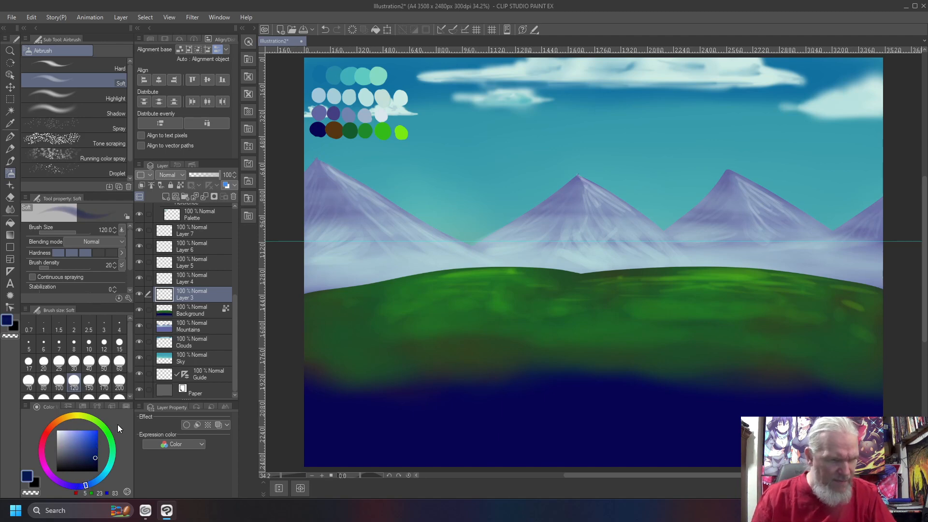
drag(319, 145, 317, 146)
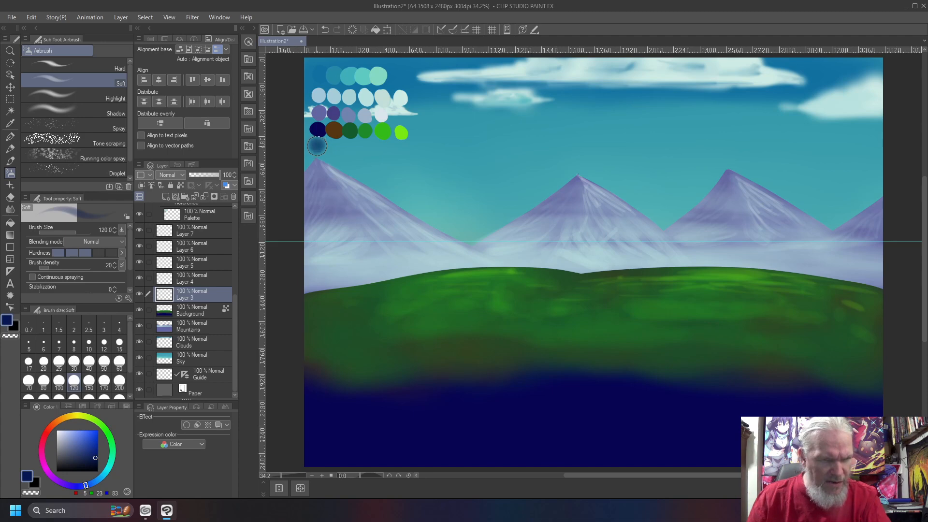
key(ctrl+z)
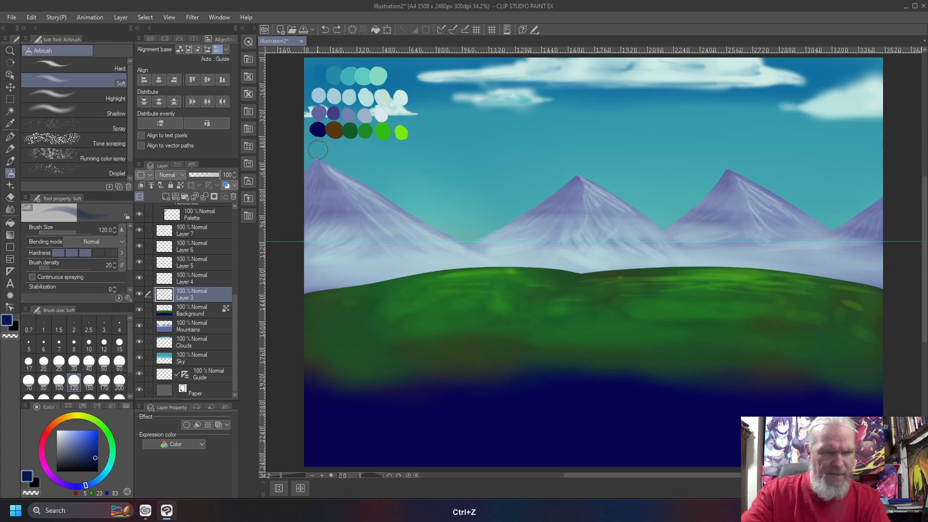
key(m)
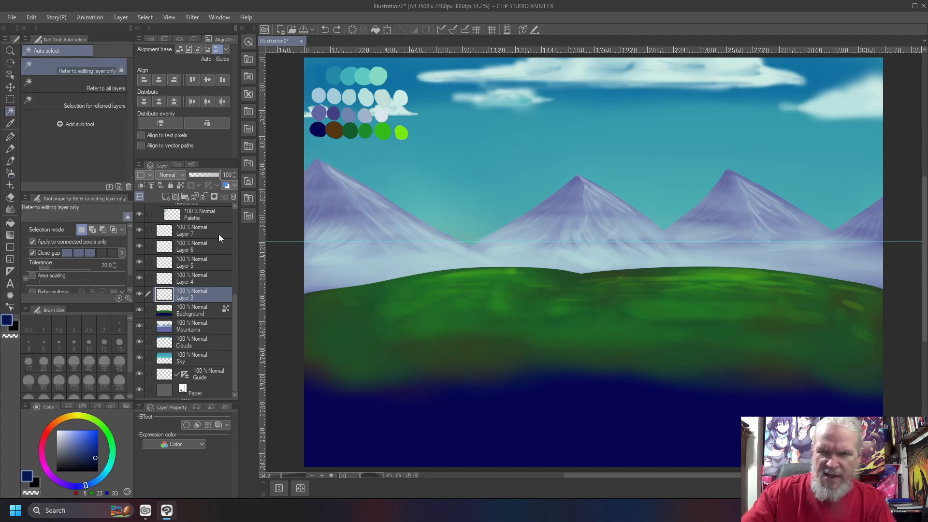
key(b)
click(189, 219)
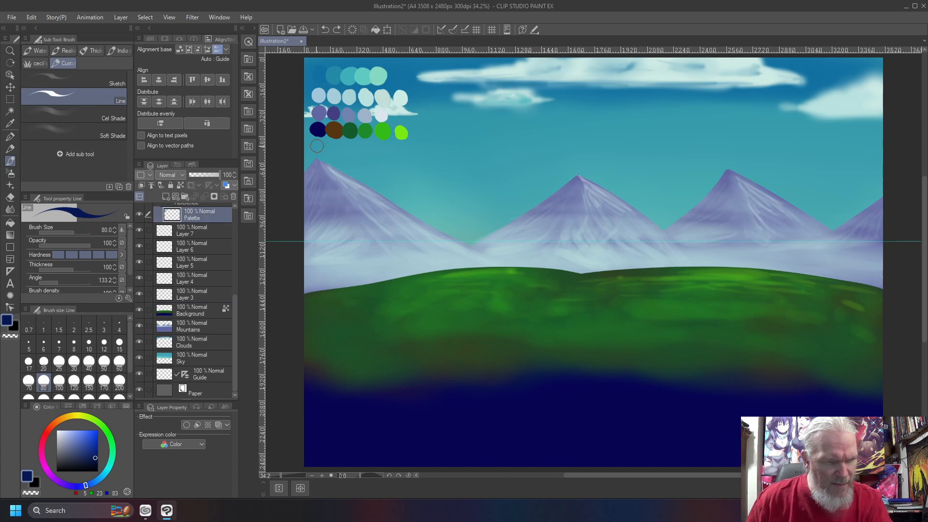
drag(316, 148, 316, 149)
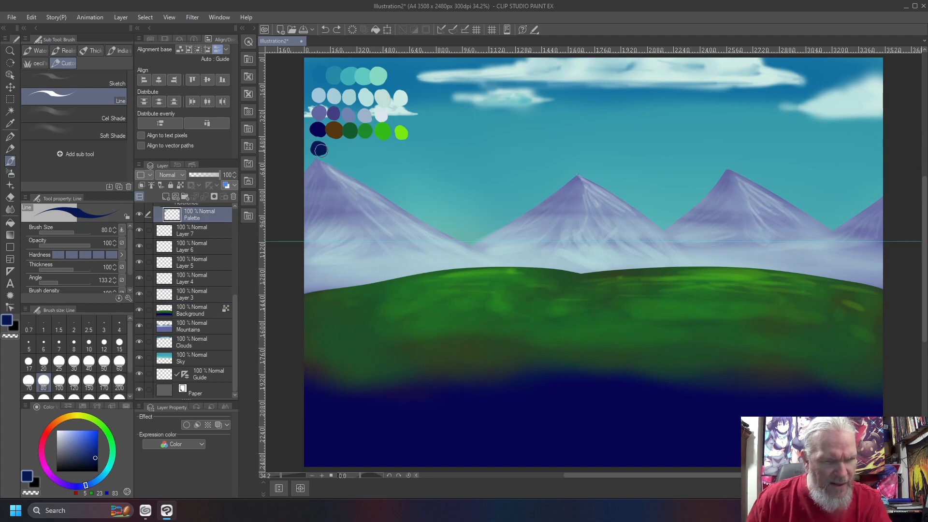
- Add new brown and dark green dabs in the second palette row
right_click(334, 130)
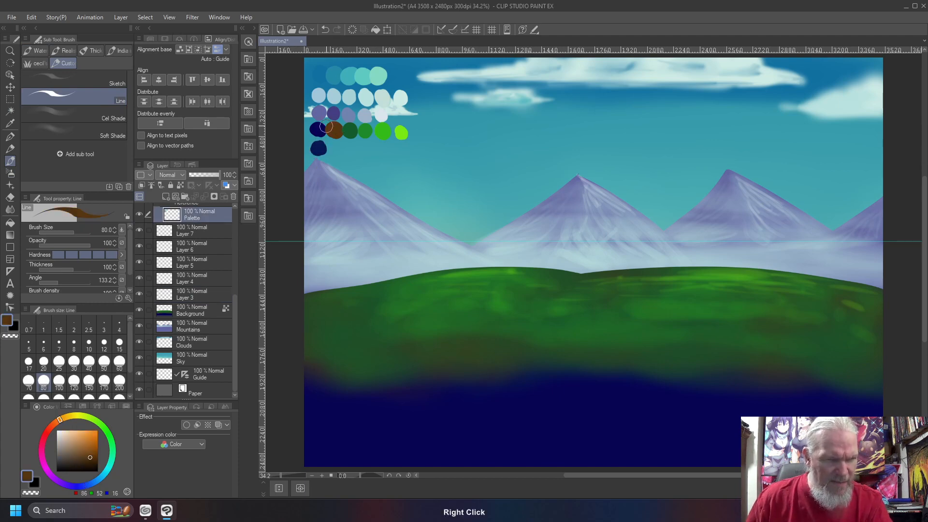
click(62, 418)
click(336, 147)
drag(338, 148, 333, 146)
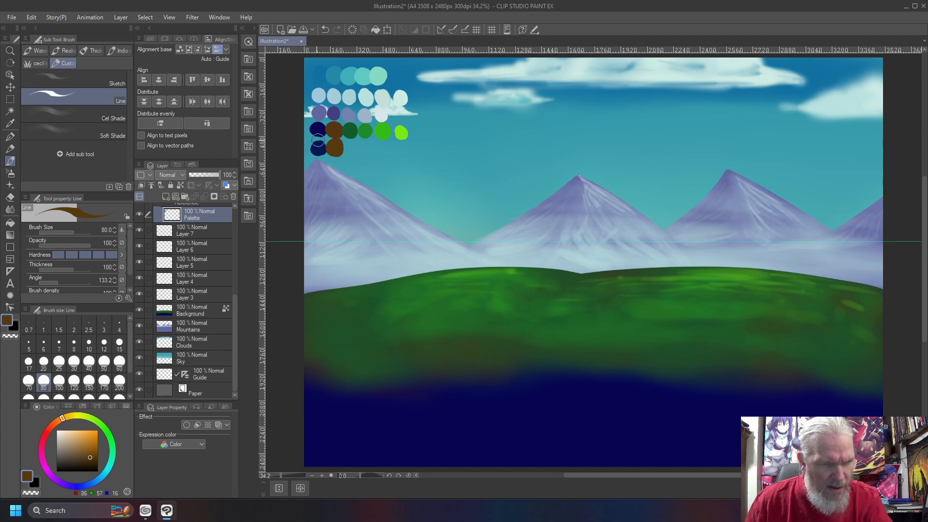
right_click(349, 129)
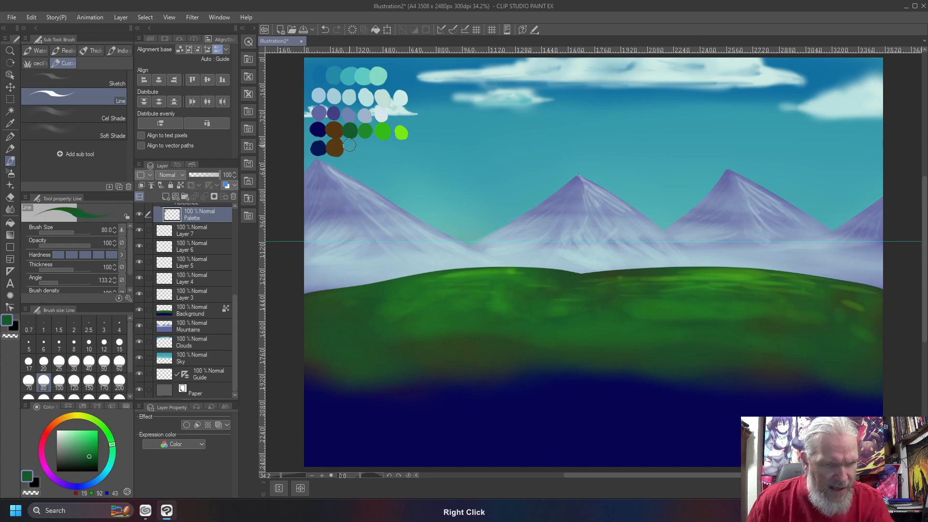
drag(353, 146, 349, 147)
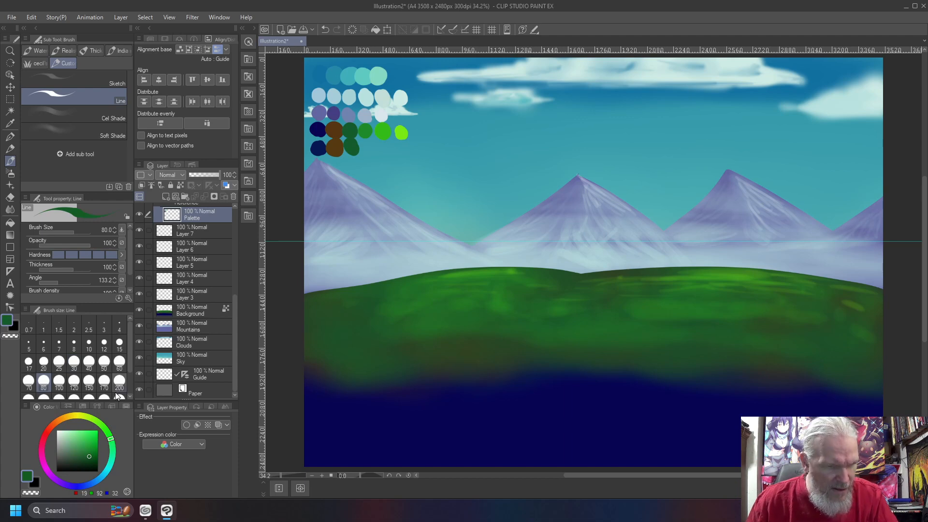
drag(354, 148, 349, 145)
- Add green, yellow-green and pale yellow-green dabs to the row, then sample the navy
right_click(364, 130)
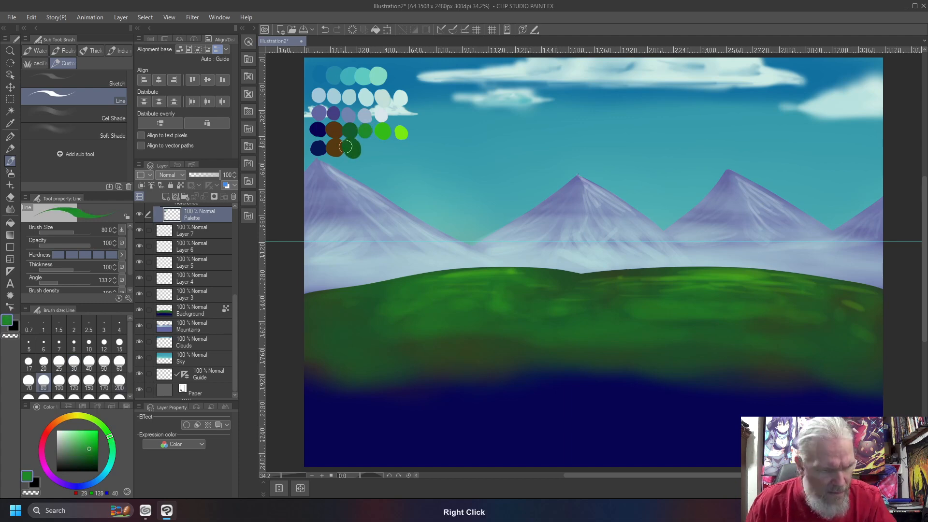
click(108, 433)
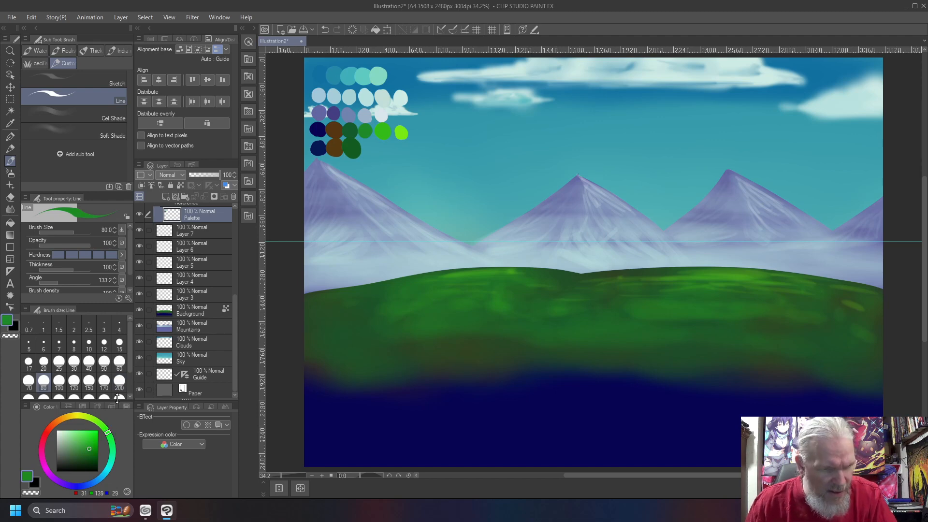
drag(368, 148, 366, 149)
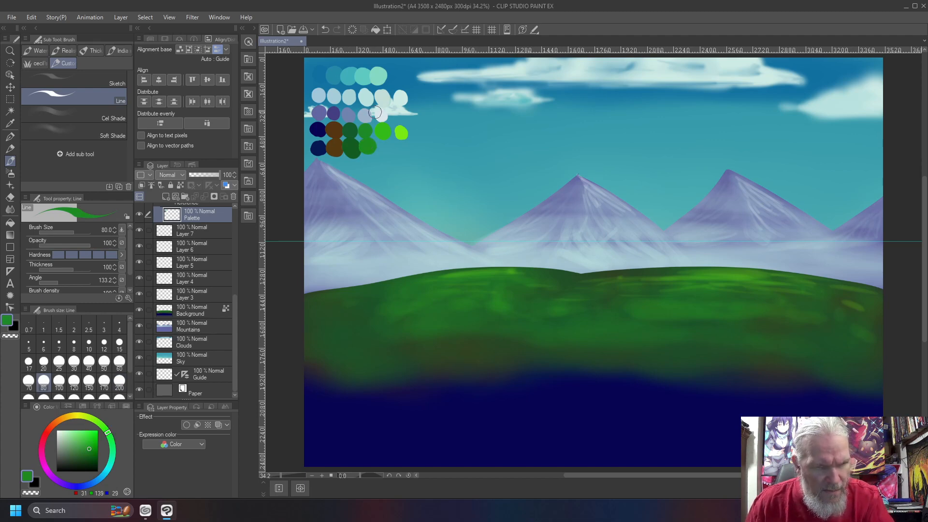
right_click(379, 131)
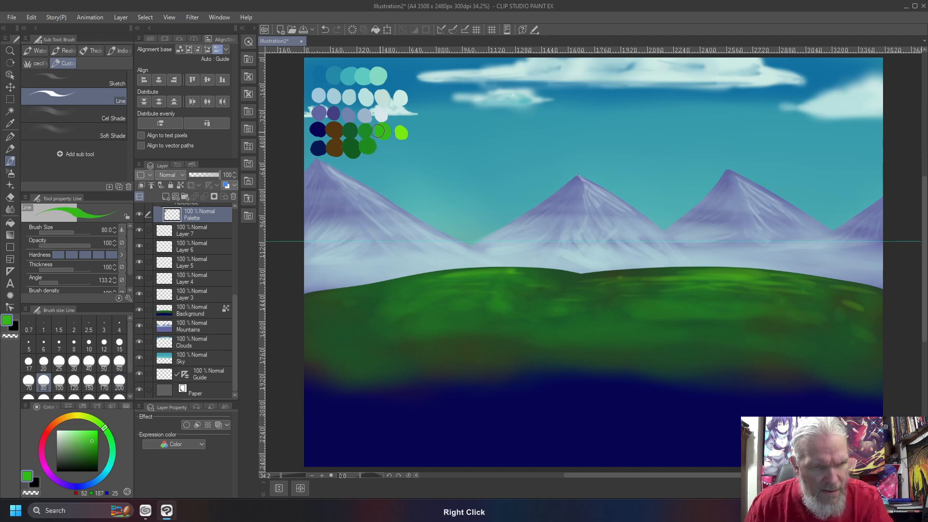
click(99, 424)
drag(384, 148, 385, 152)
right_click(401, 132)
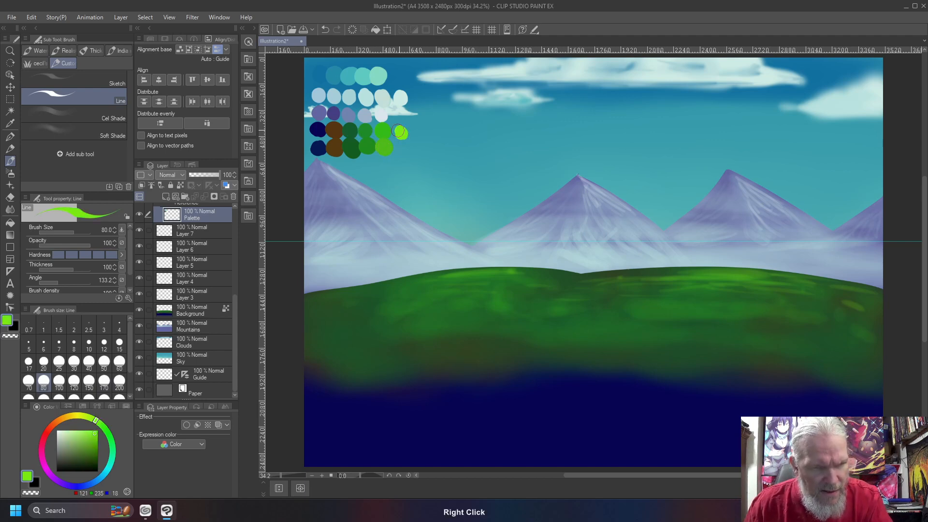
click(90, 418)
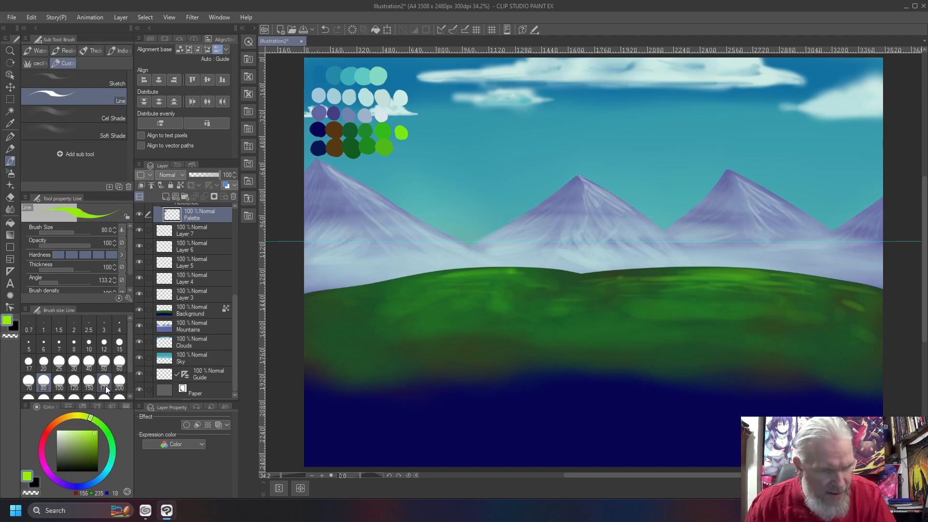
drag(400, 149, 402, 147)
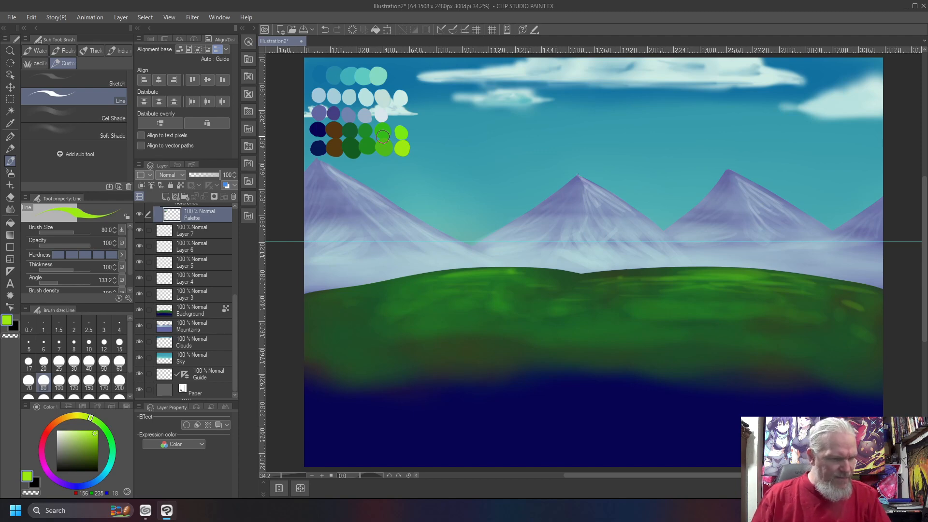
right_click(314, 145)
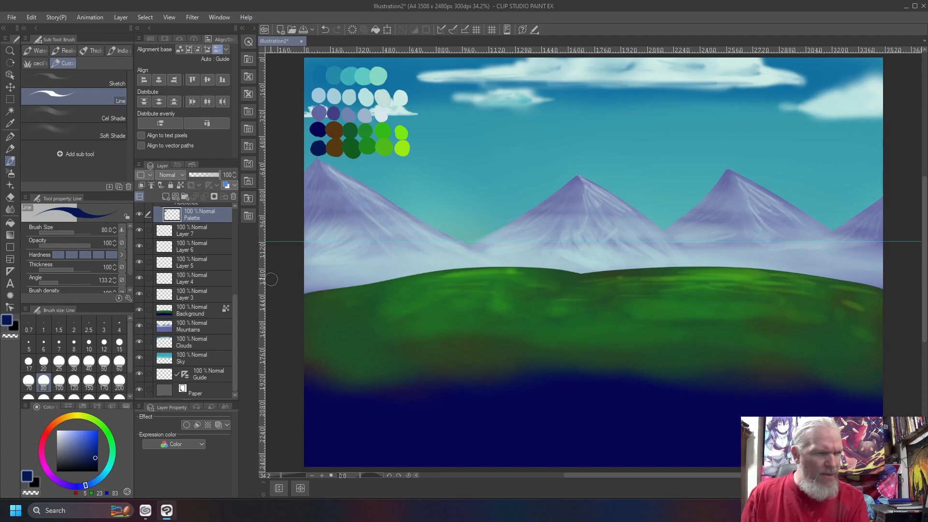
- Draw four tapered navy ridge lines across the green hills from both canvas edges
mouse_move(294, 318)
mouse_down()
mouse_move(439, 318)
mouse_move(517, 304)
mouse_move(614, 343)
mouse_up()
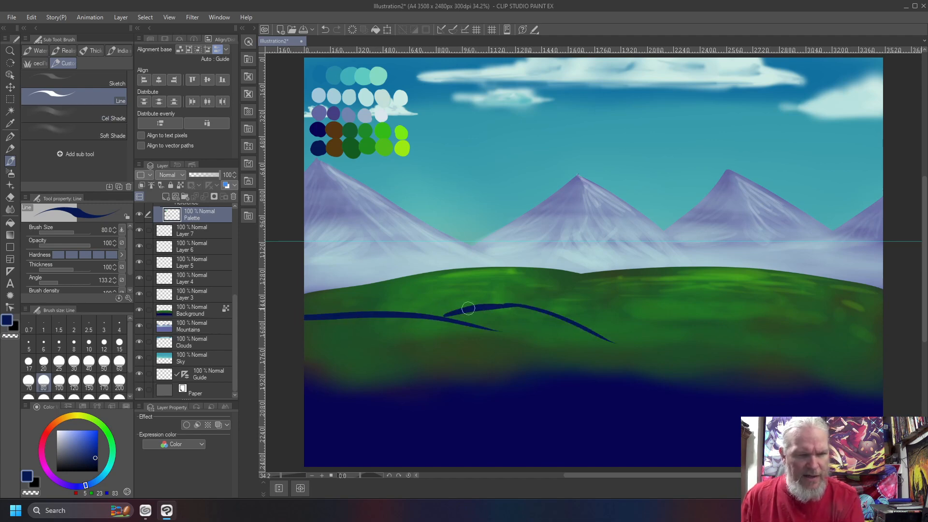
mouse_move(569, 316)
mouse_down()
mouse_move(660, 303)
mouse_move(747, 323)
mouse_up()
drag(669, 305, 840, 321)
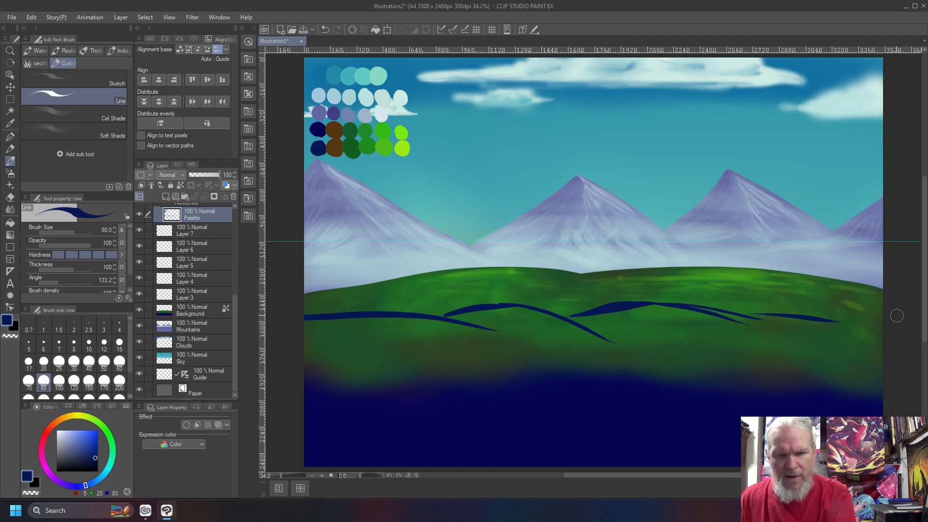
drag(894, 303, 684, 314)
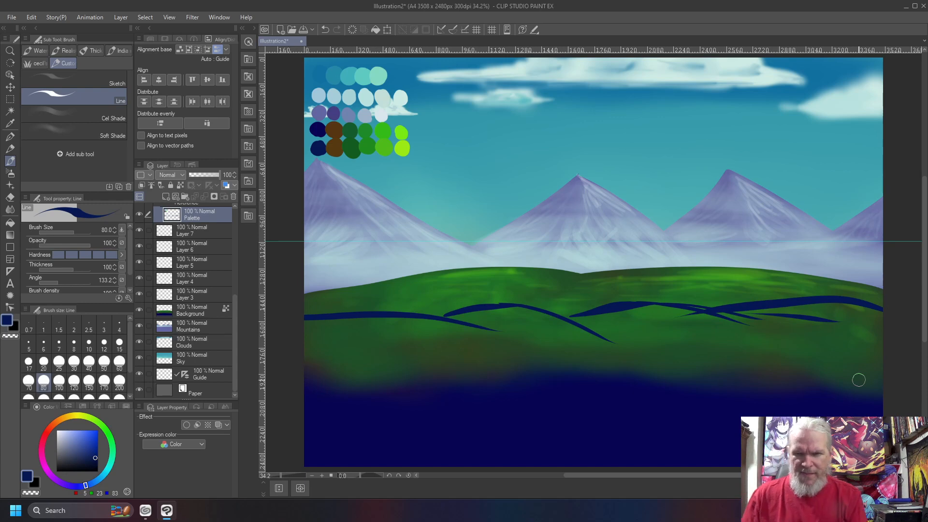
key(m)
key(m)
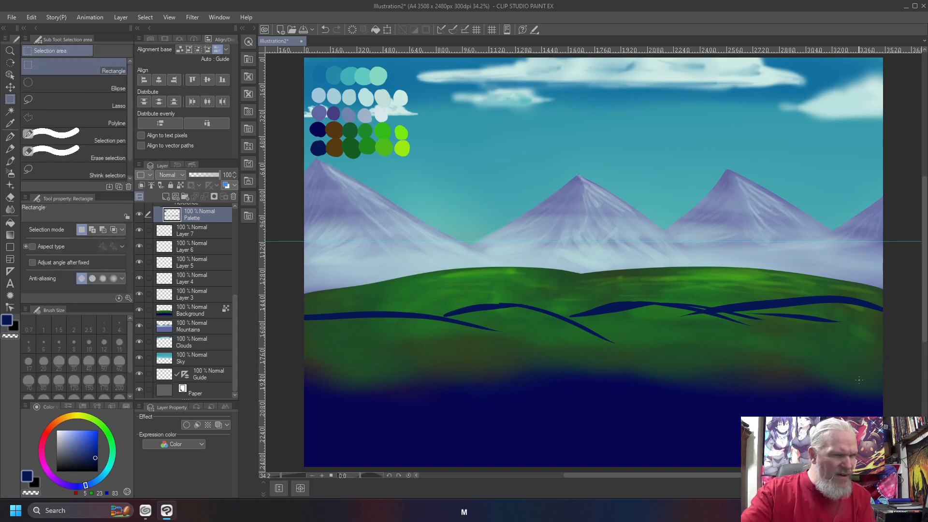
key(b)
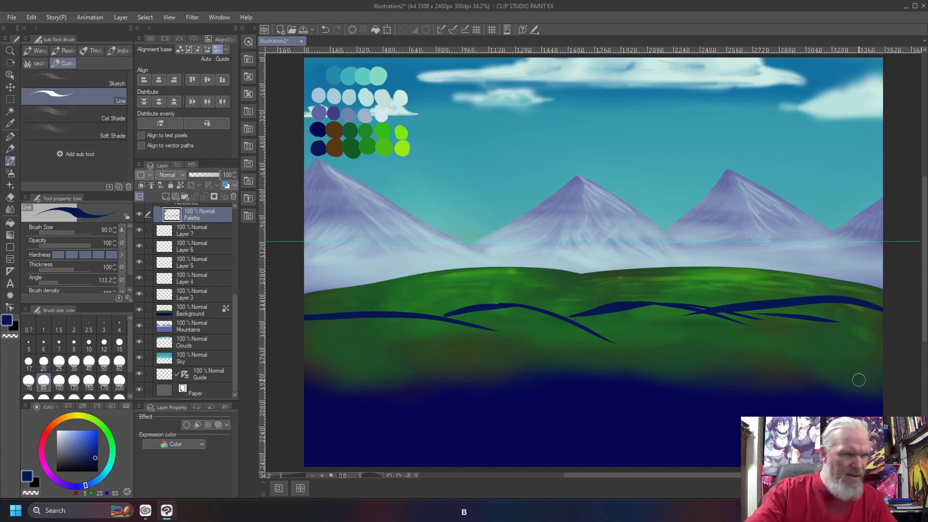
key(g)
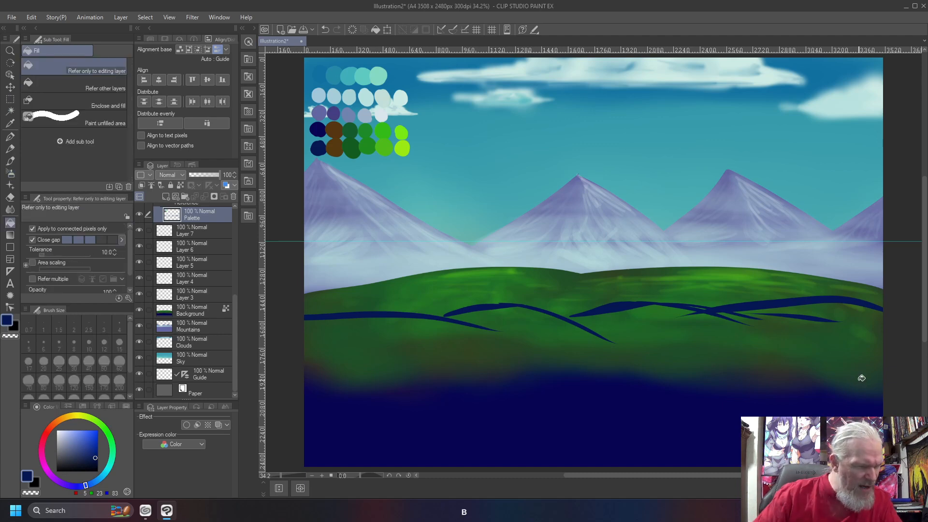
- Raise the fill tolerance slightly, undoing an accidental full-canvas fill
click(114, 250)
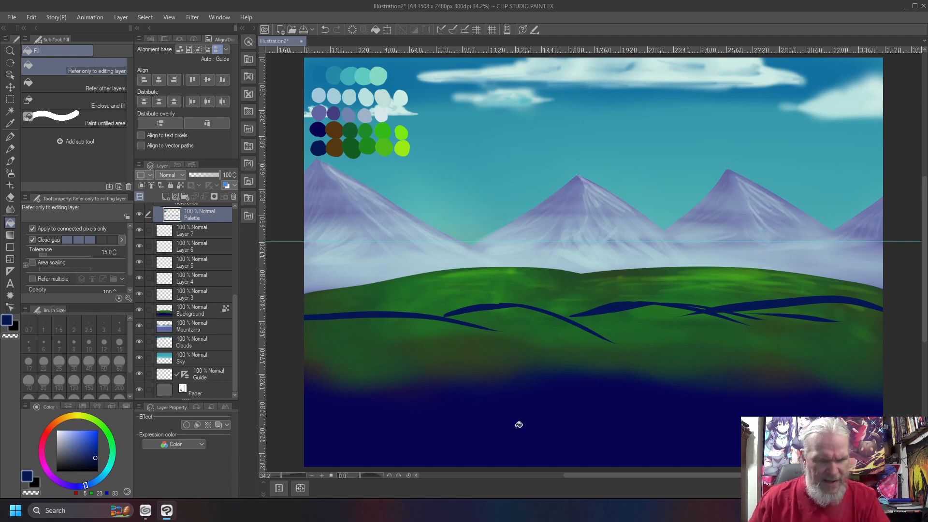
click(490, 421)
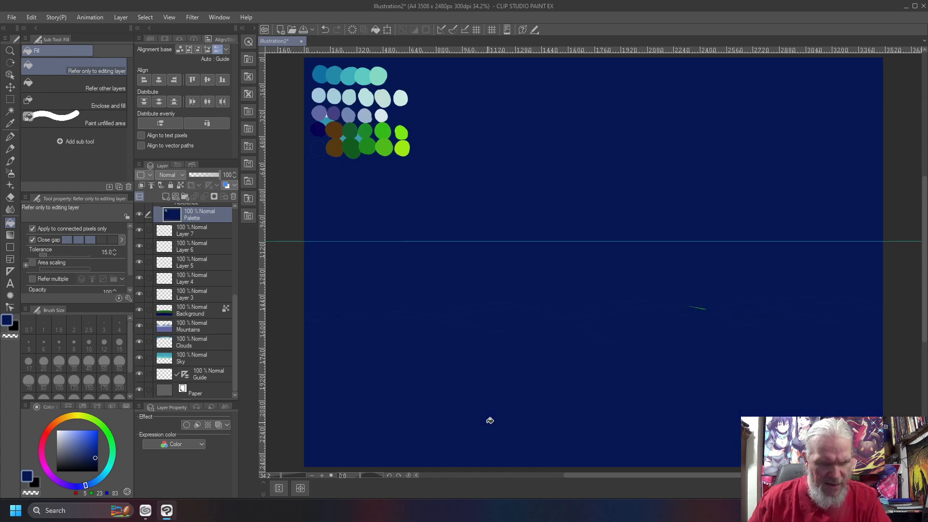
key(ctrl+z)
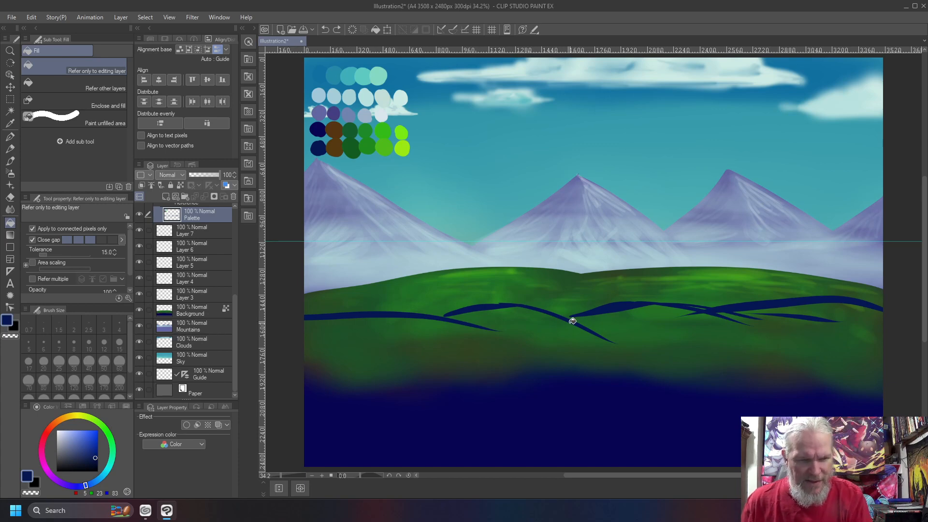
- Brush crossing navy ridge lines across the hills, thickening the left one
key(b)
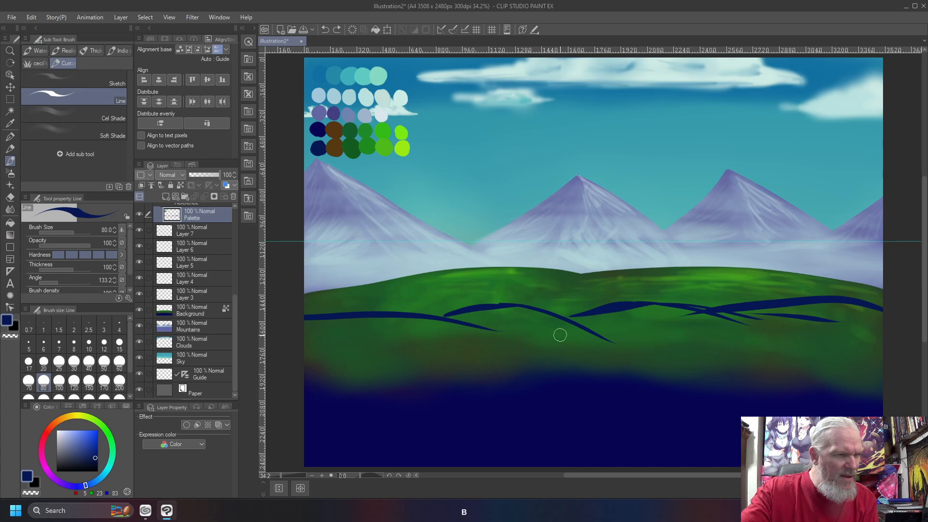
mouse_move(599, 313)
mouse_down()
mouse_move(538, 327)
mouse_move(609, 318)
mouse_move(622, 333)
mouse_move(606, 326)
mouse_move(755, 324)
mouse_up()
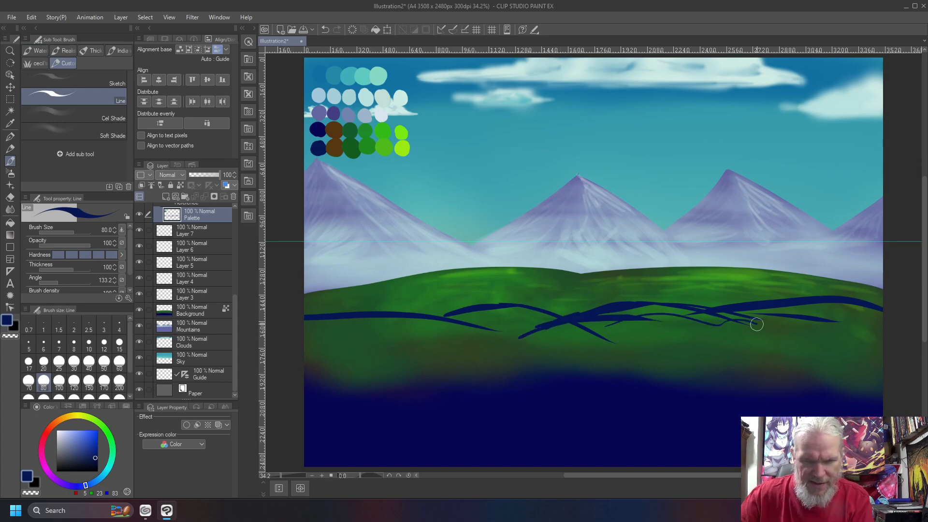
drag(479, 308, 390, 336)
mouse_move(444, 320)
mouse_down()
mouse_move(404, 333)
mouse_move(451, 313)
mouse_up()
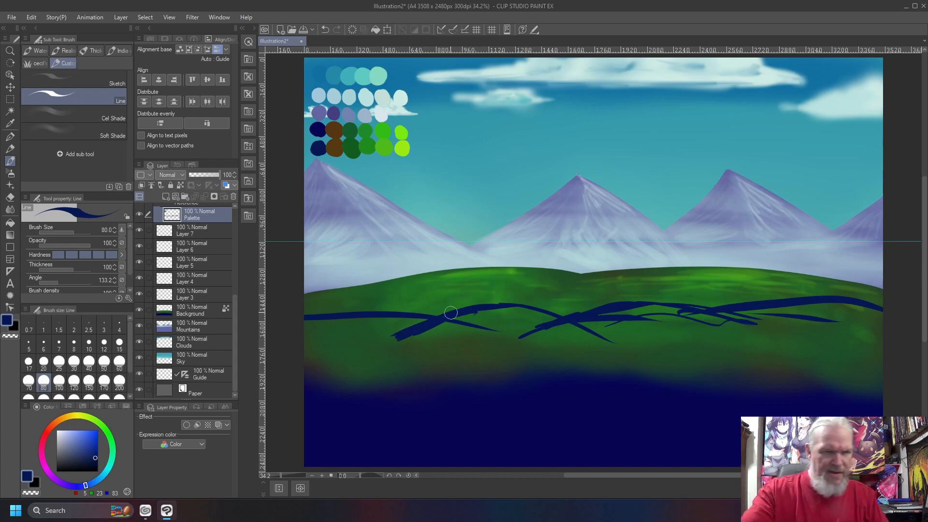
- Flood-fill below the ridge lines and the green slivers along the hill edge with navy
key(b)
key(g)
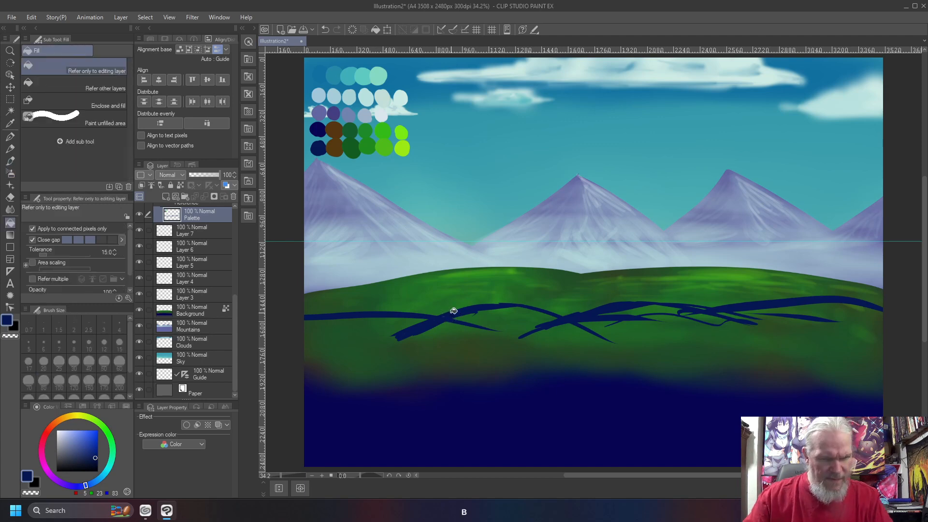
click(388, 361)
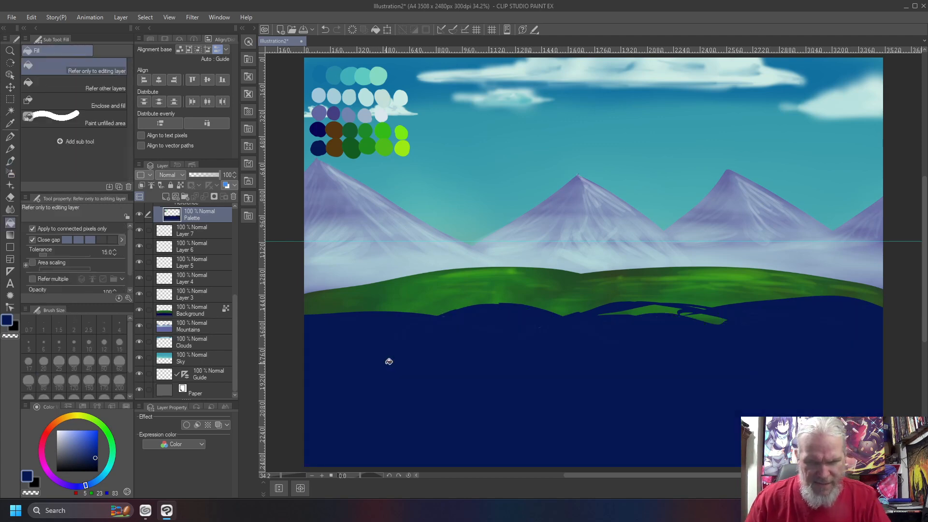
click(712, 320)
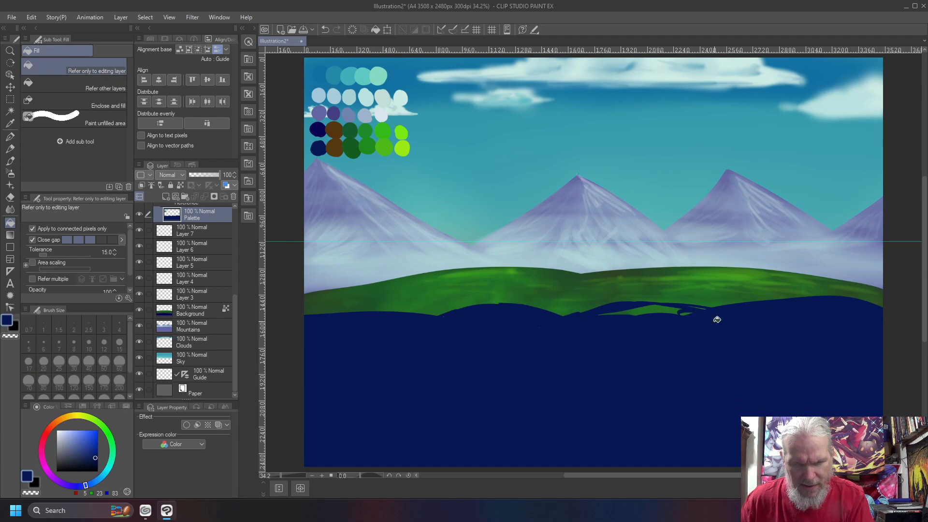
click(662, 310)
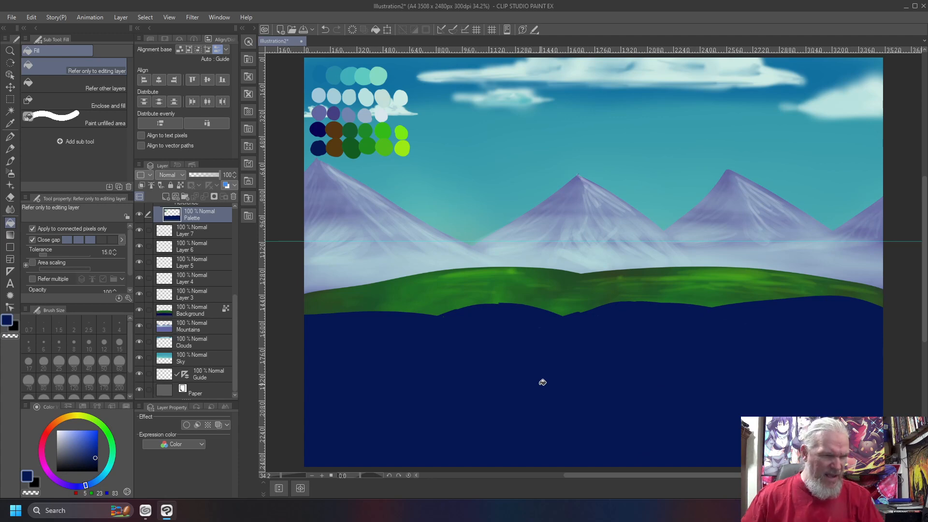
- Rectangle-select the lower canvas below the mountains and cut it onto a new layer
key(m)
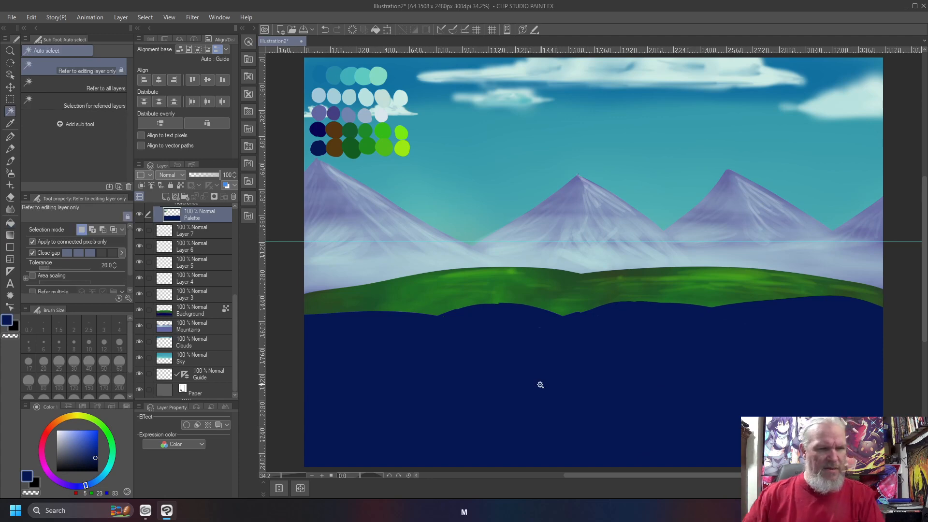
key(m)
drag(285, 263, 905, 471)
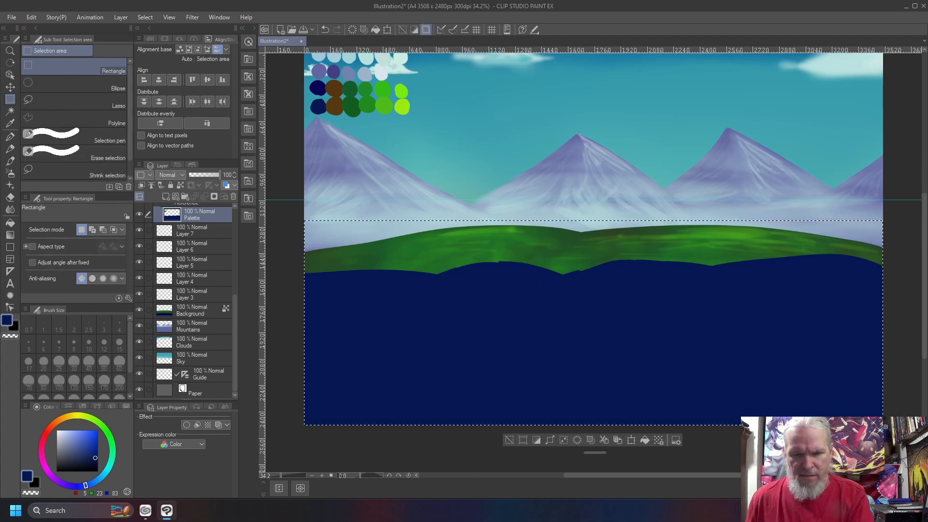
click(604, 440)
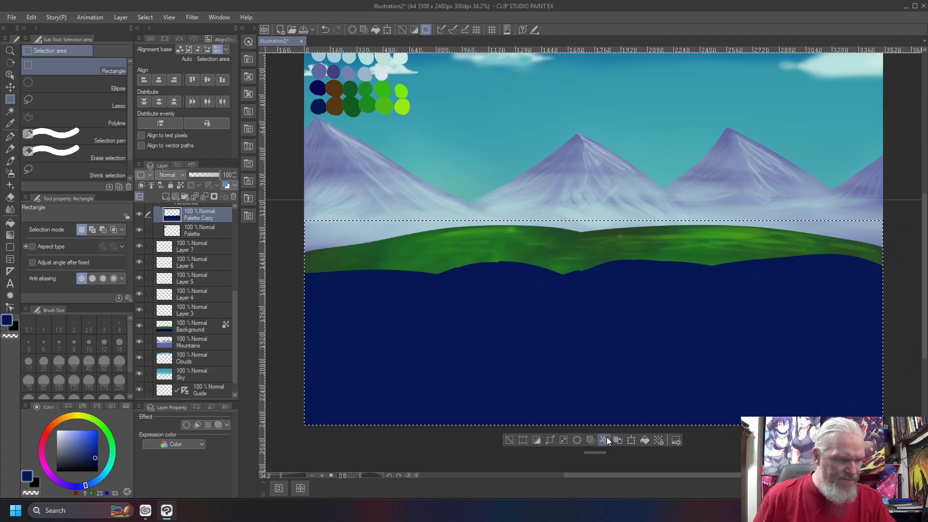
- Move the new layer above Background, rename it Midground, deselect, and lock transparent pixels
drag(207, 217, 216, 320)
double_click(186, 313)
text(Midground)
key(Return)
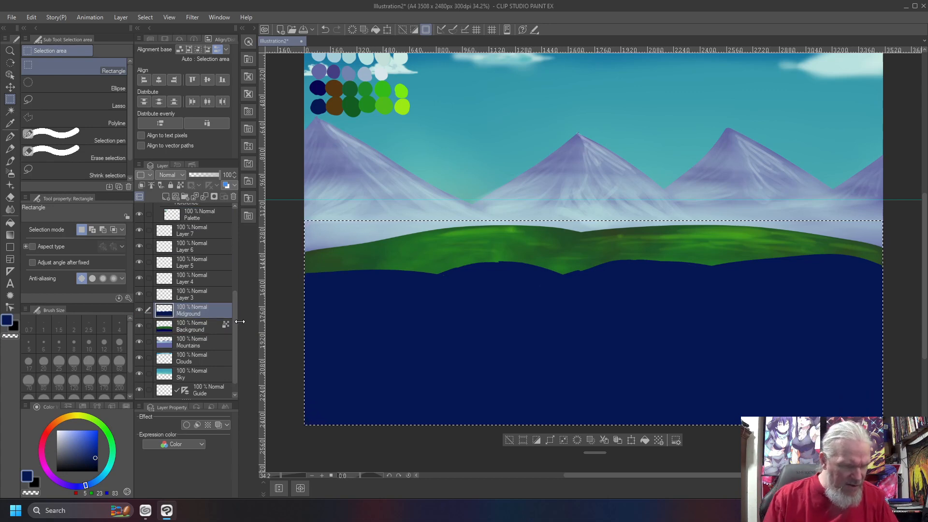
key(ctrl+d)
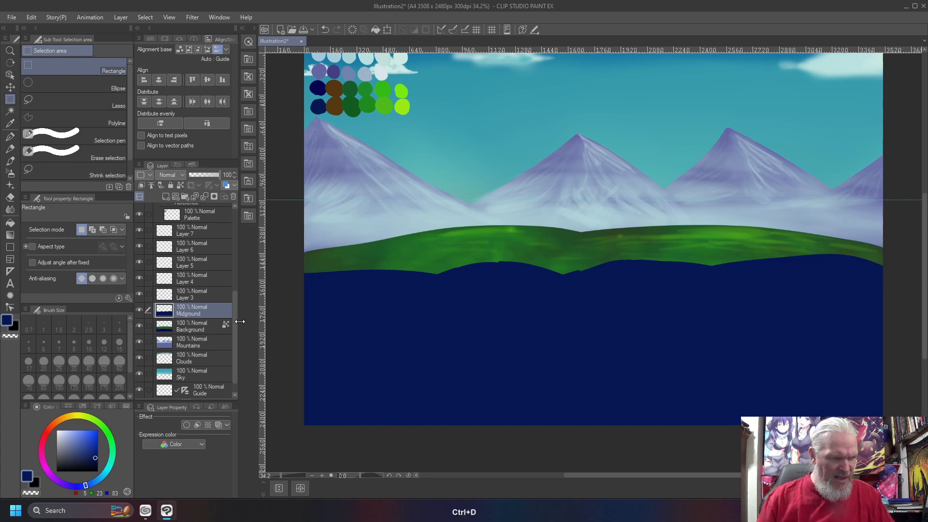
click(180, 186)
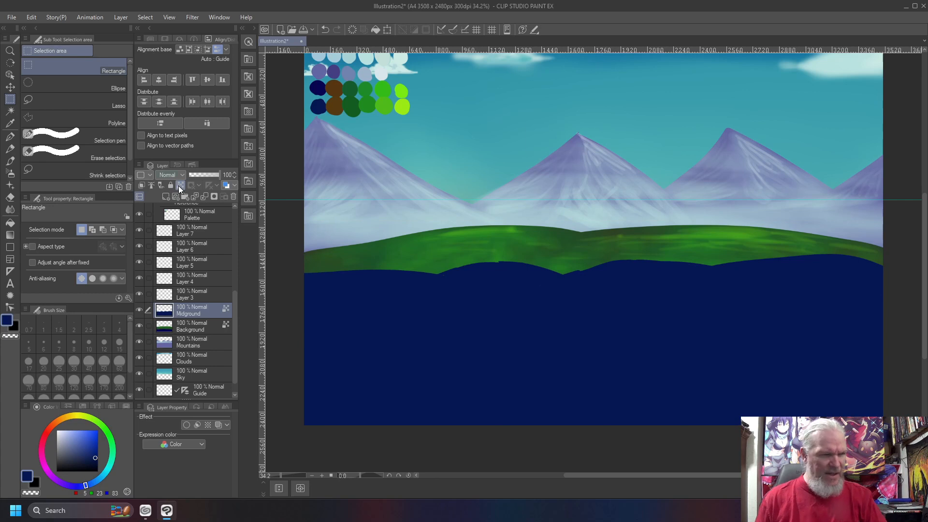
- Spray palette brown with the Soft Airbrush at size 500 over the navy midground
right_click(334, 108)
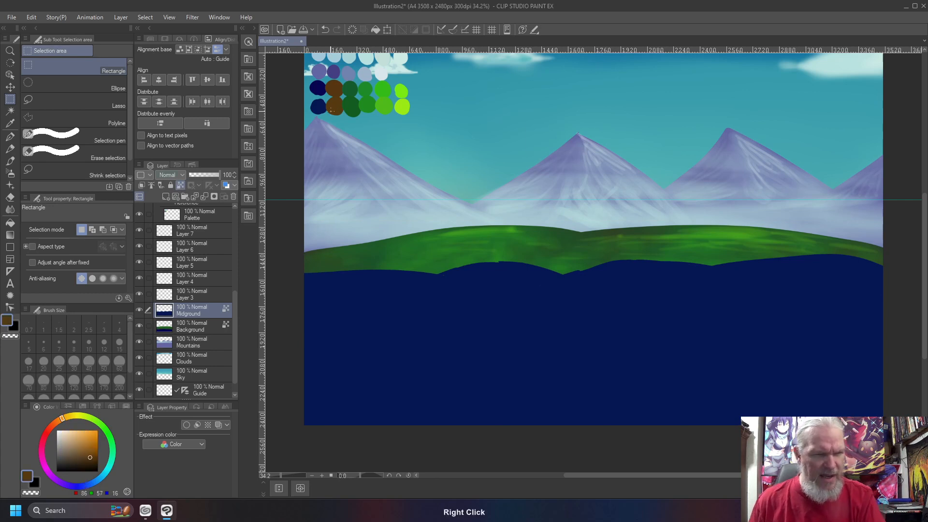
key(b)
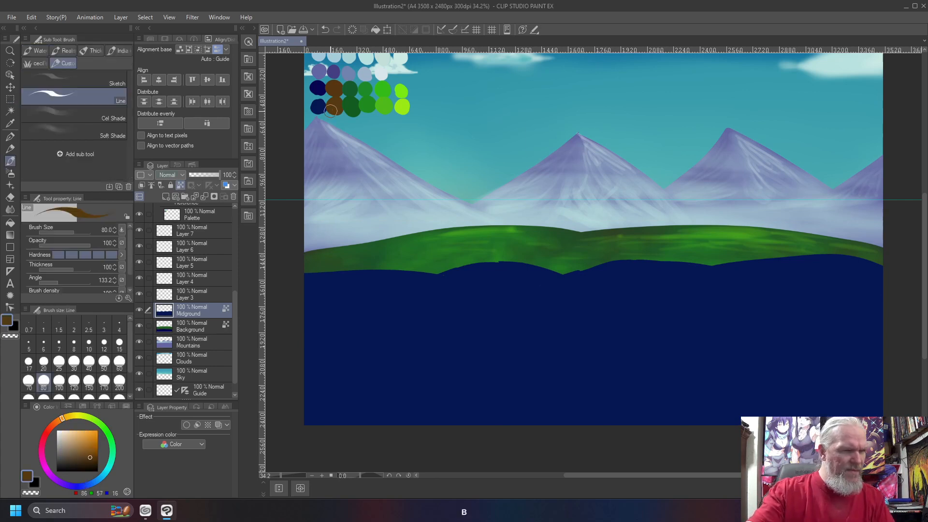
key(b)
key(])
key(])
key(])
key(])
key(])
key(])
key(])
mouse_move(337, 288)
mouse_down()
mouse_move(412, 282)
mouse_move(314, 283)
mouse_move(412, 269)
mouse_move(306, 280)
mouse_move(427, 282)
mouse_move(477, 263)
mouse_move(529, 269)
mouse_move(541, 282)
mouse_move(534, 274)
mouse_move(494, 288)
mouse_move(487, 313)
mouse_move(531, 290)
mouse_move(493, 313)
mouse_move(459, 295)
mouse_move(320, 286)
mouse_move(651, 268)
mouse_move(635, 262)
mouse_move(588, 272)
mouse_move(684, 273)
mouse_move(589, 282)
mouse_move(706, 264)
mouse_move(827, 272)
mouse_move(827, 264)
mouse_move(841, 265)
mouse_move(803, 265)
mouse_move(839, 263)
mouse_move(815, 271)
mouse_move(873, 273)
mouse_move(691, 279)
mouse_move(828, 290)
mouse_move(796, 298)
mouse_move(824, 304)
mouse_move(772, 318)
mouse_move(846, 310)
mouse_move(820, 326)
mouse_move(788, 288)
mouse_move(752, 279)
mouse_move(755, 298)
mouse_move(686, 306)
mouse_move(631, 288)
mouse_move(630, 306)
mouse_move(658, 297)
mouse_move(613, 318)
mouse_move(638, 302)
mouse_move(646, 326)
mouse_move(672, 325)
mouse_move(705, 304)
mouse_move(686, 318)
mouse_move(725, 311)
mouse_move(470, 327)
mouse_move(564, 311)
mouse_move(510, 332)
mouse_move(539, 331)
mouse_move(408, 321)
mouse_move(389, 307)
mouse_move(327, 320)
mouse_move(353, 325)
mouse_move(300, 280)
mouse_move(325, 290)
mouse_move(516, 259)
mouse_move(584, 270)
mouse_move(814, 252)
mouse_move(860, 266)
mouse_move(825, 304)
mouse_move(830, 315)
mouse_move(611, 294)
mouse_move(663, 310)
mouse_move(273, 331)
mouse_move(501, 332)
mouse_move(305, 317)
mouse_move(389, 353)
mouse_move(290, 383)
mouse_move(365, 353)
mouse_move(526, 335)
mouse_move(665, 331)
mouse_move(758, 354)
mouse_move(806, 353)
mouse_move(855, 327)
mouse_move(845, 315)
mouse_move(725, 352)
mouse_move(765, 345)
mouse_move(296, 334)
mouse_up()
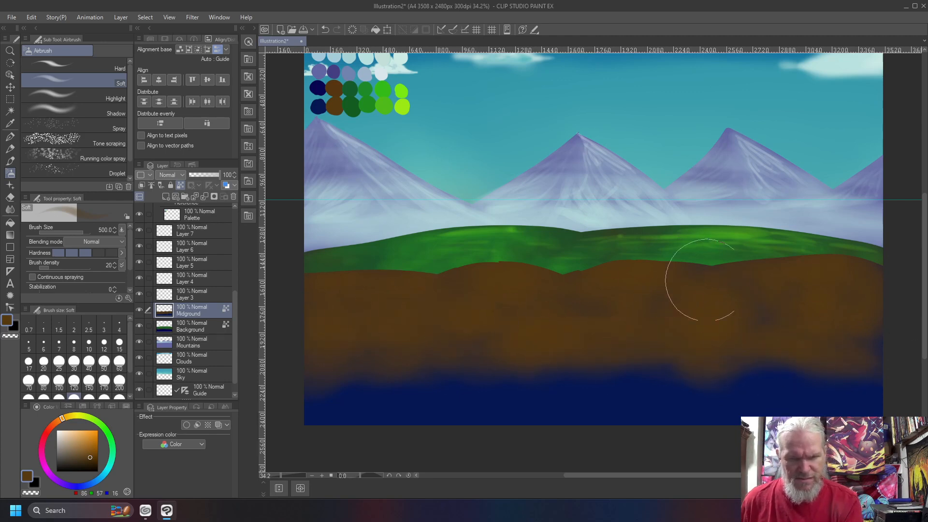
- Spray dark green sampled from the palette across the left and lower-right midground
right_click(351, 104)
mouse_move(323, 283)
mouse_down()
mouse_move(392, 280)
mouse_move(328, 285)
mouse_move(355, 288)
mouse_move(390, 318)
mouse_move(408, 315)
mouse_move(409, 302)
mouse_move(390, 299)
mouse_move(389, 288)
mouse_move(442, 337)
mouse_move(350, 300)
mouse_move(372, 314)
mouse_move(334, 308)
mouse_move(365, 320)
mouse_move(353, 341)
mouse_move(354, 316)
mouse_move(402, 346)
mouse_move(336, 336)
mouse_move(453, 307)
mouse_move(496, 278)
mouse_move(532, 279)
mouse_move(502, 272)
mouse_move(447, 288)
mouse_move(455, 317)
mouse_move(433, 316)
mouse_move(521, 279)
mouse_move(452, 280)
mouse_move(526, 268)
mouse_move(625, 283)
mouse_move(643, 274)
mouse_move(604, 279)
mouse_move(697, 288)
mouse_move(580, 289)
mouse_move(562, 275)
mouse_move(578, 282)
mouse_move(542, 279)
mouse_move(626, 264)
mouse_move(718, 274)
mouse_move(665, 267)
mouse_move(718, 264)
mouse_move(686, 296)
mouse_move(700, 293)
mouse_move(636, 310)
mouse_move(530, 297)
mouse_move(528, 314)
mouse_move(505, 323)
mouse_move(492, 304)
mouse_move(502, 330)
mouse_move(633, 338)
mouse_move(666, 330)
mouse_move(566, 322)
mouse_move(528, 335)
mouse_move(394, 288)
mouse_move(455, 284)
mouse_move(343, 281)
mouse_move(389, 275)
mouse_move(491, 300)
mouse_move(801, 273)
mouse_move(770, 268)
mouse_move(870, 284)
mouse_move(822, 265)
mouse_move(875, 305)
mouse_move(704, 301)
mouse_move(818, 290)
mouse_move(827, 274)
mouse_move(783, 259)
mouse_move(881, 268)
mouse_move(317, 283)
mouse_move(259, 313)
mouse_move(319, 327)
mouse_move(353, 361)
mouse_move(617, 334)
mouse_move(620, 344)
mouse_move(596, 352)
mouse_move(908, 333)
mouse_move(781, 344)
mouse_move(661, 305)
mouse_move(657, 337)
mouse_move(476, 356)
mouse_move(643, 311)
mouse_move(615, 305)
mouse_move(441, 325)
mouse_move(299, 321)
mouse_move(337, 292)
mouse_move(639, 308)
mouse_move(365, 302)
mouse_move(329, 331)
mouse_move(342, 338)
mouse_move(322, 307)
mouse_up()
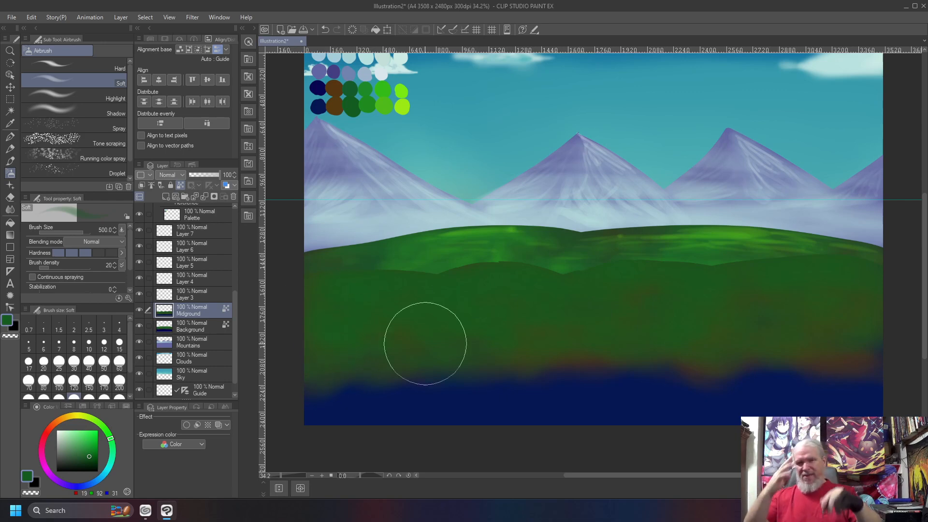
mouse_move(849, 300)
mouse_down()
mouse_move(833, 327)
mouse_move(859, 340)
mouse_move(786, 343)
mouse_move(754, 327)
mouse_move(758, 301)
mouse_move(691, 339)
mouse_up()
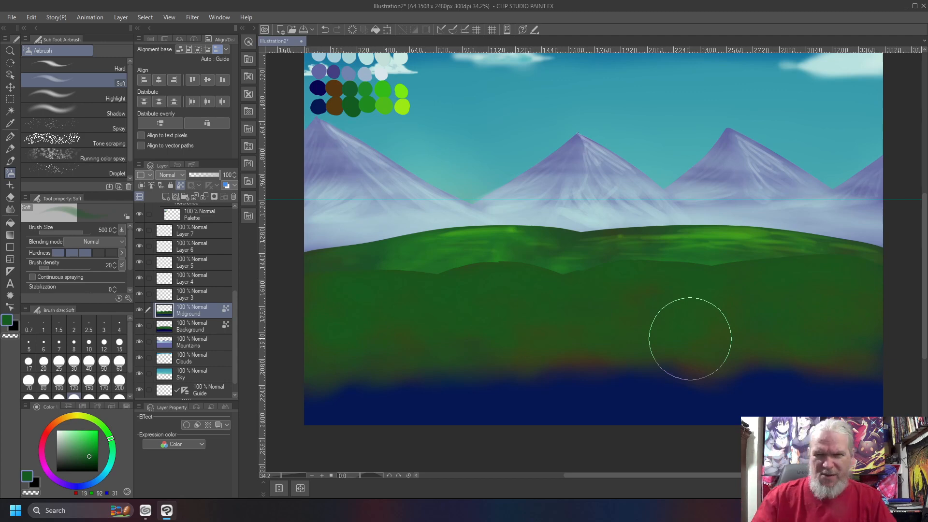
key(b)
key(b)
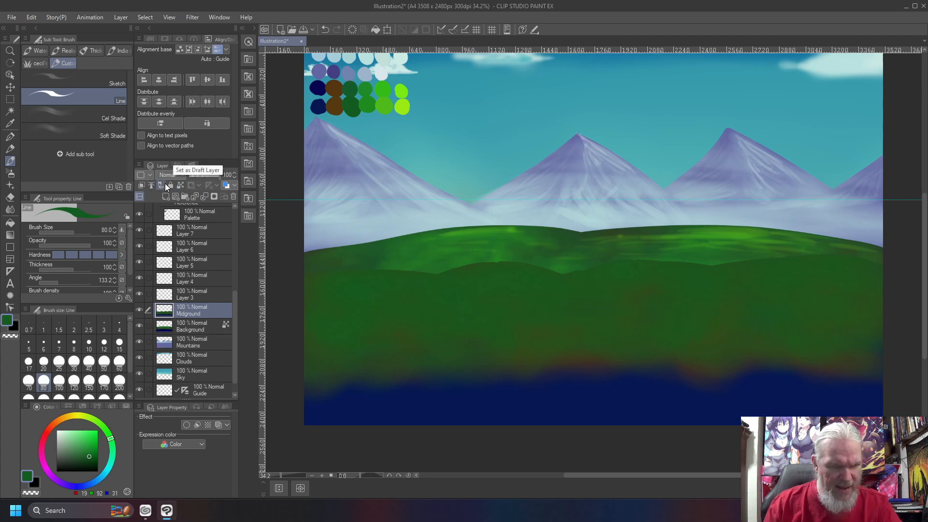
- Zoom in and stroke dark grass blades along the left and right hill edges
scroll(404, 292, up, 5)
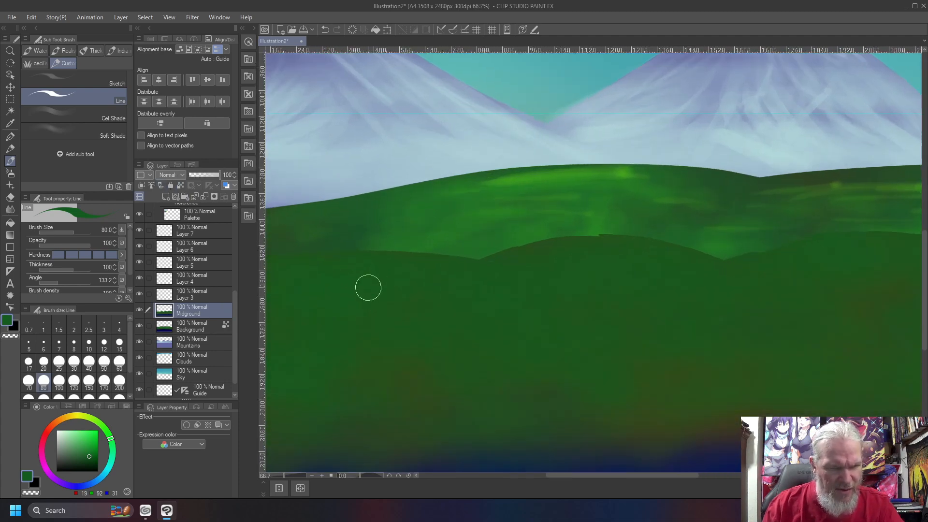
mouse_move(431, 189)
mouse_down()
mouse_move(450, 235)
mouse_move(457, 208)
mouse_up()
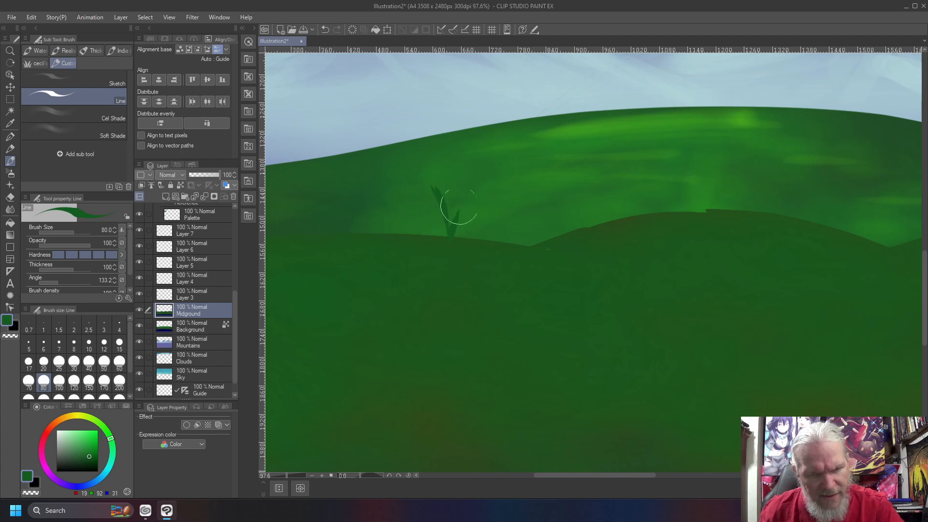
drag(445, 240, 419, 211)
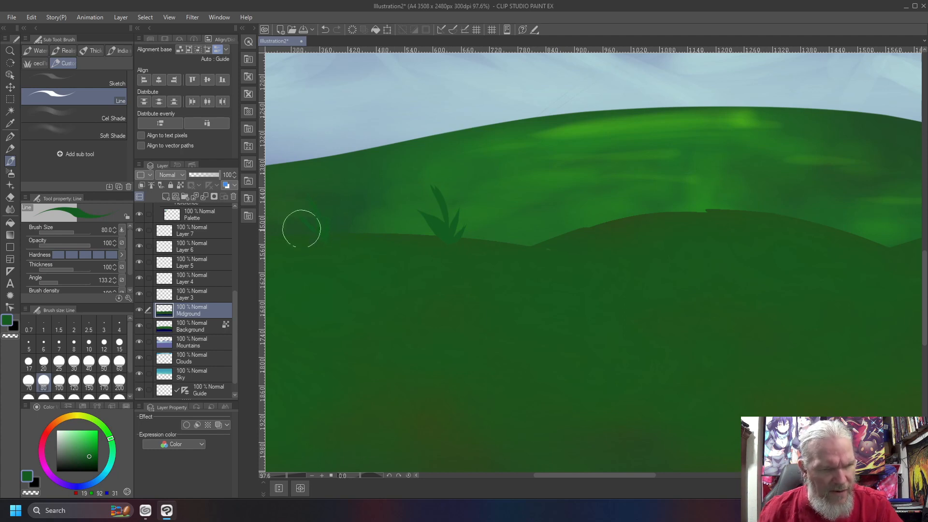
mouse_move(693, 212)
mouse_down()
mouse_move(684, 160)
mouse_move(657, 126)
mouse_up()
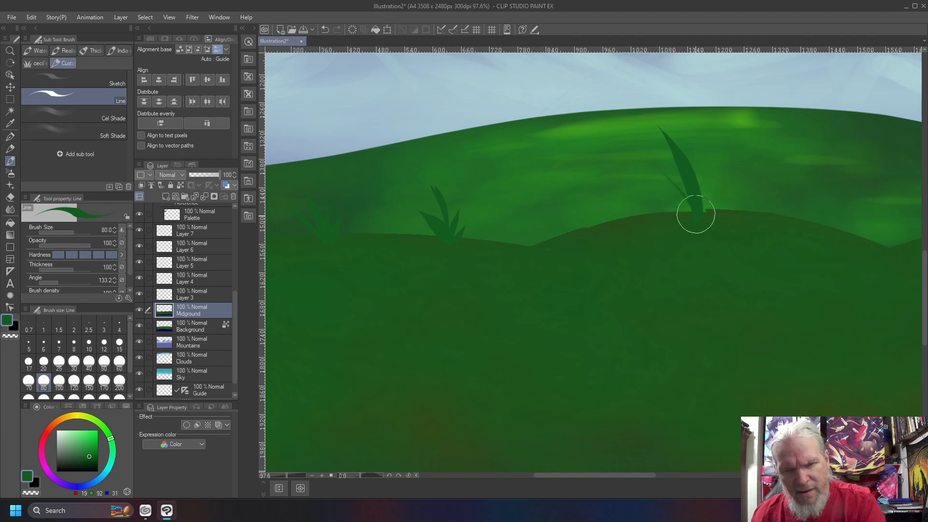
drag(706, 213, 714, 167)
drag(716, 317, 394, 275)
drag(713, 348, 445, 426)
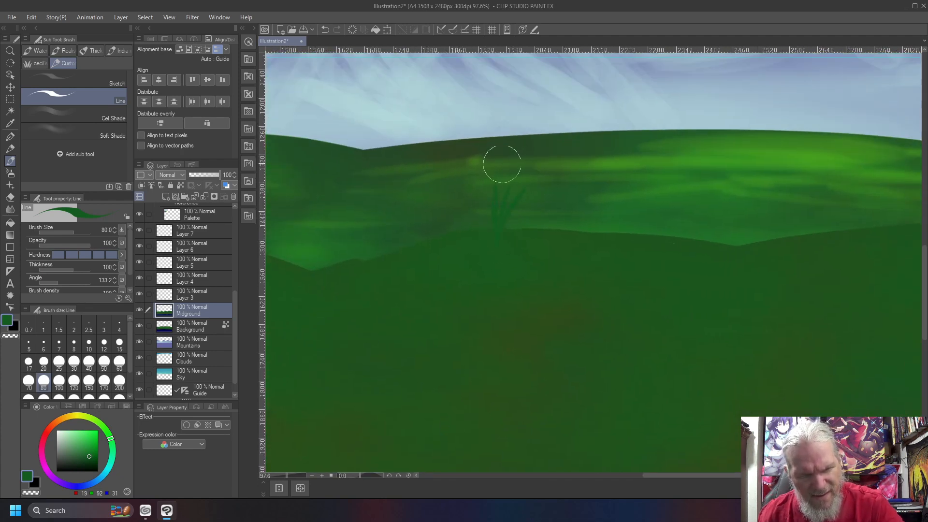
mouse_move(846, 245)
mouse_down()
mouse_move(814, 167)
mouse_move(839, 233)
mouse_move(846, 201)
mouse_move(849, 235)
mouse_move(861, 153)
mouse_up()
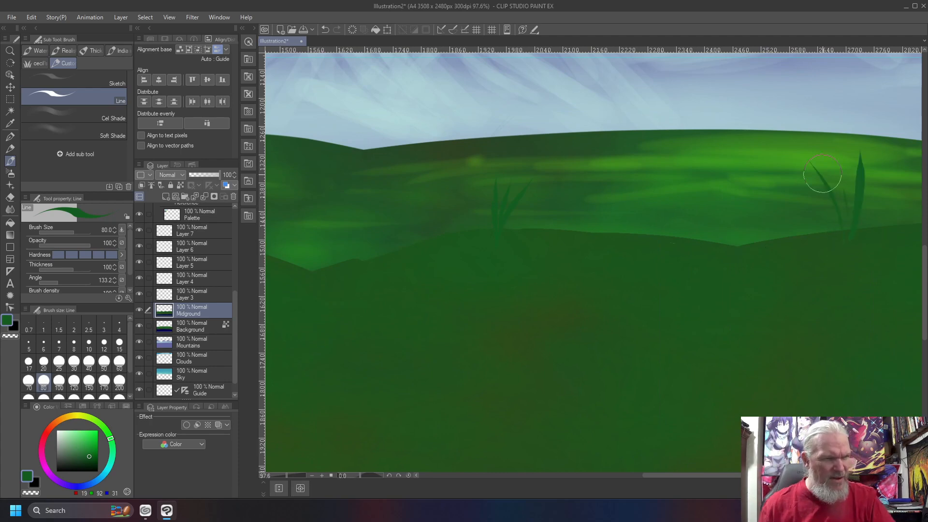
key(ctrl+0)
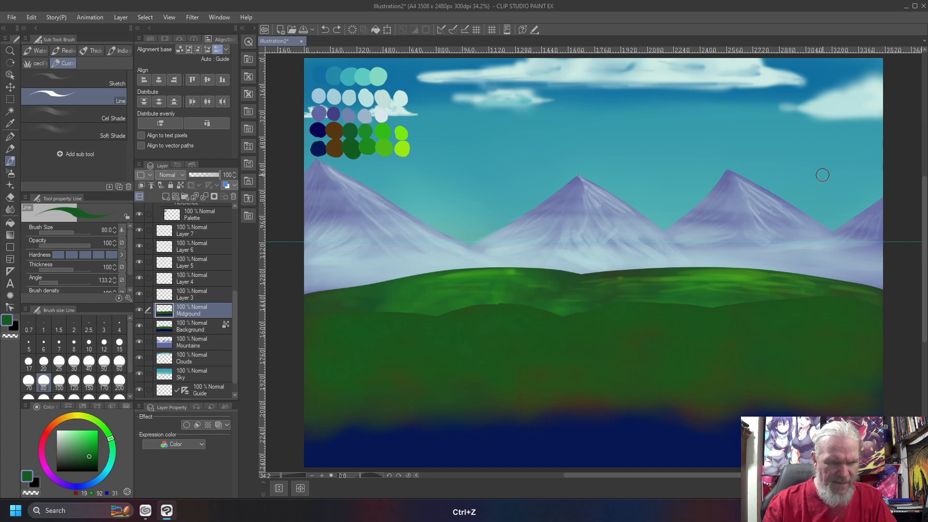
- Zoom and pan along the hill edge to review the grass, then fit the painting
scroll(823, 175, up, 3)
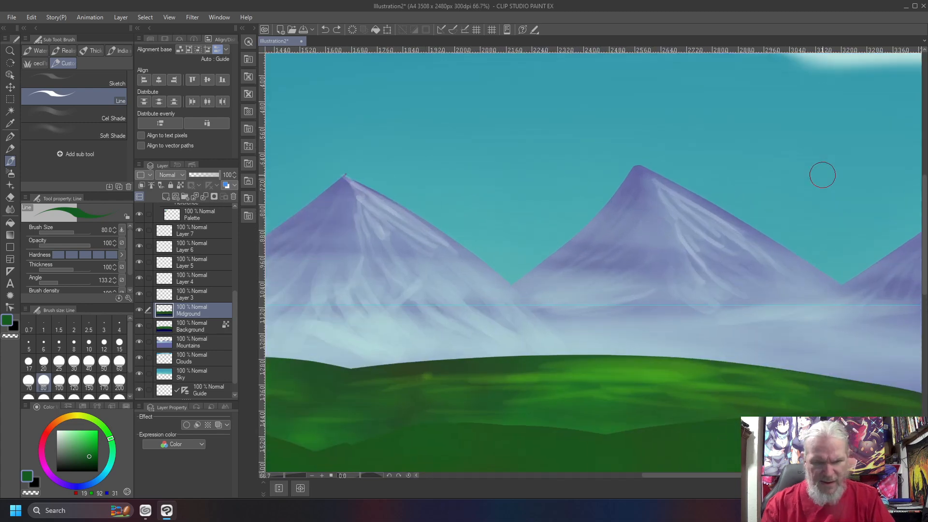
drag(652, 391, 526, 106)
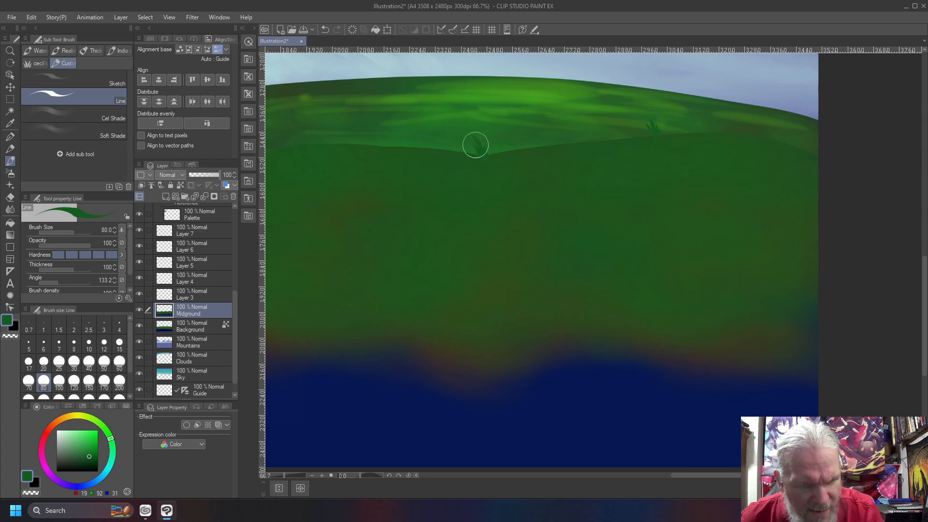
mouse_move(370, 198)
mouse_down()
mouse_move(526, 208)
mouse_move(660, 237)
mouse_up()
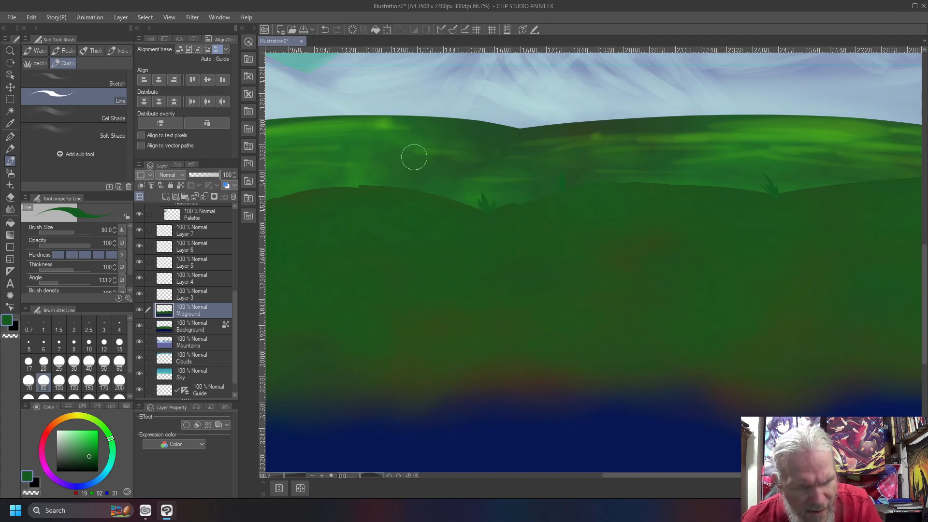
drag(383, 247, 540, 223)
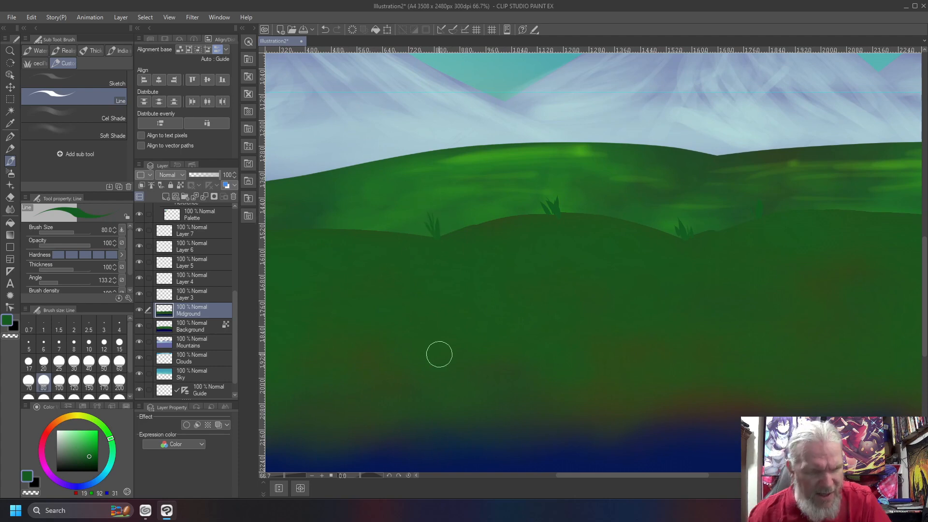
key(ctrl+0)
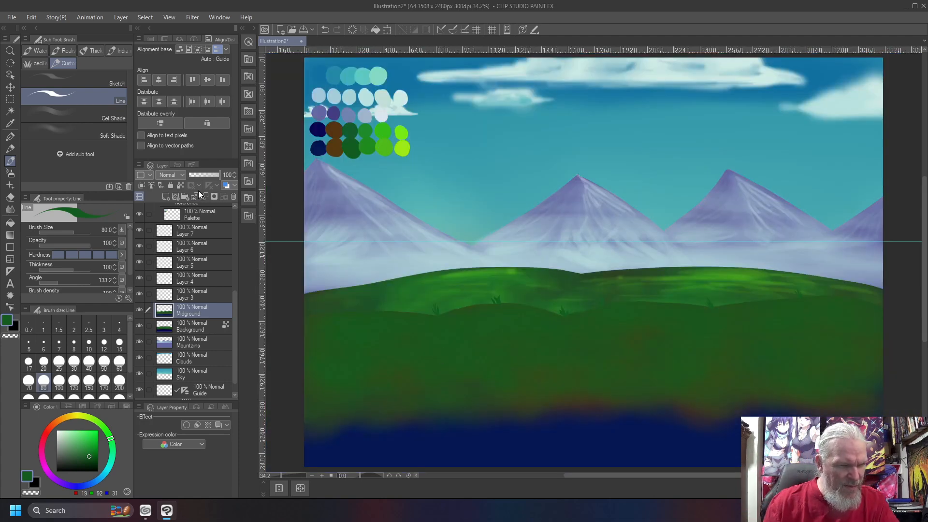
- Make Midground the reference layer and airbrush a brighter palette green across the lower hill
click(180, 186)
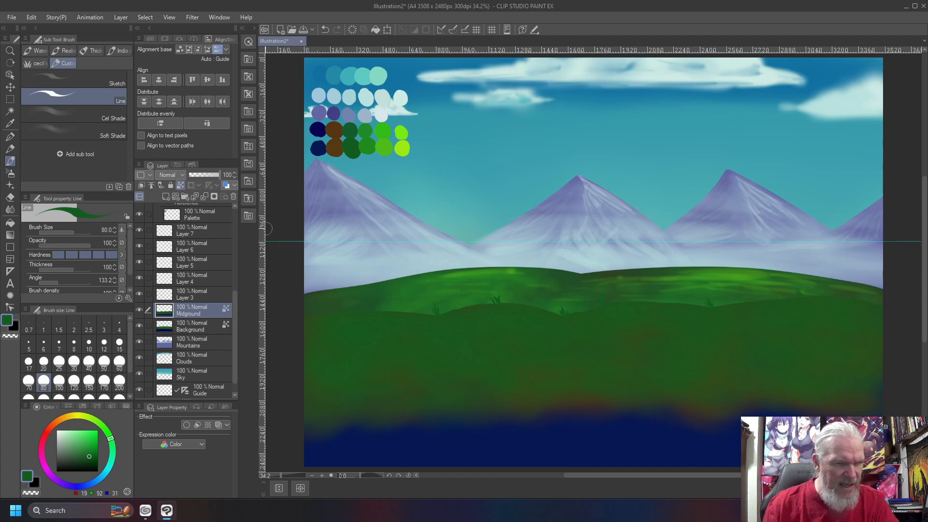
right_click(367, 145)
key(b)
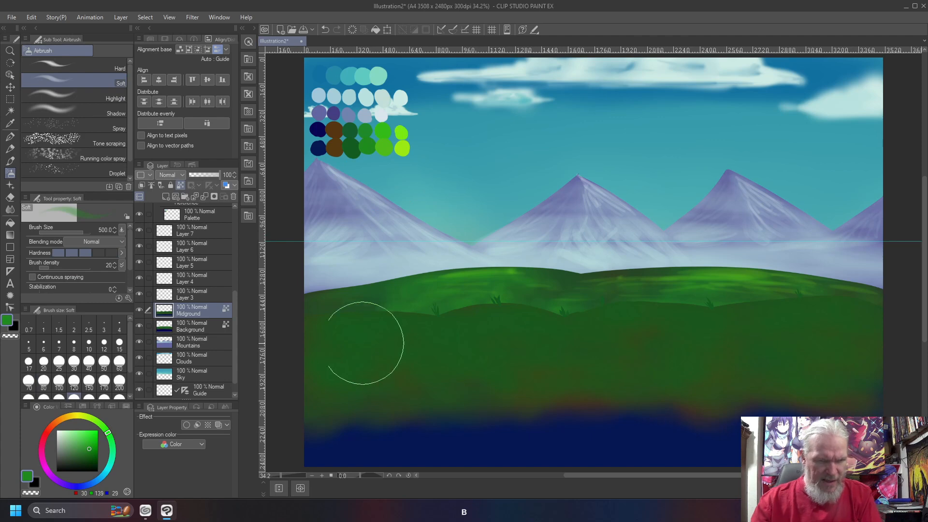
drag(373, 318, 420, 321)
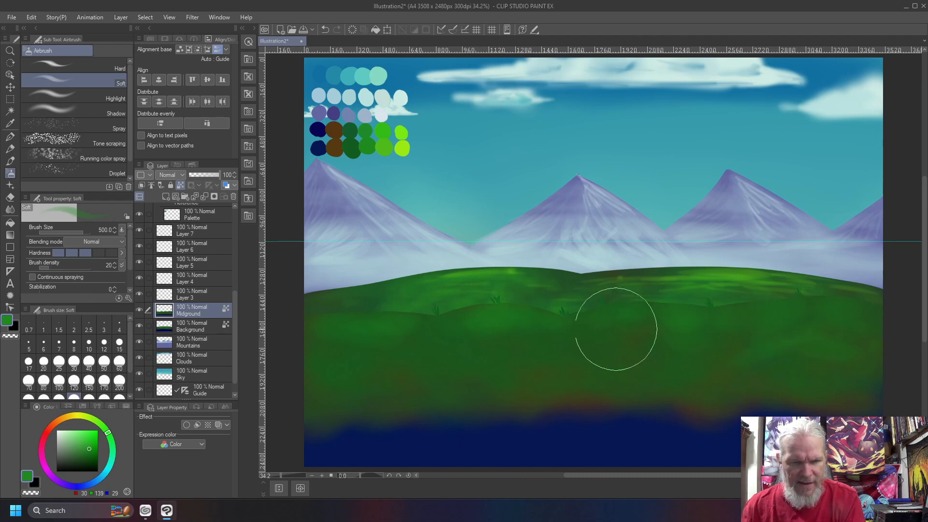
mouse_move(425, 367)
mouse_down()
mouse_move(315, 350)
mouse_move(347, 374)
mouse_move(416, 369)
mouse_up()
mouse_move(474, 377)
mouse_down()
mouse_move(516, 344)
mouse_move(627, 353)
mouse_move(651, 365)
mouse_move(762, 350)
mouse_move(730, 346)
mouse_move(752, 391)
mouse_up()
mouse_move(833, 389)
mouse_down()
mouse_move(734, 329)
mouse_move(662, 351)
mouse_move(718, 328)
mouse_move(665, 321)
mouse_move(584, 329)
mouse_move(649, 309)
mouse_move(484, 346)
mouse_move(522, 318)
mouse_move(425, 330)
mouse_move(316, 326)
mouse_move(376, 331)
mouse_move(383, 364)
mouse_move(468, 362)
mouse_move(416, 348)
mouse_move(748, 348)
mouse_move(834, 337)
mouse_move(779, 334)
mouse_move(840, 322)
mouse_move(785, 320)
mouse_move(847, 328)
mouse_move(655, 343)
mouse_move(773, 331)
mouse_move(424, 341)
mouse_up()
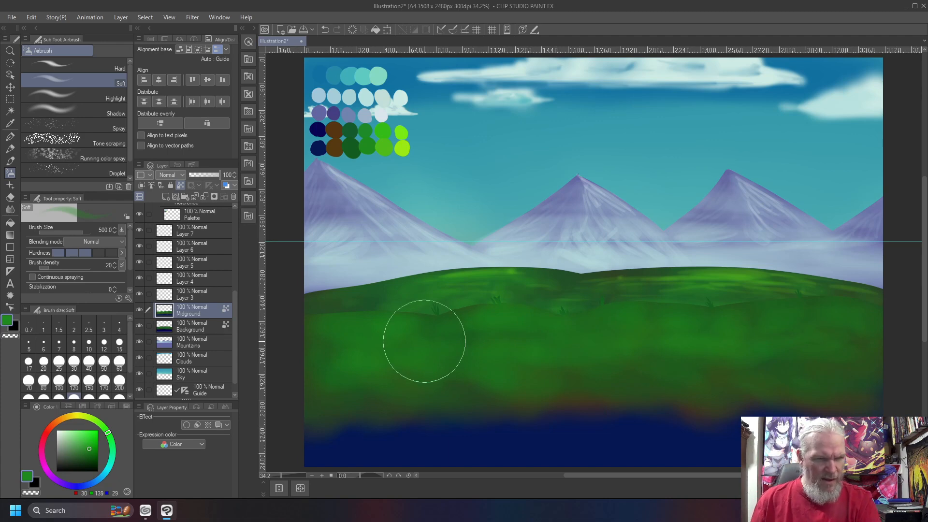
- Airbrush an even brighter green at size 400 over the hill, then sample the lime swatch
right_click(382, 144)
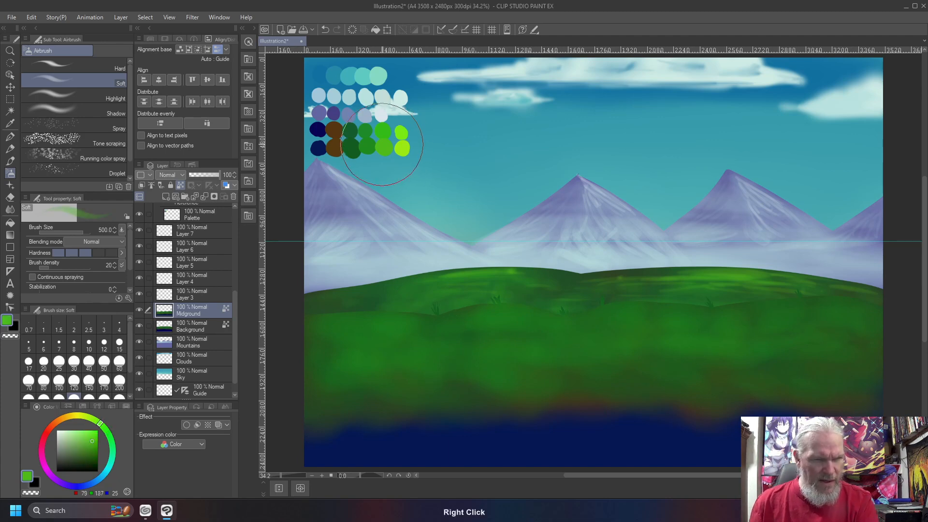
mouse_move(362, 319)
mouse_down()
mouse_move(395, 320)
mouse_move(325, 321)
mouse_move(506, 317)
mouse_move(497, 339)
mouse_move(581, 337)
mouse_up()
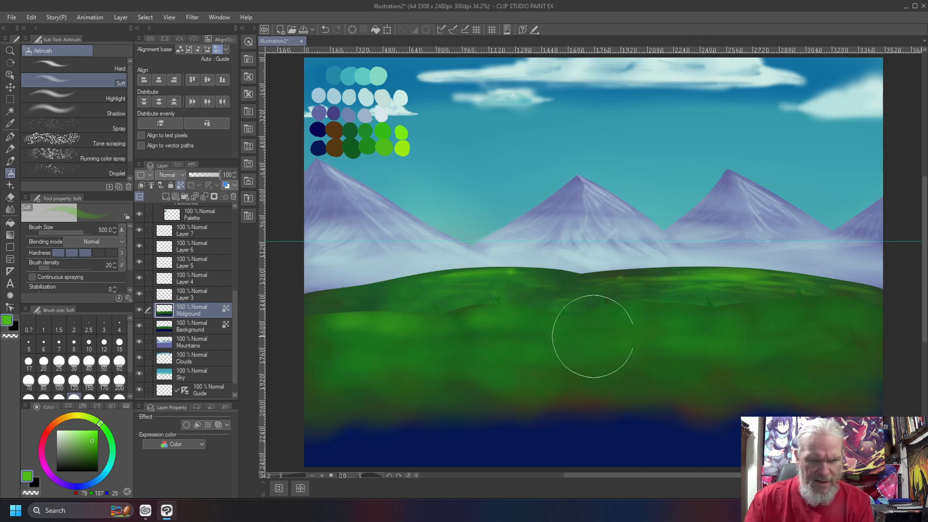
key(bracketleft)
mouse_move(670, 313)
mouse_down()
mouse_move(633, 310)
mouse_move(678, 311)
mouse_move(606, 314)
mouse_move(591, 326)
mouse_move(774, 319)
mouse_move(780, 308)
mouse_move(748, 308)
mouse_move(784, 302)
mouse_move(772, 297)
mouse_move(766, 307)
mouse_move(873, 315)
mouse_move(783, 307)
mouse_move(798, 307)
mouse_move(633, 319)
mouse_move(694, 320)
mouse_move(426, 322)
mouse_move(435, 325)
mouse_move(351, 316)
mouse_move(413, 327)
mouse_move(341, 326)
mouse_move(374, 350)
mouse_move(353, 372)
mouse_move(383, 347)
mouse_move(532, 353)
mouse_move(482, 352)
mouse_move(514, 344)
mouse_move(450, 352)
mouse_move(450, 362)
mouse_move(459, 360)
mouse_move(407, 350)
mouse_move(565, 366)
mouse_move(702, 361)
mouse_move(585, 340)
mouse_move(607, 346)
mouse_move(578, 345)
mouse_move(759, 361)
mouse_move(730, 379)
mouse_move(738, 360)
mouse_move(826, 368)
mouse_move(853, 382)
mouse_move(638, 346)
mouse_move(711, 373)
mouse_move(841, 371)
mouse_move(790, 362)
mouse_move(798, 360)
mouse_move(756, 380)
mouse_move(640, 361)
mouse_move(653, 375)
mouse_up()
drag(575, 372, 446, 343)
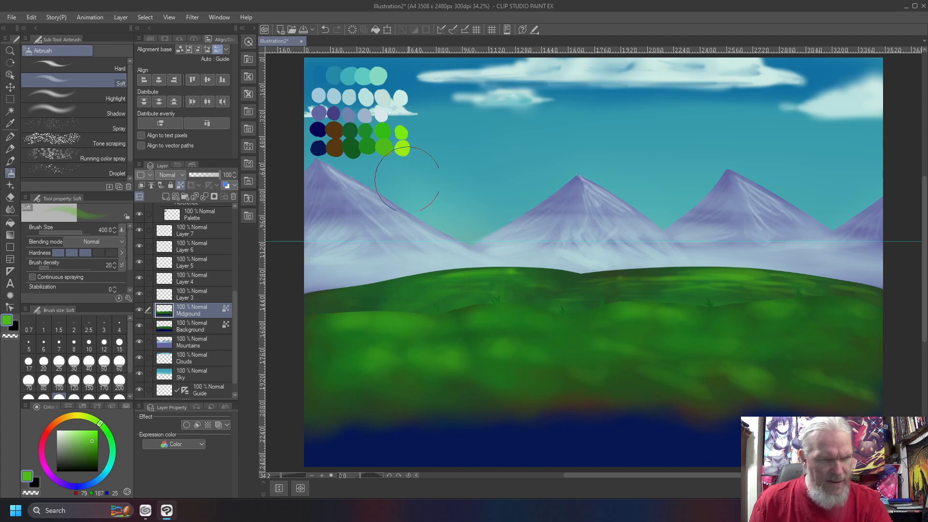
right_click(391, 150)
right_click(401, 149)
- Spray lime highlights at airbrush size 250 across the near and middle hill crests
key(bracketleft)
key(bracketleft)
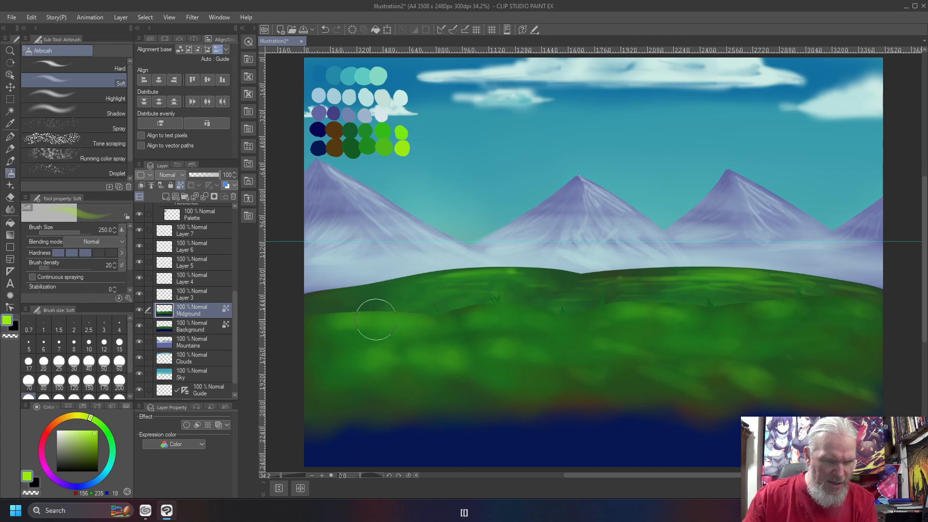
mouse_move(400, 318)
mouse_down()
mouse_move(359, 315)
mouse_move(525, 307)
mouse_move(559, 329)
mouse_move(490, 306)
mouse_move(484, 317)
mouse_move(526, 322)
mouse_move(492, 307)
mouse_move(630, 311)
mouse_move(641, 304)
mouse_move(599, 307)
mouse_move(765, 296)
mouse_move(763, 305)
mouse_move(720, 311)
mouse_move(686, 358)
mouse_move(721, 361)
mouse_move(668, 364)
mouse_move(763, 375)
mouse_move(559, 338)
mouse_move(617, 352)
mouse_move(356, 345)
mouse_move(457, 345)
mouse_move(389, 328)
mouse_move(440, 325)
mouse_move(444, 335)
mouse_move(777, 336)
mouse_move(851, 327)
mouse_move(806, 320)
mouse_move(861, 333)
mouse_move(813, 315)
mouse_move(865, 331)
mouse_move(787, 325)
mouse_move(851, 321)
mouse_up()
mouse_move(662, 316)
mouse_down()
mouse_move(631, 312)
mouse_move(676, 320)
mouse_move(487, 321)
mouse_move(496, 314)
mouse_move(463, 307)
mouse_move(489, 304)
mouse_up()
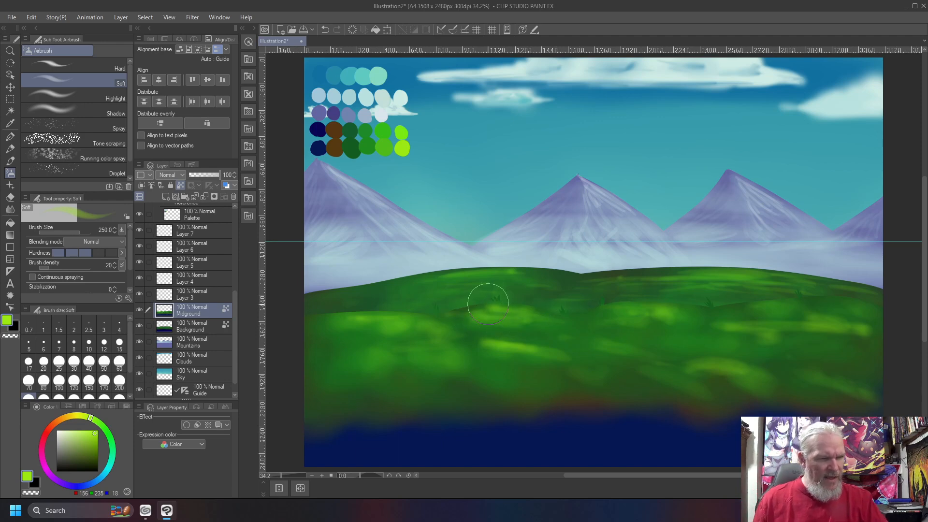
right_click(365, 142)
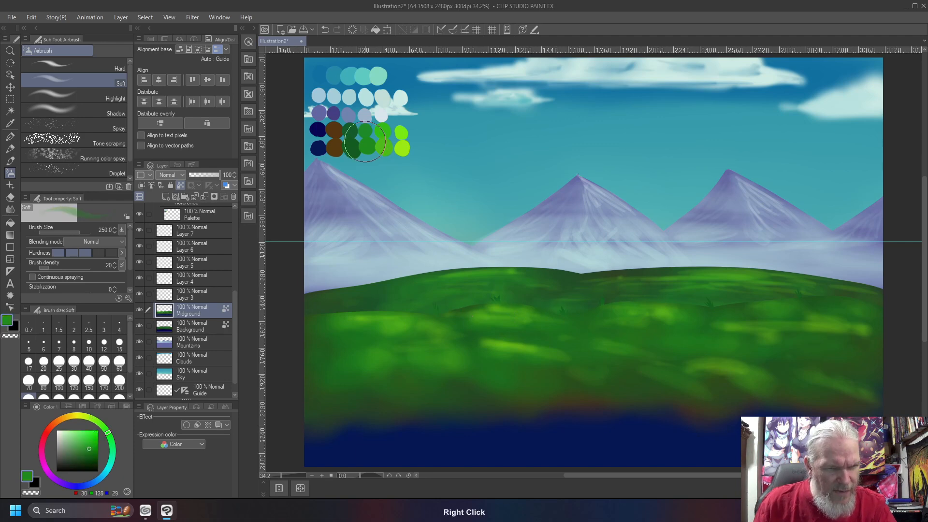
right_click(383, 144)
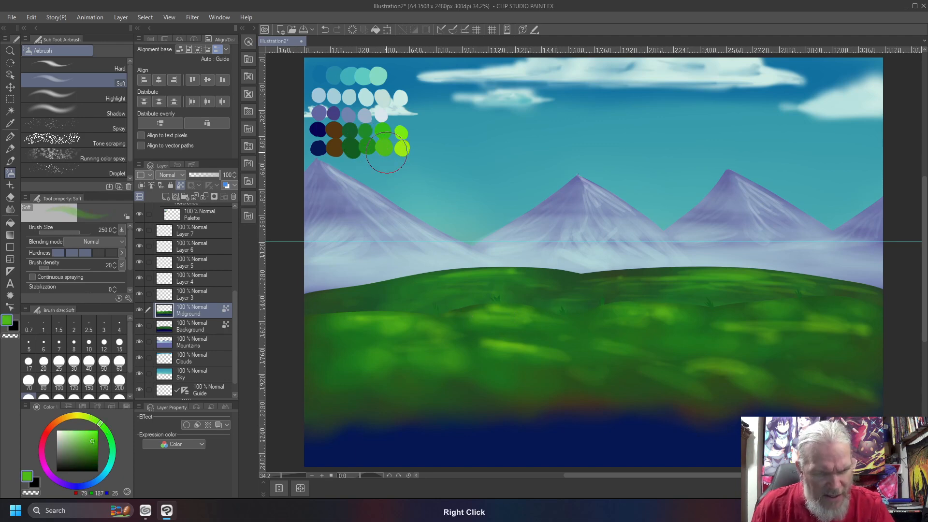
- Flick short dark-green grass blades across the midground hill with the line brush
key(b)
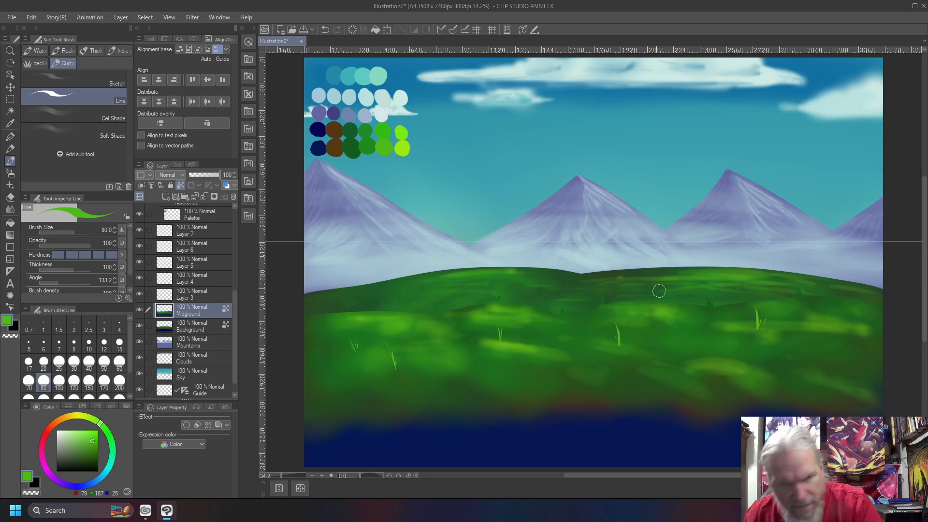
right_click(385, 146)
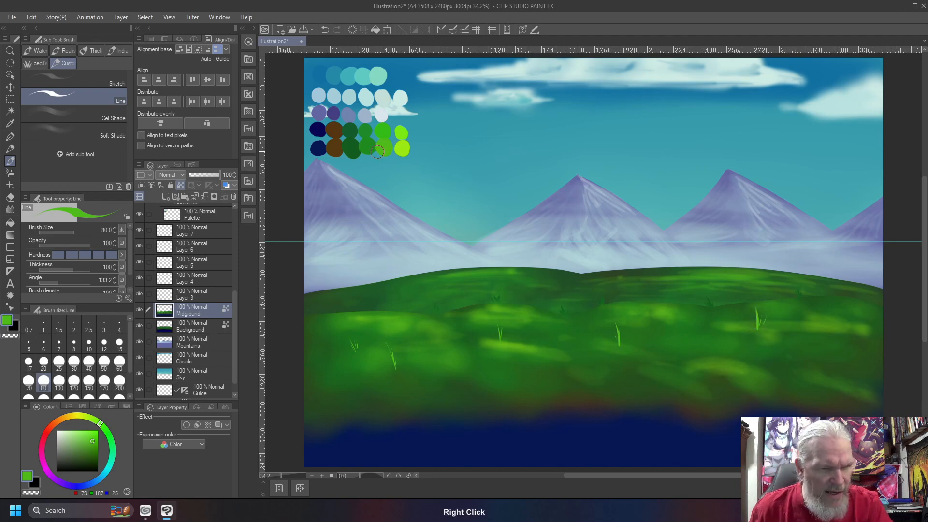
right_click(370, 145)
drag(576, 360, 577, 352)
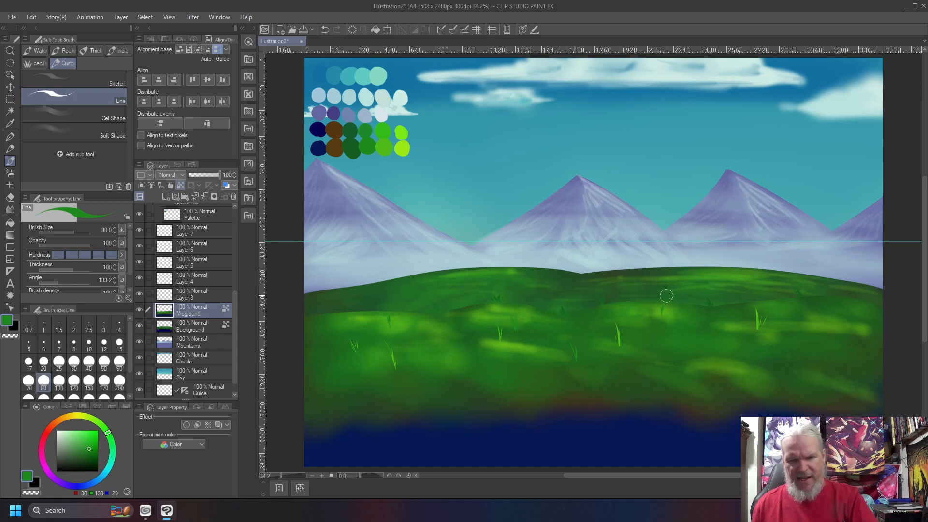
drag(836, 359, 839, 336)
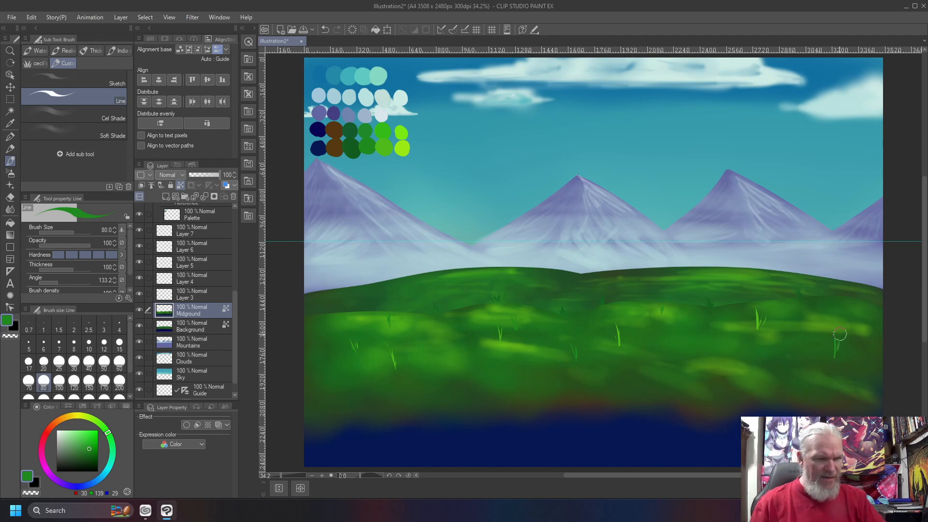
- On the Palette layer, dab a hue-shifted navy swatch below the existing palette
click(196, 295)
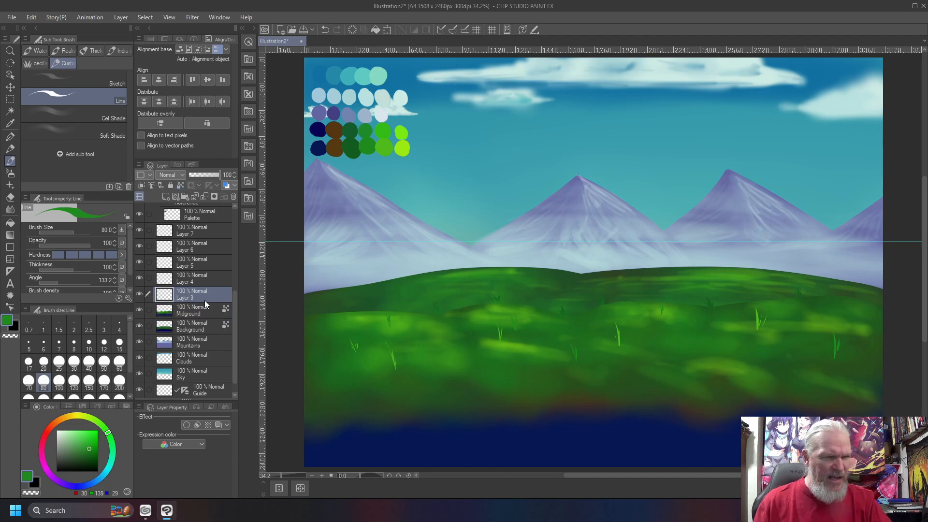
click(197, 219)
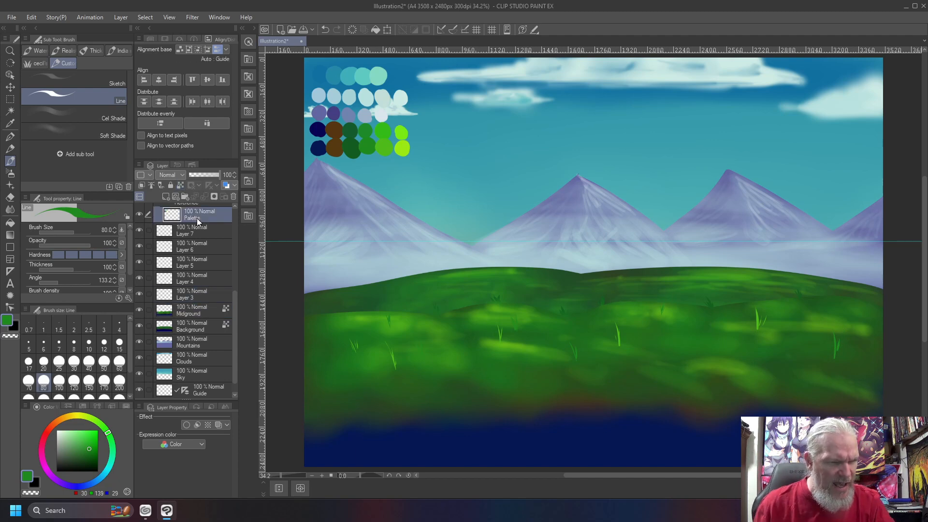
right_click(318, 146)
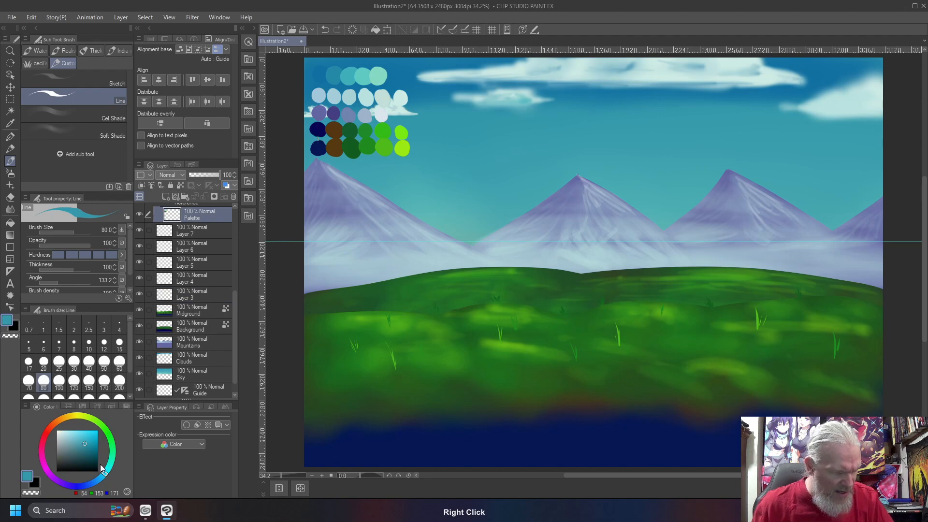
drag(108, 476, 111, 473)
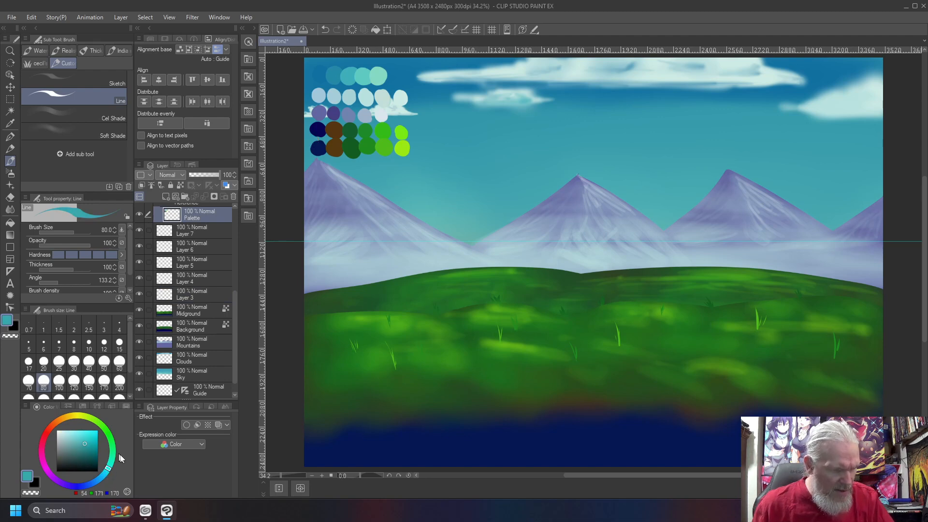
right_click(318, 148)
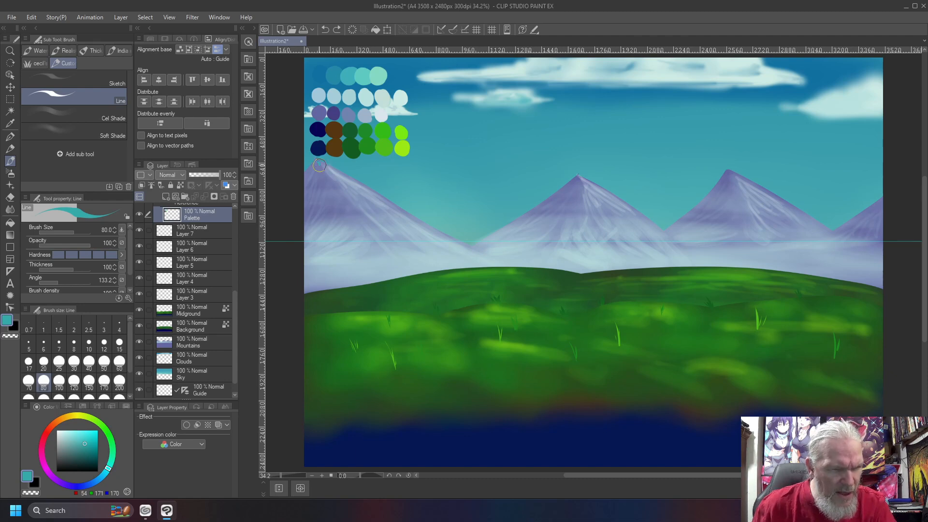
key(ctrl+z)
right_click(317, 146)
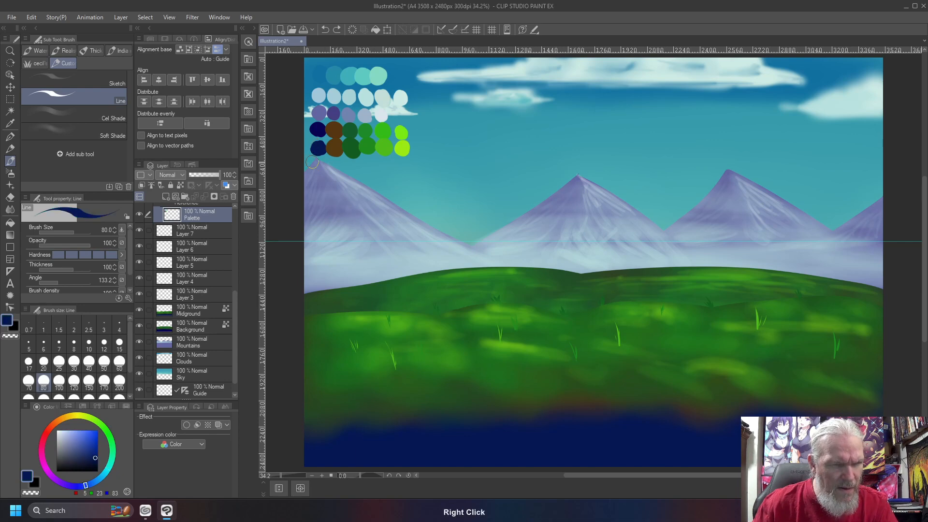
drag(317, 165, 318, 165)
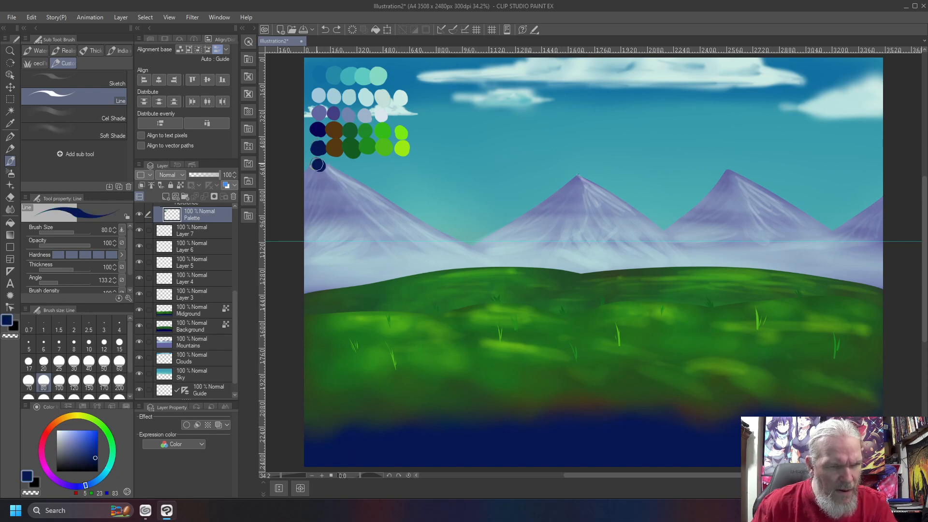
drag(86, 485, 97, 474)
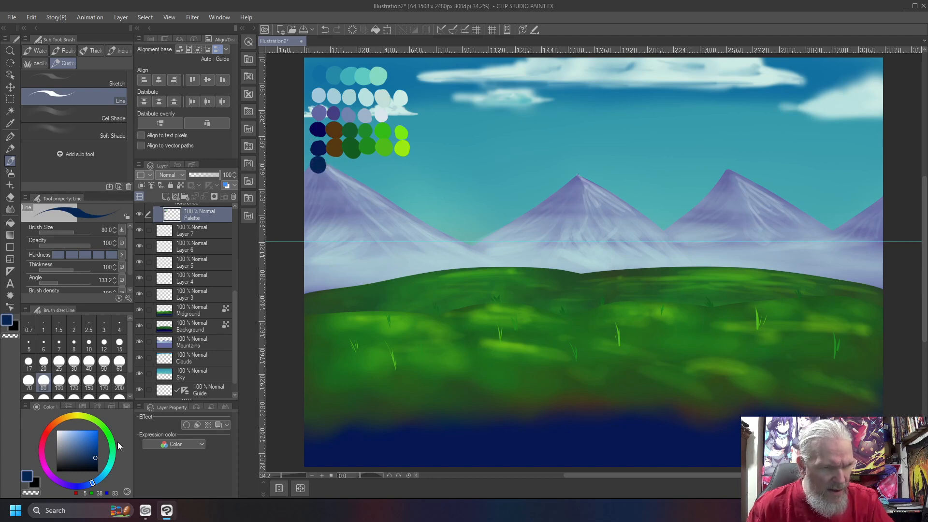
- Sample brown and green swatches, dab a yellow-shifted green, and load light cyan
right_click(333, 144)
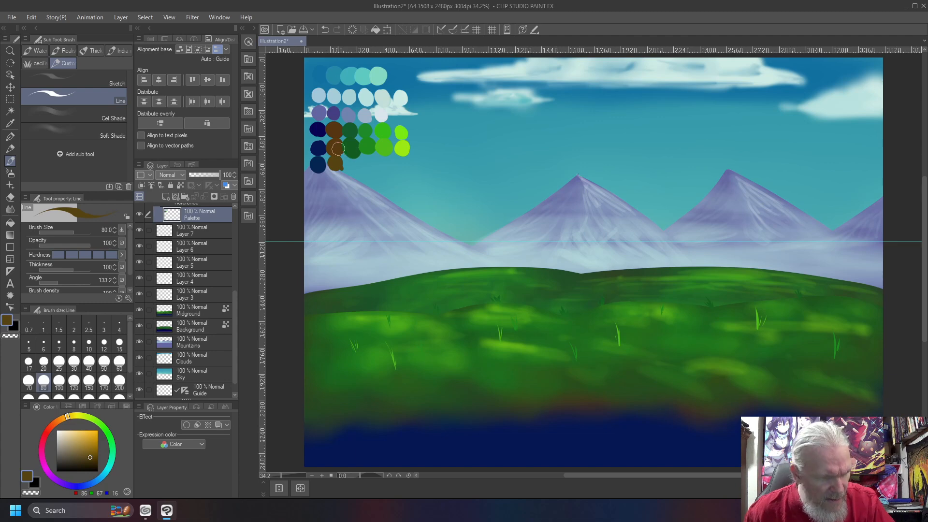
right_click(352, 146)
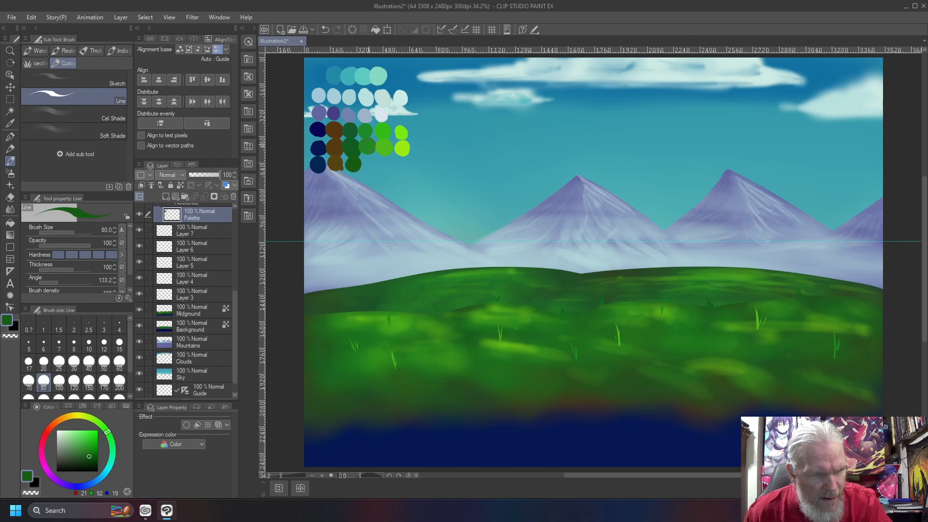
right_click(368, 146)
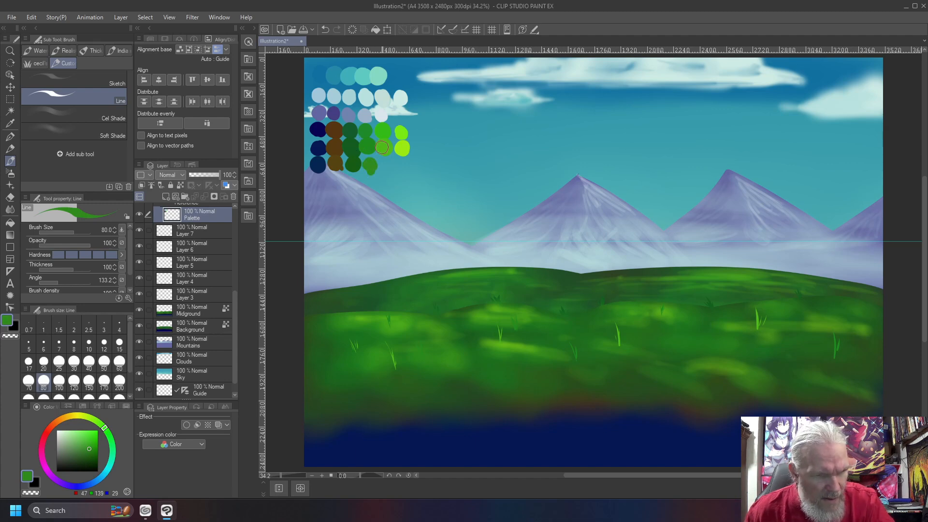
right_click(382, 148)
click(95, 423)
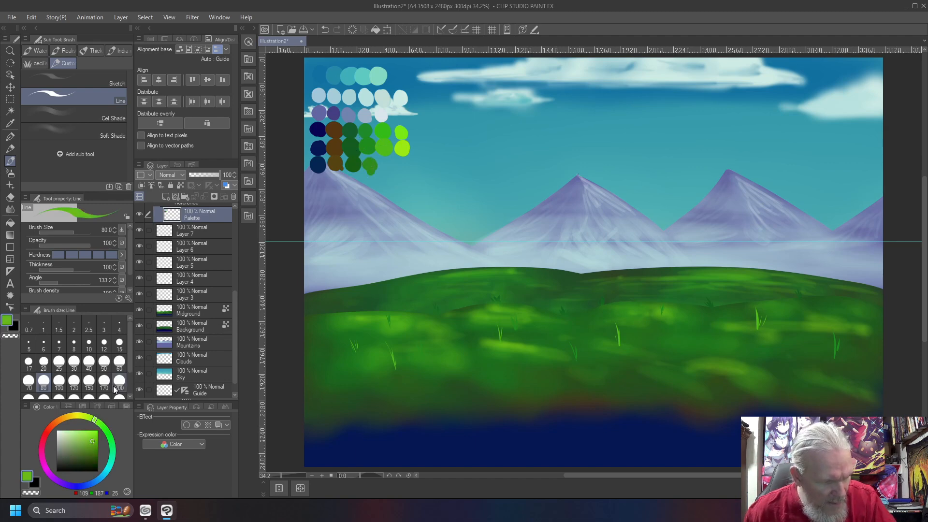
click(388, 168)
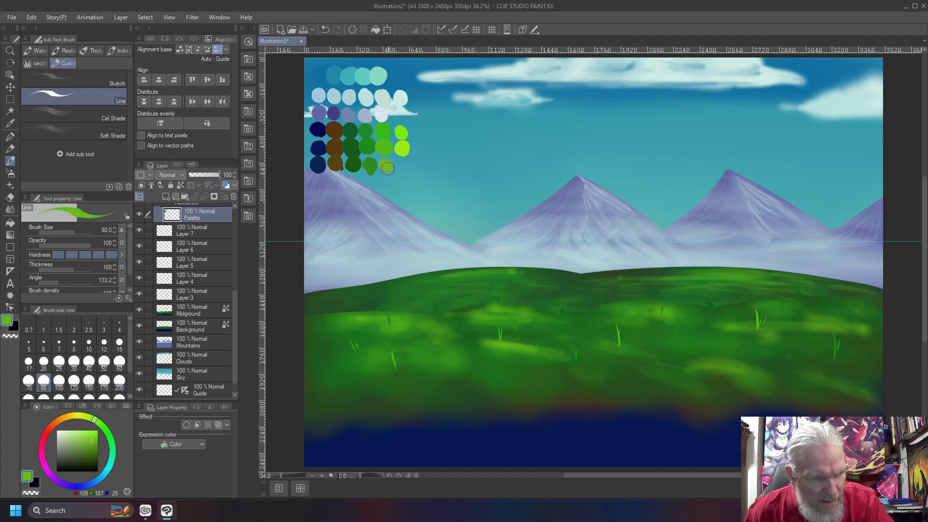
right_click(402, 147)
click(83, 416)
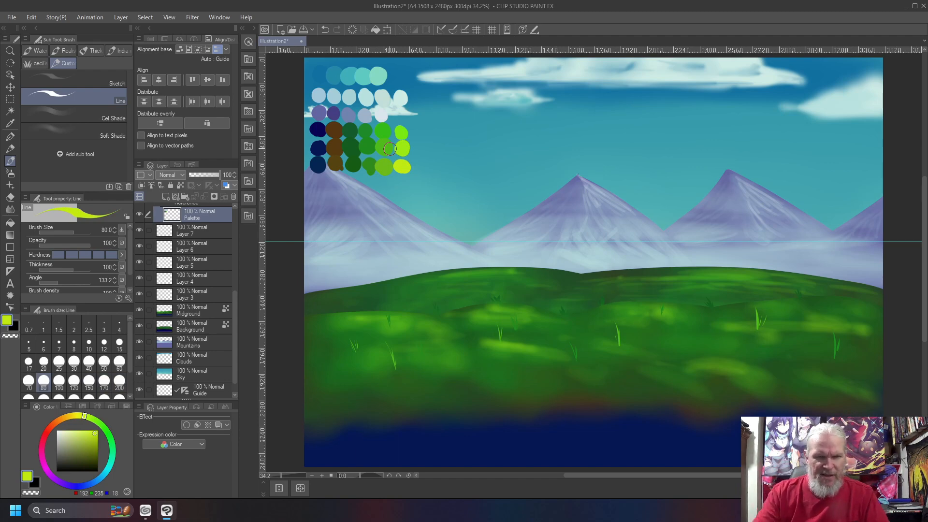
click(189, 329)
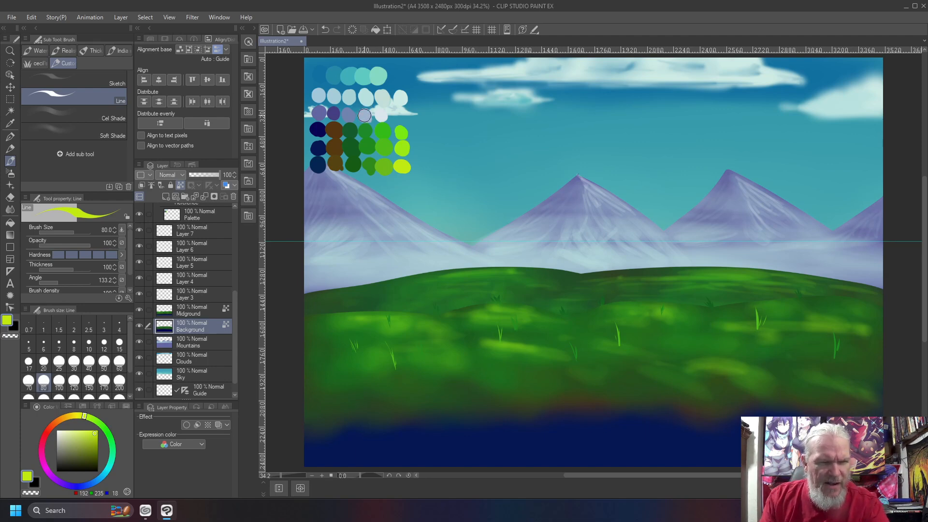
right_click(366, 99)
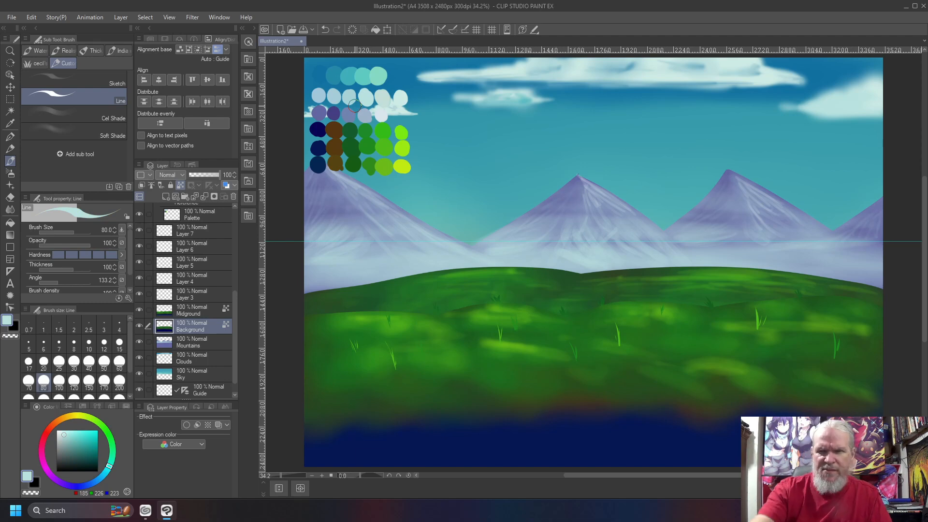
- Spray pale cyan mist at airbrush size 800 across the lower Midground hills
key(b)
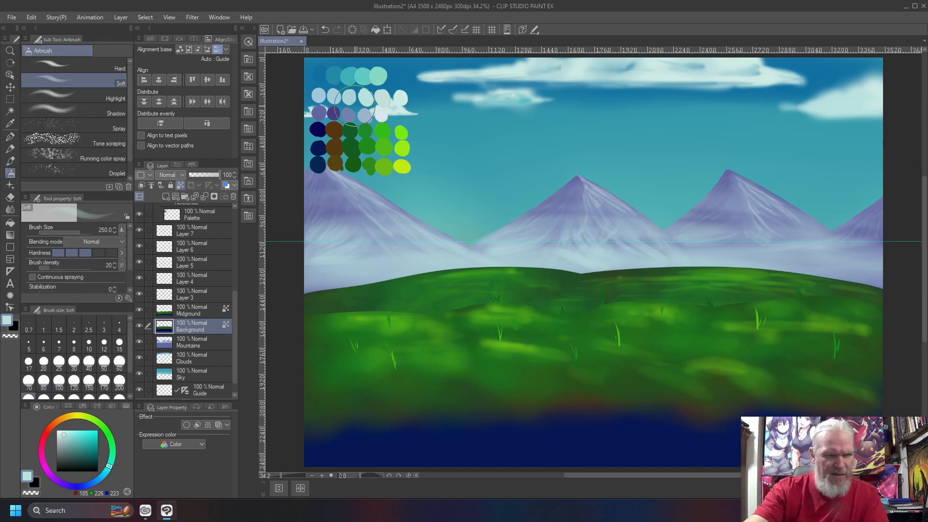
key(bracketright)
key(bracketright)
key(bracketright)
key(bracketright)
key(bracketright)
key(bracketright)
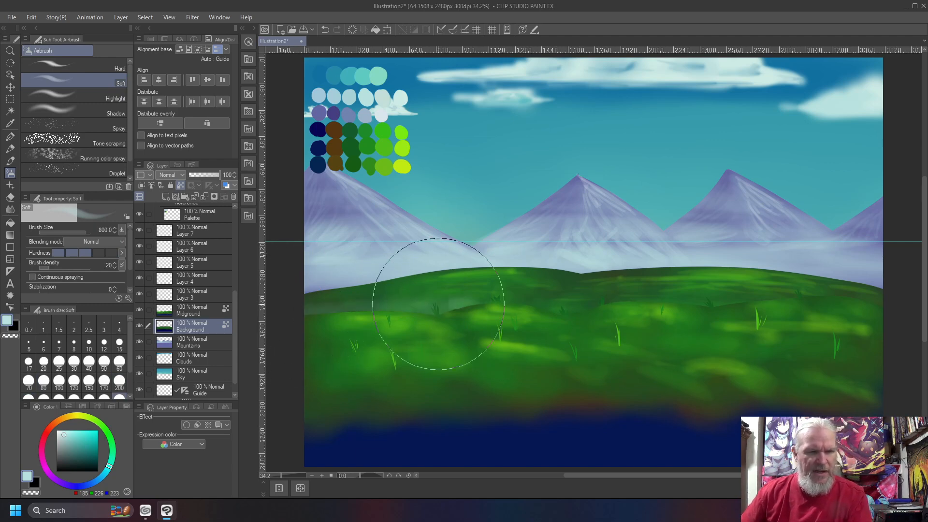
scroll(704, 275, up, 3)
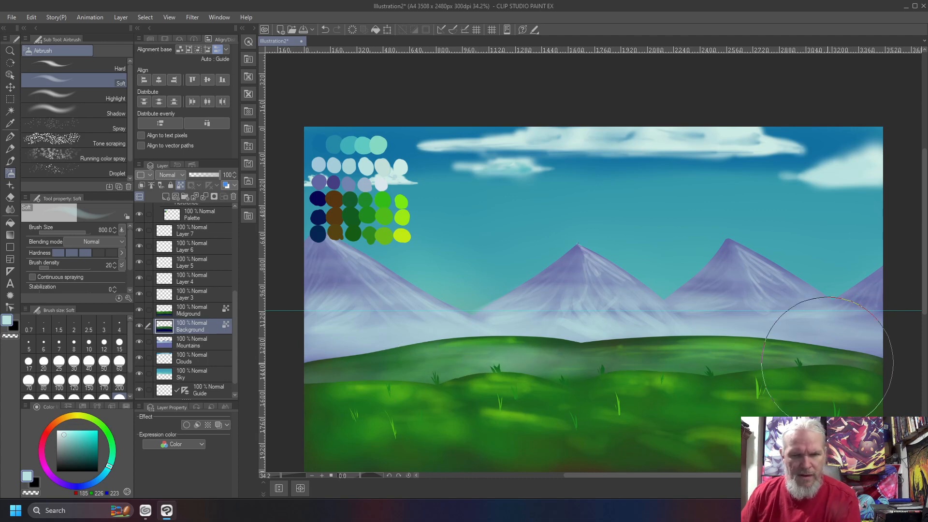
drag(925, 262, 926, 302)
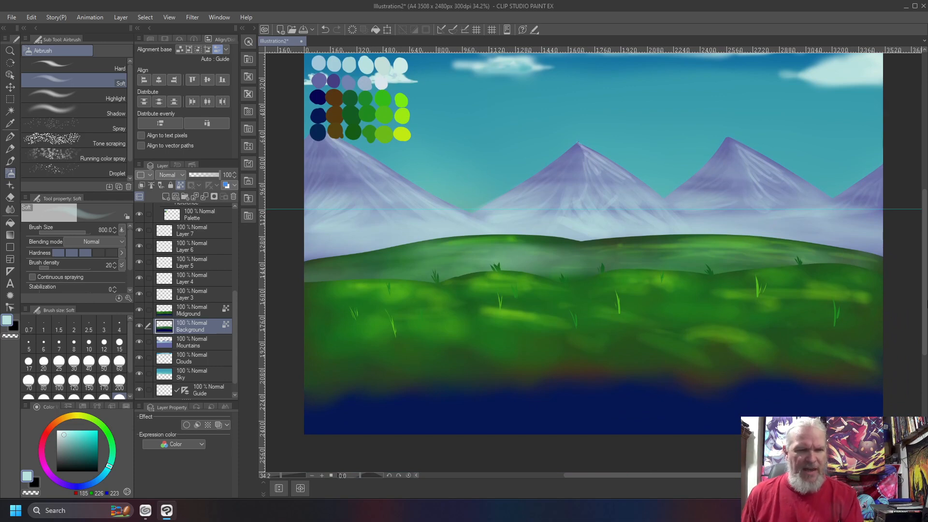
click(197, 311)
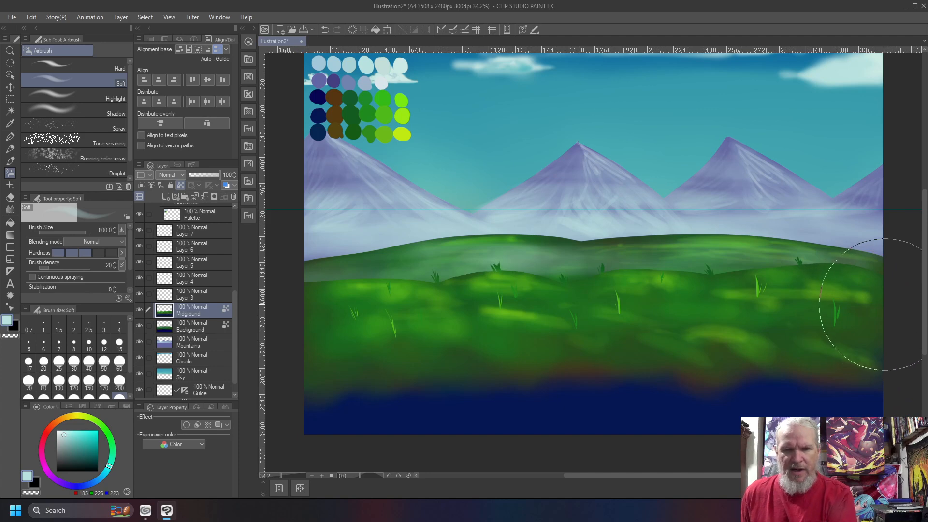
mouse_move(879, 312)
mouse_down()
mouse_move(518, 321)
mouse_move(310, 348)
mouse_move(764, 328)
mouse_move(866, 341)
mouse_move(818, 352)
mouse_move(445, 373)
mouse_move(751, 385)
mouse_move(352, 369)
mouse_move(377, 382)
mouse_move(756, 363)
mouse_move(642, 359)
mouse_move(816, 368)
mouse_move(708, 370)
mouse_move(551, 322)
mouse_move(333, 314)
mouse_move(585, 271)
mouse_move(870, 300)
mouse_move(640, 300)
mouse_move(764, 246)
mouse_move(746, 321)
mouse_move(467, 317)
mouse_move(368, 334)
mouse_move(404, 358)
mouse_move(463, 334)
mouse_up()
drag(374, 336, 652, 361)
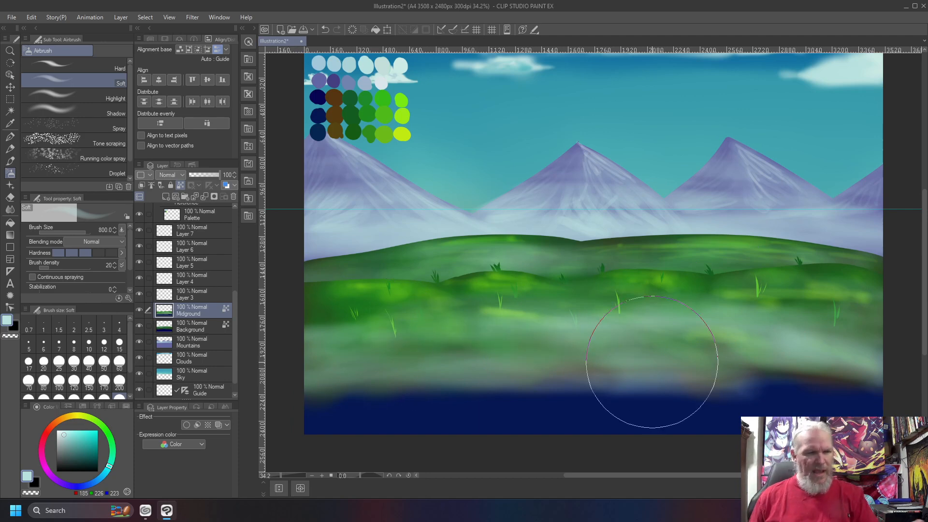
- On Layer 3, draw a jagged dark navy hill outline across the lower canvas with the Line brush
click(185, 296)
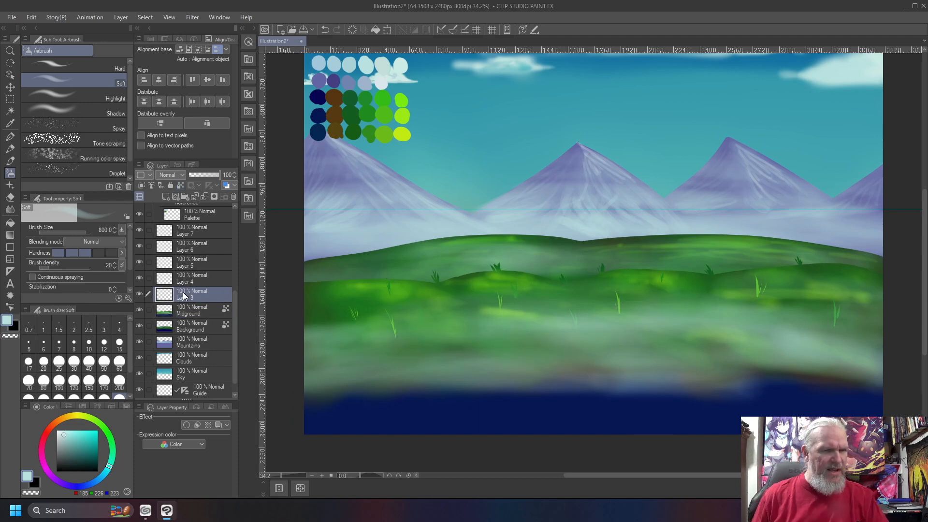
right_click(319, 130)
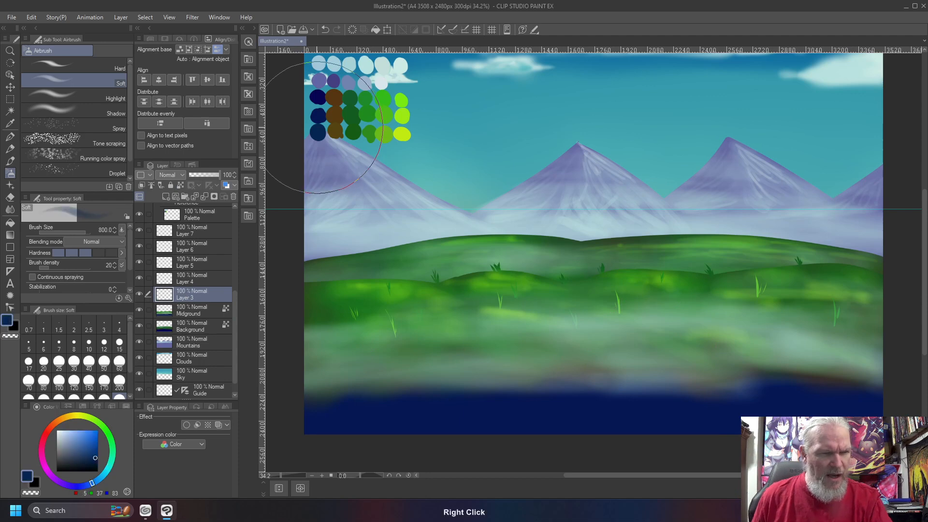
key(b)
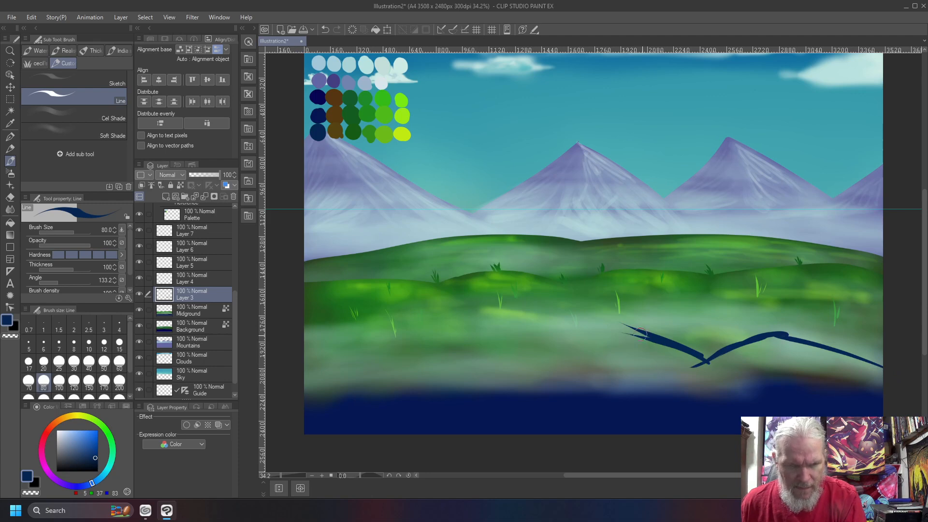
drag(603, 343, 437, 332)
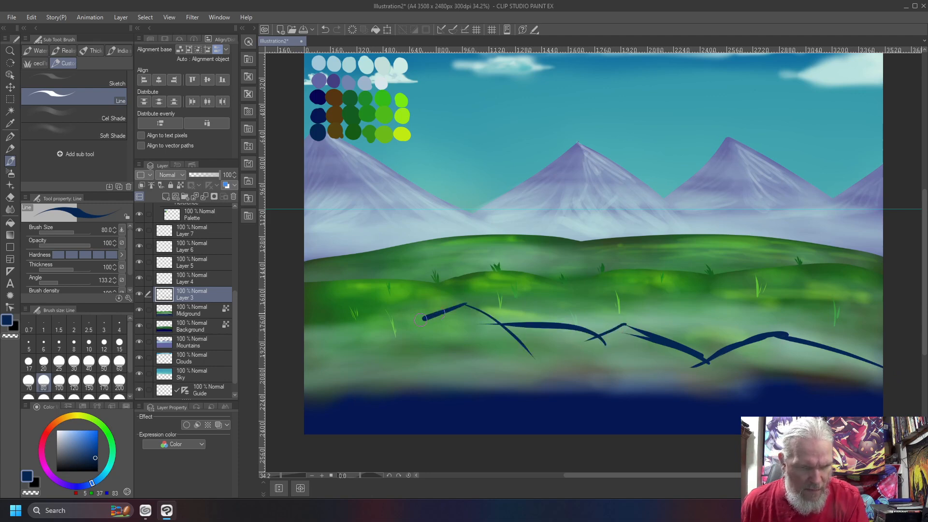
drag(421, 319, 329, 356)
drag(387, 330, 303, 314)
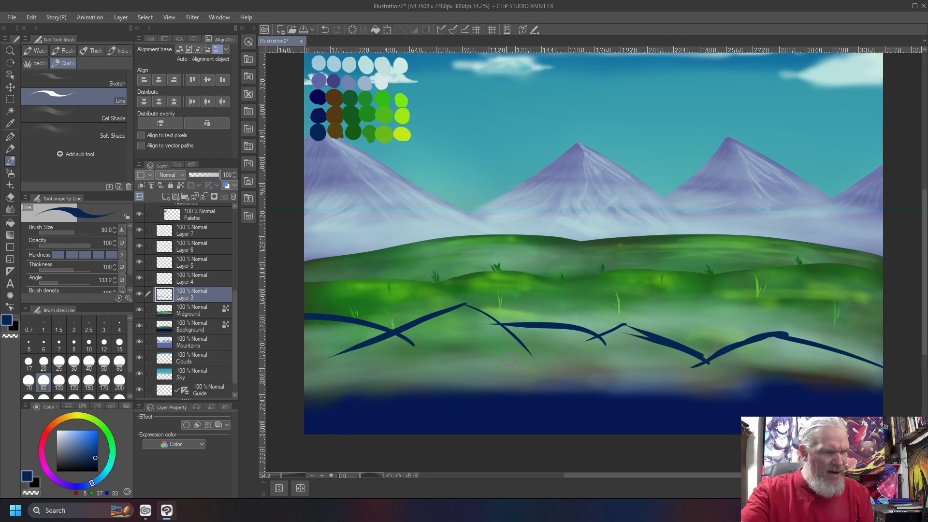
key(g)
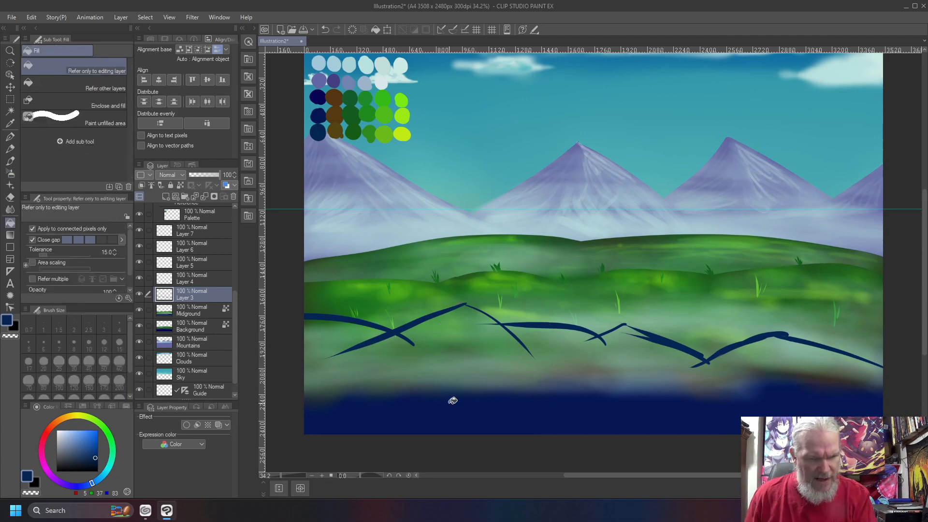
- Fill everything below the new outline solid navy, then load brown from the colour dots
click(465, 399)
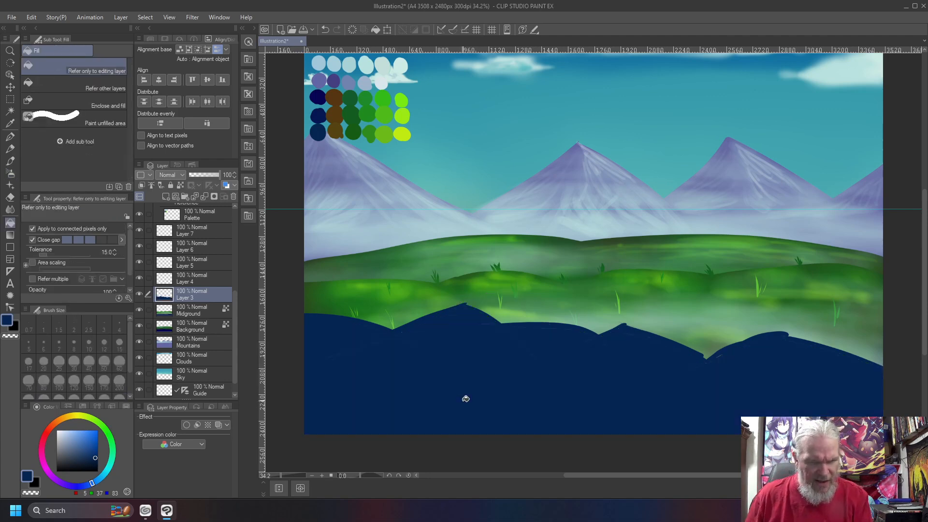
key(b)
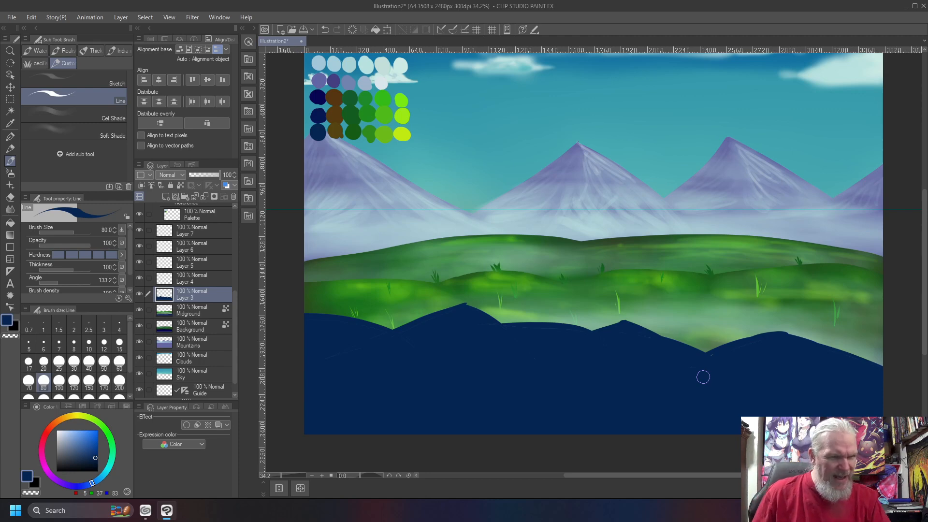
right_click(341, 132)
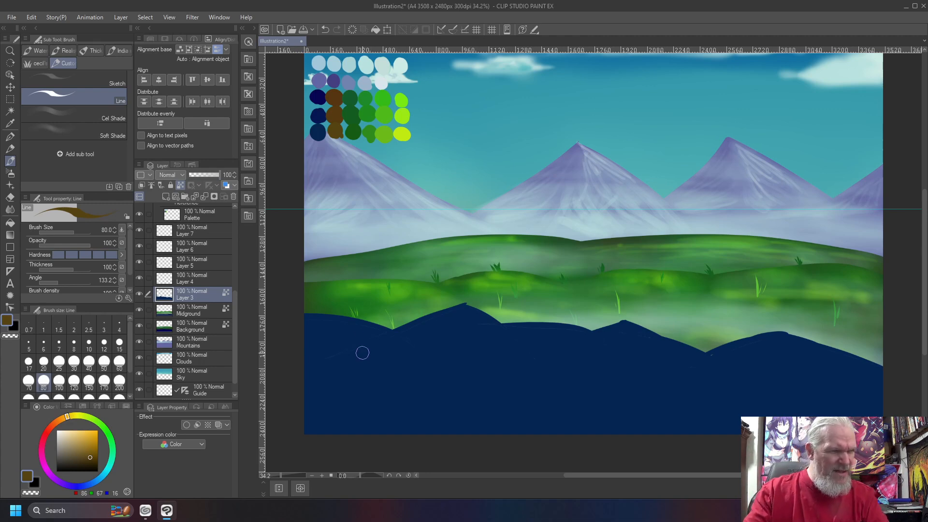
- Spray soft brown haze over the left, middle and right foreground hills
key(b)
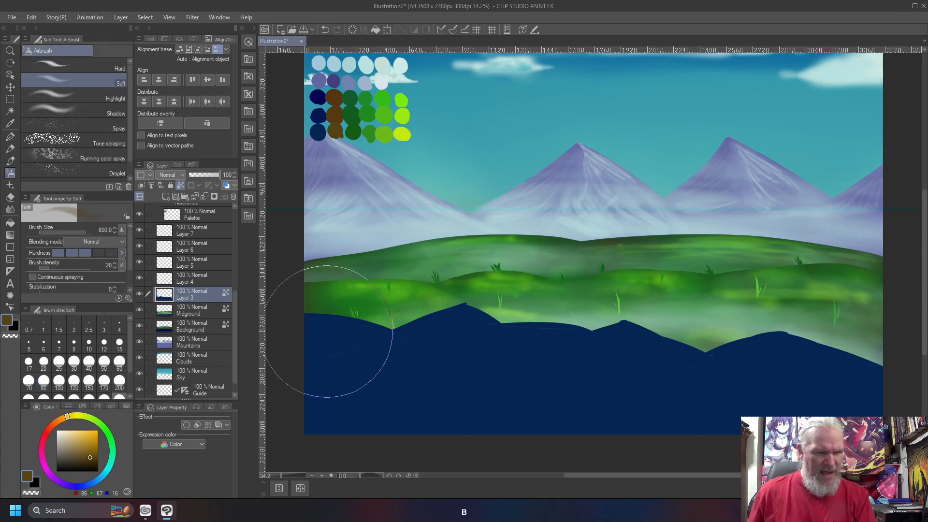
mouse_move(334, 331)
mouse_down()
mouse_move(299, 322)
mouse_move(399, 348)
mouse_move(305, 325)
mouse_move(360, 337)
mouse_move(471, 332)
mouse_move(456, 306)
mouse_move(445, 352)
mouse_move(430, 337)
mouse_move(432, 324)
mouse_move(450, 318)
mouse_move(442, 345)
mouse_move(465, 338)
mouse_move(438, 378)
mouse_move(431, 375)
mouse_move(457, 323)
mouse_move(481, 324)
mouse_move(431, 324)
mouse_move(425, 341)
mouse_up()
mouse_move(560, 326)
mouse_down()
mouse_move(524, 328)
mouse_move(567, 335)
mouse_up()
mouse_move(631, 335)
mouse_down()
mouse_move(688, 362)
mouse_move(641, 334)
mouse_move(652, 352)
mouse_move(636, 343)
mouse_move(611, 346)
mouse_up()
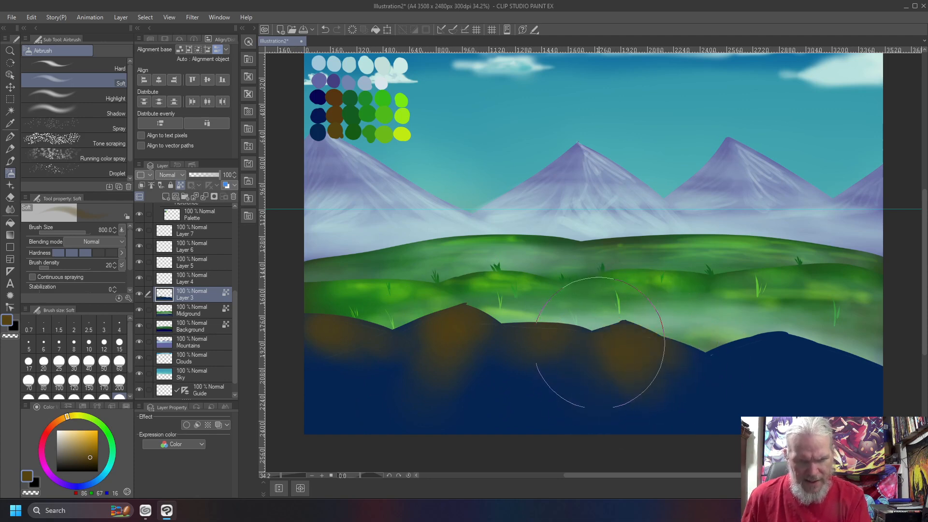
mouse_move(773, 343)
mouse_down()
mouse_move(858, 376)
mouse_move(797, 345)
mouse_move(830, 371)
mouse_move(750, 342)
mouse_move(768, 355)
mouse_up()
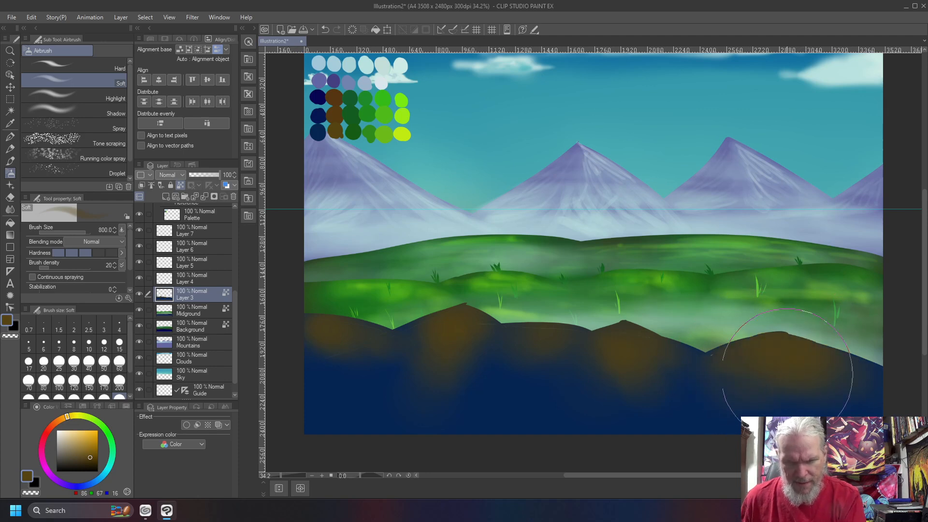
drag(815, 394, 722, 377)
mouse_move(647, 348)
mouse_down()
mouse_move(631, 341)
mouse_move(629, 381)
mouse_move(606, 383)
mouse_move(640, 416)
mouse_move(630, 418)
mouse_up()
mouse_move(546, 348)
mouse_down()
mouse_move(521, 336)
mouse_move(552, 379)
mouse_move(538, 397)
mouse_move(547, 409)
mouse_move(500, 353)
mouse_move(478, 373)
mouse_move(509, 370)
mouse_move(493, 383)
mouse_move(420, 341)
mouse_move(468, 328)
mouse_move(474, 349)
mouse_move(433, 329)
mouse_move(396, 350)
mouse_move(314, 326)
mouse_move(375, 353)
mouse_move(326, 331)
mouse_move(310, 337)
mouse_move(327, 365)
mouse_move(309, 366)
mouse_move(326, 349)
mouse_move(319, 337)
mouse_move(410, 374)
mouse_move(398, 373)
mouse_move(396, 353)
mouse_move(439, 328)
mouse_move(512, 360)
mouse_move(578, 371)
mouse_move(611, 351)
mouse_move(731, 376)
mouse_move(781, 353)
mouse_up()
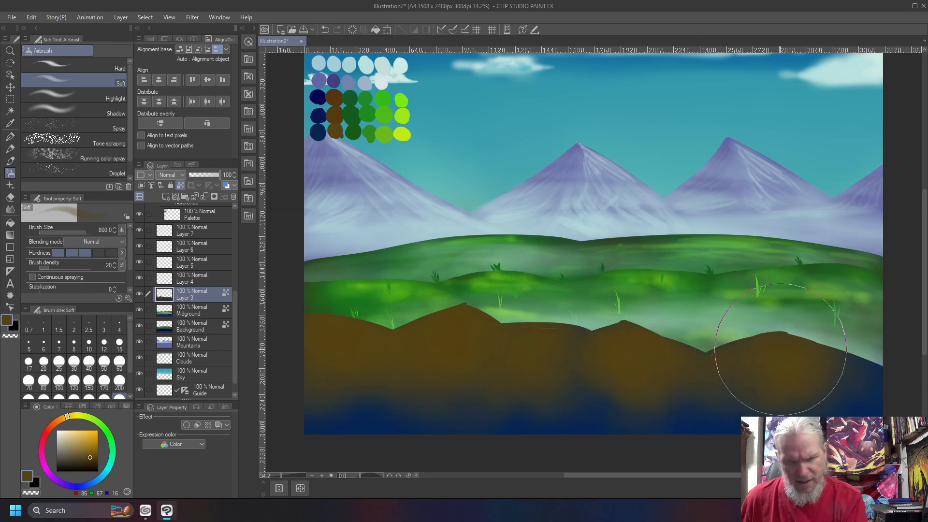
- Cover the lower hills and blue bottom strip with brown, then airbrush dark green across them
mouse_move(844, 414)
mouse_down()
mouse_move(720, 388)
mouse_move(707, 366)
mouse_move(676, 380)
mouse_move(691, 375)
mouse_up()
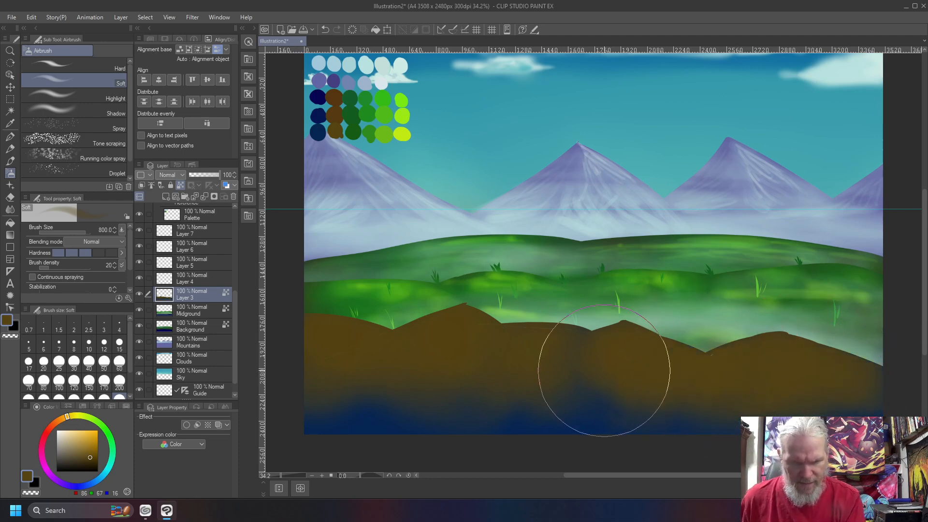
mouse_move(525, 383)
mouse_down()
mouse_move(322, 428)
mouse_move(368, 417)
mouse_move(598, 407)
mouse_move(379, 424)
mouse_move(592, 413)
mouse_move(581, 406)
mouse_move(865, 428)
mouse_up()
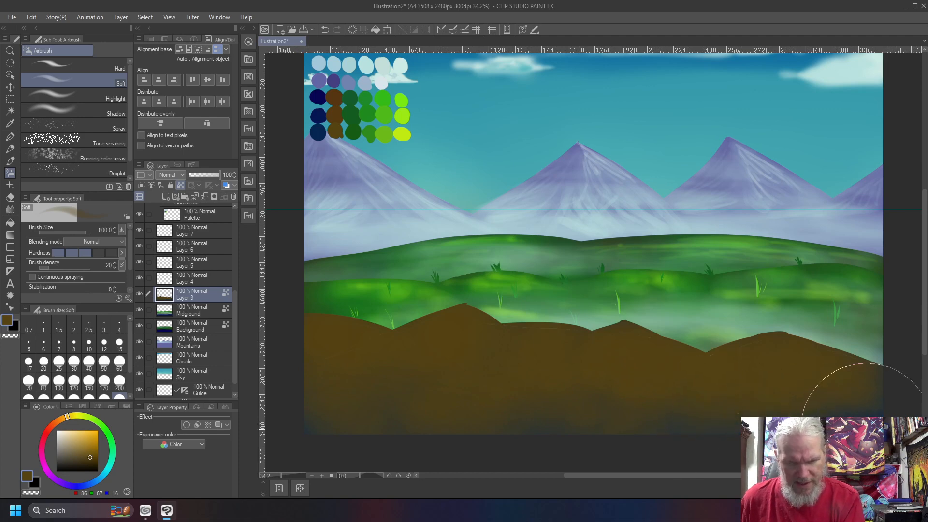
mouse_move(764, 420)
mouse_down()
mouse_move(463, 442)
mouse_move(322, 434)
mouse_move(591, 412)
mouse_move(775, 417)
mouse_move(378, 399)
mouse_up()
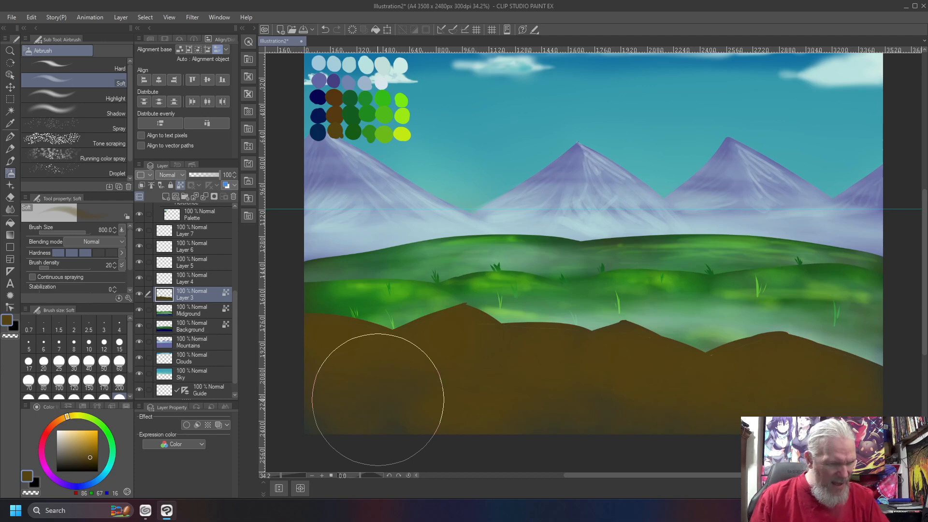
right_click(352, 118)
mouse_move(335, 325)
mouse_down()
mouse_move(312, 317)
mouse_move(372, 333)
mouse_move(321, 323)
mouse_move(331, 335)
mouse_move(327, 364)
mouse_move(314, 371)
mouse_move(361, 336)
mouse_move(346, 401)
mouse_move(460, 313)
mouse_move(410, 342)
mouse_move(451, 326)
mouse_move(435, 344)
mouse_move(476, 333)
mouse_move(473, 378)
mouse_move(541, 338)
mouse_move(564, 336)
mouse_move(533, 342)
mouse_move(591, 352)
mouse_move(565, 344)
mouse_move(637, 339)
mouse_move(630, 336)
mouse_move(646, 368)
mouse_move(649, 351)
mouse_move(669, 369)
mouse_move(751, 339)
mouse_move(797, 345)
mouse_up()
- Spread dark green over the right and middle foreground hills
mouse_move(731, 357)
mouse_down()
mouse_move(859, 367)
mouse_move(729, 380)
mouse_move(733, 362)
mouse_up()
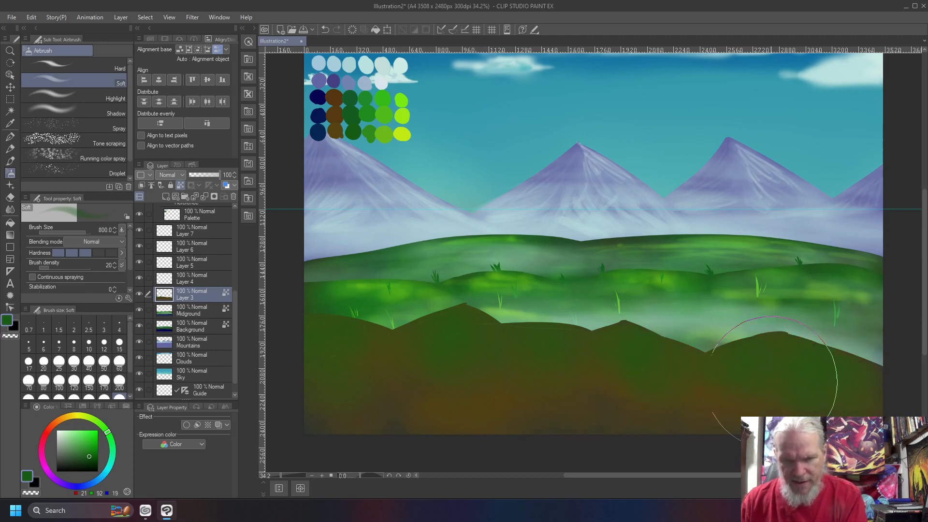
mouse_move(784, 421)
mouse_down()
mouse_move(654, 396)
mouse_move(617, 350)
mouse_move(615, 376)
mouse_move(570, 385)
mouse_move(574, 409)
mouse_move(601, 402)
mouse_move(376, 373)
mouse_move(378, 345)
mouse_move(364, 351)
mouse_move(487, 398)
mouse_move(331, 420)
mouse_move(538, 423)
mouse_move(463, 384)
mouse_move(454, 411)
mouse_move(382, 423)
mouse_move(559, 435)
mouse_move(306, 389)
mouse_move(528, 386)
mouse_move(592, 370)
mouse_move(736, 389)
mouse_move(669, 406)
mouse_move(469, 412)
mouse_move(491, 416)
mouse_move(478, 351)
mouse_move(510, 345)
mouse_move(474, 328)
mouse_move(594, 372)
mouse_move(730, 360)
mouse_move(756, 420)
mouse_up()
drag(853, 419, 629, 383)
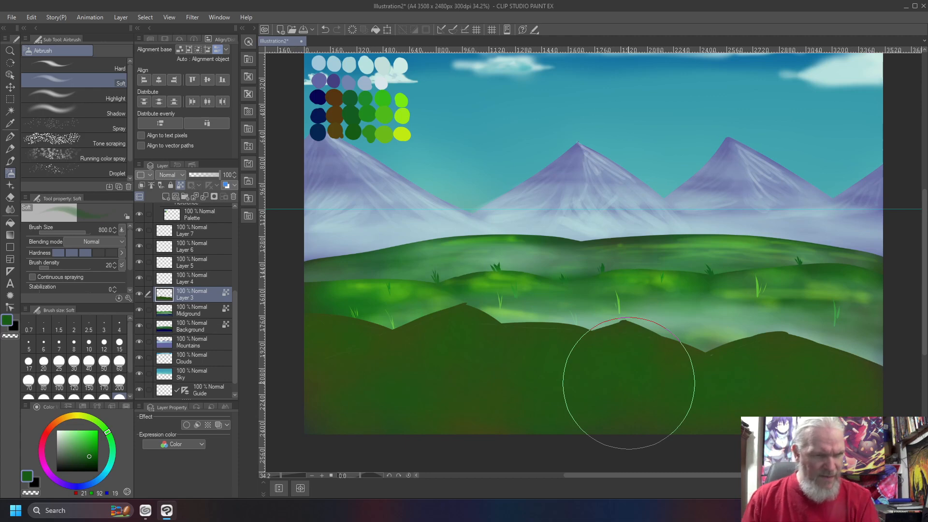
- With a slightly smaller airbrush, brighten the left, centre and lower-right hills in mid green
right_click(363, 124)
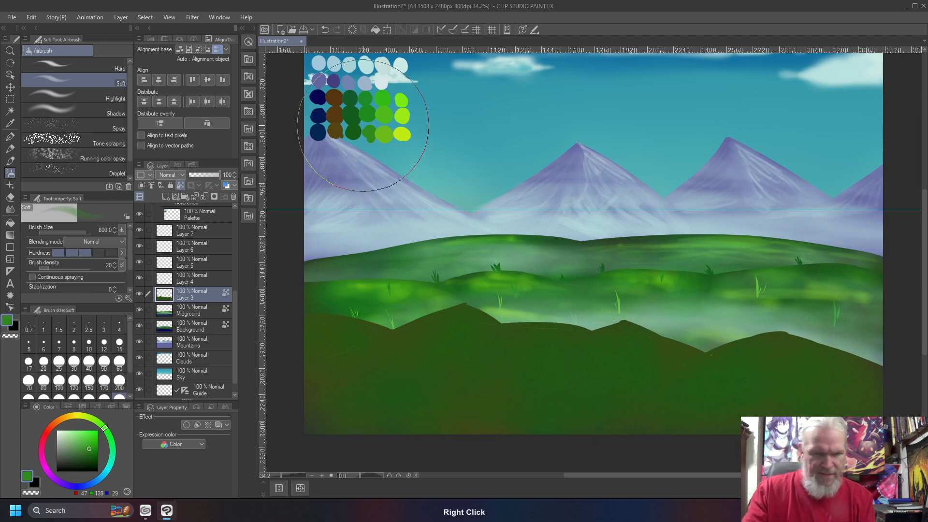
key(bracketleft)
key(bracketleft)
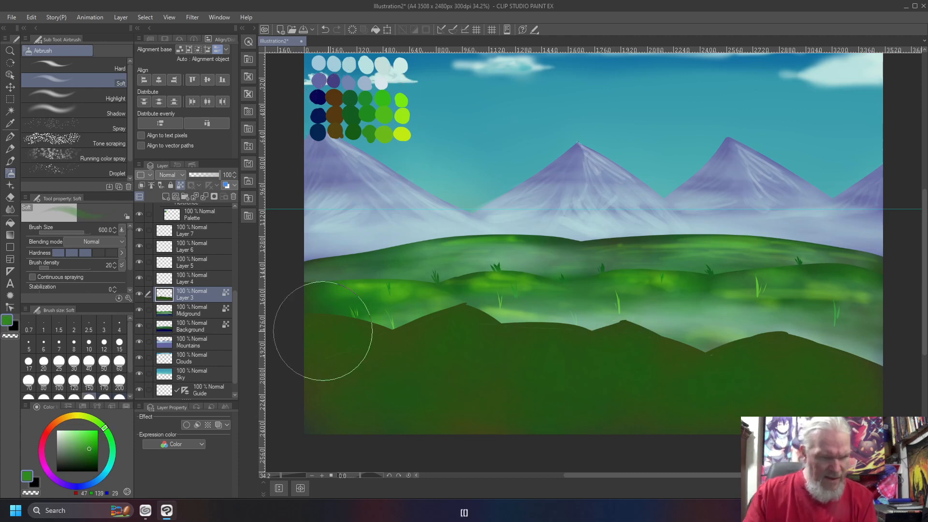
mouse_move(385, 344)
mouse_down()
mouse_move(337, 364)
mouse_move(329, 346)
mouse_move(346, 377)
mouse_move(367, 374)
mouse_move(345, 396)
mouse_move(341, 350)
mouse_move(385, 357)
mouse_move(478, 320)
mouse_move(463, 319)
mouse_move(405, 342)
mouse_move(464, 334)
mouse_move(493, 364)
mouse_move(517, 338)
mouse_move(562, 334)
mouse_move(548, 344)
mouse_move(565, 386)
mouse_move(637, 334)
mouse_move(695, 367)
mouse_move(651, 355)
mouse_move(649, 343)
mouse_move(689, 362)
mouse_move(632, 345)
mouse_move(641, 352)
mouse_move(621, 382)
mouse_move(649, 367)
mouse_move(793, 348)
mouse_move(845, 376)
mouse_move(779, 370)
mouse_move(752, 382)
mouse_move(860, 393)
mouse_move(755, 393)
mouse_move(661, 415)
mouse_move(798, 360)
mouse_move(733, 388)
mouse_move(737, 380)
mouse_move(695, 392)
mouse_move(655, 343)
mouse_up()
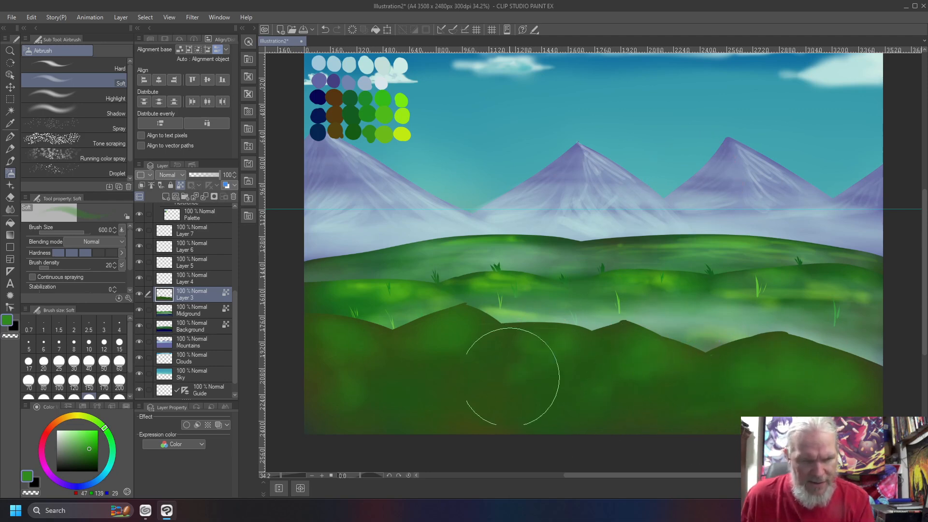
mouse_move(484, 336)
mouse_down()
mouse_move(465, 351)
mouse_move(448, 346)
mouse_up()
mouse_move(326, 329)
mouse_down()
mouse_move(362, 375)
mouse_move(392, 385)
mouse_move(402, 374)
mouse_move(338, 401)
mouse_move(379, 377)
mouse_move(476, 395)
mouse_move(400, 396)
mouse_move(422, 400)
mouse_move(550, 398)
mouse_move(572, 383)
mouse_move(858, 413)
mouse_up()
drag(761, 389, 799, 407)
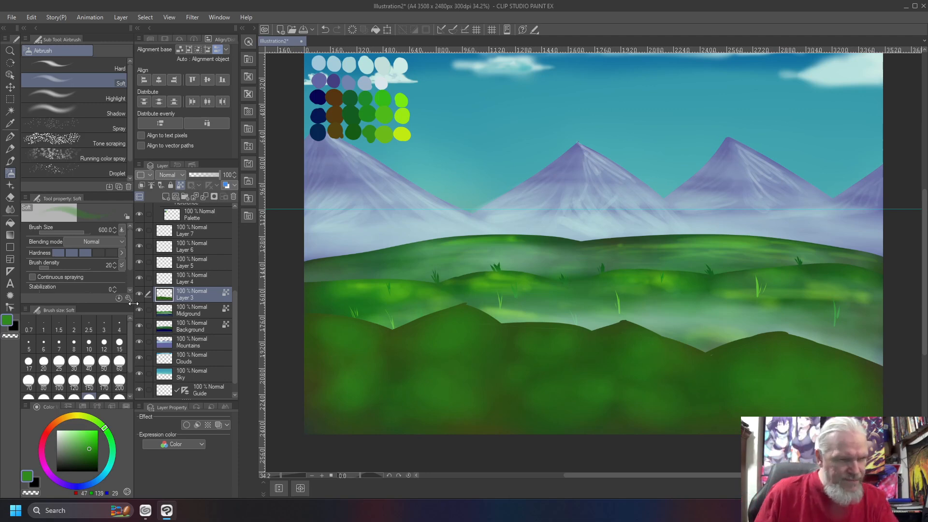
- Add more mid green to the left foreground hill
right_click(338, 145)
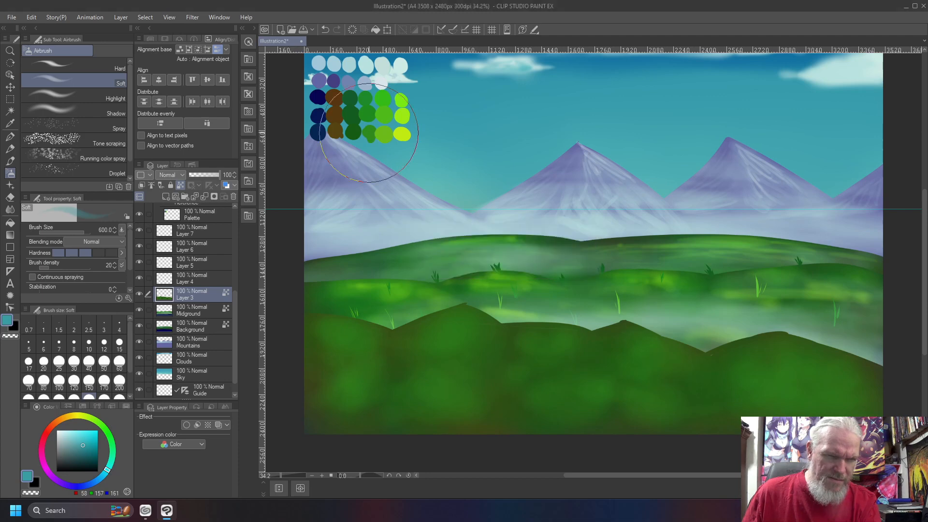
right_click(368, 133)
mouse_move(352, 344)
mouse_down()
mouse_move(343, 357)
mouse_move(359, 357)
mouse_up()
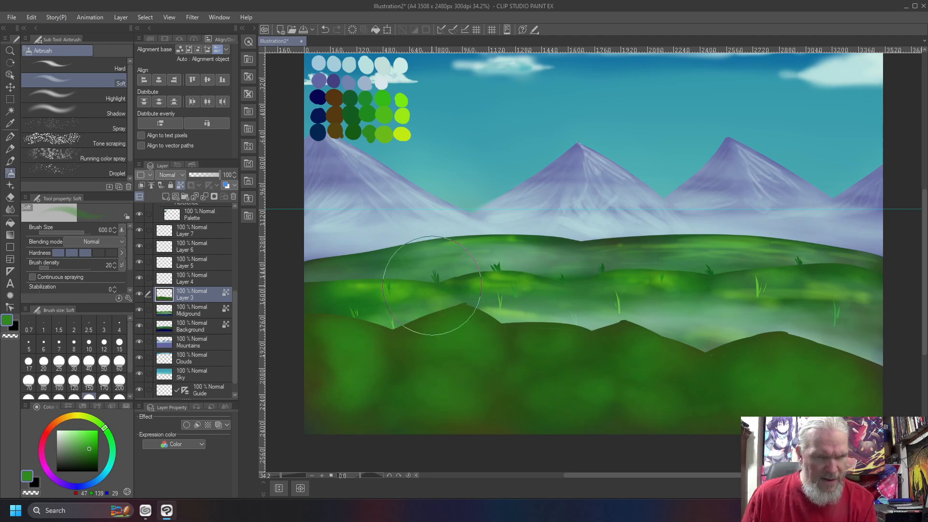
- Lay lighter yellow-green across the left, middle and right foreground hills
right_click(390, 139)
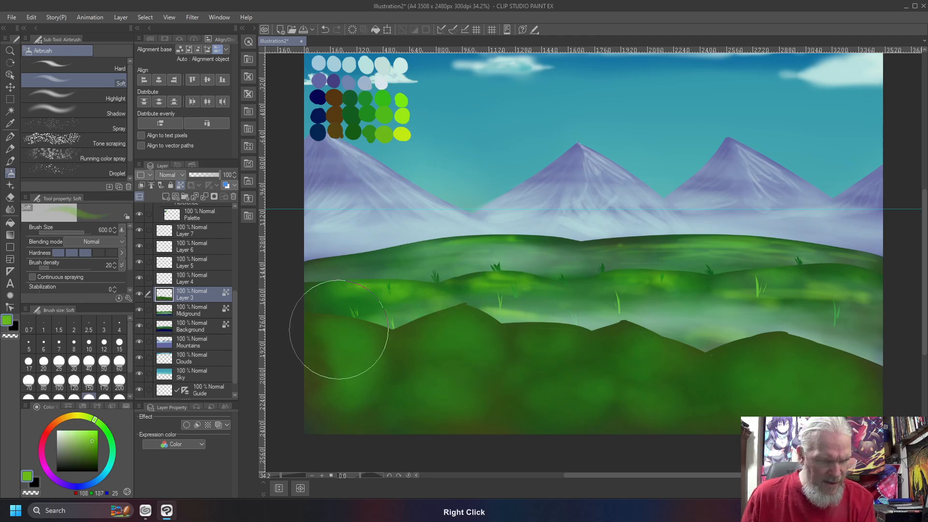
mouse_move(350, 329)
mouse_down()
mouse_move(331, 332)
mouse_move(350, 348)
mouse_move(343, 381)
mouse_up()
mouse_move(478, 328)
mouse_down()
mouse_move(454, 339)
mouse_move(477, 351)
mouse_move(461, 351)
mouse_move(427, 383)
mouse_move(483, 388)
mouse_move(461, 383)
mouse_move(469, 367)
mouse_move(426, 400)
mouse_move(456, 405)
mouse_move(418, 415)
mouse_move(441, 401)
mouse_up()
drag(546, 337, 544, 352)
mouse_move(631, 363)
mouse_down()
mouse_move(679, 358)
mouse_move(640, 372)
mouse_move(673, 365)
mouse_move(643, 394)
mouse_move(661, 415)
mouse_up()
mouse_move(785, 365)
mouse_down()
mouse_move(821, 377)
mouse_move(768, 392)
mouse_up()
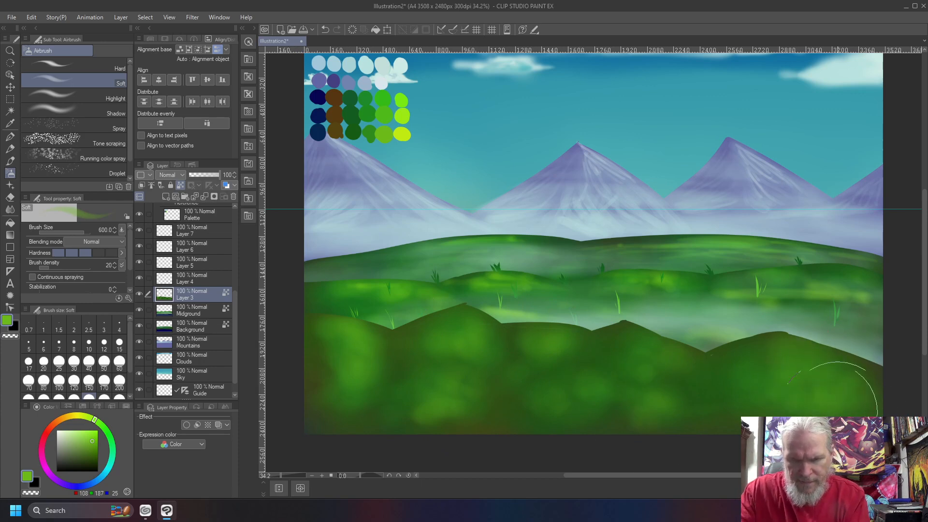
right_click(398, 135)
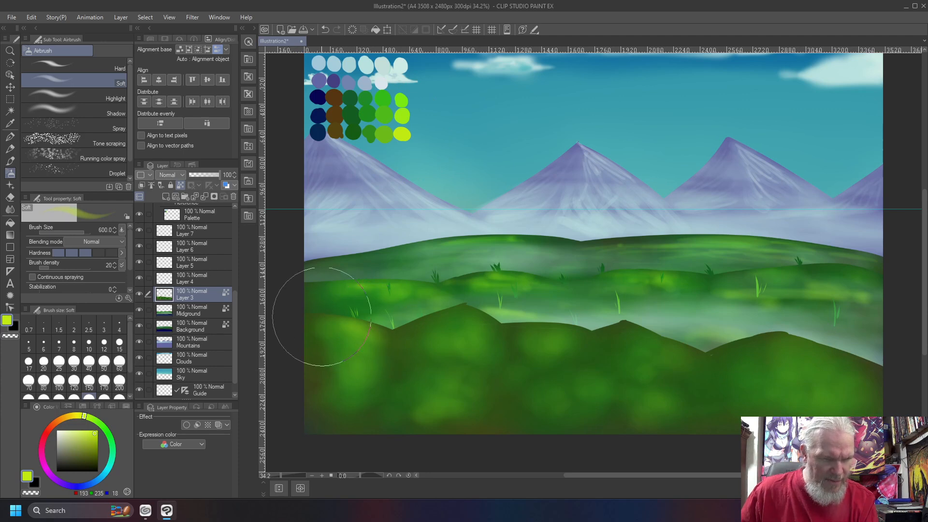
- With Airbrush Hard, streak yellow-green highlights along the left, middle and right hilltops
click(92, 64)
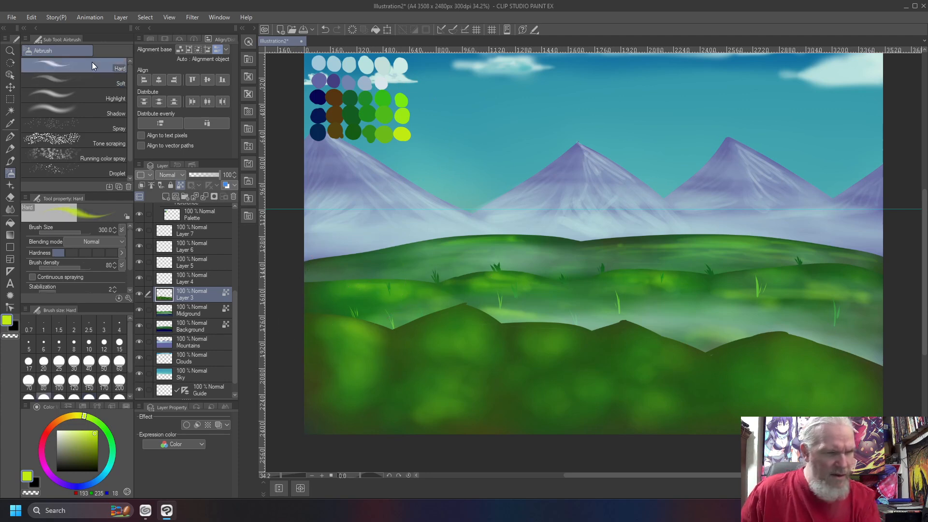
drag(341, 326, 374, 338)
mouse_move(463, 317)
mouse_down()
mouse_move(493, 331)
mouse_move(487, 324)
mouse_up()
drag(546, 336, 563, 341)
drag(552, 332, 584, 336)
mouse_move(650, 339)
mouse_down()
mouse_move(695, 357)
mouse_move(672, 350)
mouse_up()
mouse_move(793, 346)
mouse_down()
mouse_move(868, 374)
mouse_move(829, 357)
mouse_up()
- Strengthen the right hill highlight and add a soft bright glow over the left hills
drag(792, 358, 810, 362)
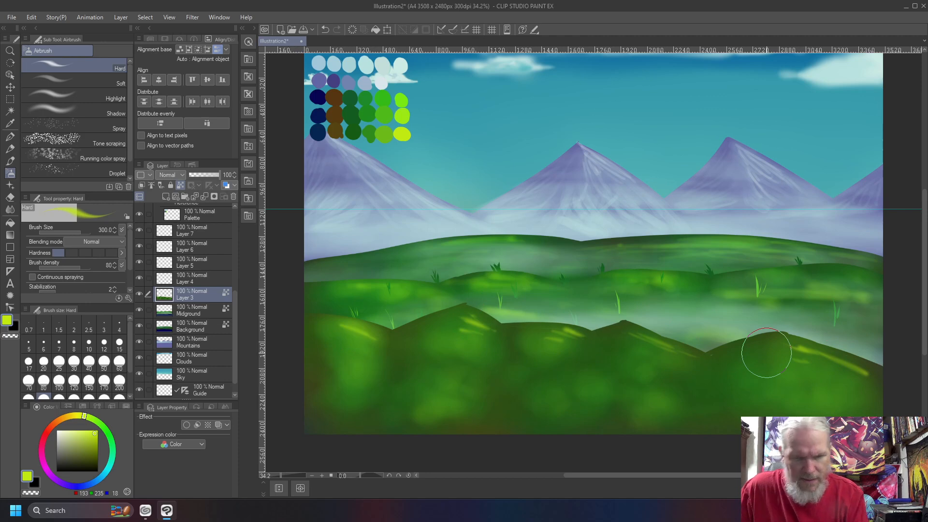
click(62, 77)
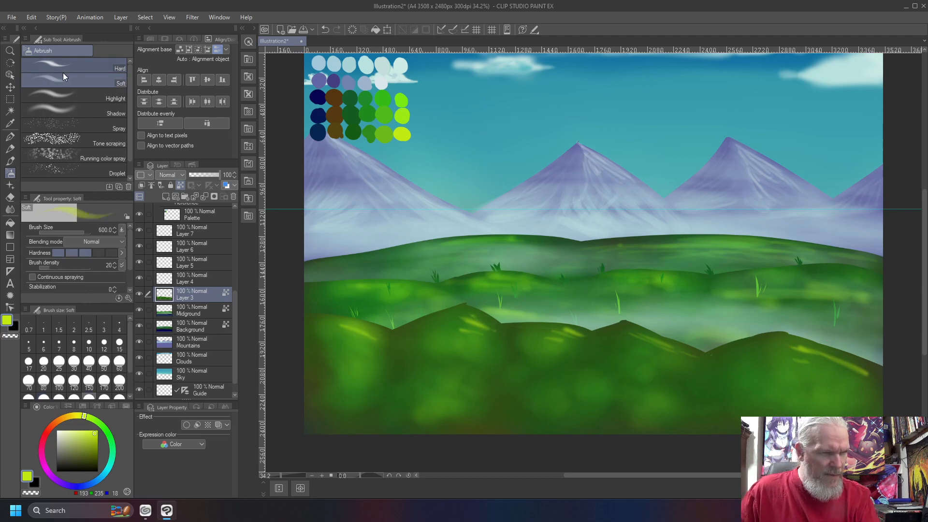
mouse_move(363, 343)
mouse_down()
mouse_move(347, 359)
mouse_move(359, 338)
mouse_move(332, 370)
mouse_move(483, 336)
mouse_move(451, 356)
mouse_move(587, 344)
mouse_move(563, 340)
mouse_move(539, 346)
mouse_move(569, 356)
mouse_move(661, 341)
mouse_move(686, 357)
mouse_move(615, 376)
mouse_move(686, 353)
mouse_move(586, 389)
mouse_move(656, 360)
mouse_move(609, 363)
mouse_move(576, 382)
mouse_move(469, 409)
mouse_move(734, 398)
mouse_move(812, 369)
mouse_move(850, 378)
mouse_move(773, 381)
mouse_move(852, 388)
mouse_move(821, 386)
mouse_move(788, 403)
mouse_move(837, 403)
mouse_move(740, 407)
mouse_move(752, 399)
mouse_move(651, 415)
mouse_move(658, 375)
mouse_move(676, 369)
mouse_move(634, 389)
mouse_move(651, 406)
mouse_move(661, 392)
mouse_move(539, 402)
mouse_move(604, 393)
mouse_move(563, 376)
mouse_move(416, 379)
mouse_move(534, 404)
mouse_up()
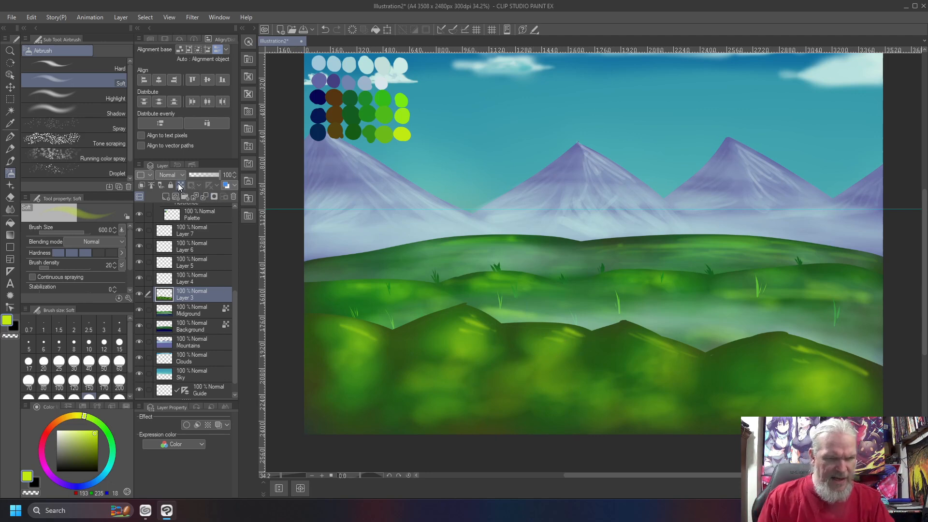
- Paint dark-green grass blades on the middle hills and right of the central peak
key(b)
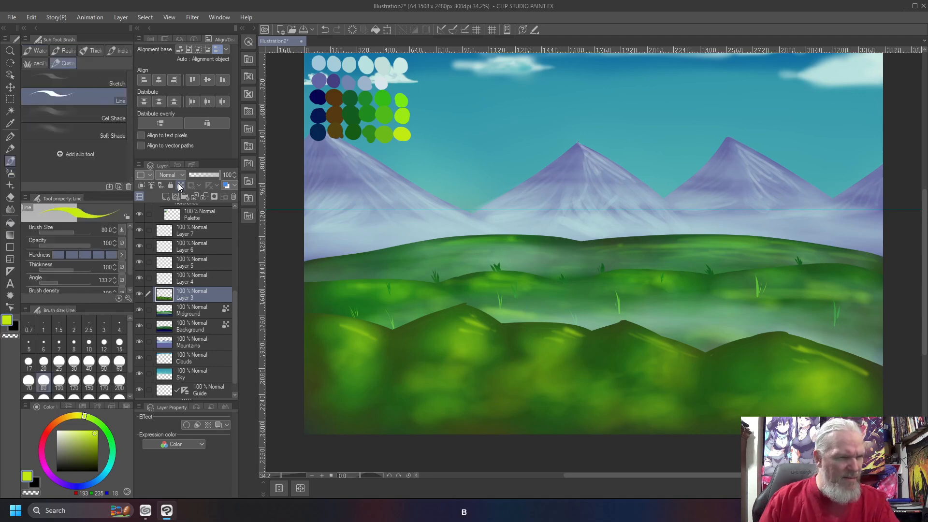
scroll(347, 275, up, 1)
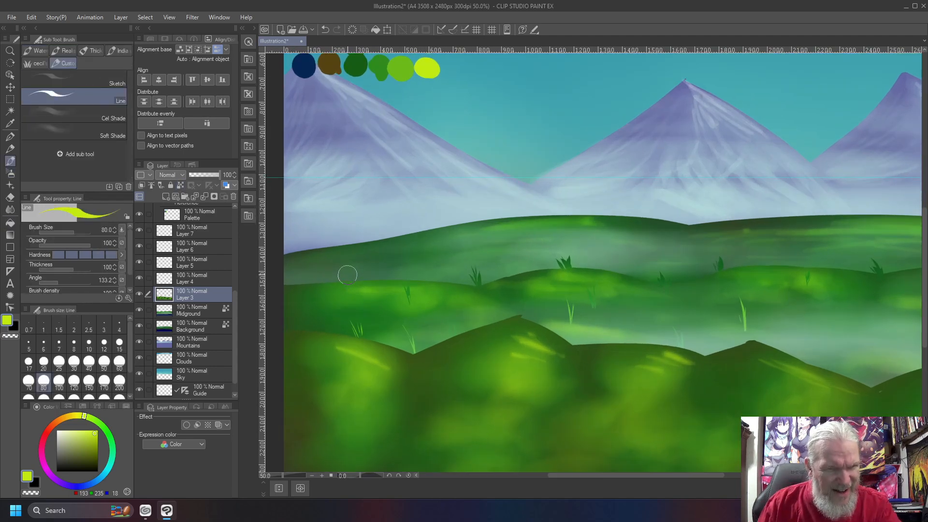
right_click(353, 65)
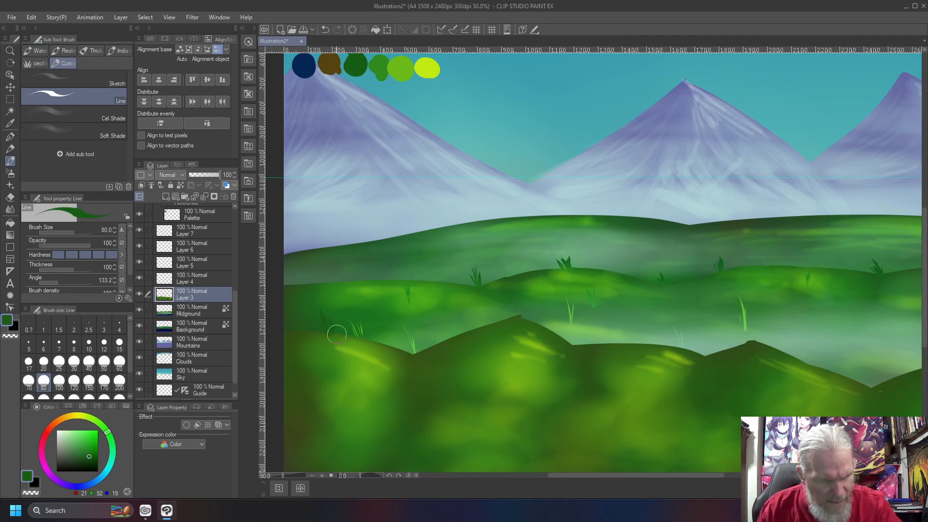
drag(451, 337, 449, 317)
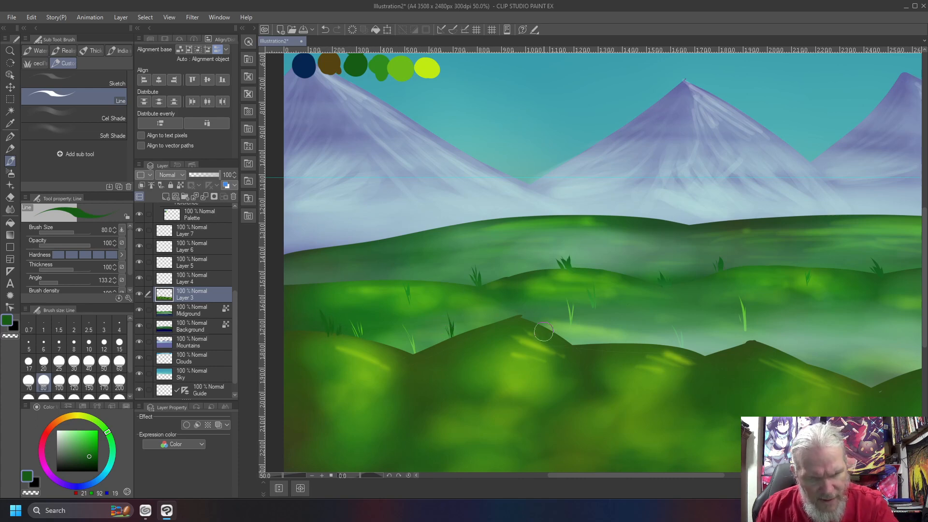
mouse_move(543, 326)
mouse_down()
mouse_move(542, 304)
mouse_move(546, 313)
mouse_up()
drag(583, 344, 581, 306)
mouse_move(590, 341)
mouse_down()
mouse_move(588, 323)
mouse_move(574, 320)
mouse_move(592, 325)
mouse_up()
drag(594, 343, 604, 328)
- Add grass blades and tufts across the right hill out to the right edge
mouse_move(684, 356)
mouse_down()
mouse_move(676, 314)
mouse_move(676, 330)
mouse_move(693, 328)
mouse_up()
mouse_move(722, 361)
mouse_down()
mouse_move(703, 307)
mouse_move(731, 330)
mouse_up()
mouse_move(791, 357)
mouse_down()
mouse_move(785, 319)
mouse_move(803, 323)
mouse_up()
mouse_move(793, 360)
mouse_down()
mouse_move(790, 302)
mouse_move(796, 309)
mouse_up()
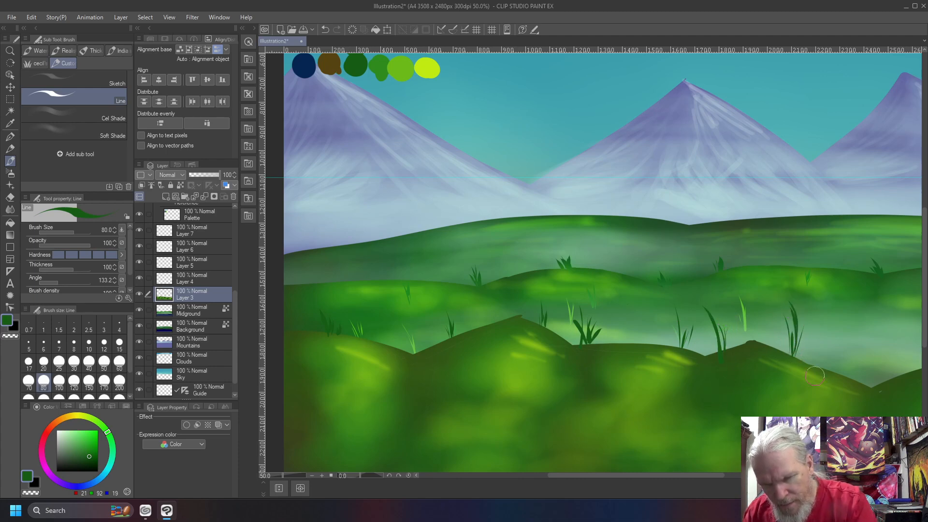
mouse_move(884, 386)
mouse_down()
mouse_move(861, 323)
mouse_move(892, 344)
mouse_move(890, 358)
mouse_up()
drag(892, 378, 891, 360)
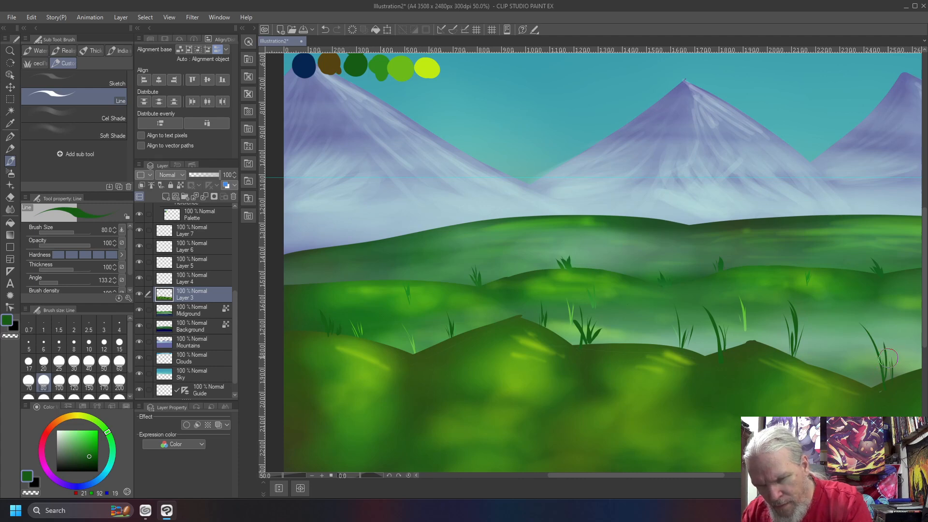
- Thicken the tufts with extra blades along the hill and a small tuft on its edge
mouse_move(705, 423)
mouse_down()
mouse_move(623, 398)
mouse_move(369, 397)
mouse_up()
mouse_move(617, 340)
mouse_down()
mouse_move(617, 289)
mouse_move(615, 327)
mouse_up()
drag(615, 305, 618, 335)
drag(686, 344, 692, 297)
mouse_move(685, 345)
mouse_down()
mouse_move(666, 302)
mouse_move(670, 329)
mouse_up()
drag(773, 374, 781, 361)
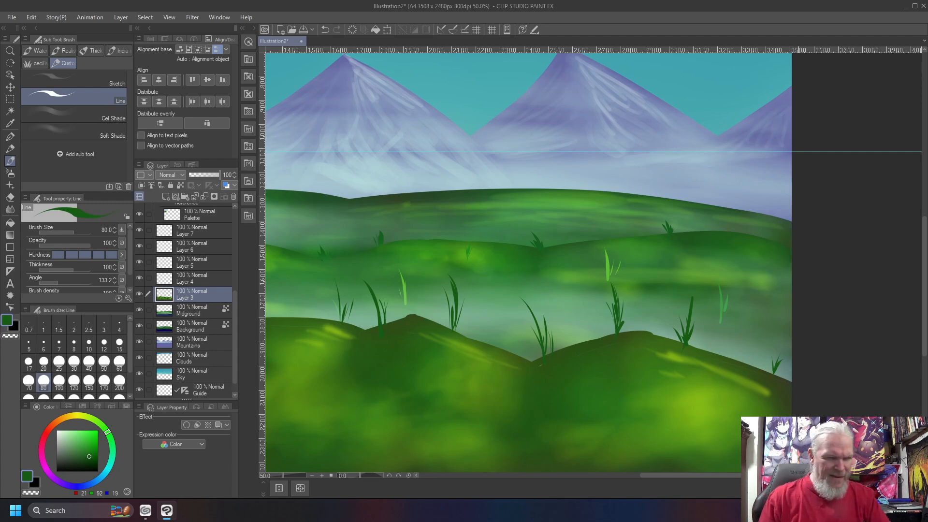
drag(350, 397, 565, 323)
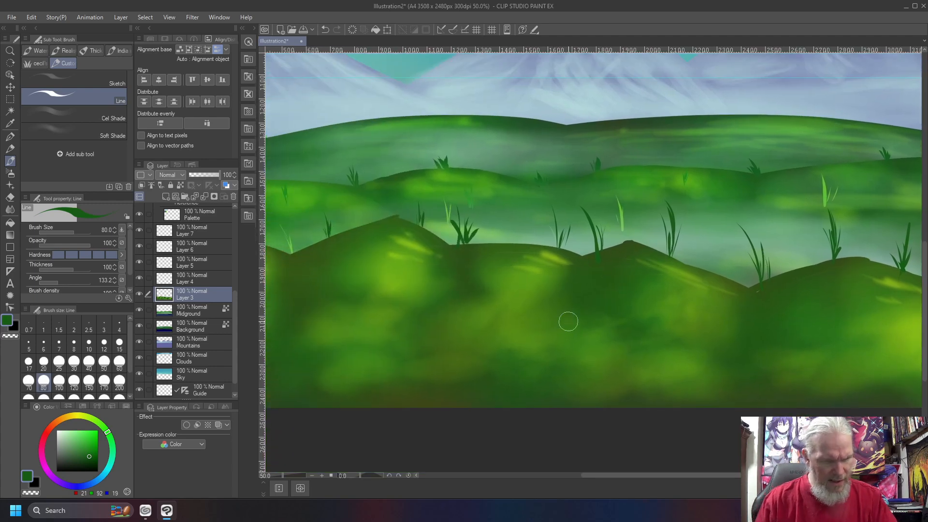
key(ctrl+0)
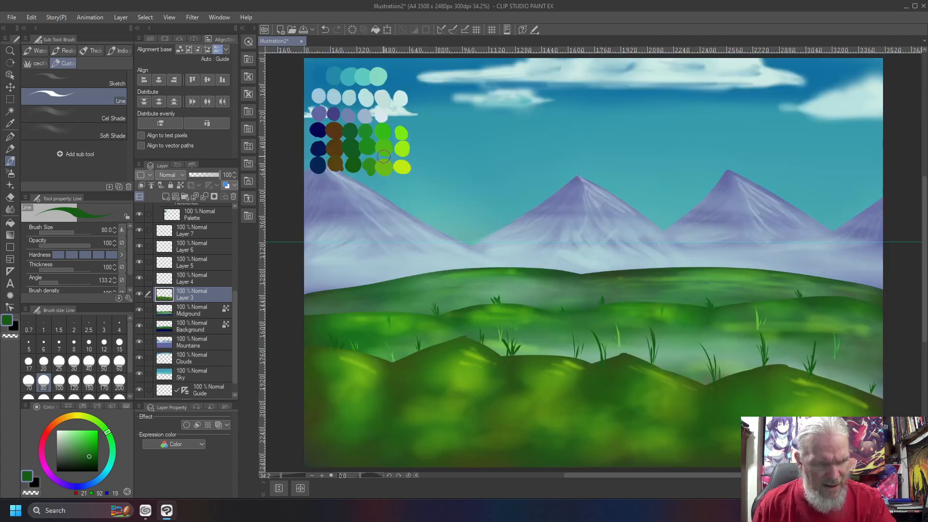
- Paint two medium-green grass blades on the left foreground hill
right_click(369, 164)
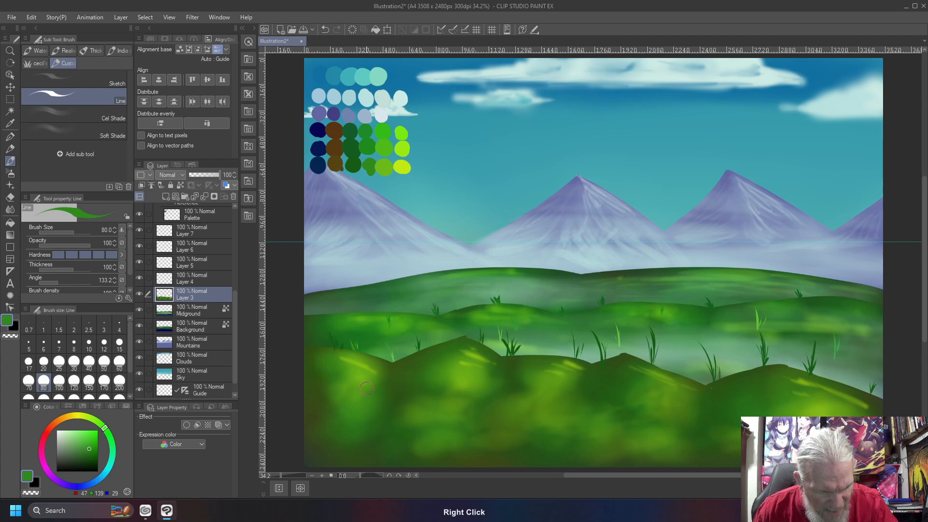
drag(362, 384, 356, 363)
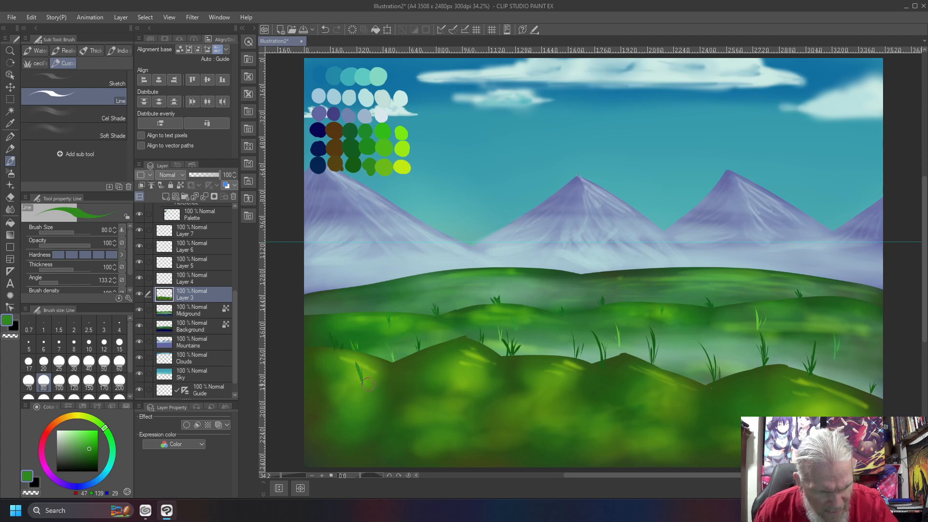
drag(477, 387, 460, 362)
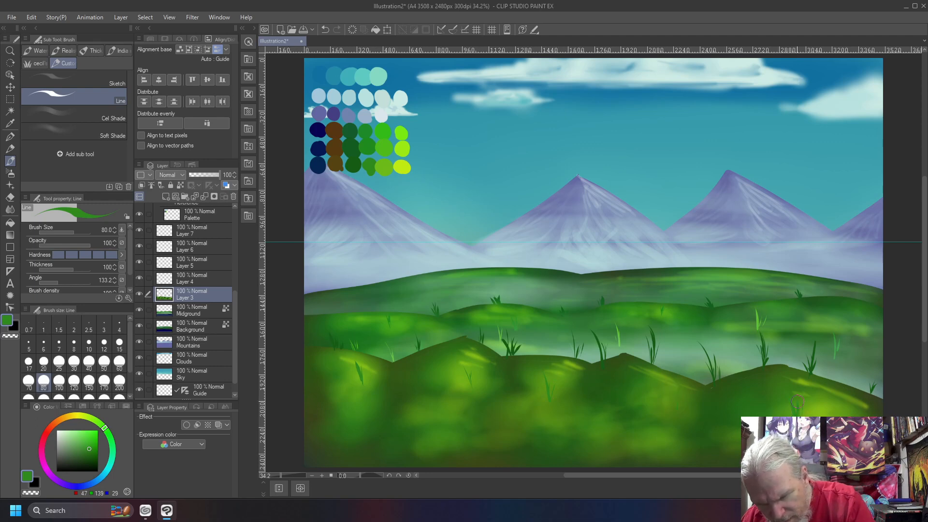
- Add light-green blades at the left edge and across the foreground hills
right_click(366, 172)
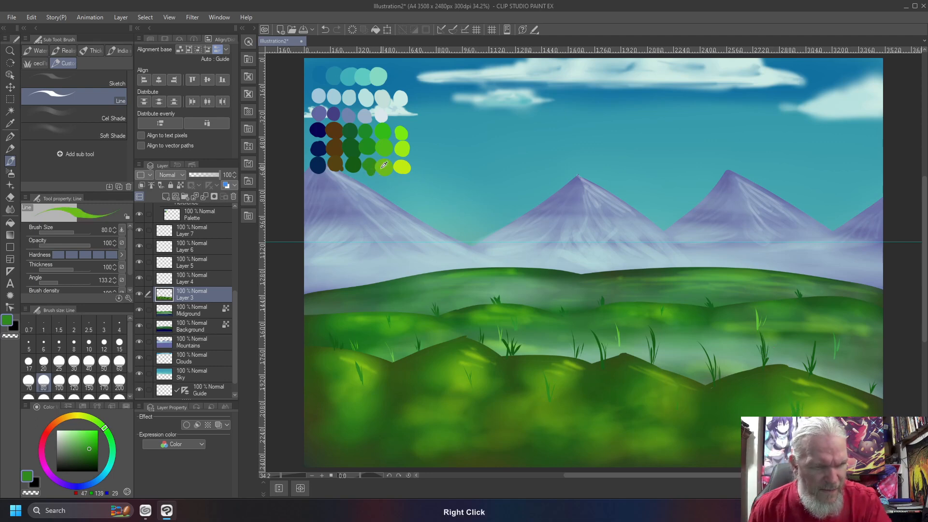
mouse_move(314, 365)
mouse_down()
mouse_move(297, 340)
mouse_move(308, 357)
mouse_up()
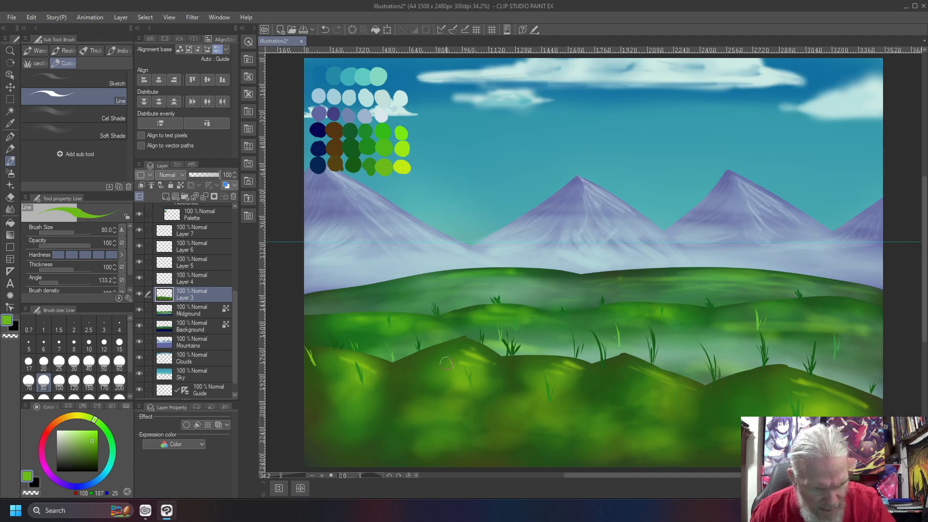
drag(452, 364, 451, 348)
mouse_move(465, 421)
mouse_down()
mouse_move(459, 392)
mouse_move(468, 404)
mouse_up()
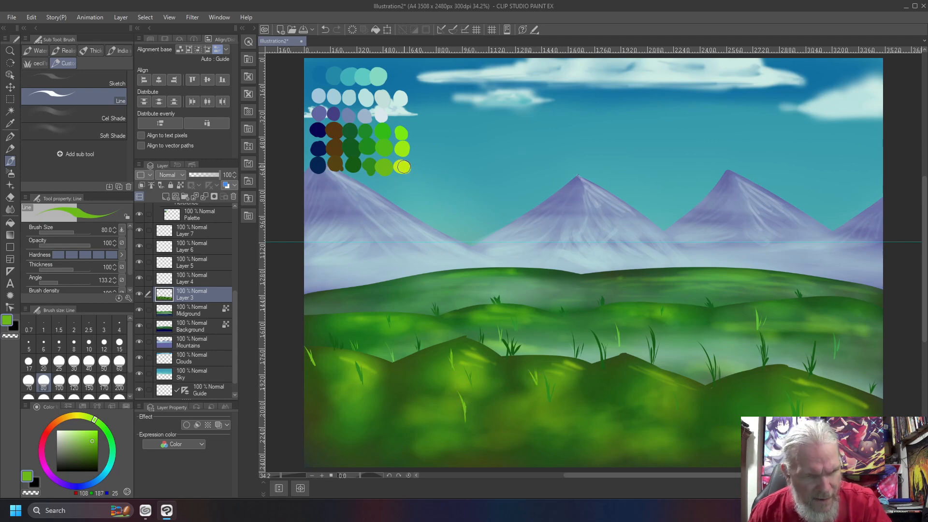
right_click(404, 168)
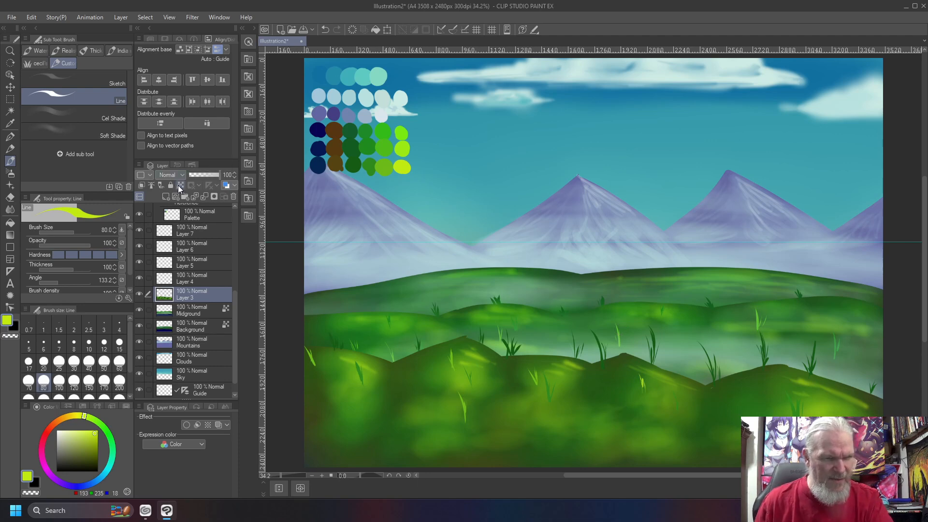
- Sweep a pale grey-cyan haze across the foreground hills with a size-2000 Soft airbrush
right_click(373, 108)
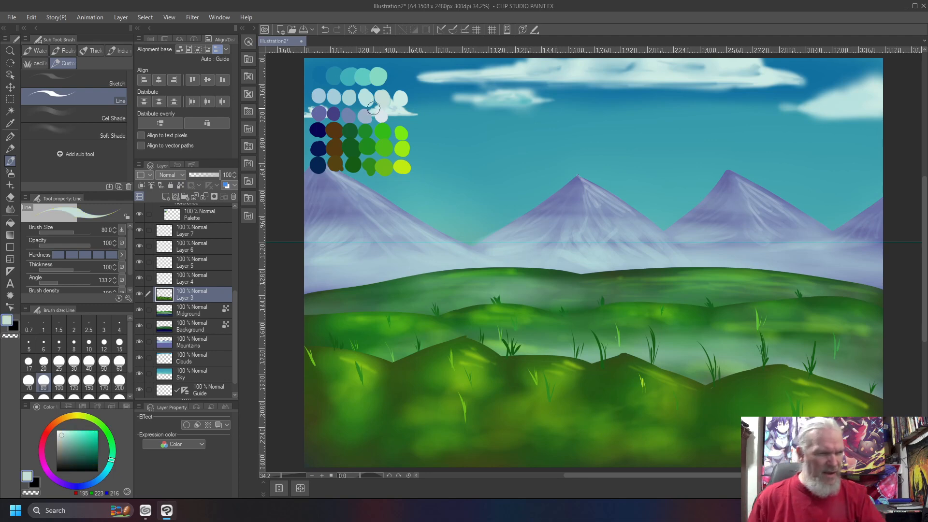
key(b)
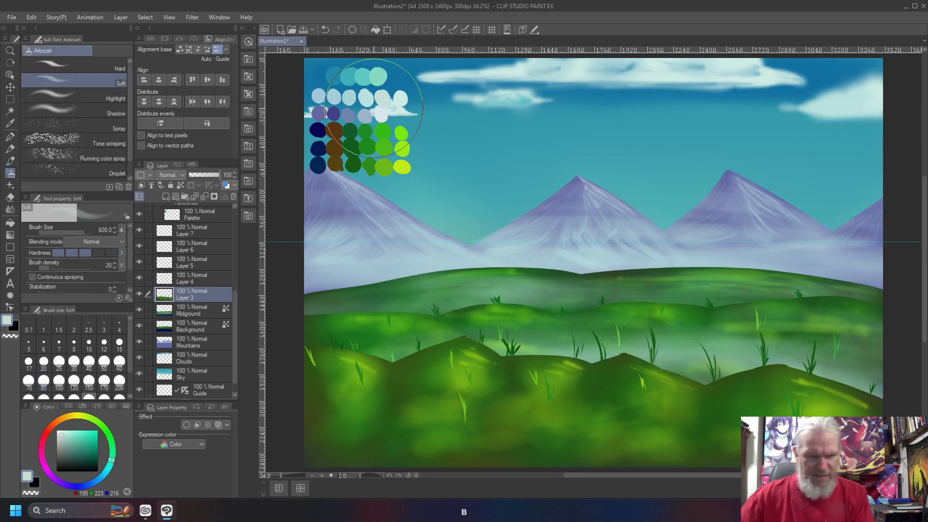
key(bracketright)
key(bracketright)
key(bracketright)
key(bracketright)
key(bracketright)
key(bracketright)
key(bracketright)
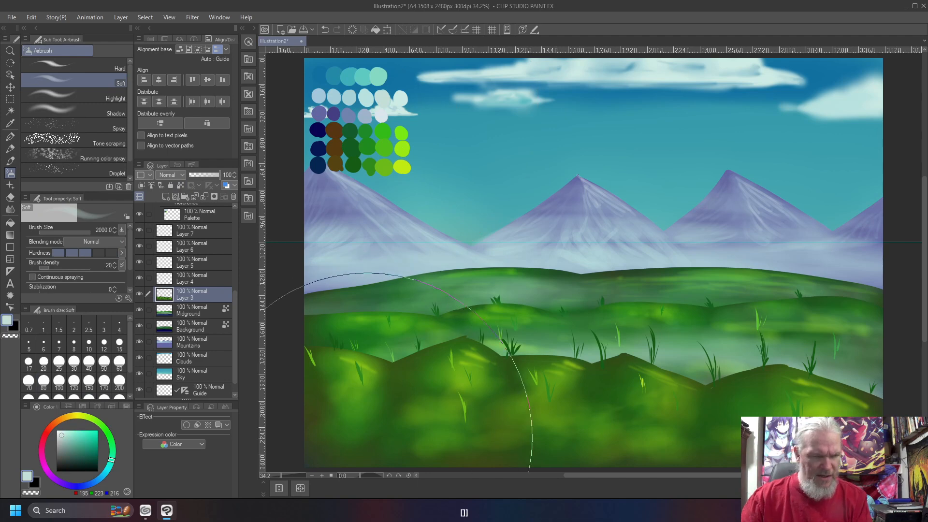
drag(897, 448, 299, 456)
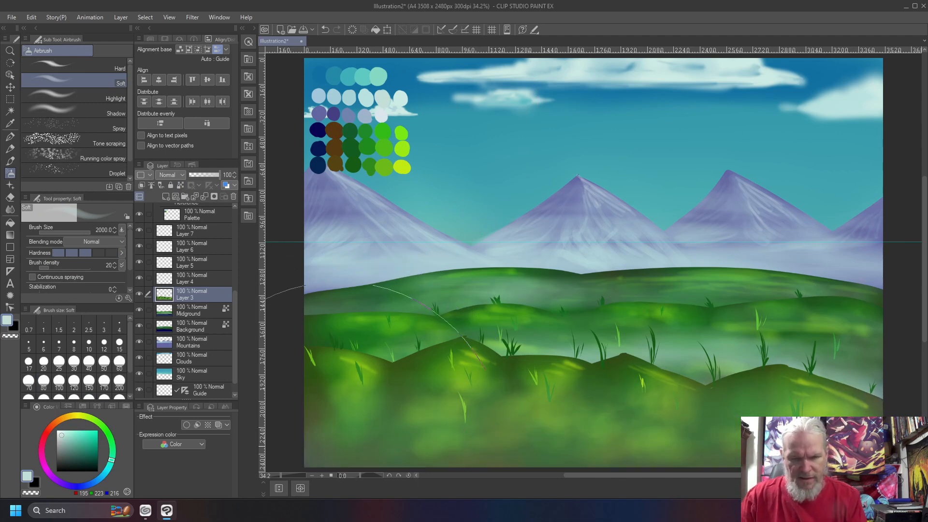
mouse_move(817, 407)
mouse_down()
mouse_move(414, 357)
mouse_move(704, 415)
mouse_move(836, 401)
mouse_up()
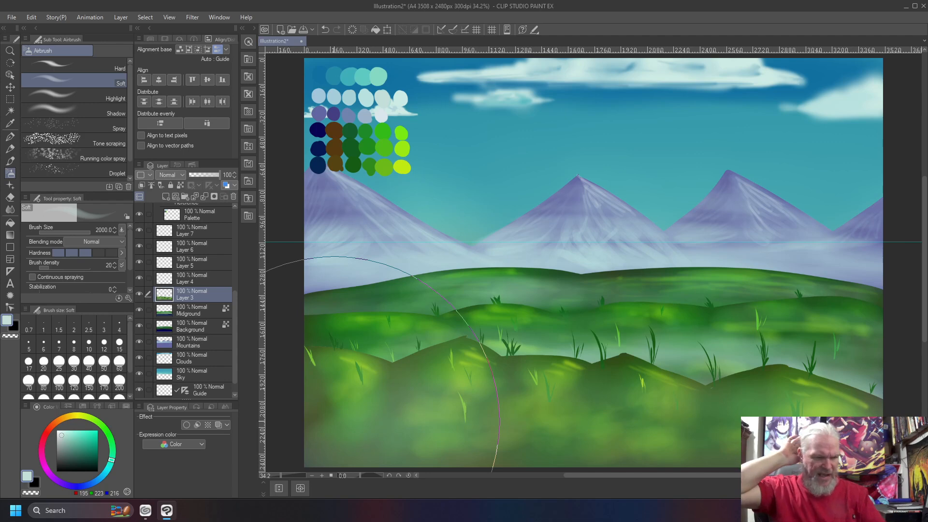
key(ctrl+0)
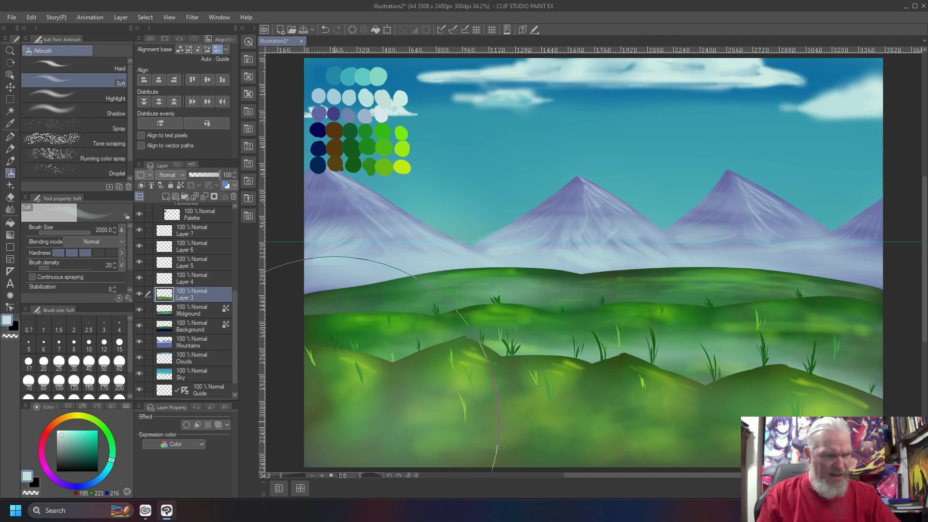
- Hide the Guide and Palette layers, show Layer 4, and toggle Layer 3 to compare
click(139, 390)
drag(236, 322, 232, 280)
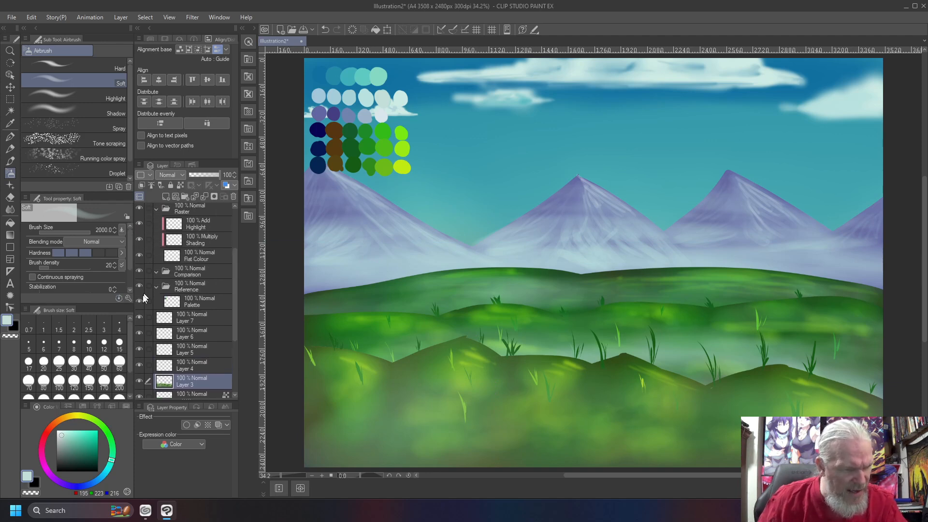
click(140, 301)
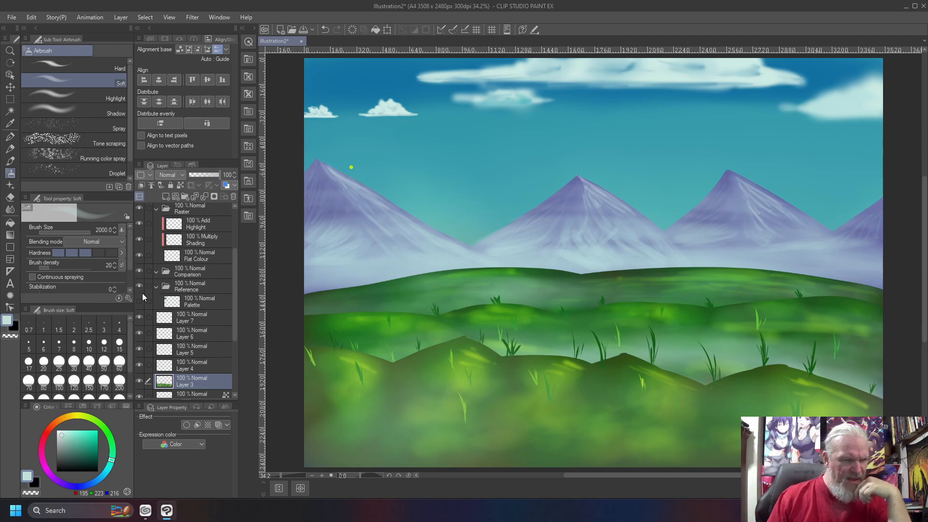
click(140, 366)
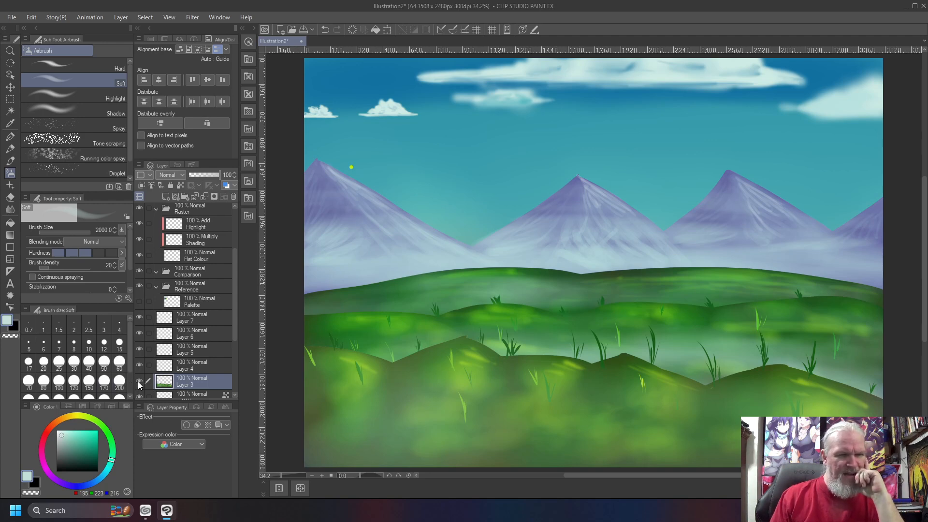
click(139, 382)
click(139, 381)
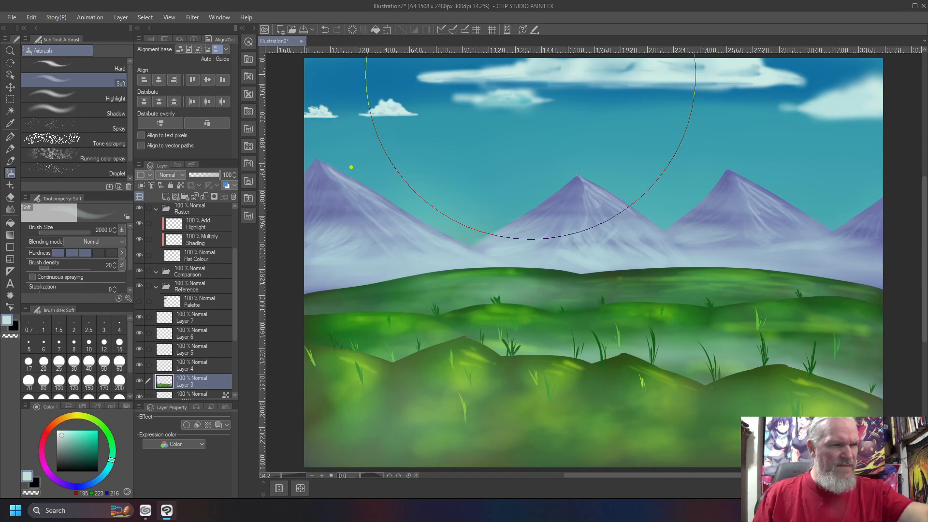
key(b)
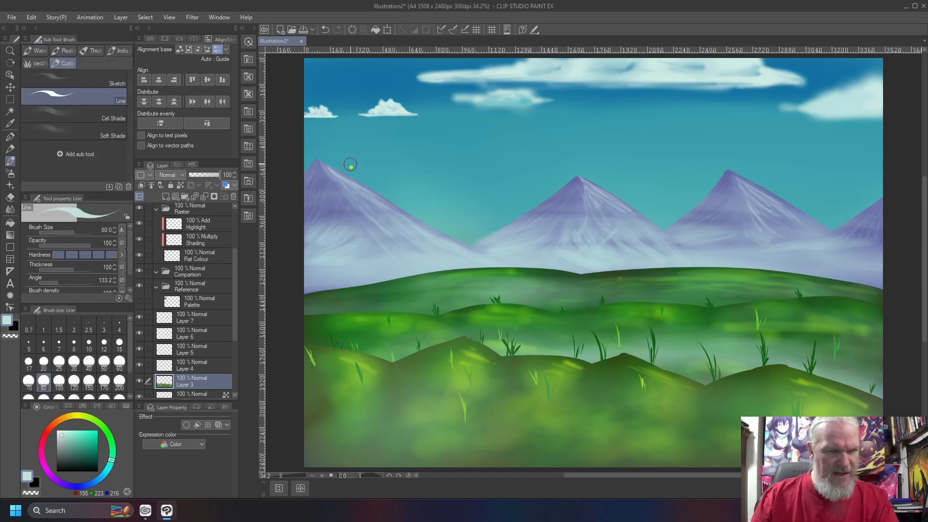
- Press C to start cleaning the small green dot off the left mountain slope
key(c)
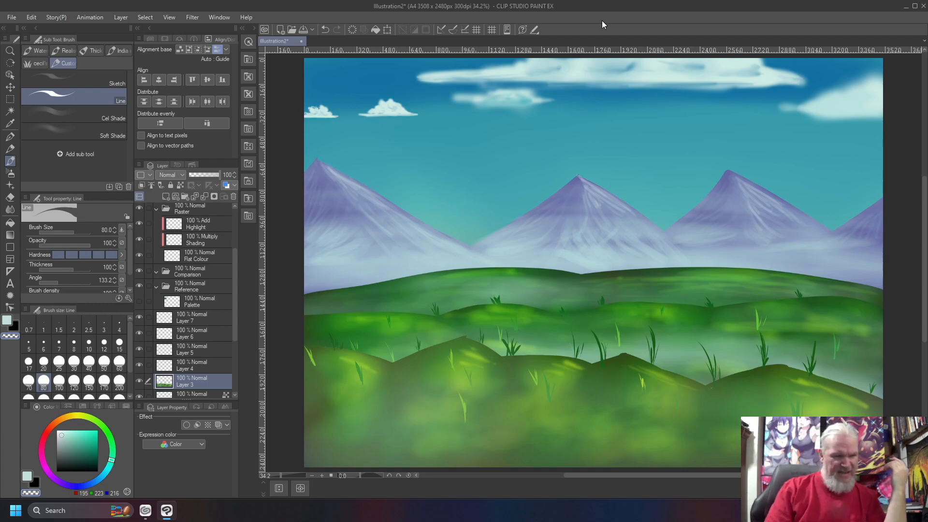
- Save As landscape9.clip into the Pictures › ClipStudio folder
key(ctrl+shift+s)
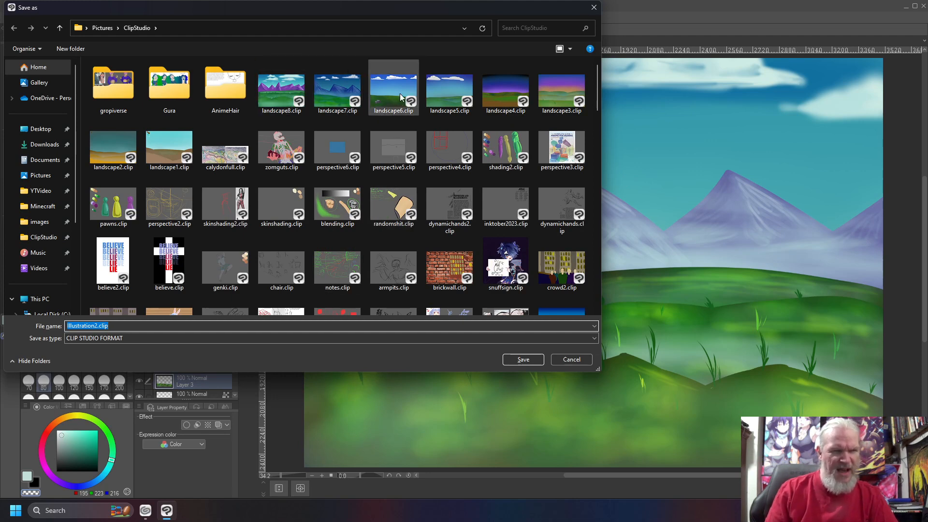
click(292, 92)
click(108, 327)
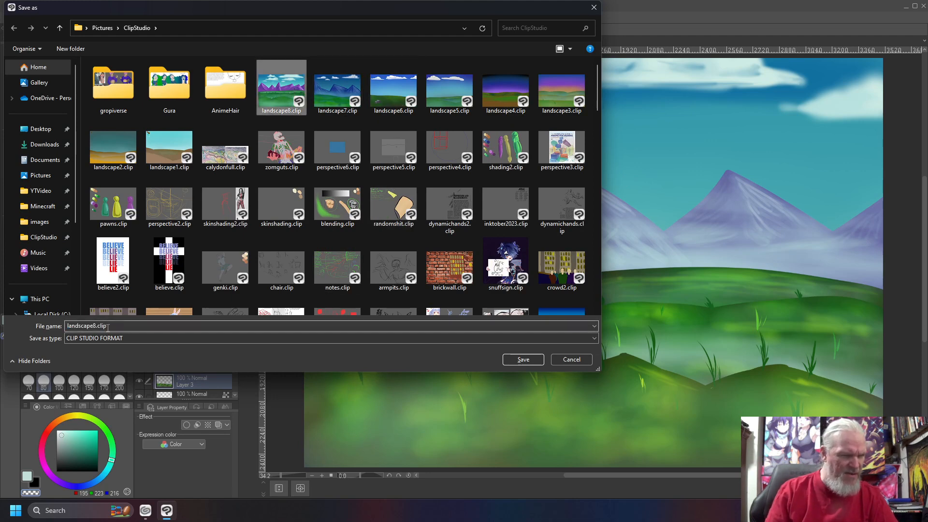
click(93, 324)
key(Left)
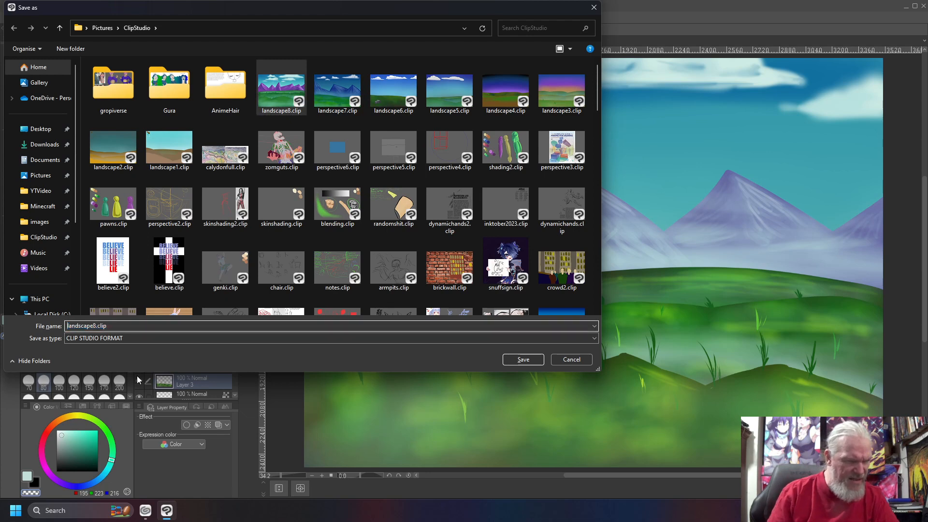
key(Right)
key(Right)
key(Right)
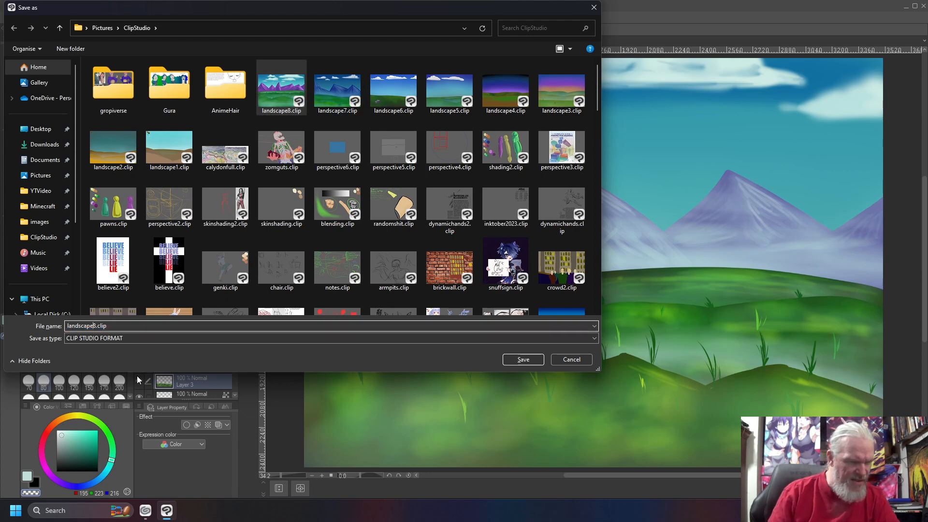
key(BackSpace)
text(9)
key(Return)
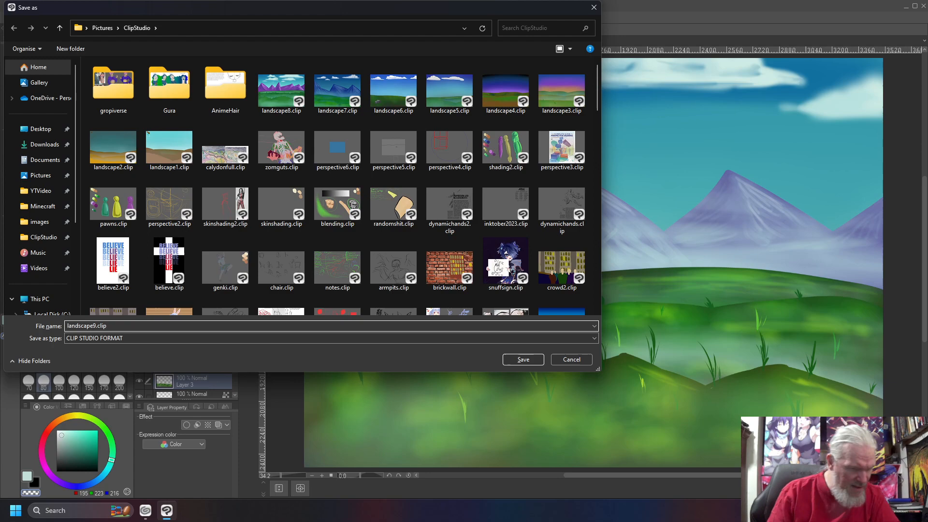